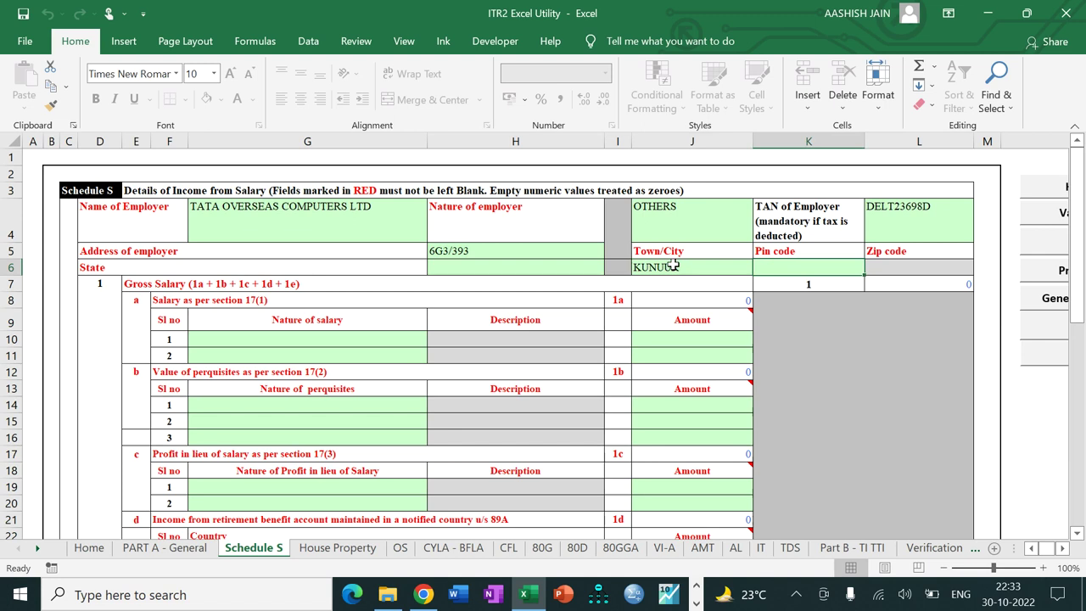
Step: Set the employer pin code to 670012 and add Basic Salary of 8600000 as row 1
{"action": "type", "text": "67001"}
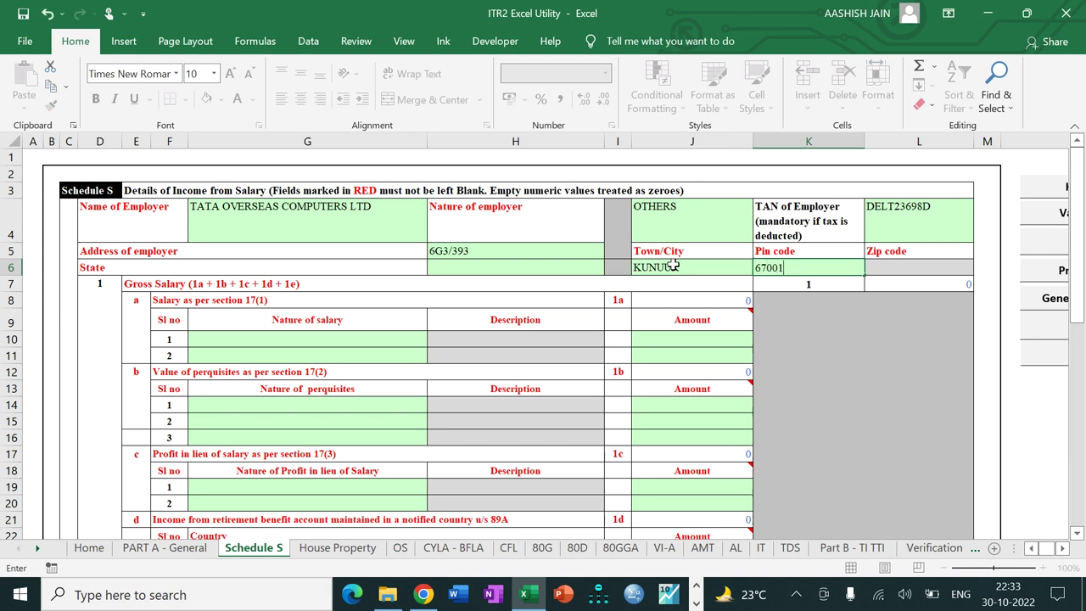
{"action": "type", "text": "2"}
{"action": "key", "text": "Tab"}
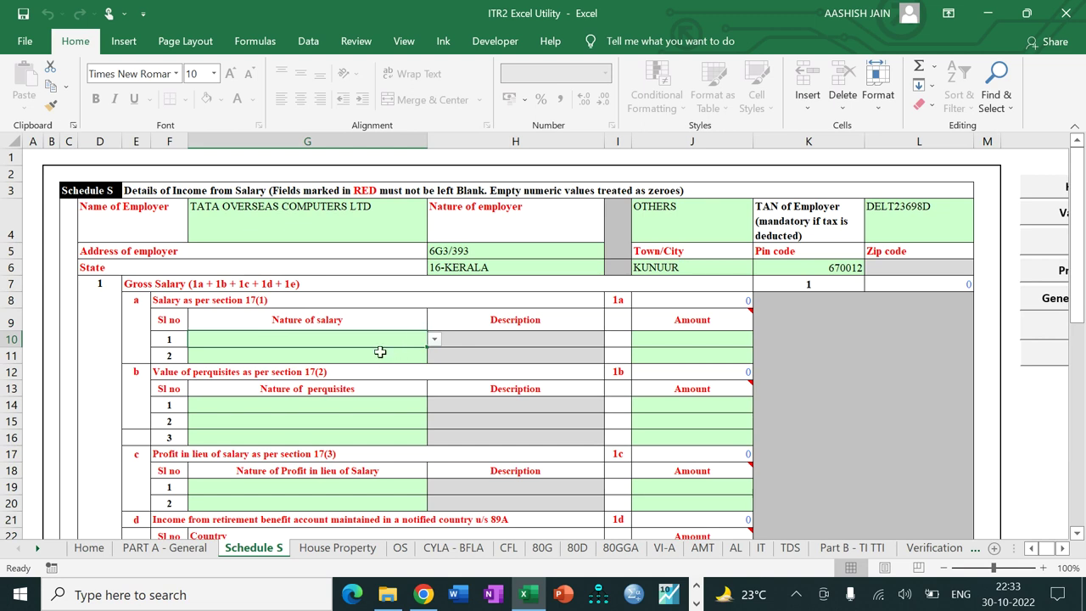
{"action": "key", "text": "alt+Down"}
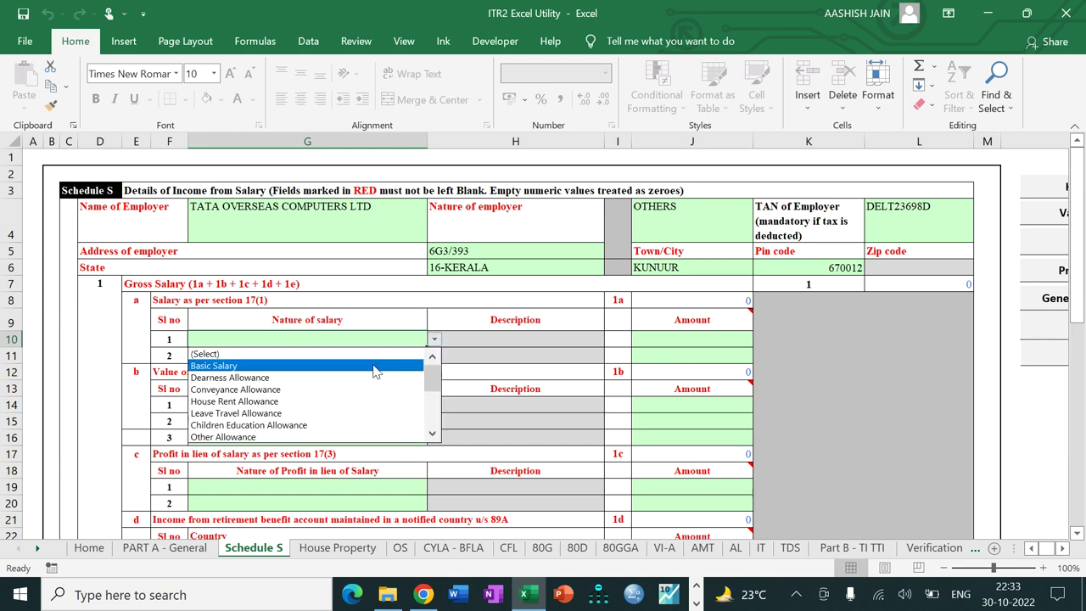
{"action": "left_click", "coordinate": [373, 366]}
{"action": "left_click", "coordinate": [664, 343]}
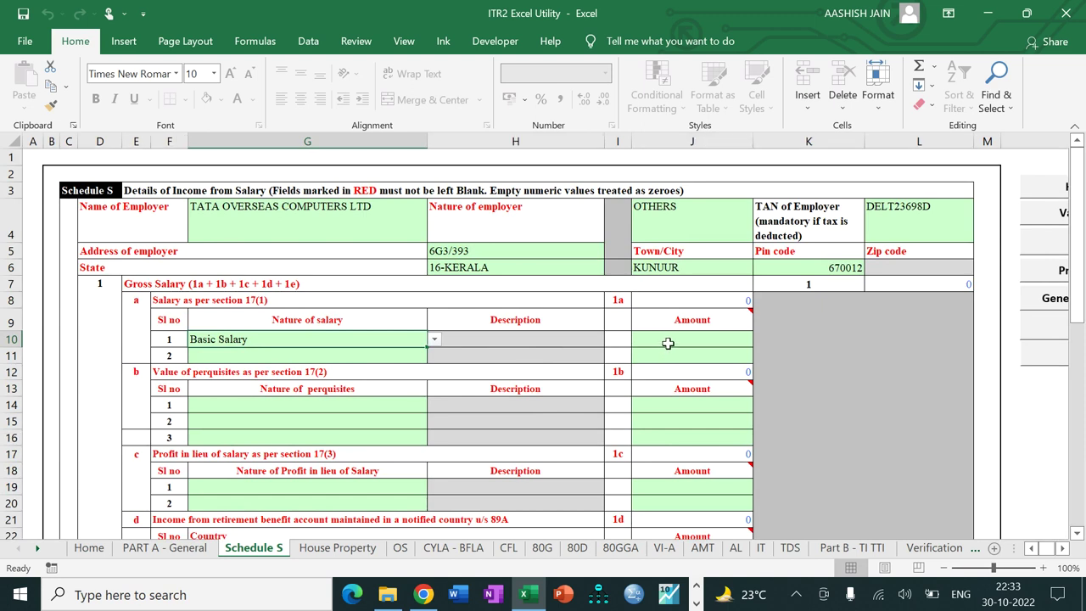
{"action": "type", "text": "8600000"}
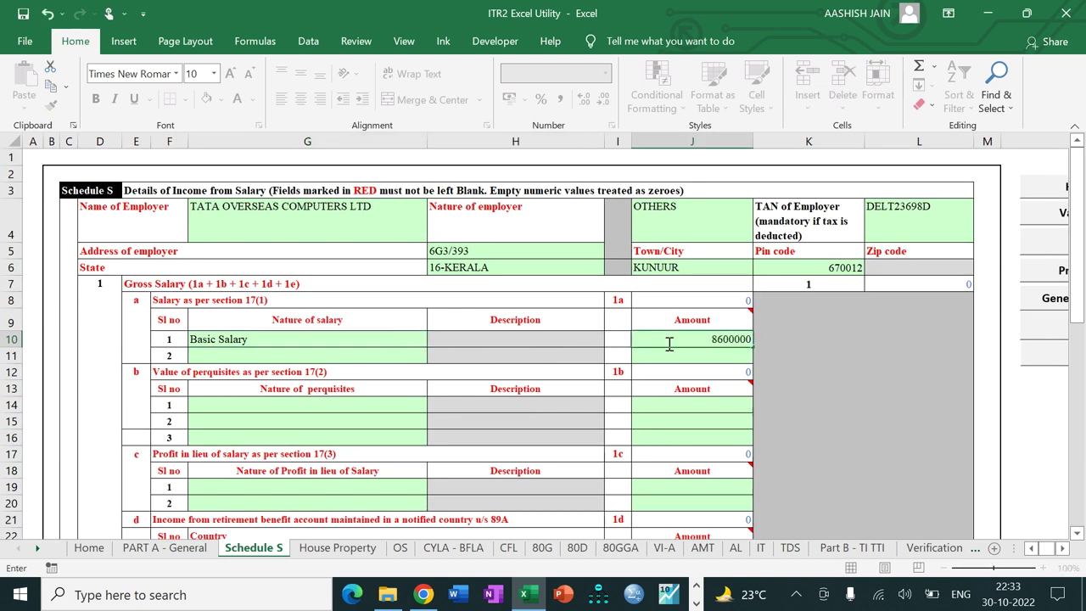
{"action": "key", "text": "Return"}
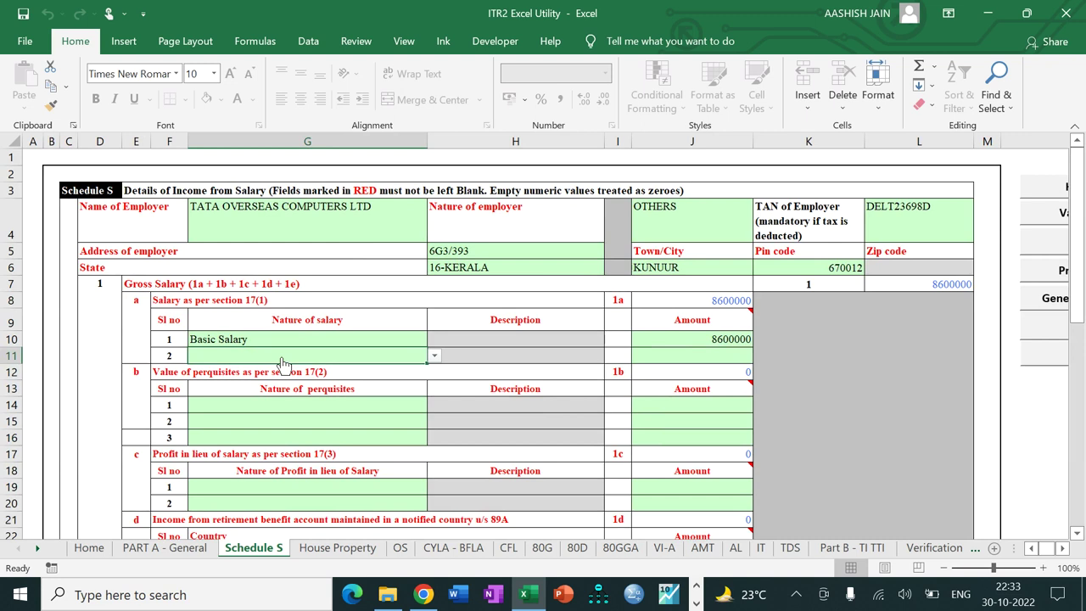
Step: Choose House Rent Allowance as the second salary component
{"action": "key", "text": "alt+Down"}
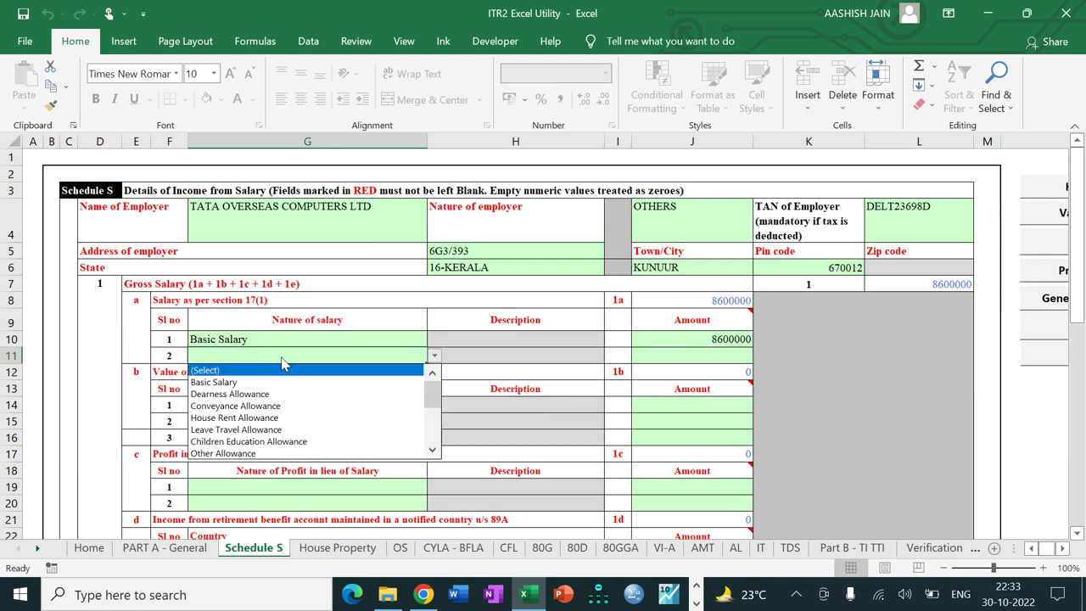
{"action": "left_click", "coordinate": [275, 418]}
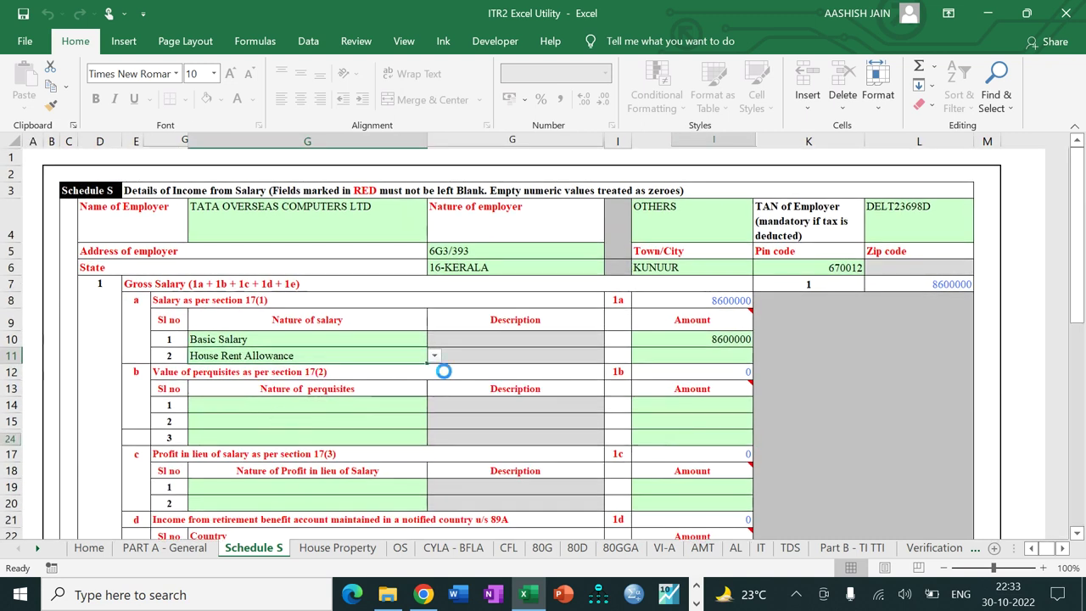
{"action": "left_click", "coordinate": [709, 357]}
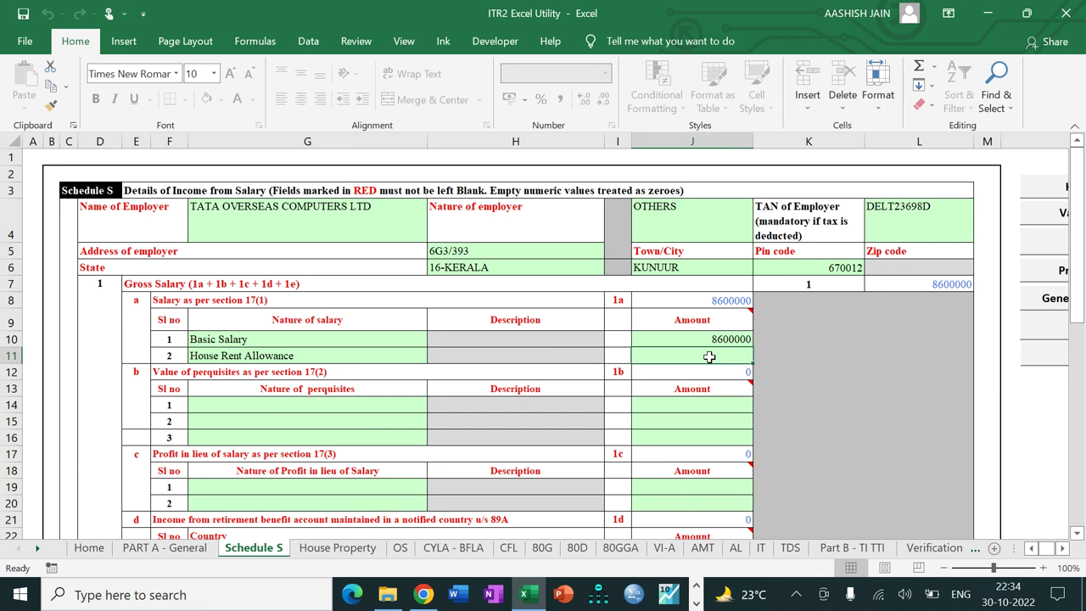
{"action": "left_click", "coordinate": [695, 603]}
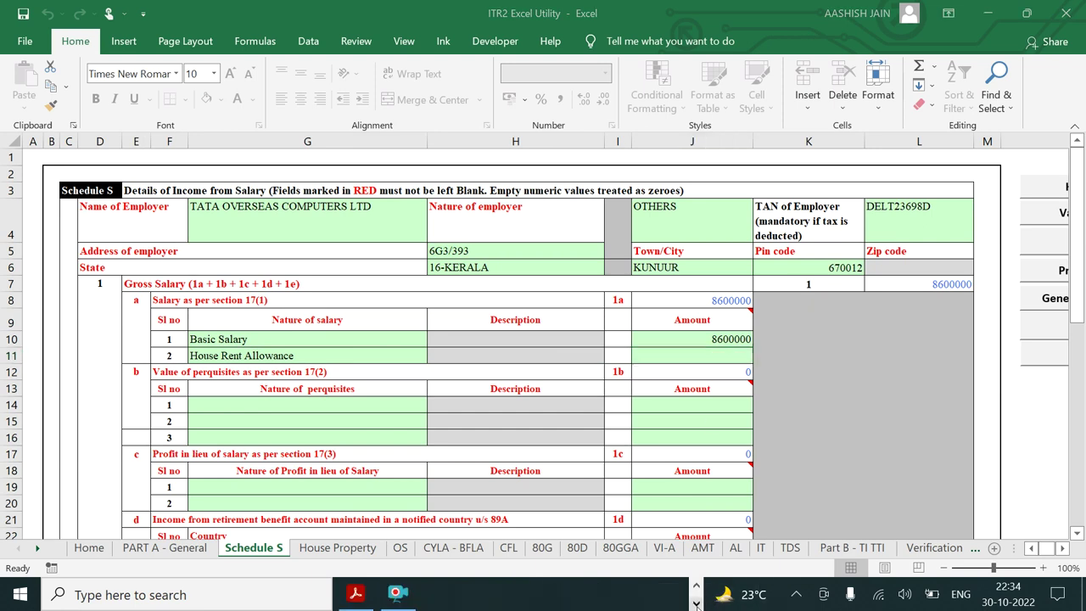
{"action": "left_click", "coordinate": [356, 593]}
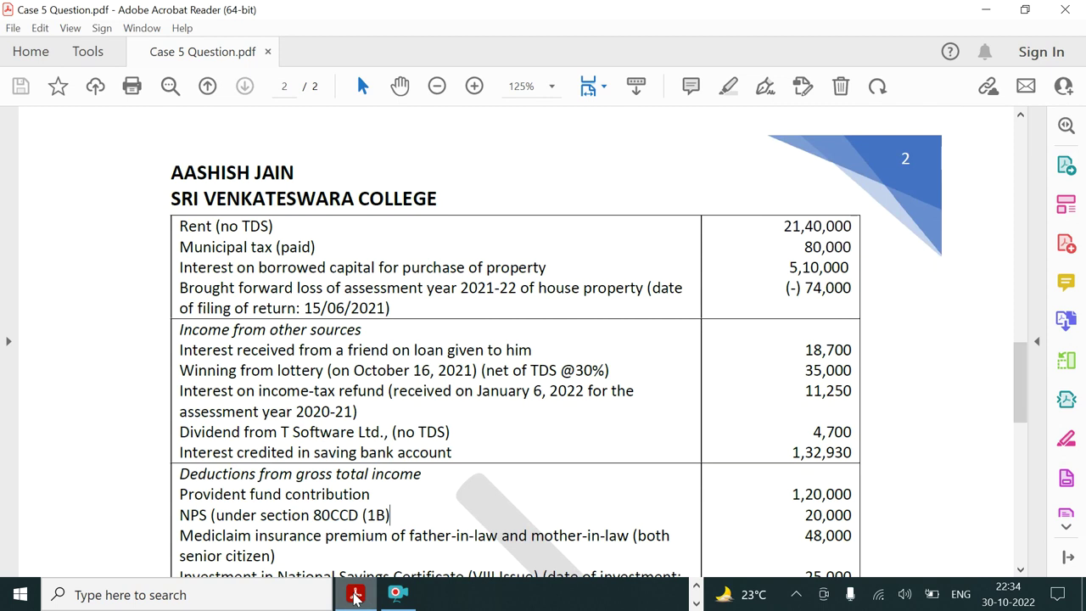
{"action": "left_click_drag", "start_coordinate": [1021, 397], "coordinate": [1026, 299]}
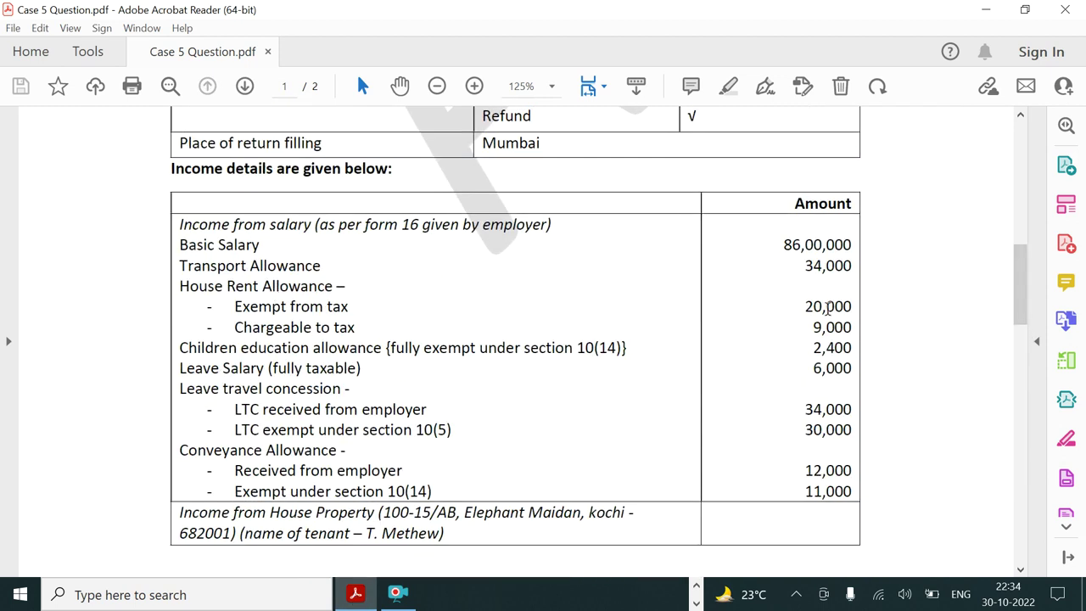
{"action": "left_click", "coordinate": [399, 86]}
{"action": "left_click", "coordinate": [355, 594]}
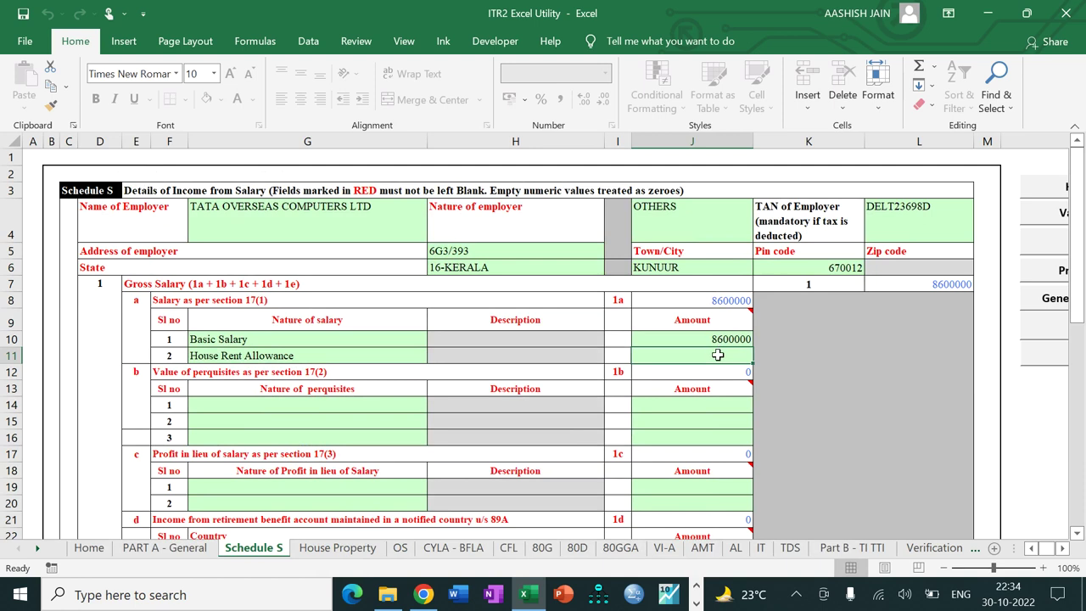
Step: Enter 29000 as the House Rent Allowance amount
{"action": "type", "text": "720000"}
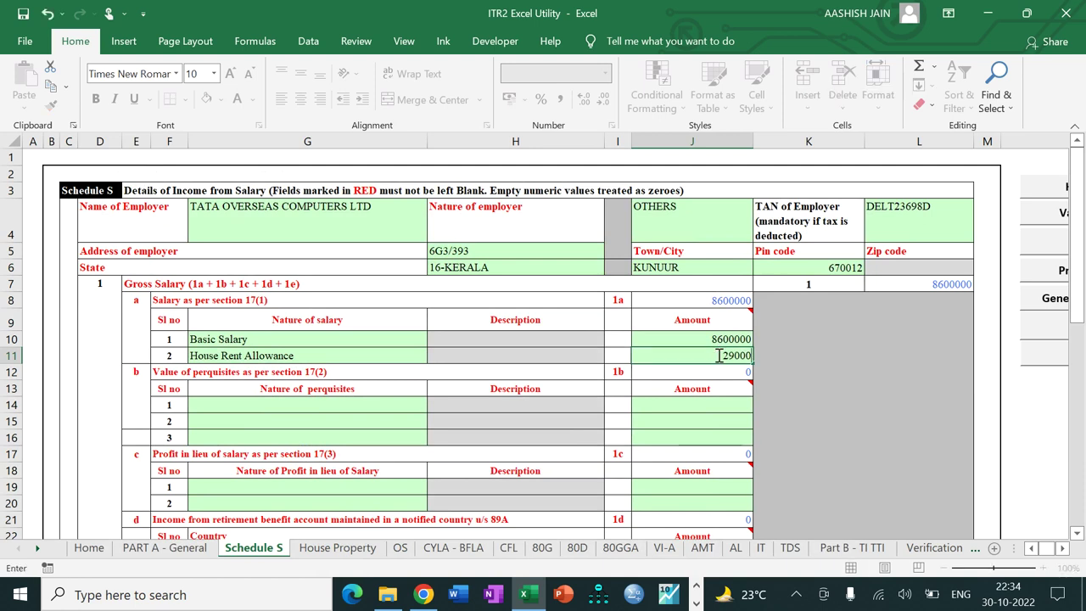
{"action": "key", "text": "Return"}
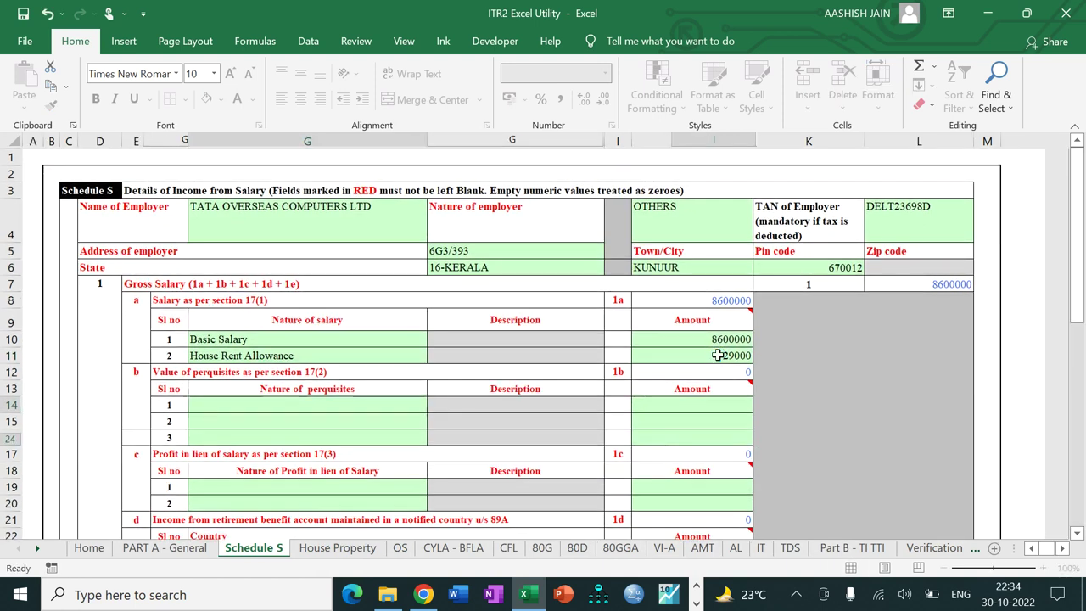
{"action": "key", "text": "Down"}
{"action": "key", "text": "Down"}
{"action": "key", "text": "Down"}
{"action": "key", "text": "Down"}
{"action": "key", "text": "Down"}
{"action": "key", "text": "Down"}
{"action": "key", "text": "Down"}
{"action": "key", "text": "Down"}
{"action": "key", "text": "Down"}
{"action": "key", "text": "Down"}
{"action": "key", "text": "Down"}
{"action": "key", "text": "Down"}
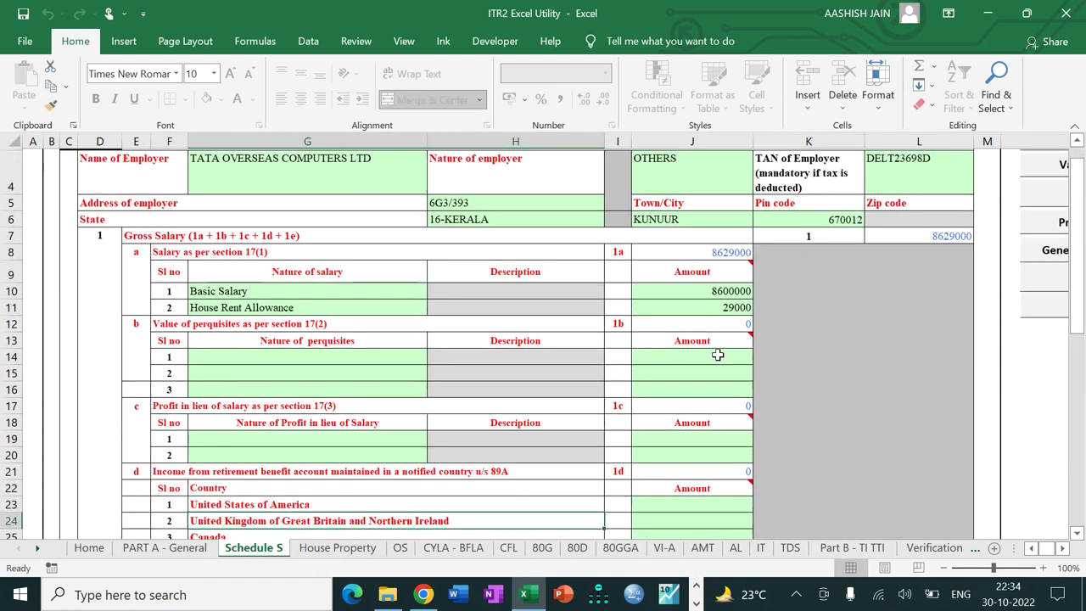
{"action": "key", "text": "Down"}
{"action": "key", "text": "Down"}
{"action": "key", "text": "Down"}
{"action": "key", "text": "Down"}
{"action": "key", "text": "Down"}
{"action": "key", "text": "Down"}
{"action": "key", "text": "Down"}
{"action": "key", "text": "Down"}
{"action": "key", "text": "Down"}
{"action": "key", "text": "Down"}
{"action": "key", "text": "Down"}
{"action": "key", "text": "Down"}
{"action": "key", "text": "Down"}
{"action": "key", "text": "Down"}
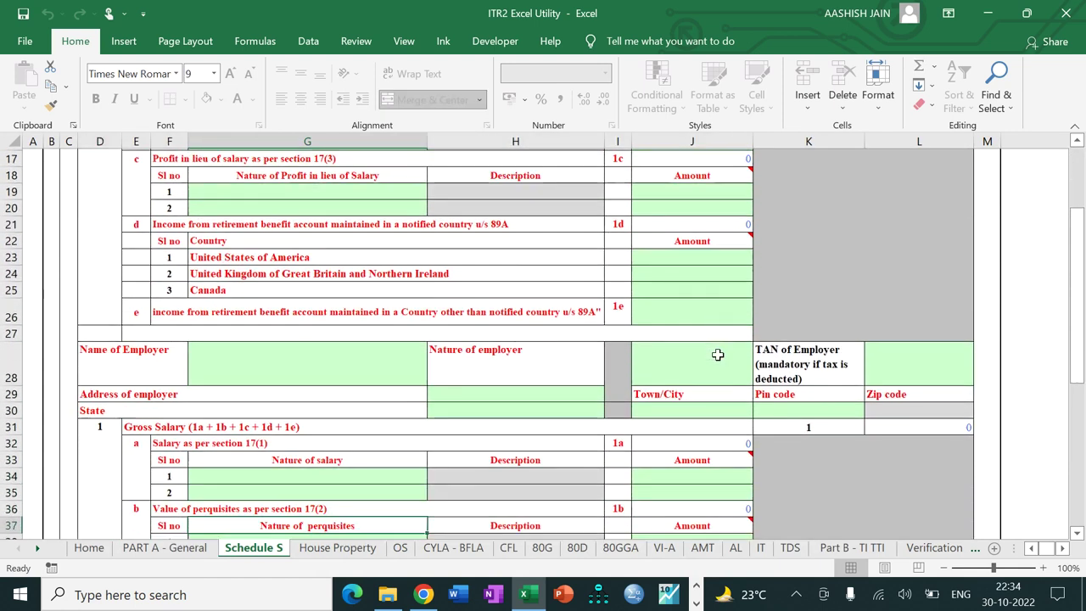
{"action": "key", "text": "Down"}
{"action": "key", "text": "Down"}
{"action": "key", "text": "Down"}
{"action": "key", "text": "Down"}
{"action": "key", "text": "Down"}
{"action": "key", "text": "Down"}
{"action": "key", "text": "Down"}
{"action": "key", "text": "Down"}
{"action": "key", "text": "Down"}
{"action": "key", "text": "Down"}
{"action": "key", "text": "Down"}
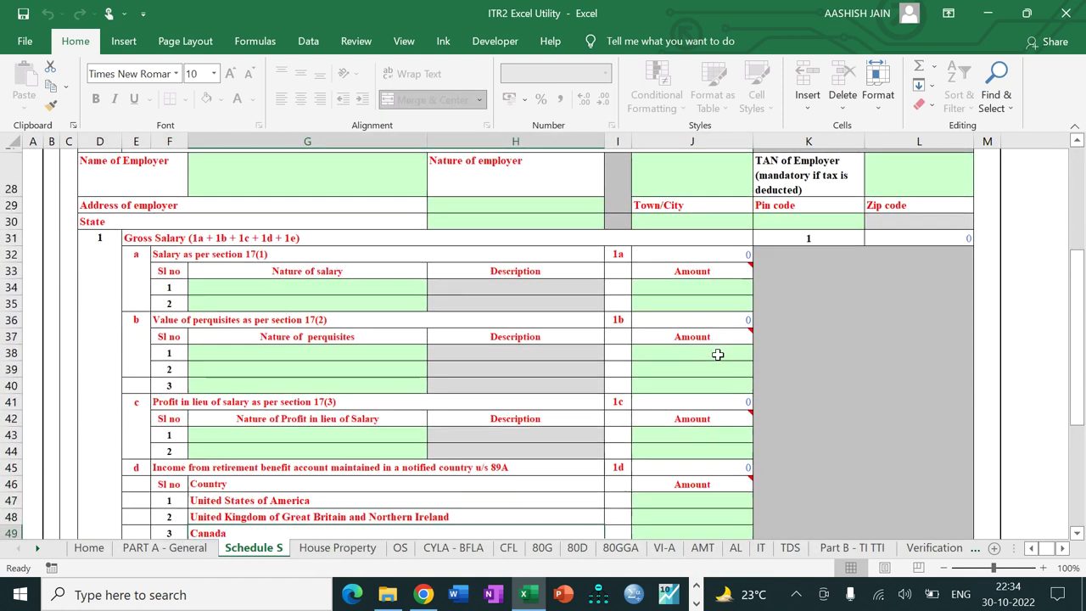
{"action": "key", "text": "Down"}
{"action": "key", "text": "Down"}
{"action": "key", "text": "Down"}
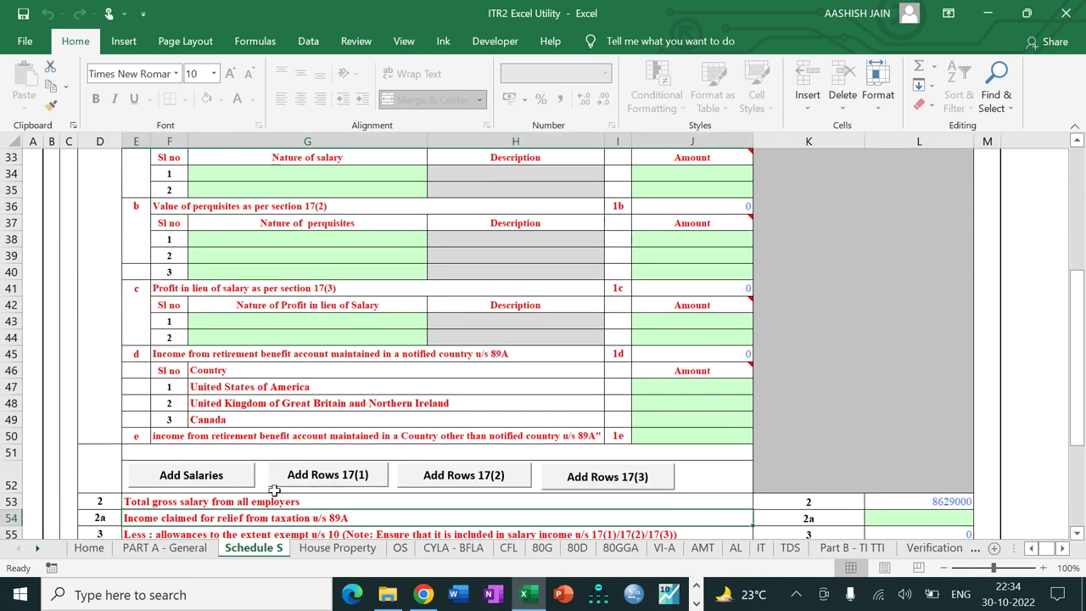
Step: Add 4 more rows to the section 17(1) salary table
{"action": "left_click", "coordinate": [347, 476]}
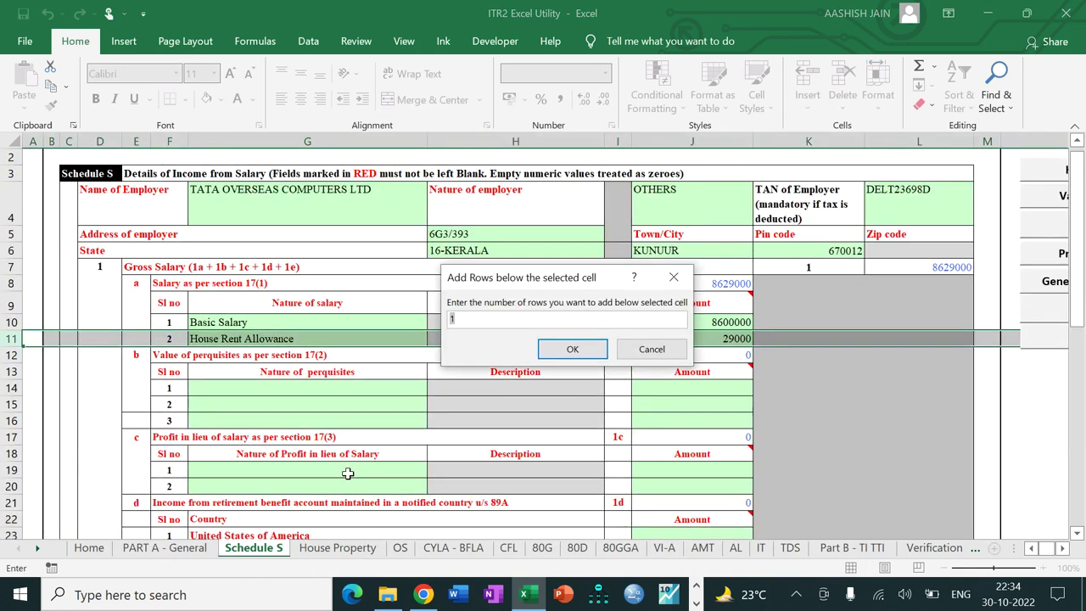
{"action": "type", "text": "4"}
{"action": "key", "text": "Return"}
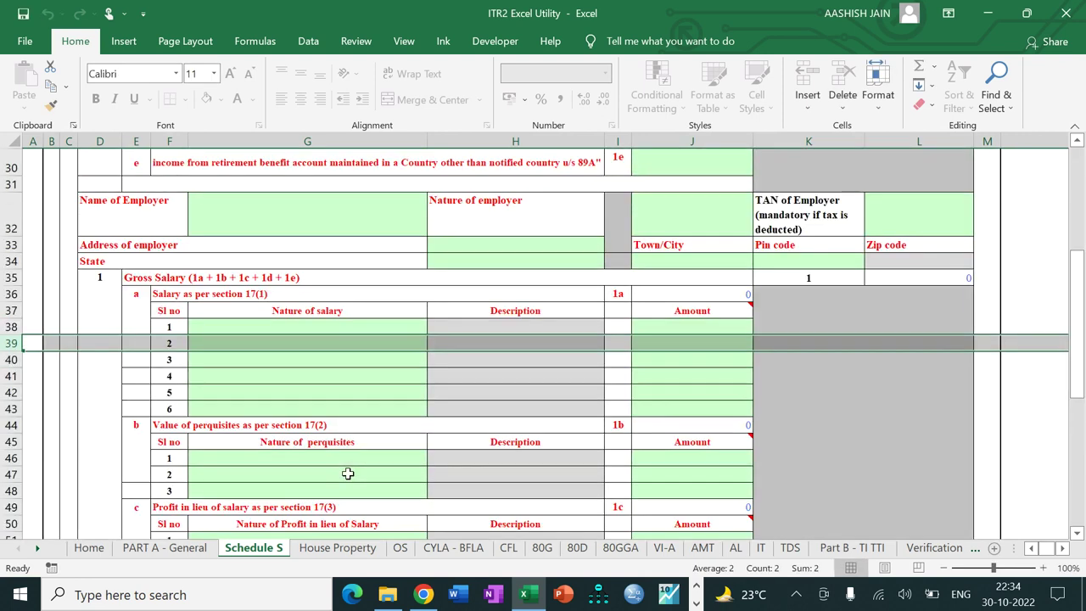
{"action": "left_click_drag", "start_coordinate": [1075, 374], "coordinate": [1080, 280]}
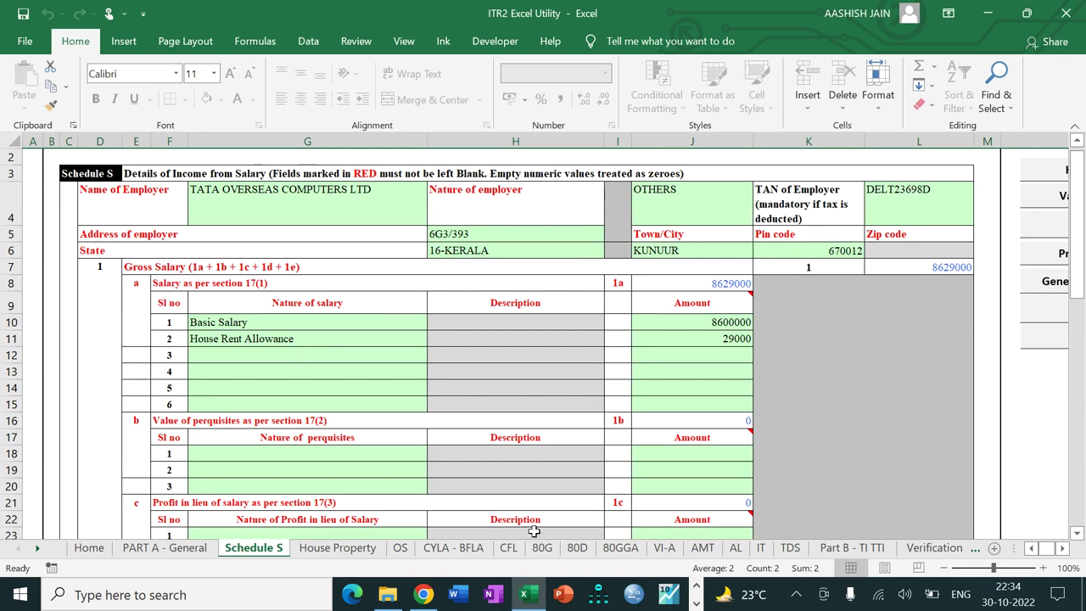
Step: Add Children Education Allowance 2400 and Leave Encashment 6000 as salary rows 3 and 4
{"action": "left_click", "coordinate": [309, 360]}
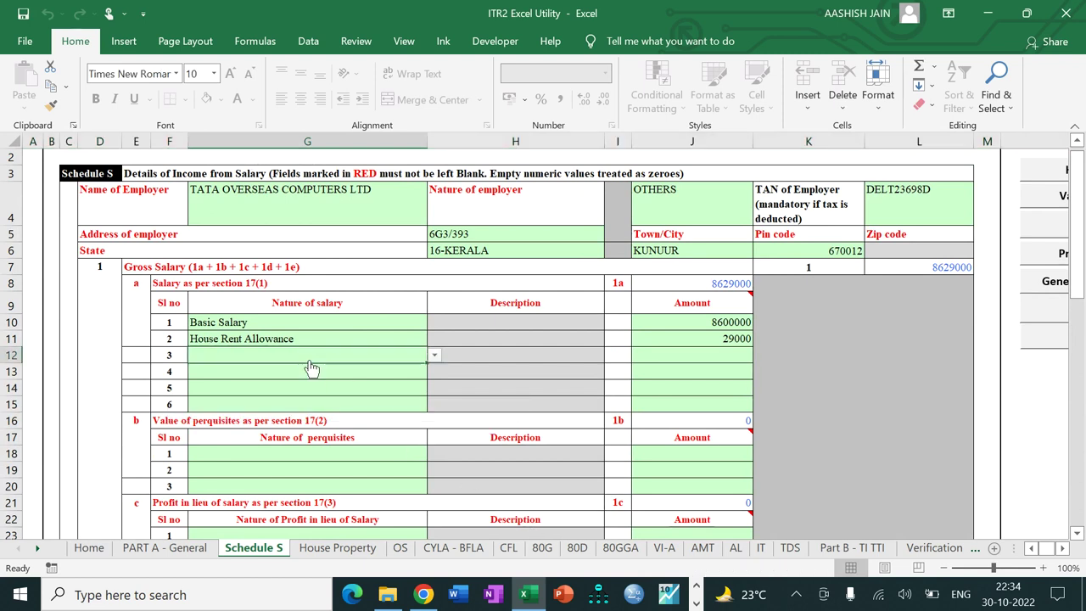
{"action": "key", "text": "alt+Down"}
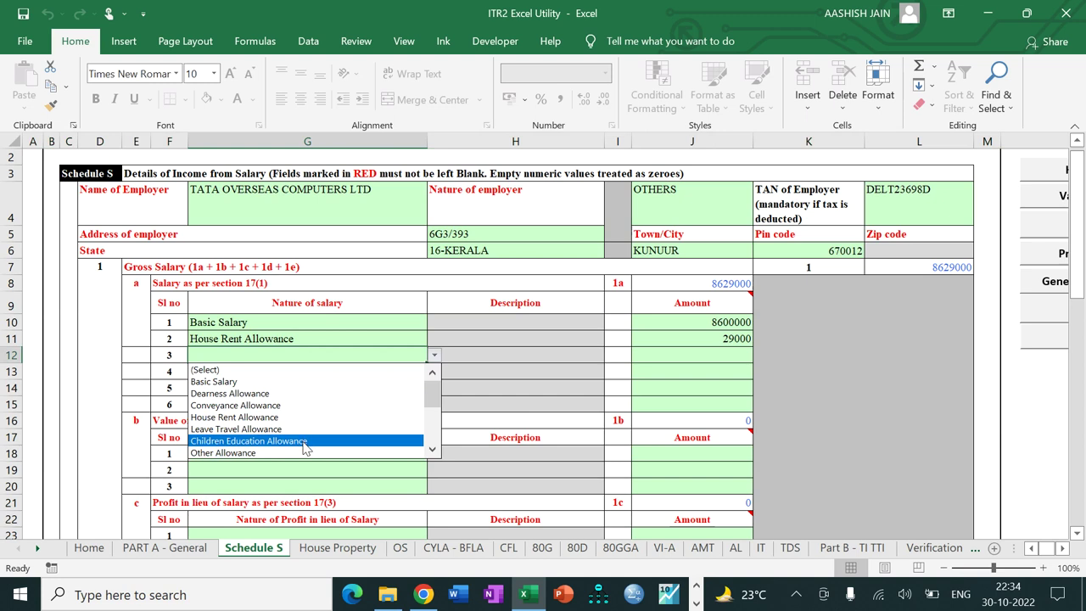
{"action": "left_click", "coordinate": [303, 442]}
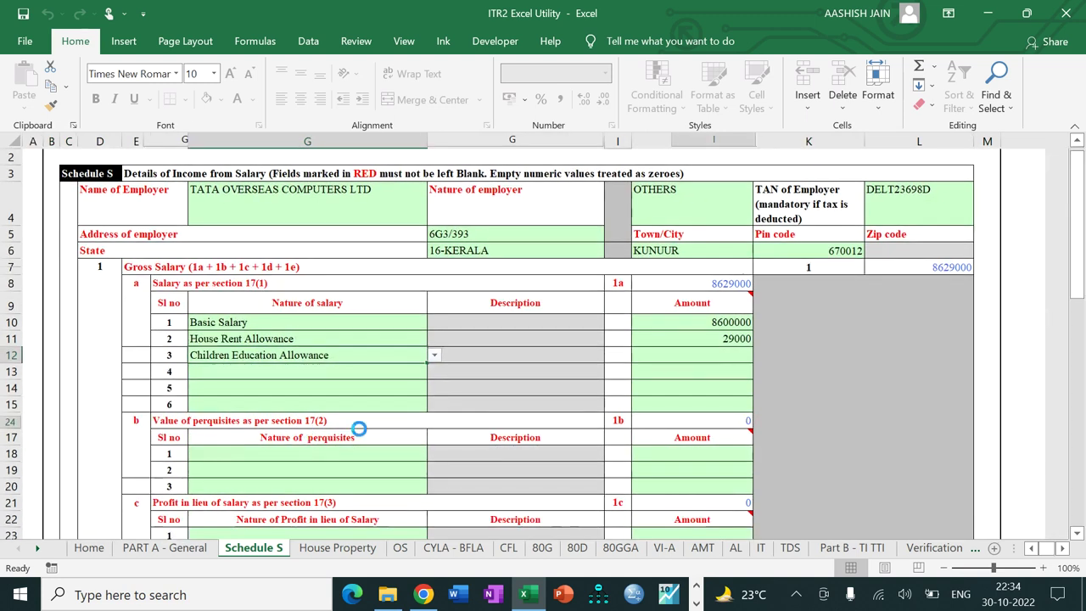
{"action": "left_click", "coordinate": [690, 352]}
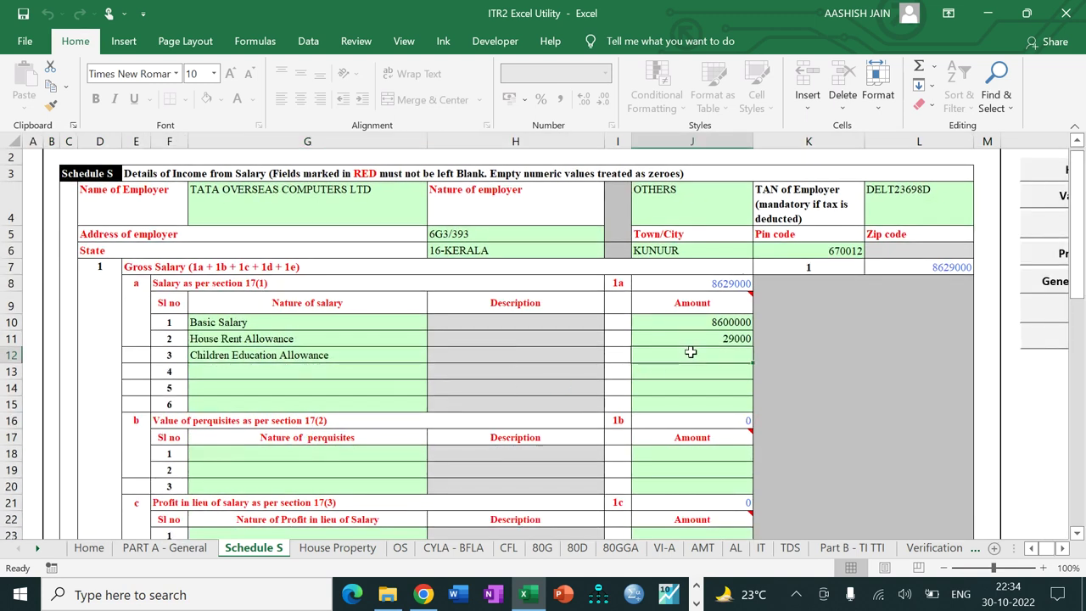
{"action": "type", "text": "2400"}
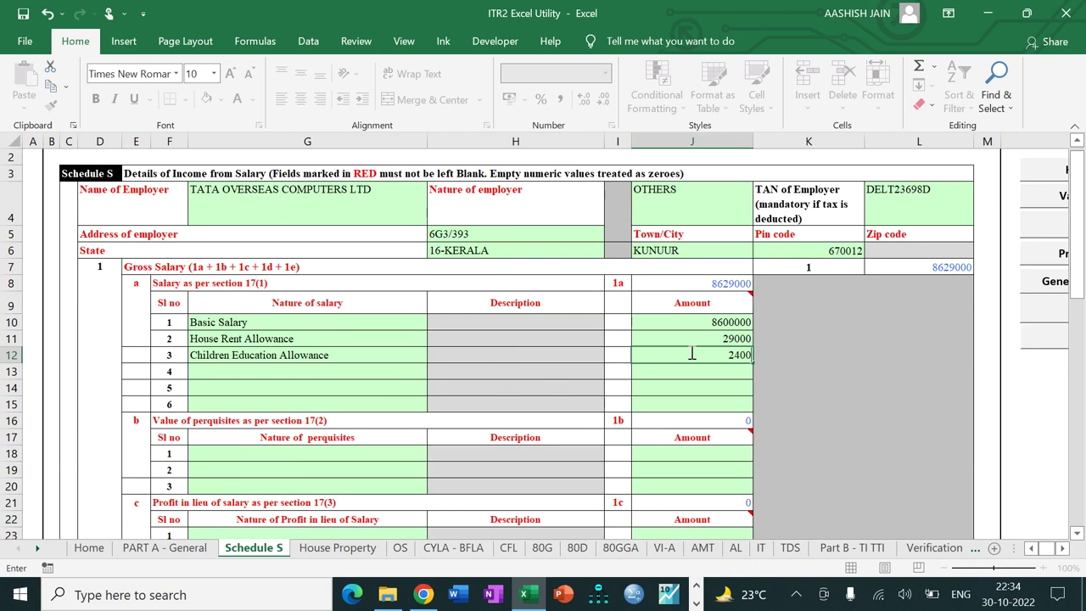
{"action": "key", "text": "Return"}
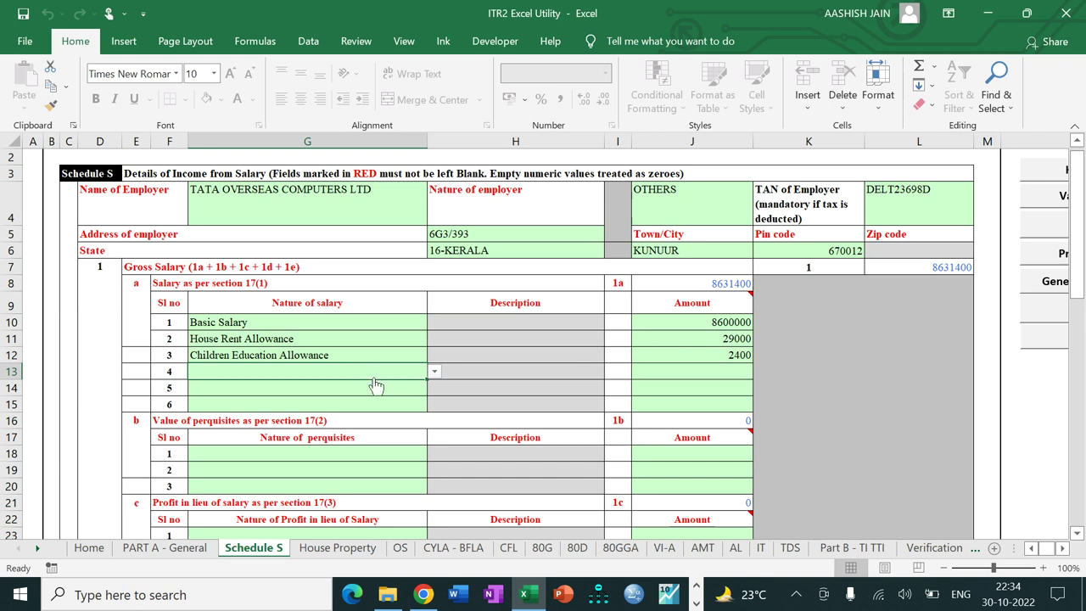
{"action": "key", "text": "alt+Down"}
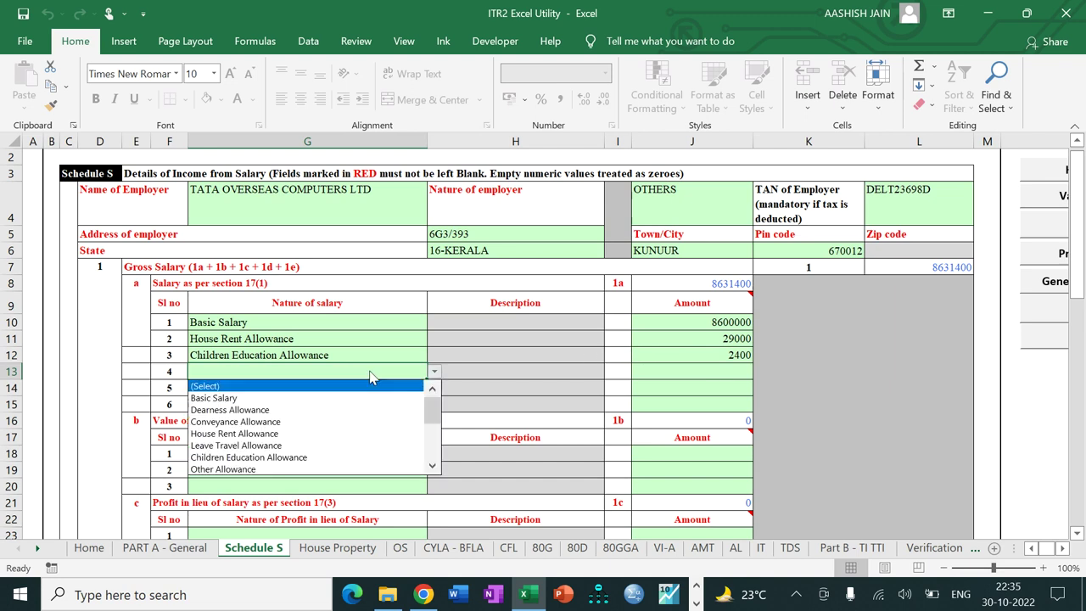
{"action": "left_click_drag", "start_coordinate": [434, 400], "coordinate": [433, 446]}
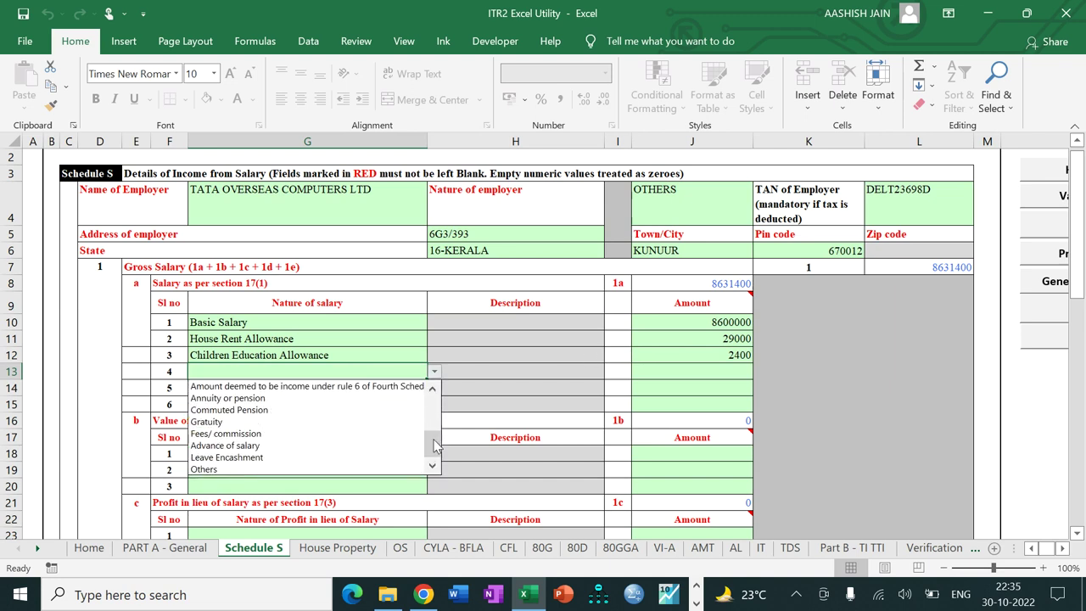
{"action": "left_click", "coordinate": [375, 457]}
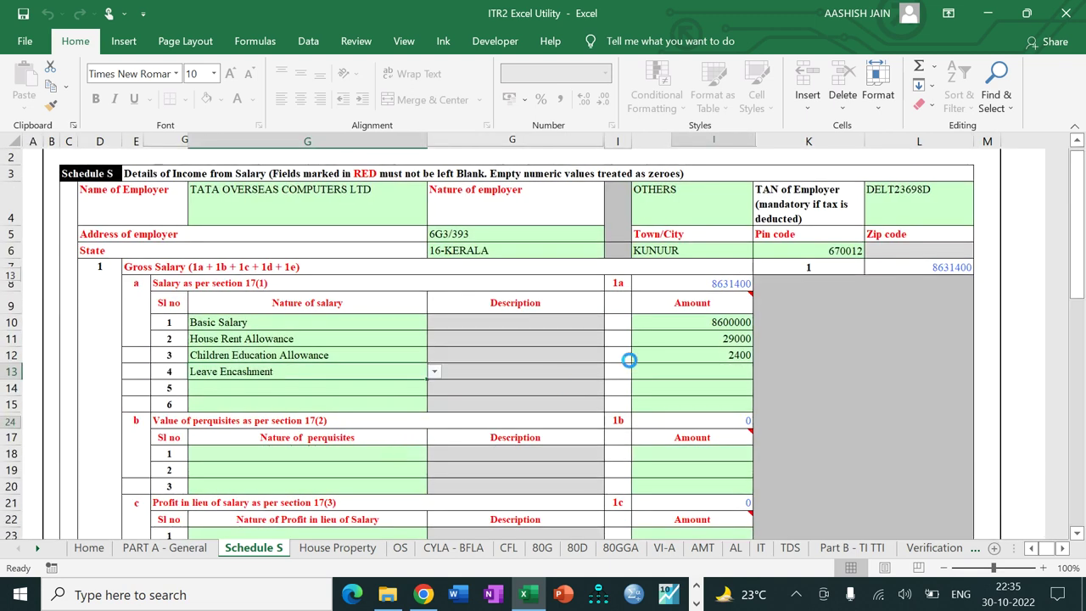
{"action": "left_click", "coordinate": [692, 372]}
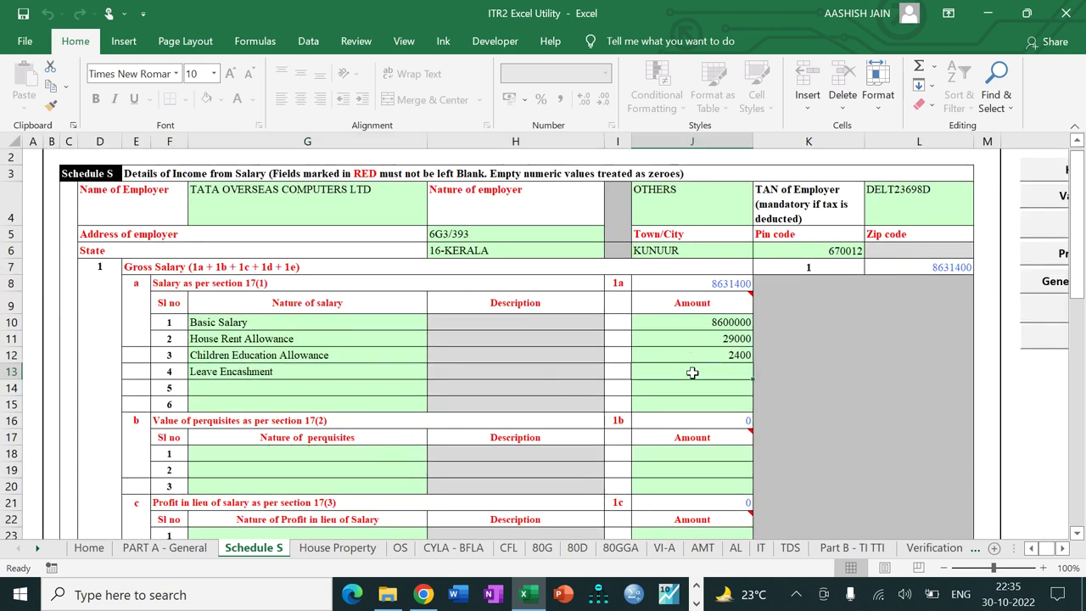
{"action": "type", "text": "40000"}
{"action": "key", "text": "Return"}
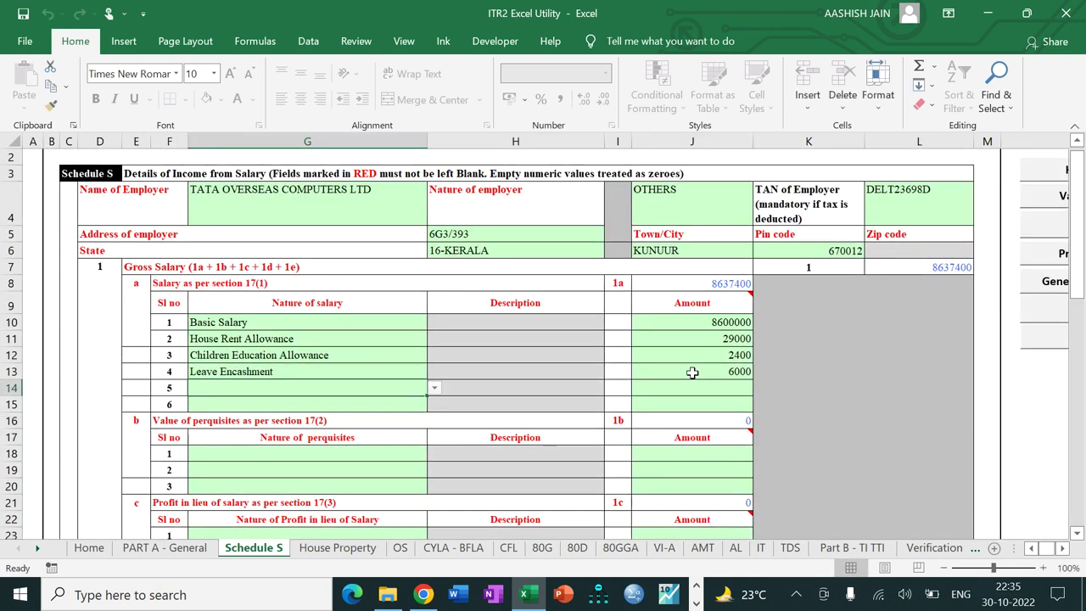
Step: Add Conveyance Allowance 12000 and Other Allowance 34000 as salary rows 5 and 6
{"action": "key", "text": "alt+Down"}
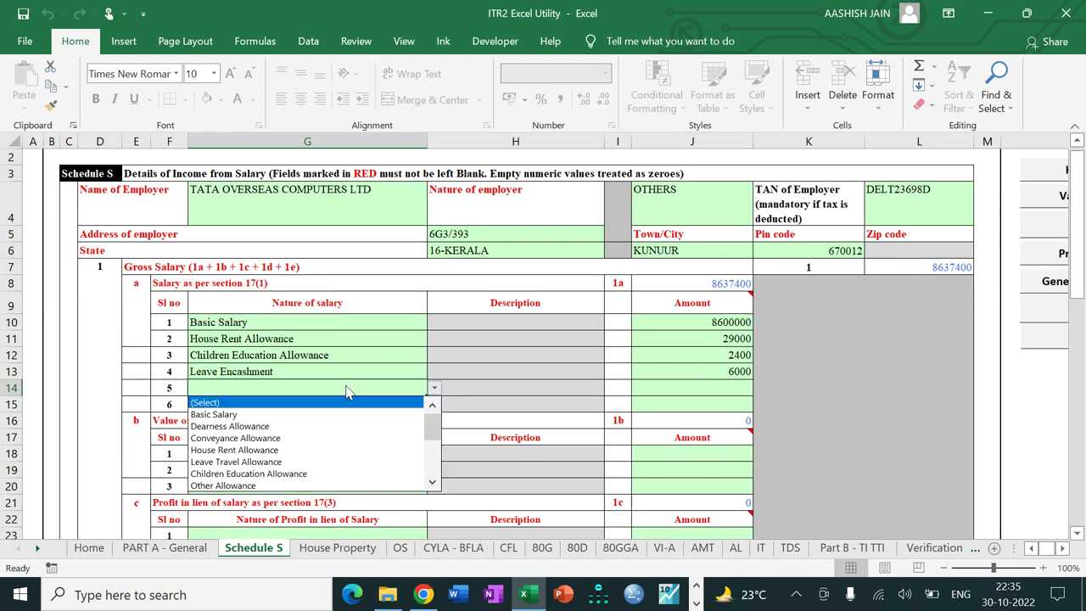
{"action": "key", "text": "Down"}
{"action": "key", "text": "Down"}
{"action": "key", "text": "Down"}
{"action": "key", "text": "Return"}
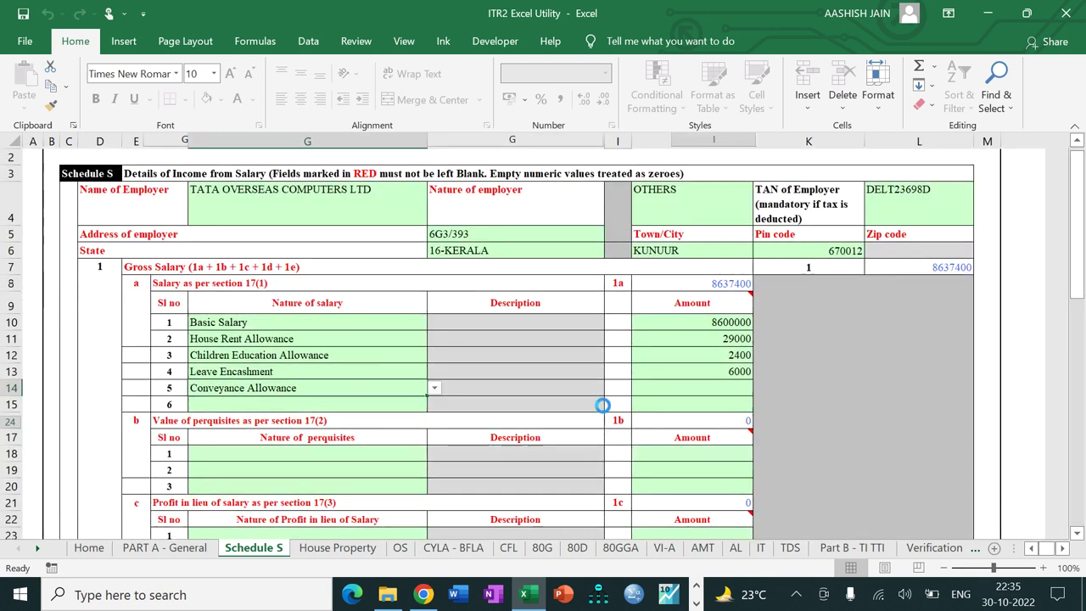
{"action": "left_click", "coordinate": [686, 391]}
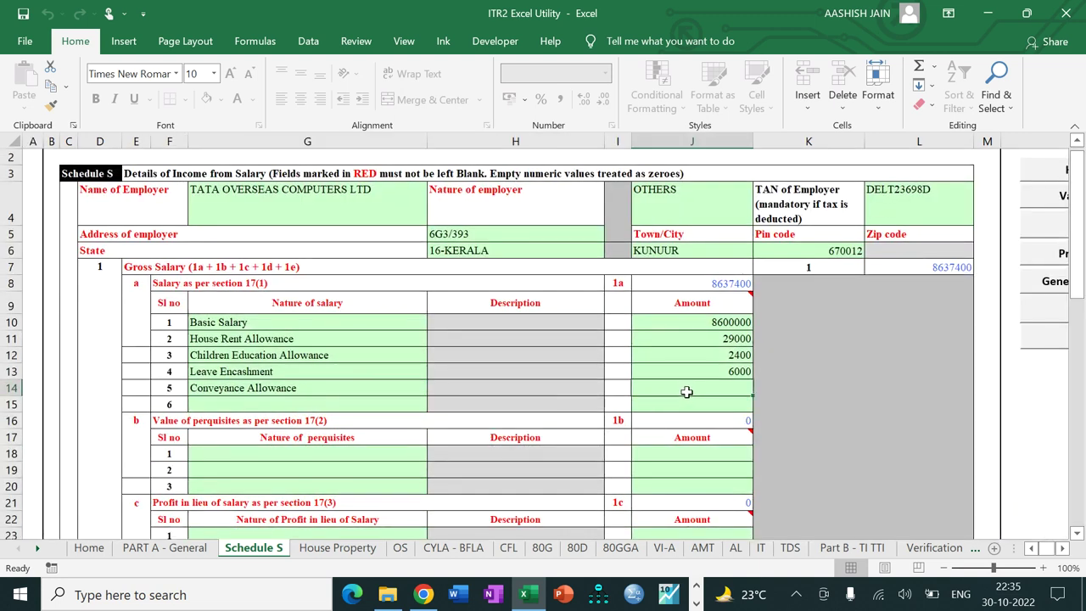
{"action": "type", "text": "12000"}
{"action": "key", "text": "Return"}
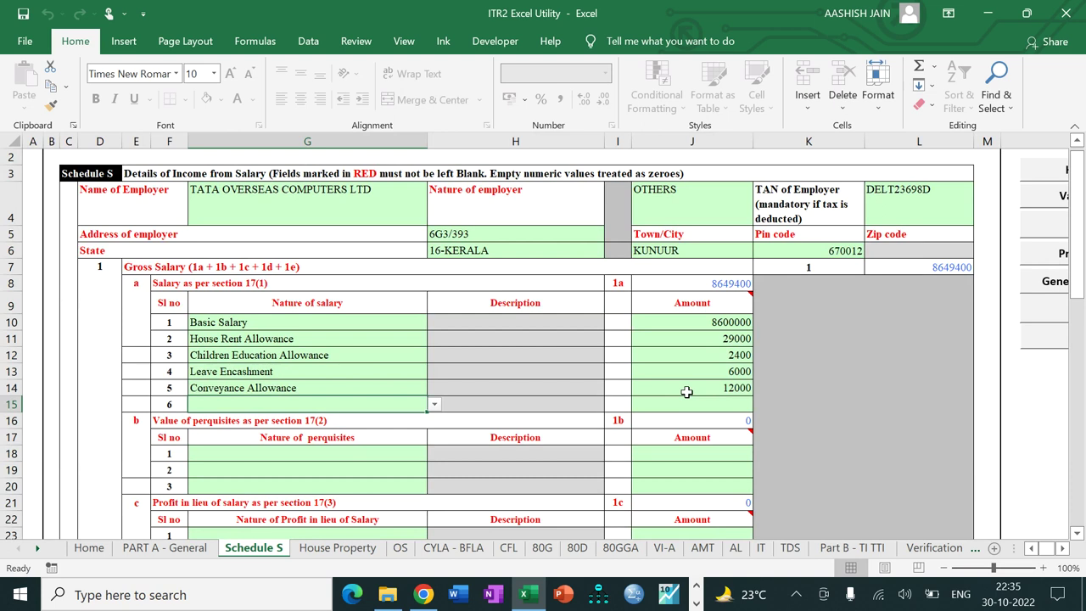
{"action": "key", "text": "alt+Down"}
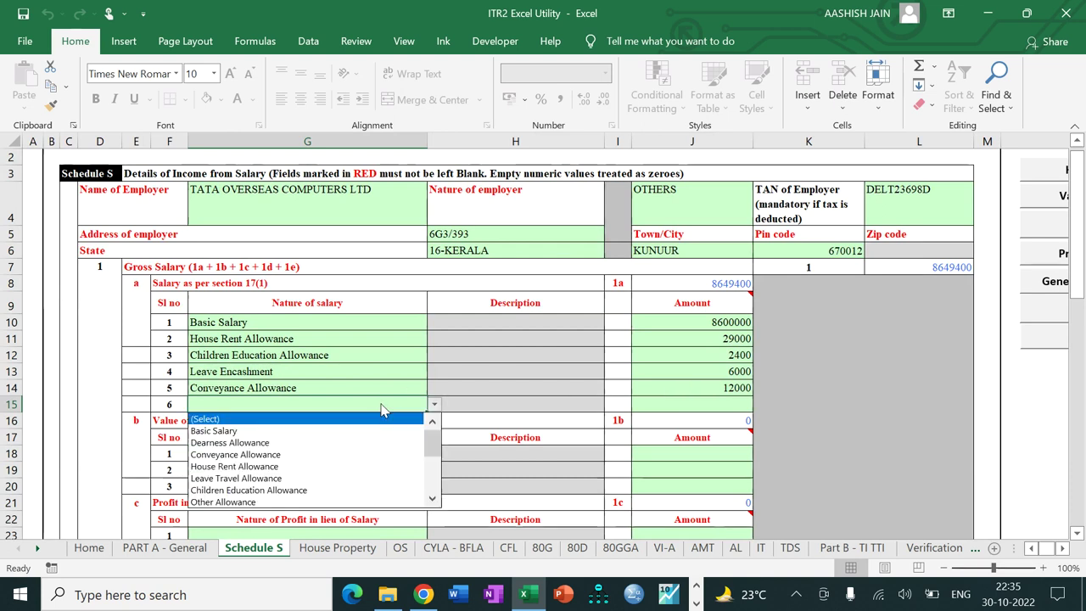
{"action": "left_click", "coordinate": [352, 501]}
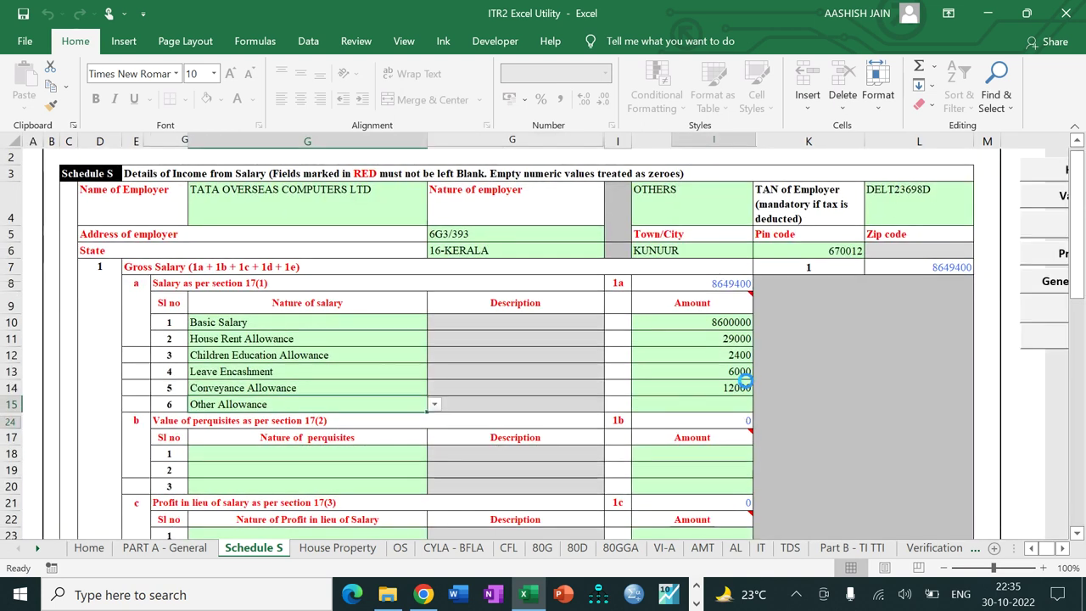
{"action": "left_click", "coordinate": [702, 402]}
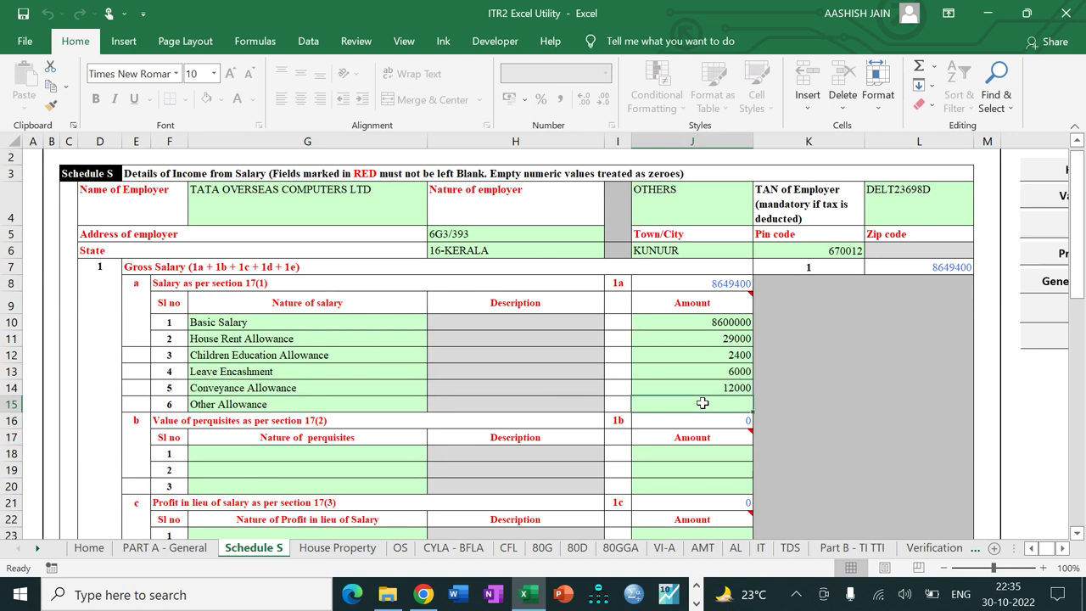
{"action": "type", "text": "34000"}
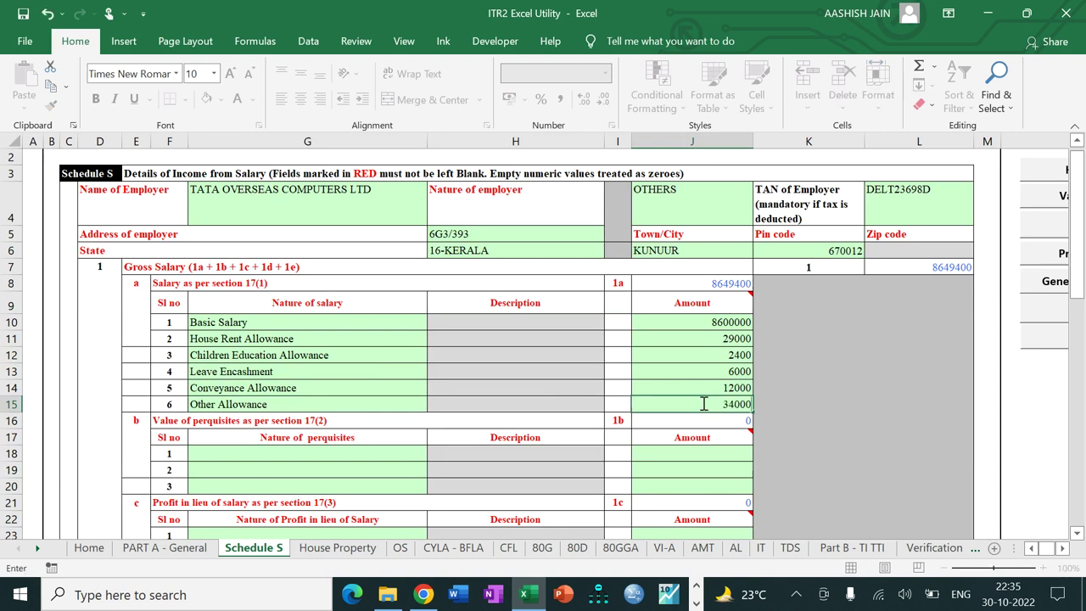
{"action": "key", "text": "Return"}
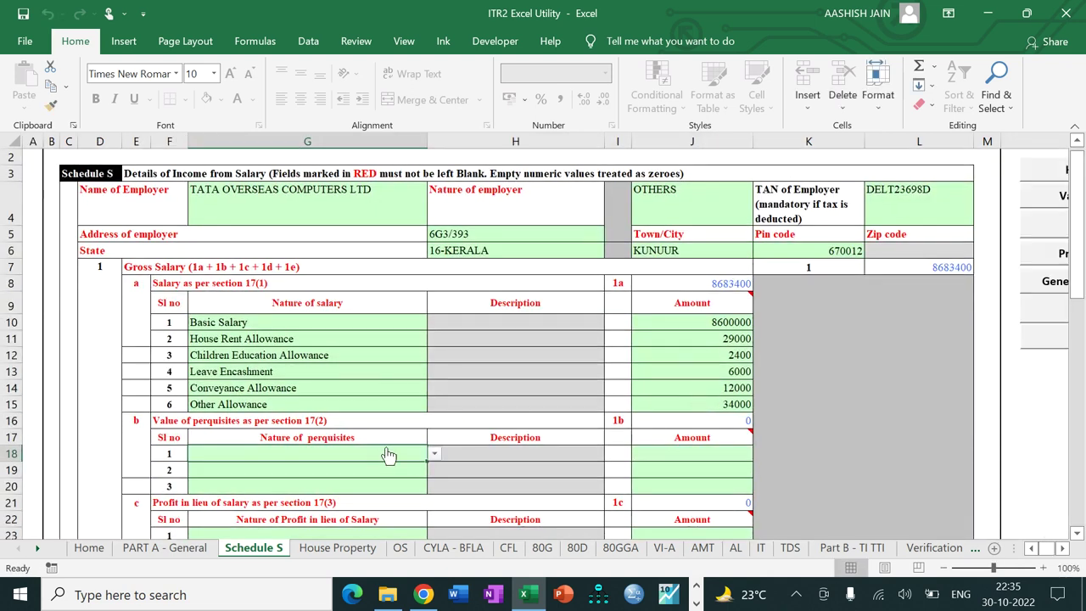
Step: Add a Free or concessional travel perquisite of 34000 in the section 17(2) table
{"action": "key", "text": "alt+Down"}
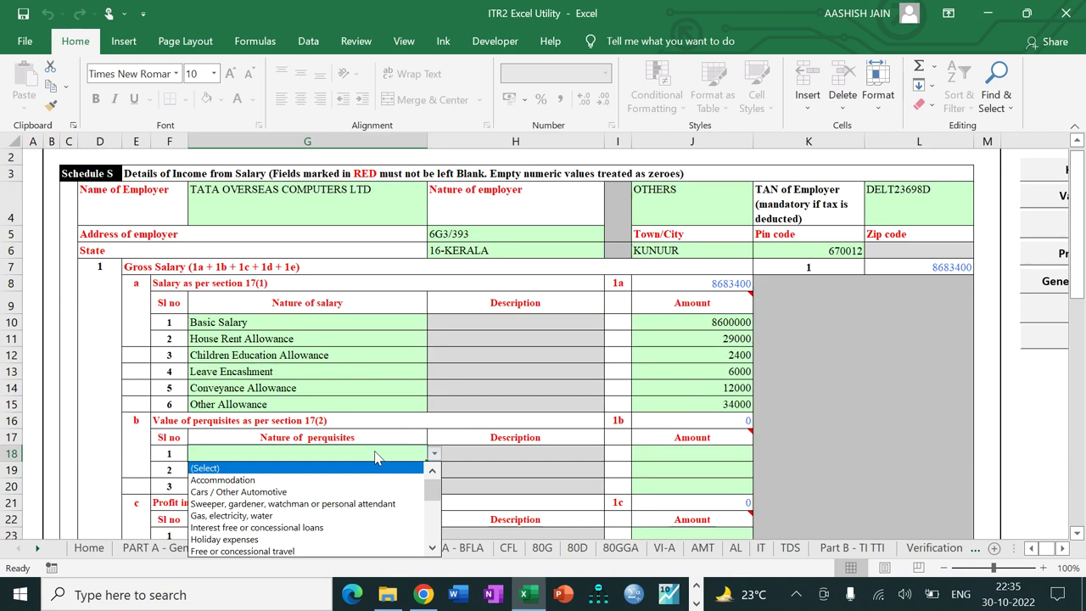
{"action": "key", "text": "Down"}
{"action": "key", "text": "Down"}
{"action": "key", "text": "Down"}
{"action": "key", "text": "Down"}
{"action": "key", "text": "Down"}
{"action": "key", "text": "Down"}
{"action": "key", "text": "Down"}
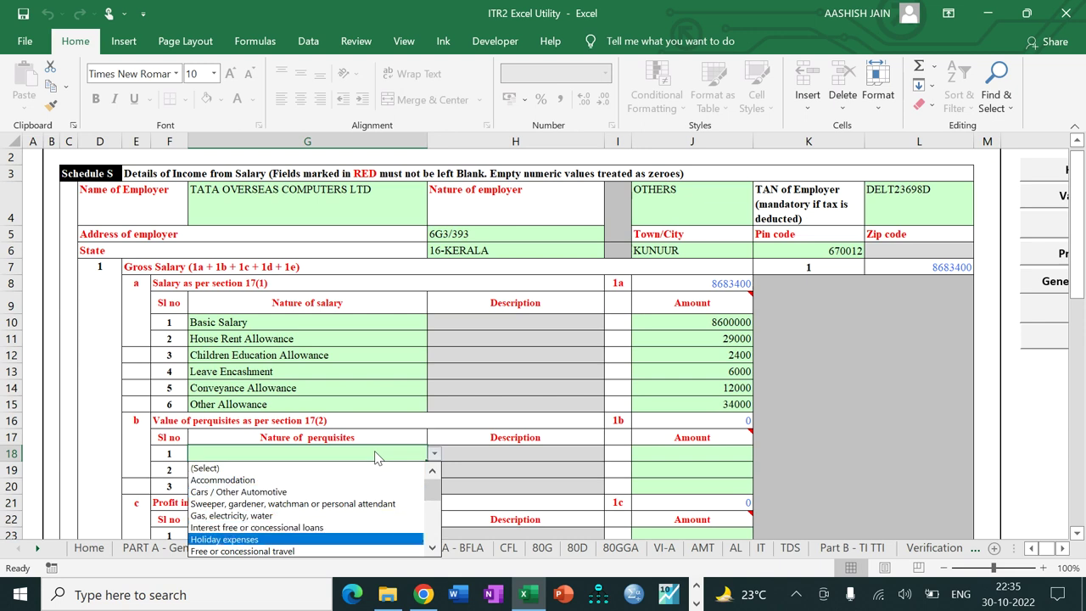
{"action": "key", "text": "Return"}
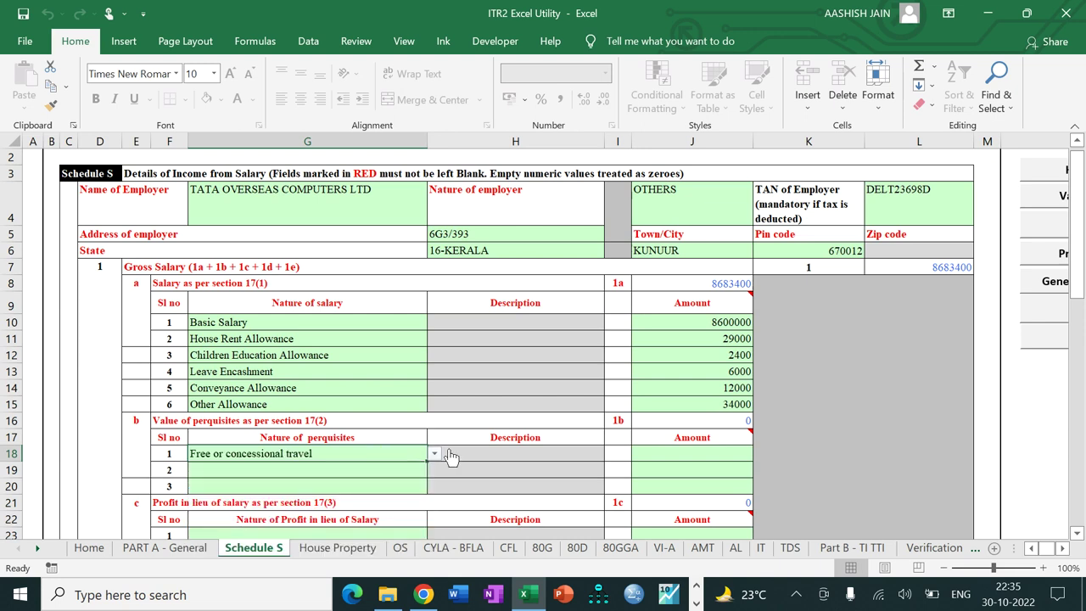
{"action": "left_click", "coordinate": [713, 450]}
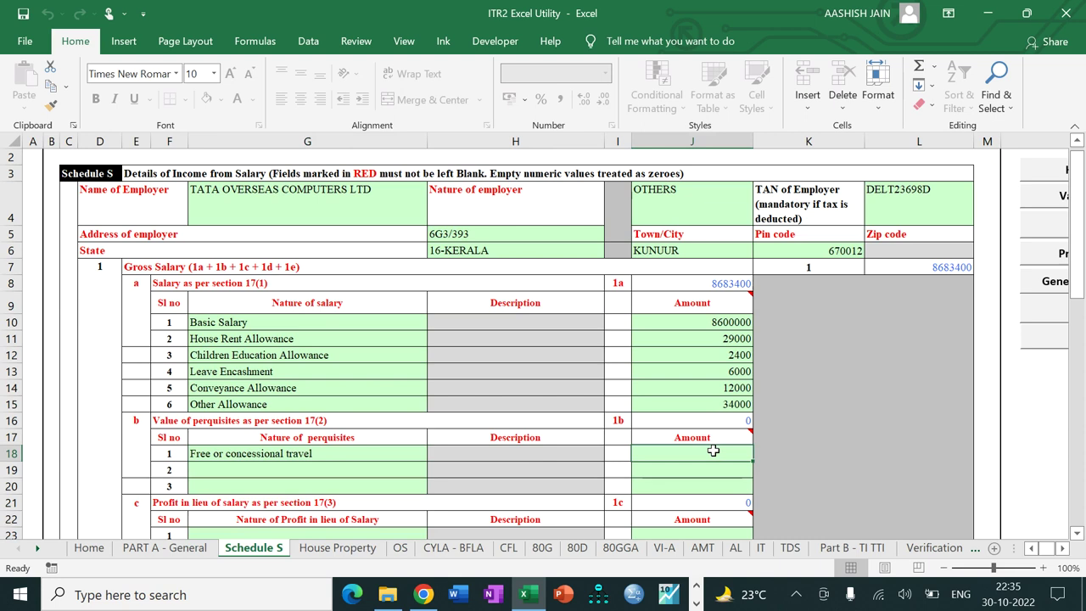
{"action": "type", "text": "34000"}
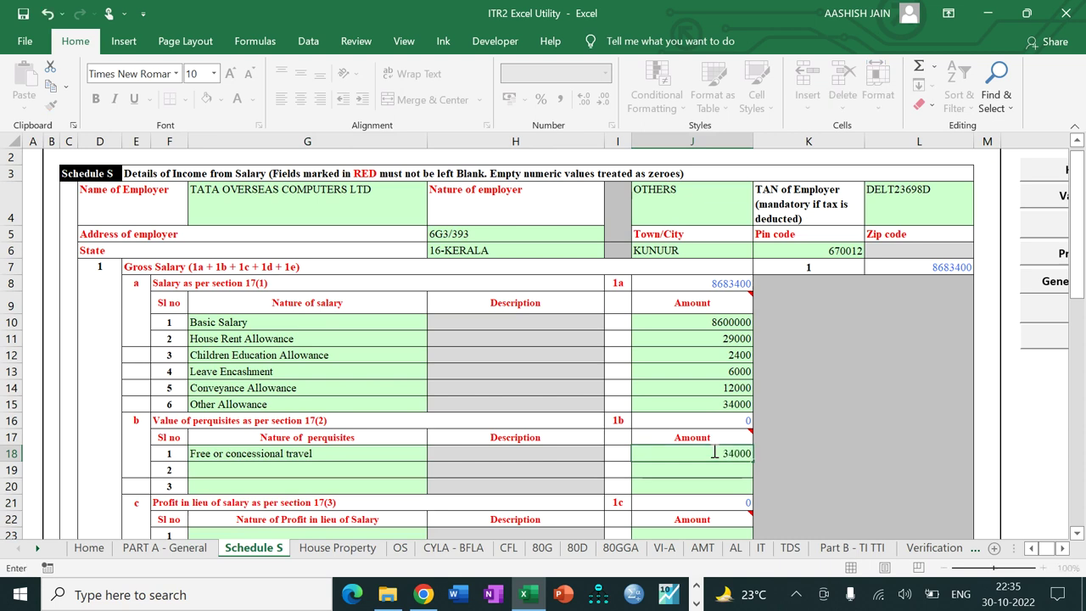
{"action": "key", "text": "Tab"}
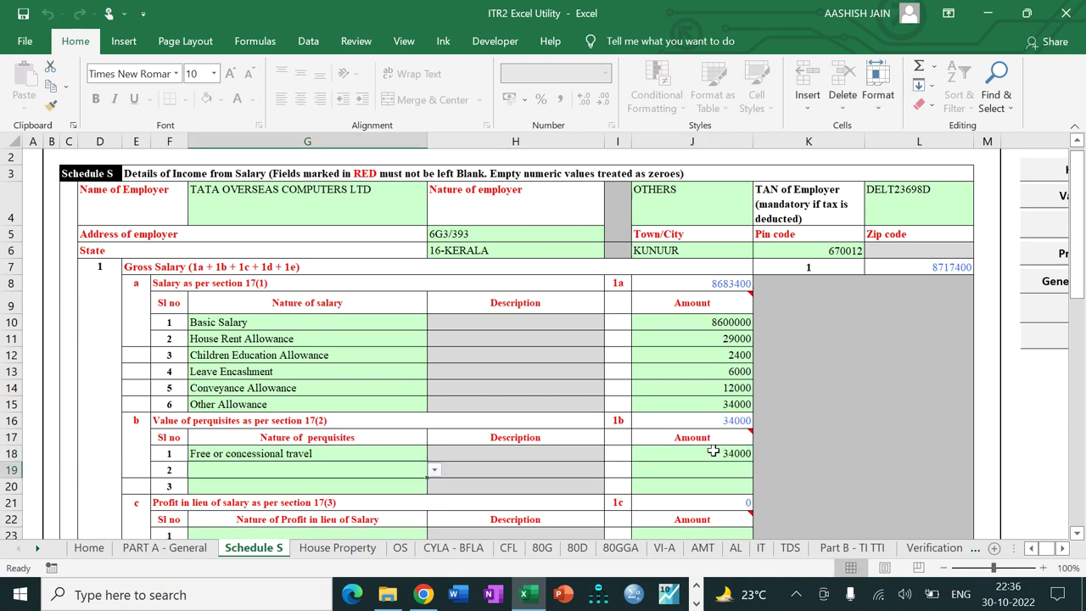
{"action": "left_click_drag", "start_coordinate": [1079, 268], "coordinate": [1079, 512]}
Step: Claim Sec 10(5) leave travel exemption of 30000 and Sec 10(13A) house rent exemption of 20000
{"action": "left_click", "coordinate": [295, 437]}
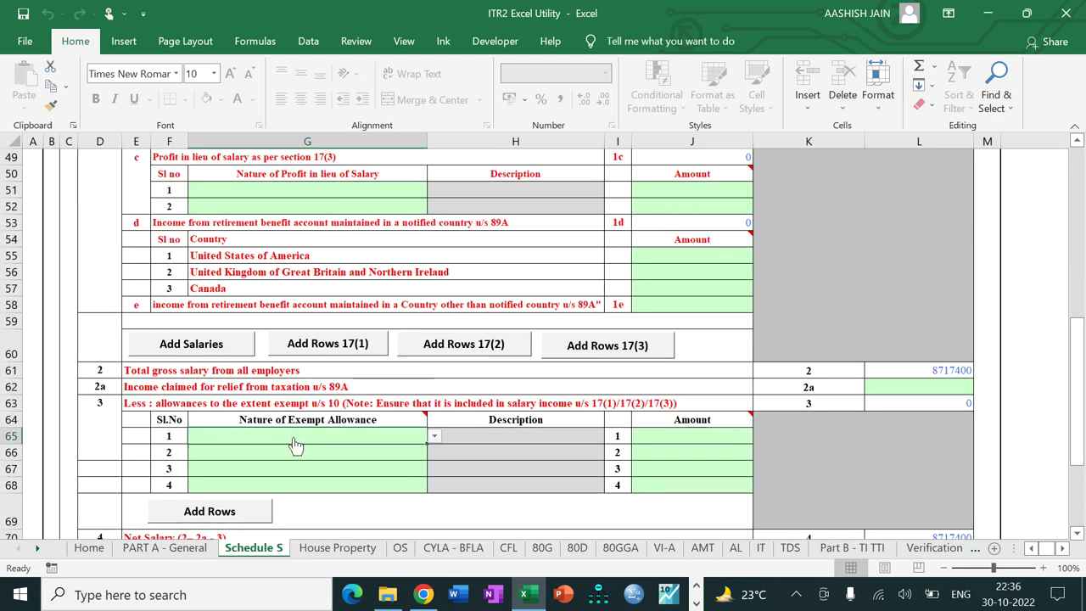
{"action": "key", "text": "alt+Down"}
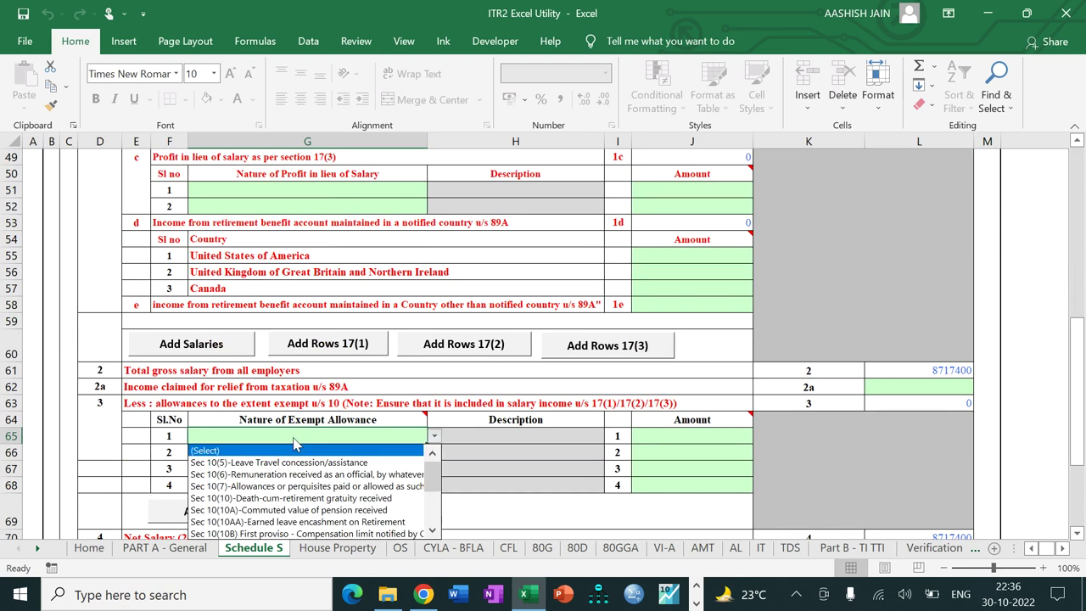
{"action": "left_click", "coordinate": [292, 463]}
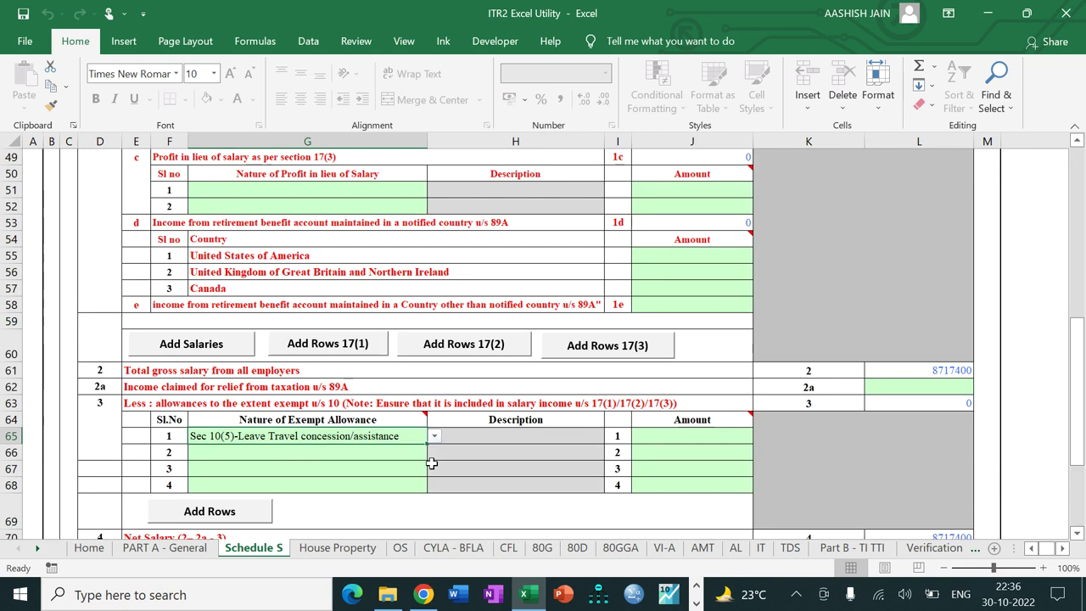
{"action": "left_click", "coordinate": [693, 439]}
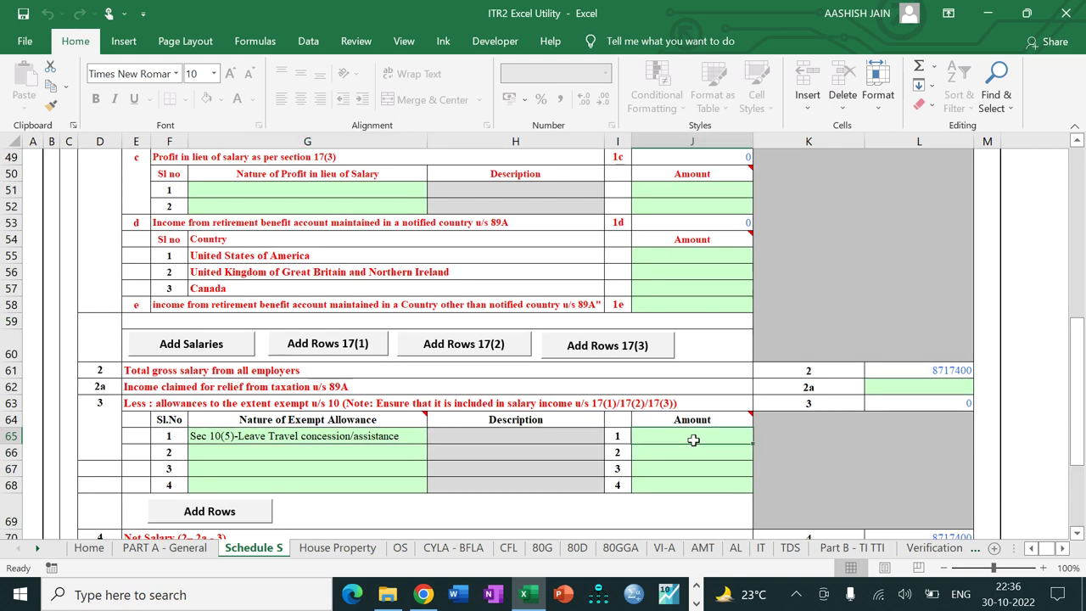
{"action": "type", "text": "3"}
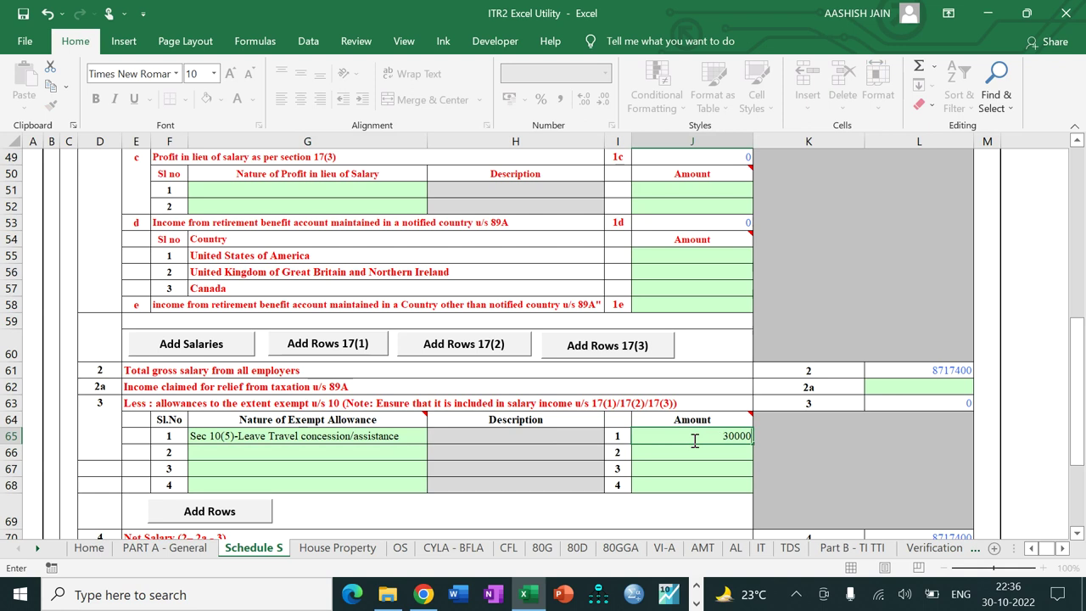
{"action": "type", "text": "0000"}
{"action": "key", "text": "Return"}
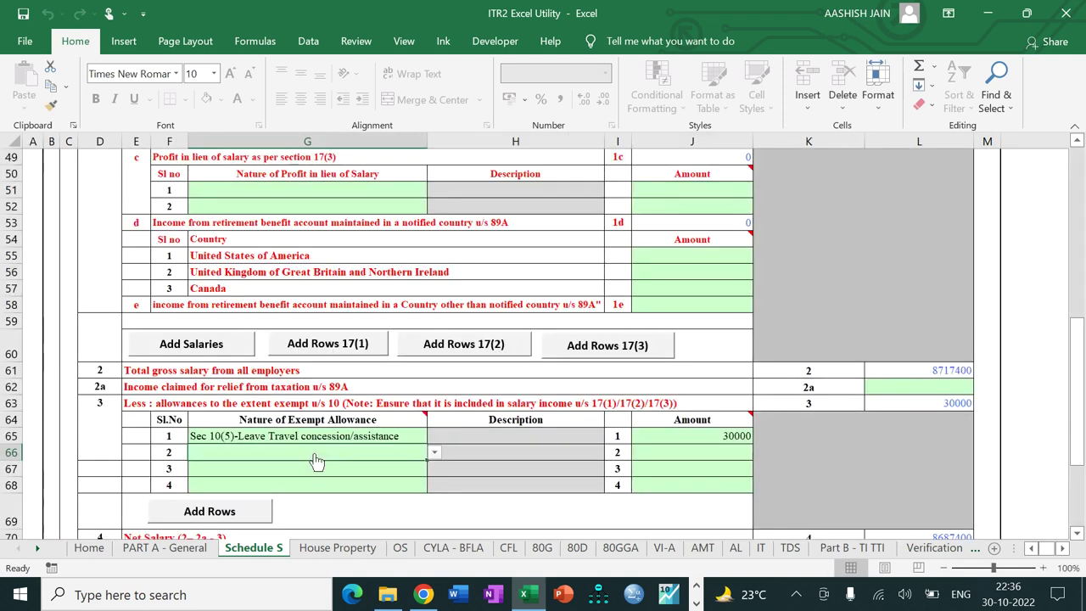
{"action": "key", "text": "alt+Down"}
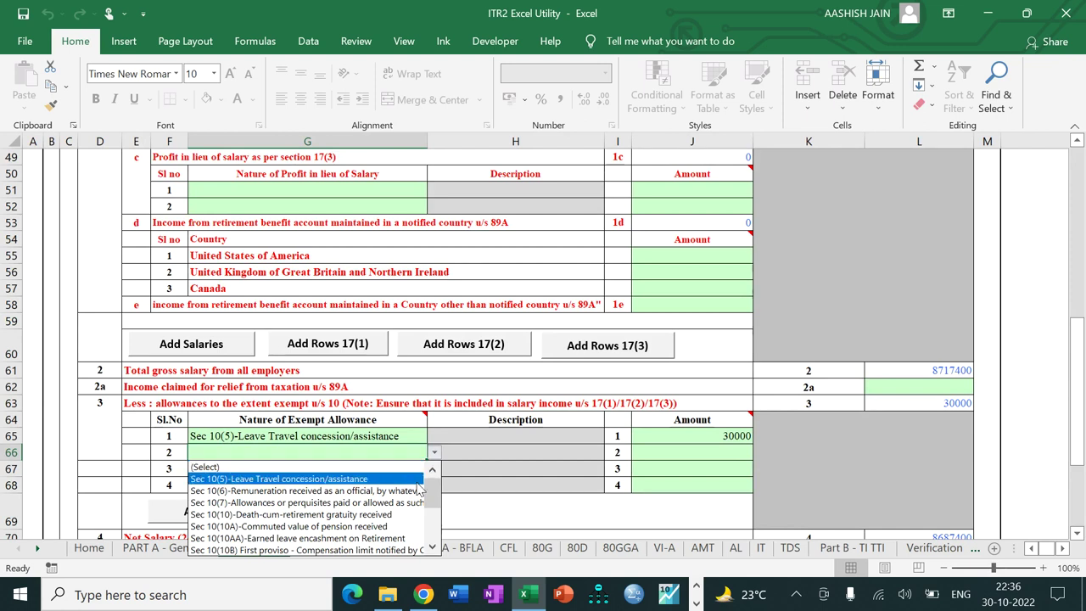
{"action": "left_click_drag", "start_coordinate": [439, 503], "coordinate": [436, 521]}
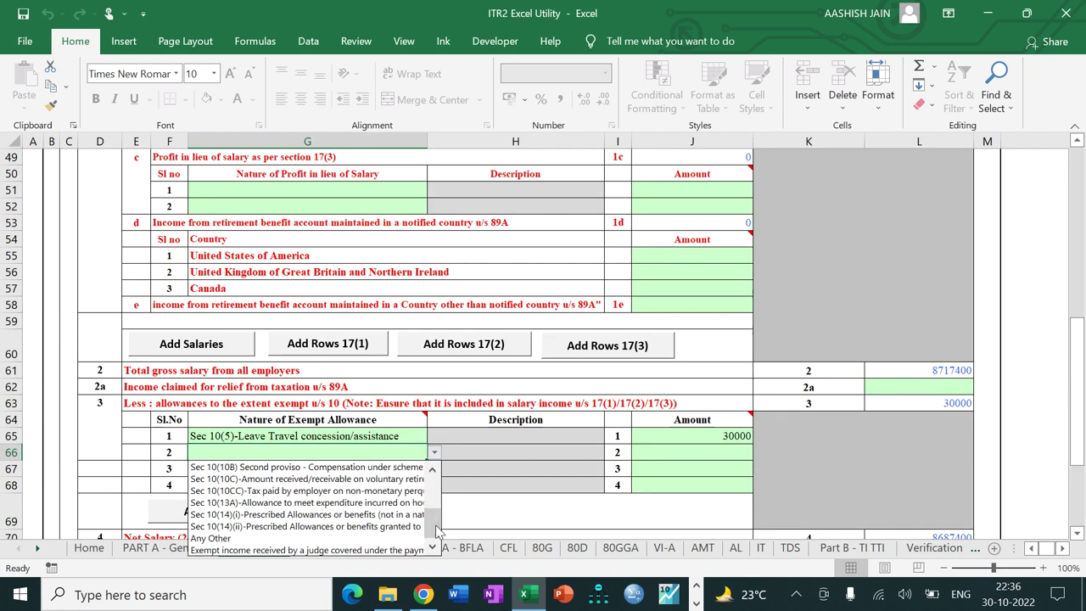
{"action": "left_click", "coordinate": [389, 505]}
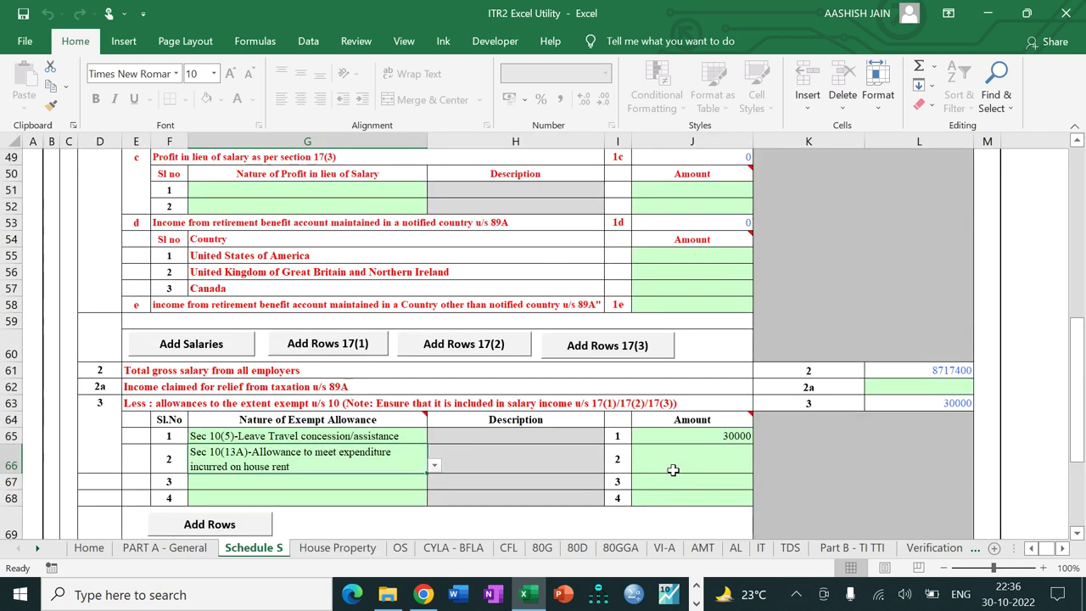
{"action": "left_click", "coordinate": [676, 468]}
{"action": "type", "text": "20000"}
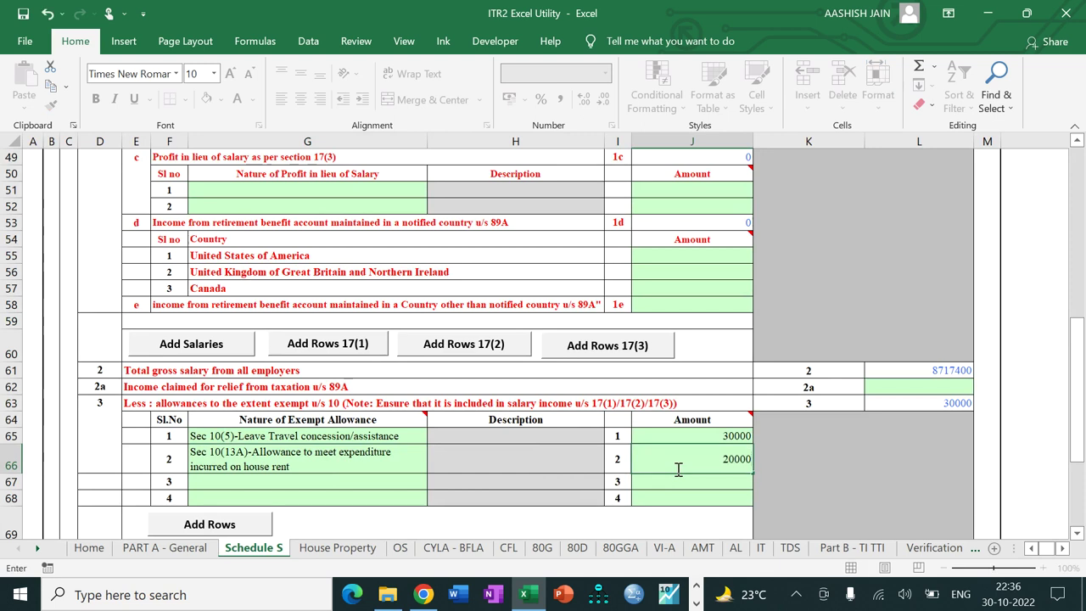
{"action": "key", "text": "Tab"}
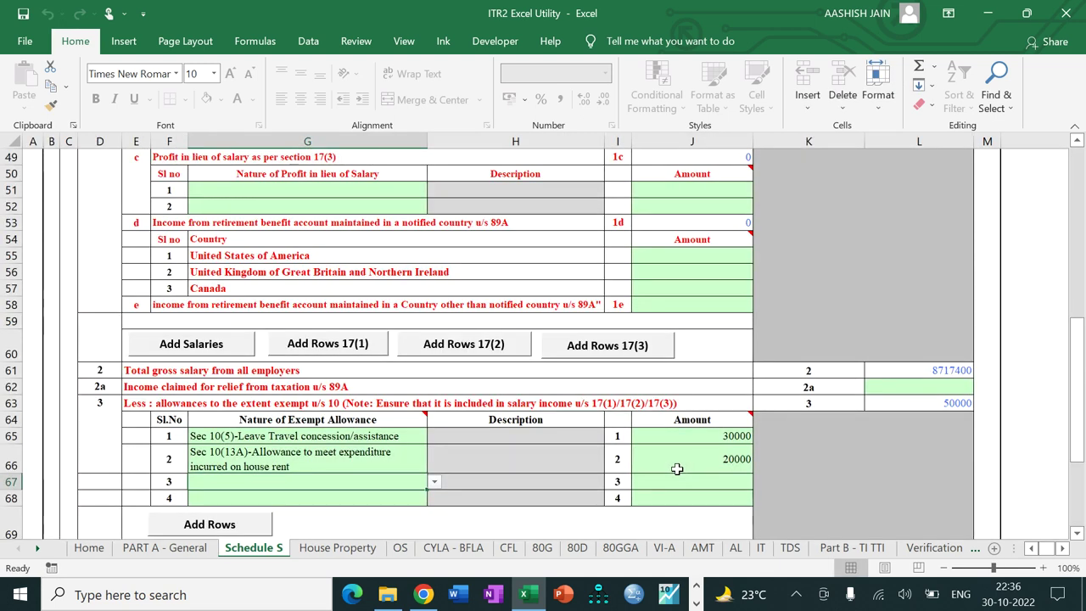
Step: Add Sec 10(14)(i) allowance of 11000 and Sec 10(14)(ii) allowance of 2400
{"action": "left_click", "coordinate": [433, 480]}
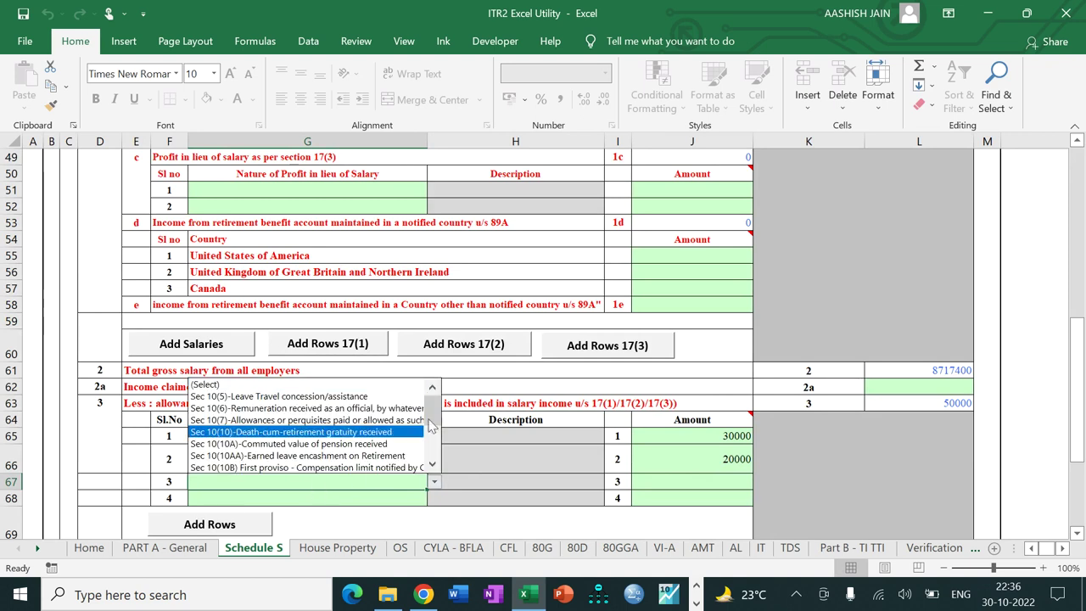
{"action": "scroll", "coordinate": [432, 418], "scroll_direction": "down", "scroll_amount": 1}
{"action": "left_click_drag", "start_coordinate": [432, 417], "coordinate": [431, 443]}
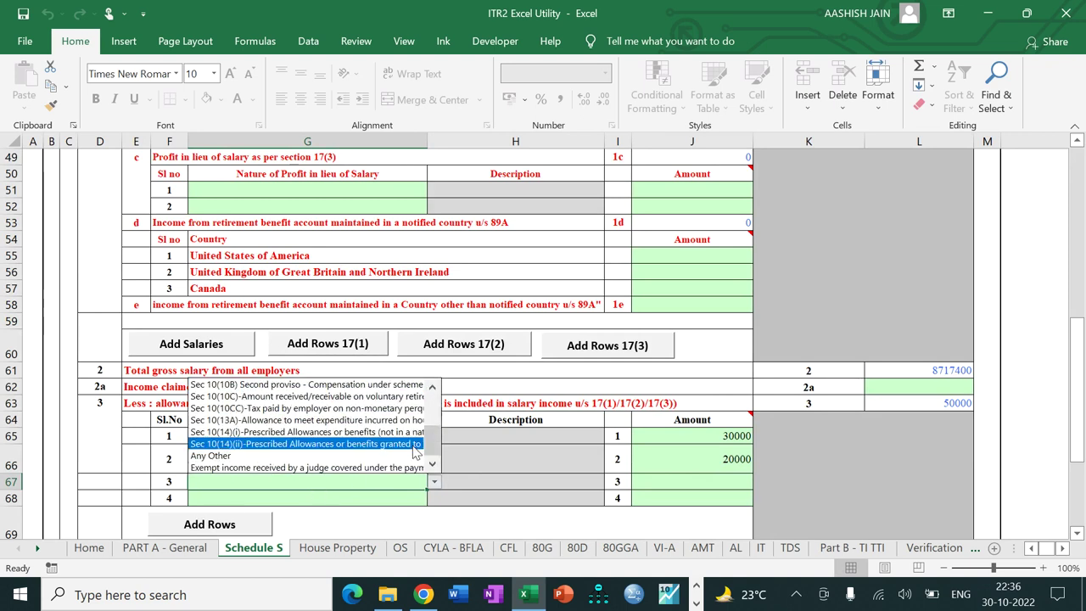
{"action": "left_click", "coordinate": [384, 435]}
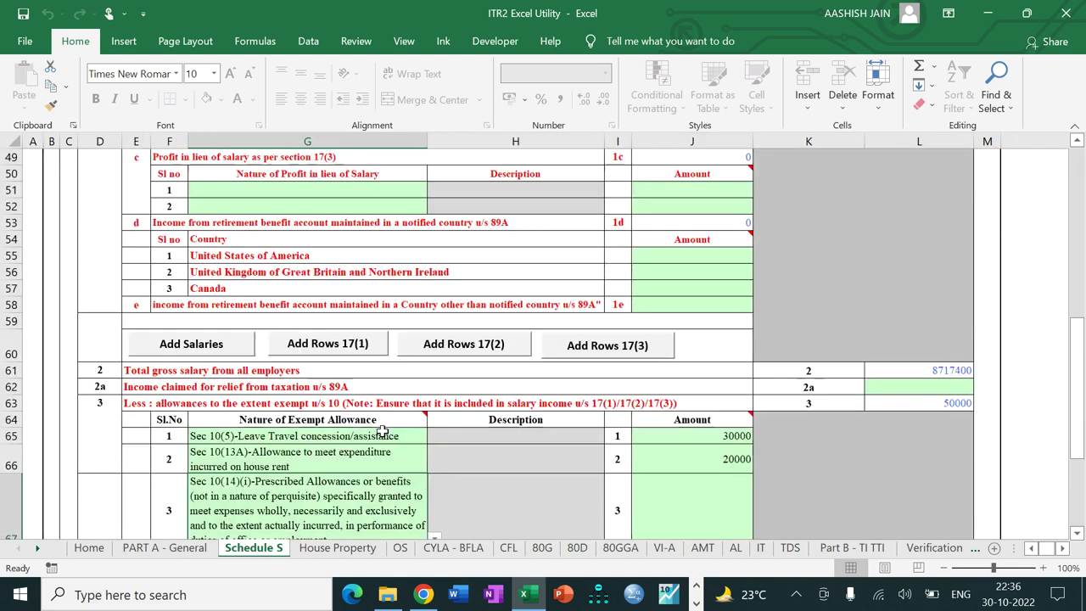
{"action": "left_click", "coordinate": [678, 513]}
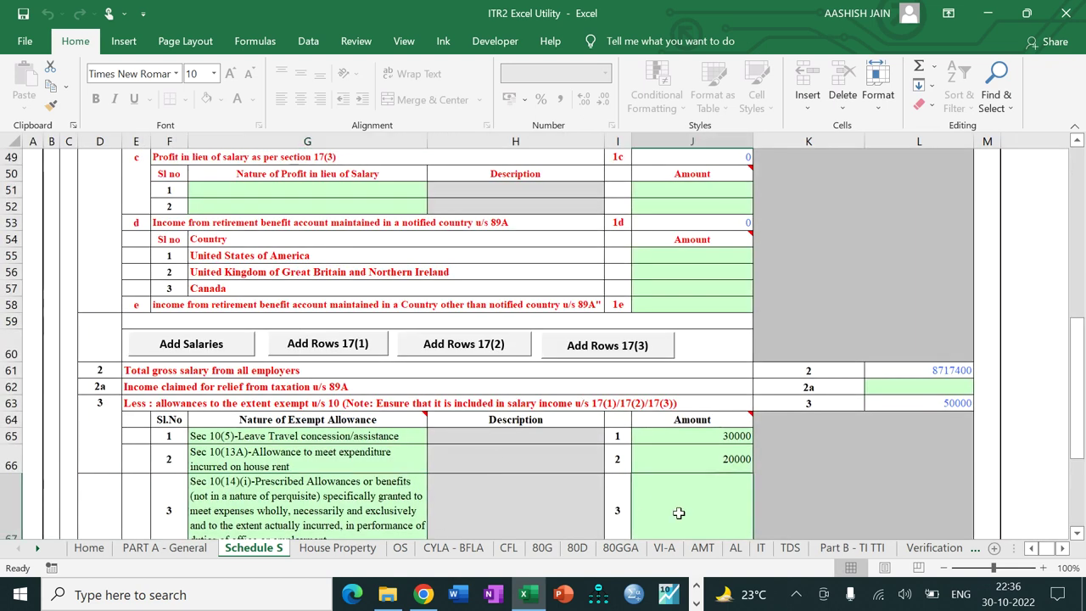
{"action": "type", "text": "11000"}
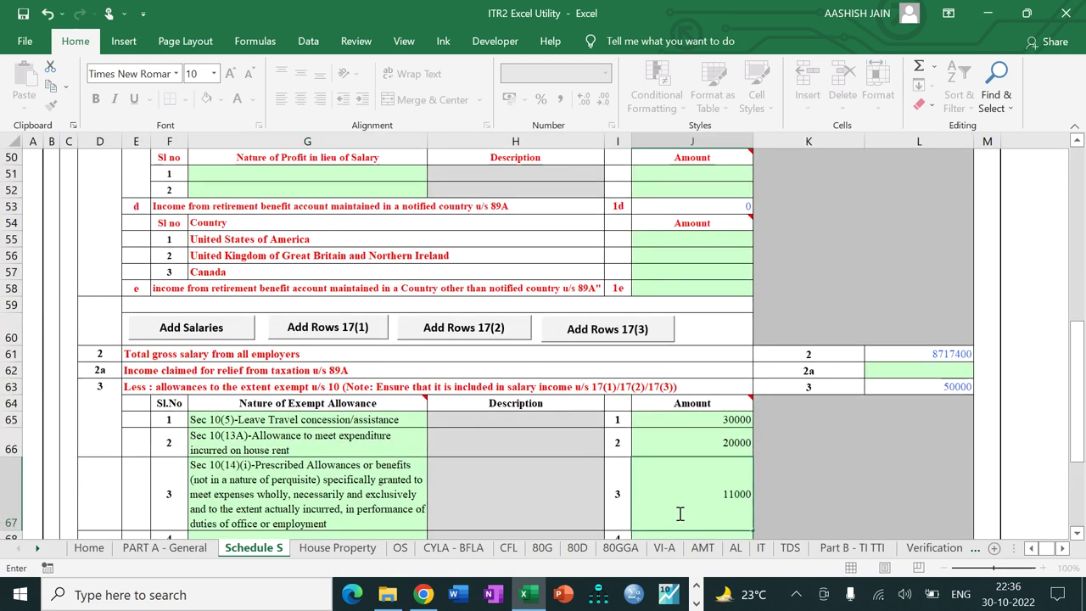
{"action": "key", "text": "Return"}
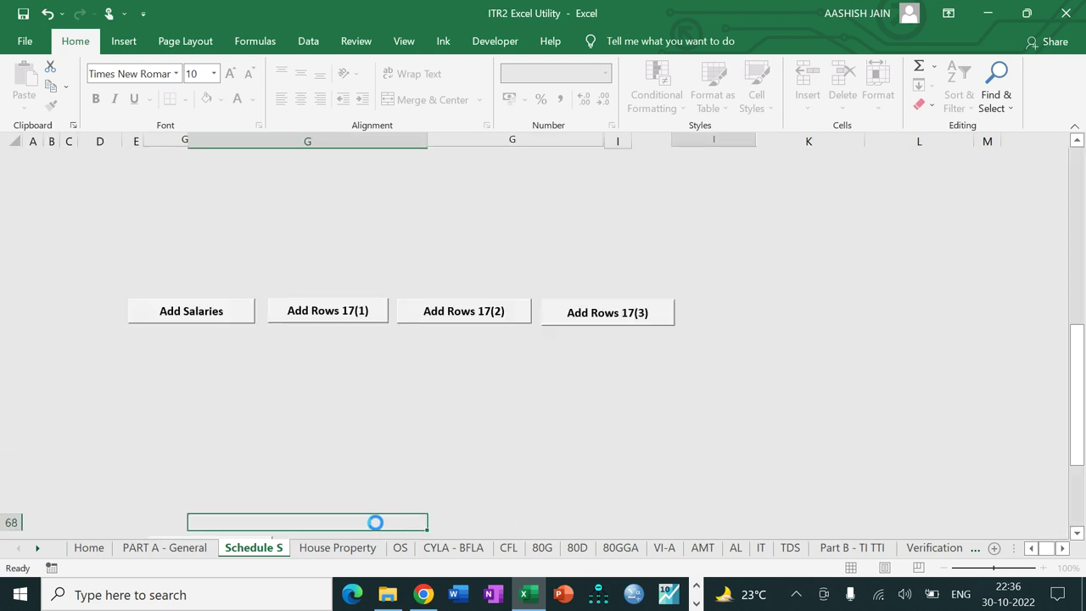
{"action": "key", "text": "alt+Down"}
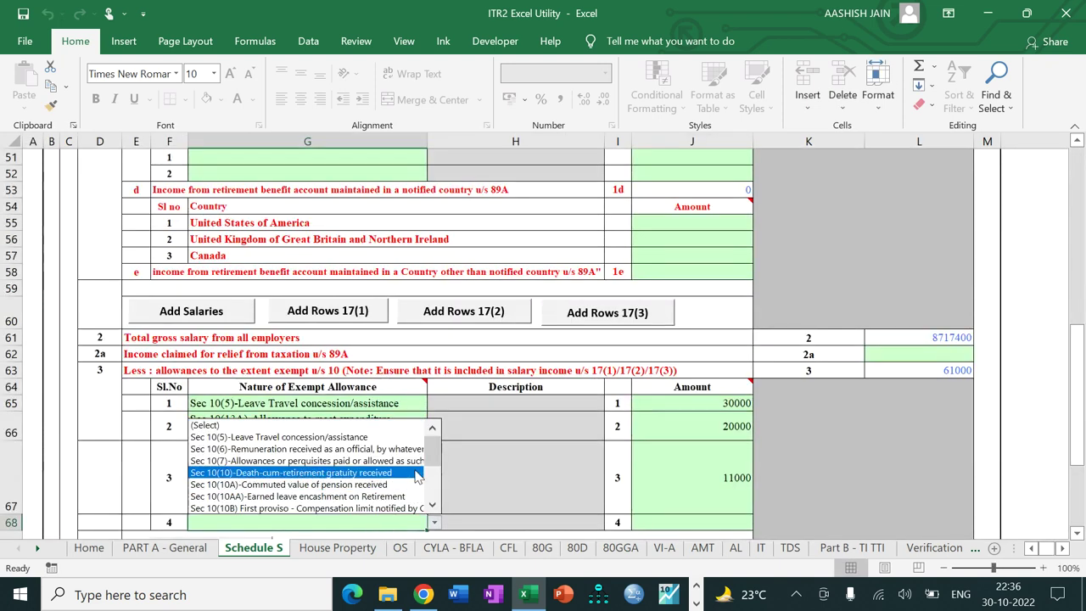
{"action": "scroll", "coordinate": [416, 476], "scroll_direction": "down", "scroll_amount": 3}
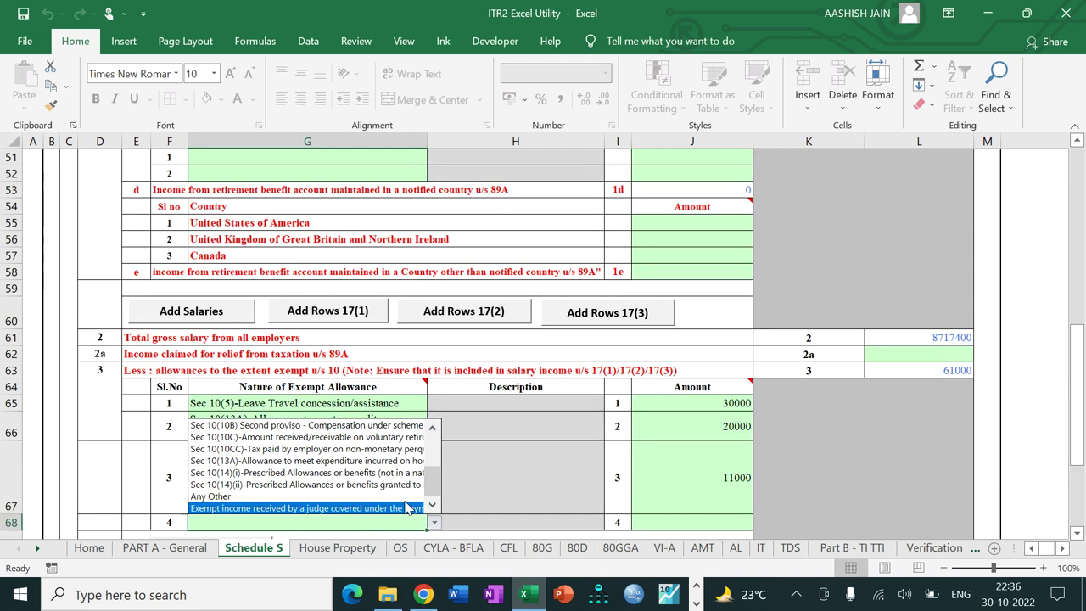
{"action": "left_click", "coordinate": [367, 486]}
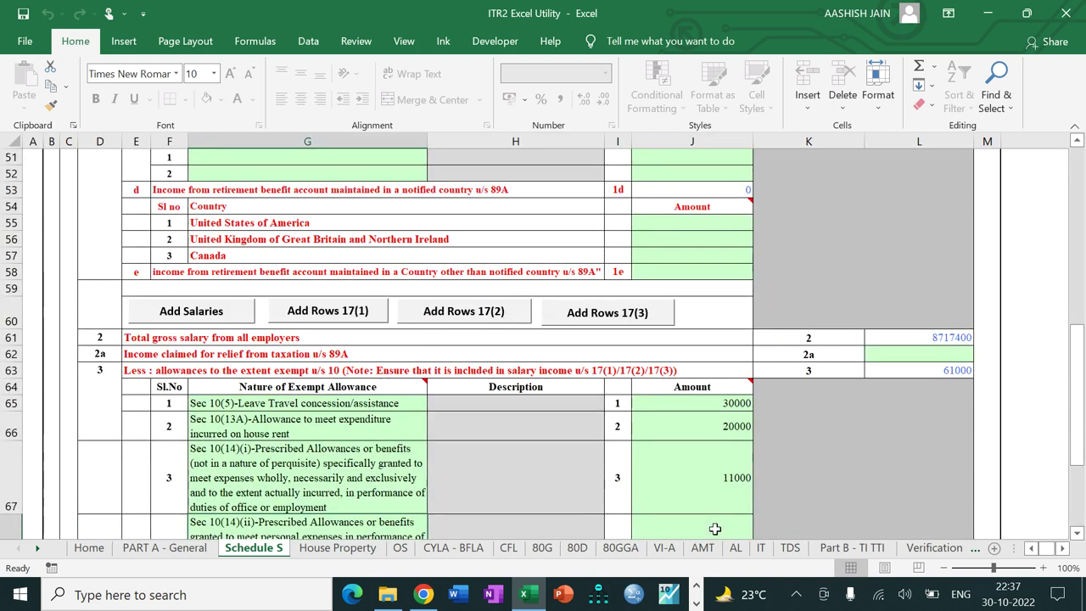
{"action": "left_click", "coordinate": [715, 528]}
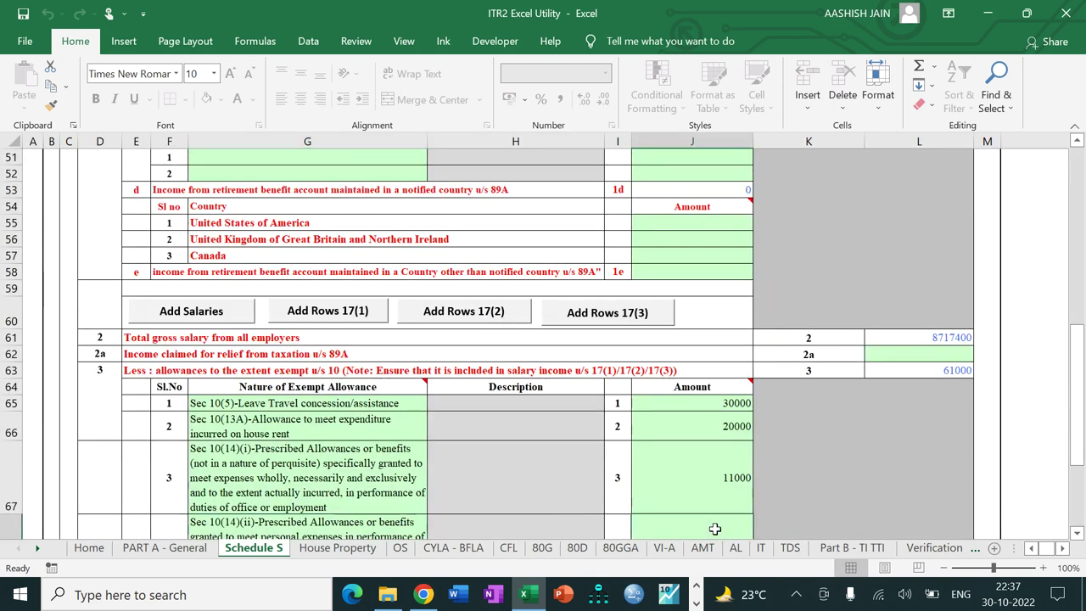
{"action": "type", "text": "2400"}
{"action": "key", "text": "Return"}
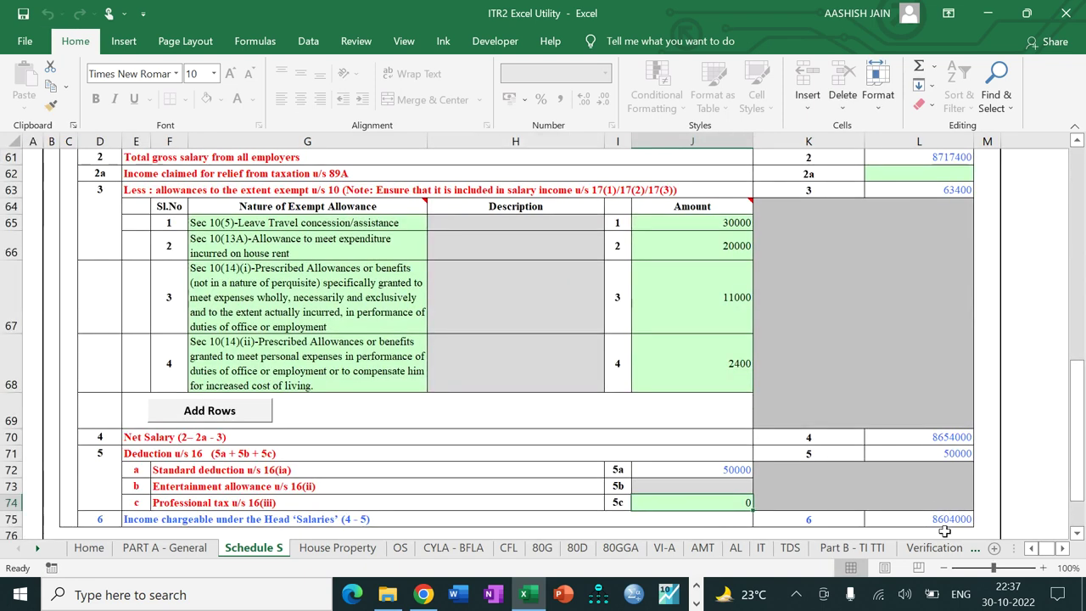
Step: Validate Schedule S, accept the 'Sheet Schedule S is OK' result, and go to House Property
{"action": "left_click_drag", "start_coordinate": [1081, 465], "coordinate": [1056, 229]}
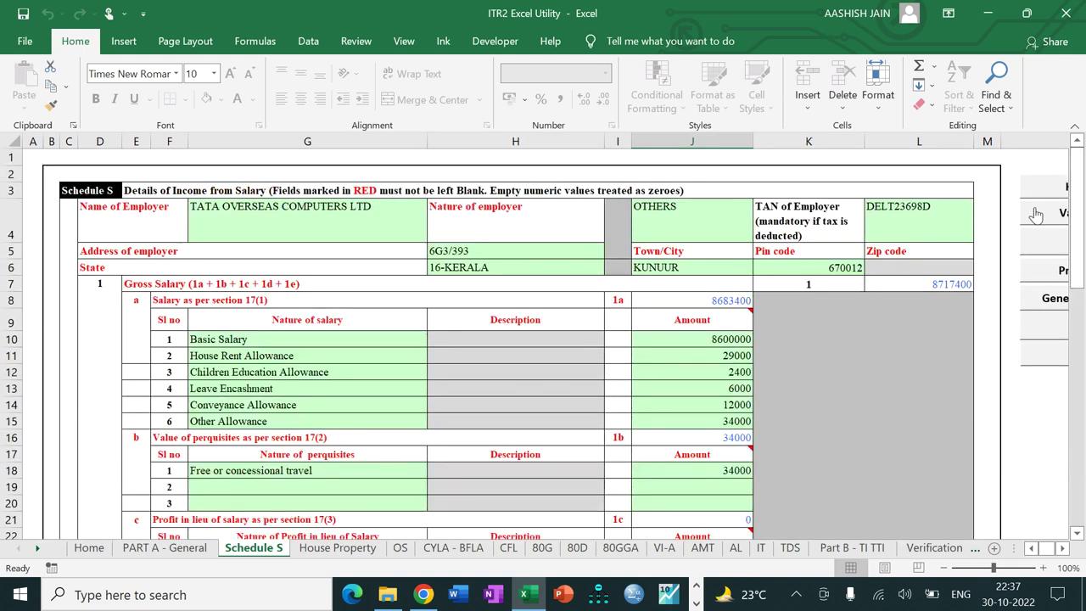
{"action": "left_click", "coordinate": [1035, 213]}
{"action": "left_click", "coordinate": [548, 335]}
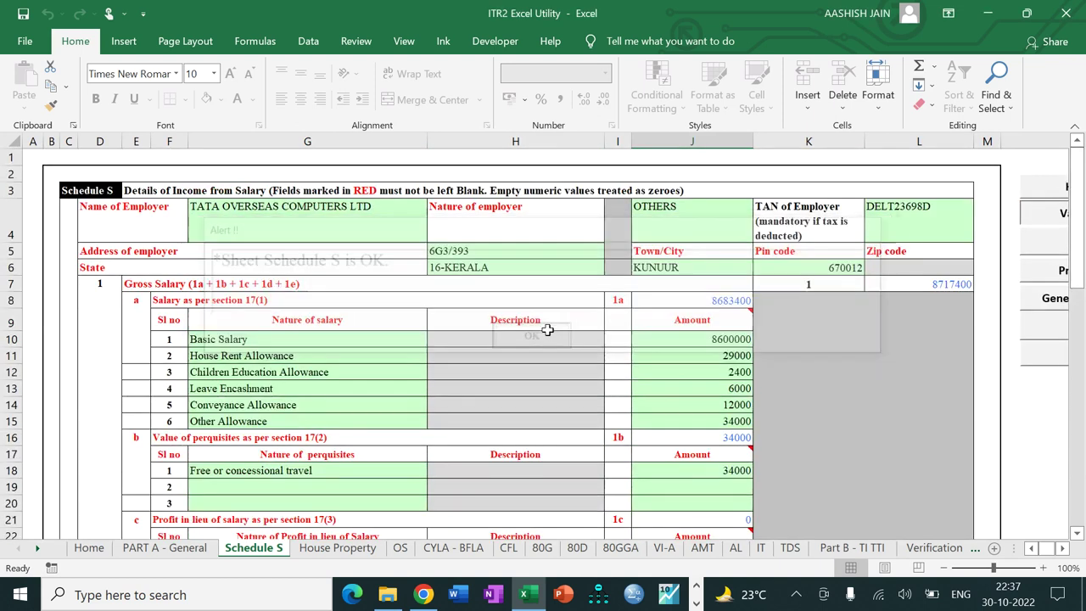
{"action": "left_click", "coordinate": [1062, 550]}
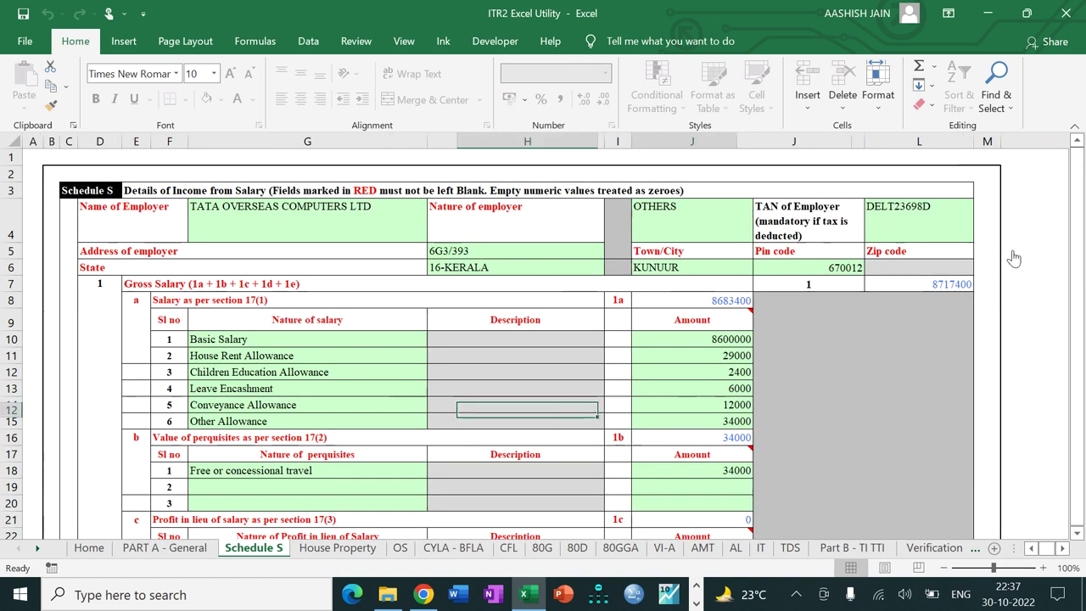
{"action": "left_click", "coordinate": [1014, 258]}
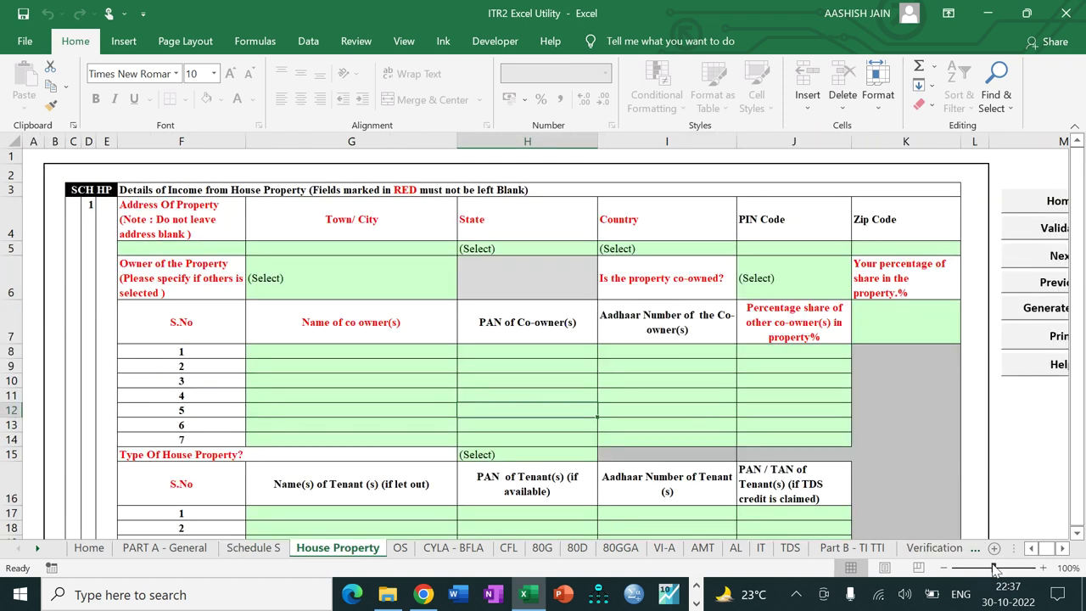
{"action": "left_click_drag", "start_coordinate": [994, 568], "coordinate": [988, 569]}
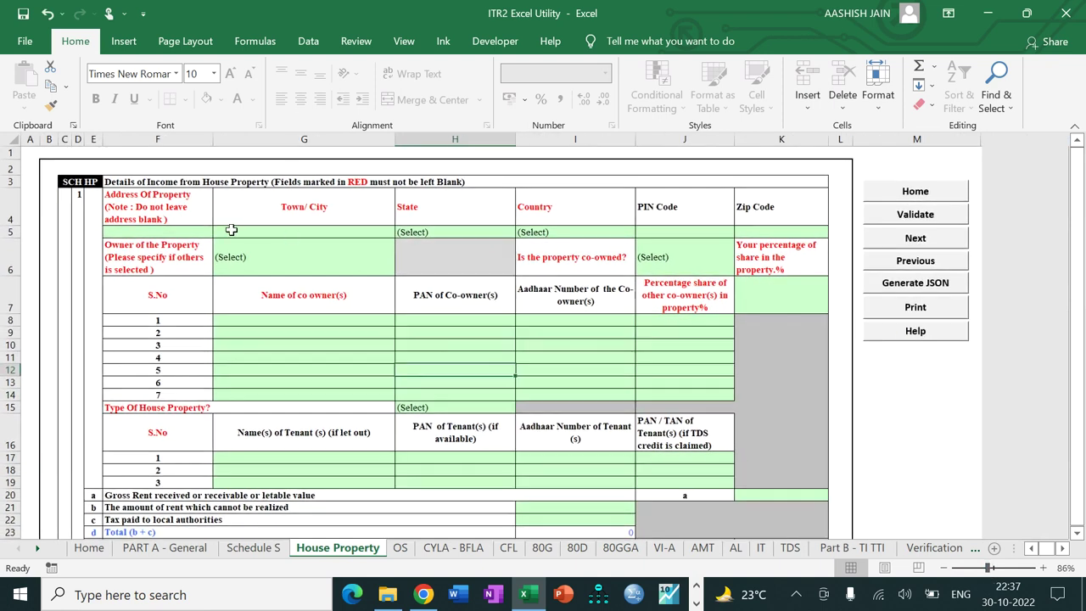
{"action": "left_click", "coordinate": [158, 229]}
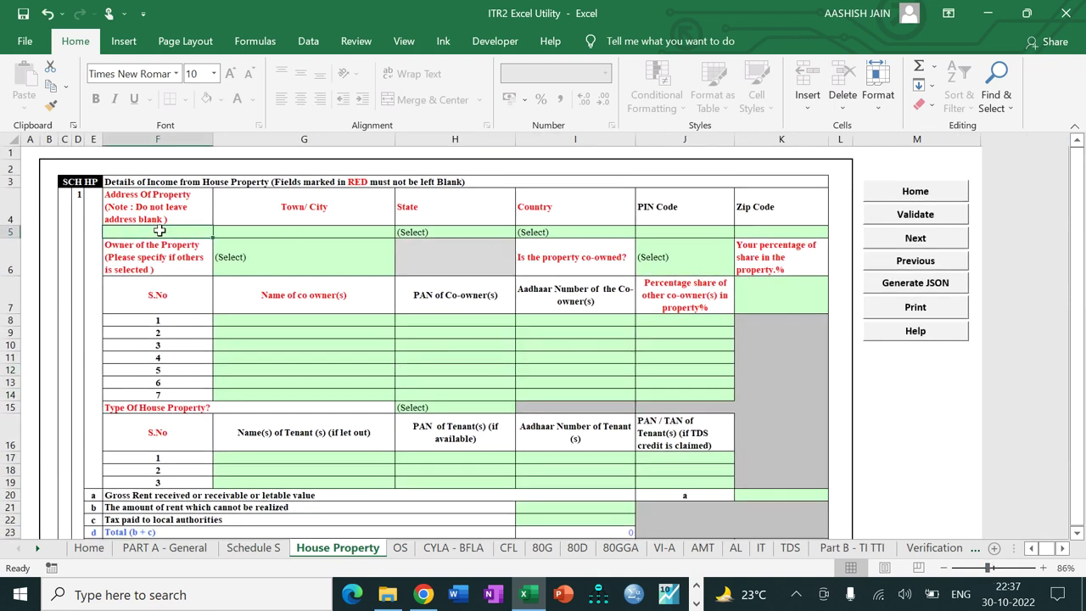
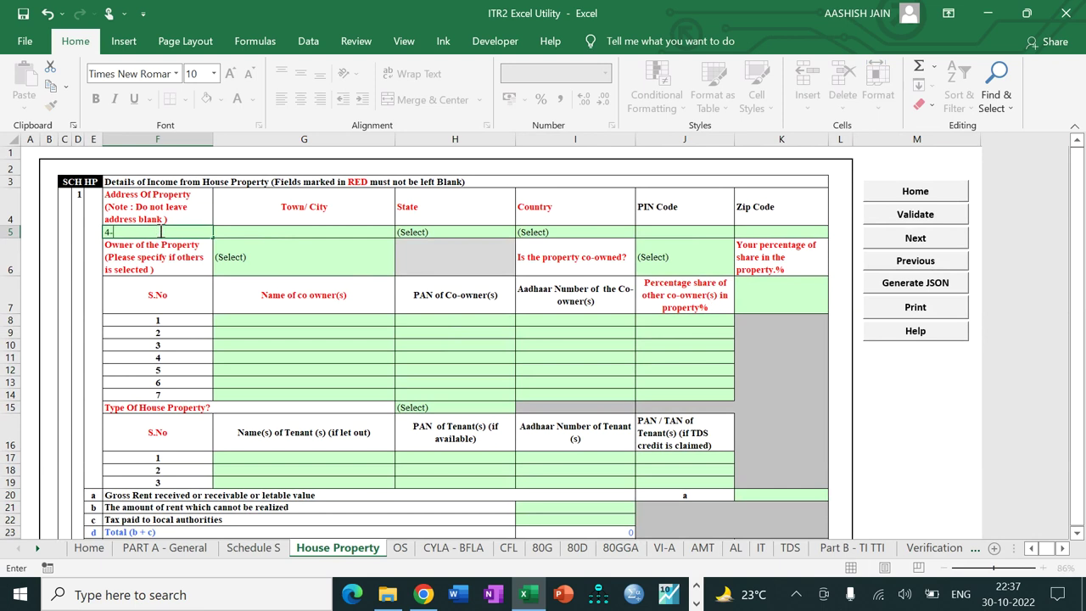
{"action": "key", "text": "Tab"}
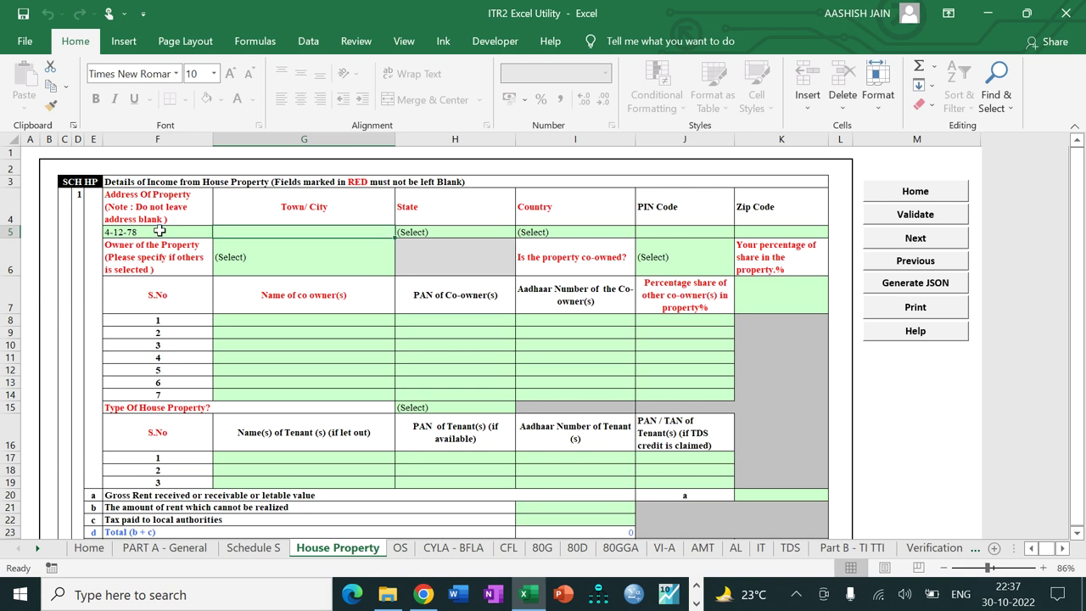
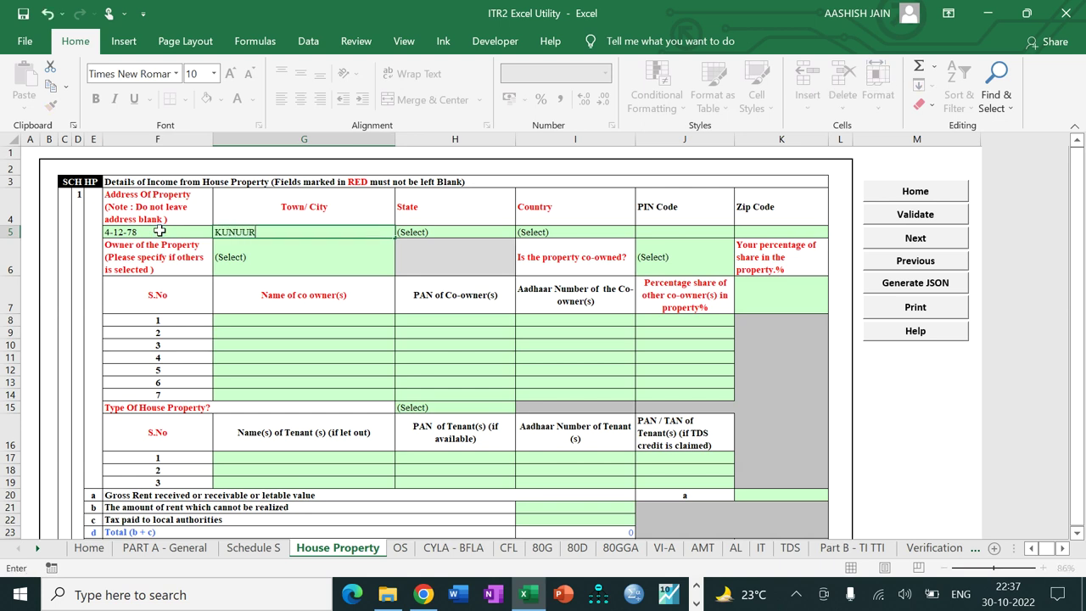
{"action": "key", "text": "Tab"}
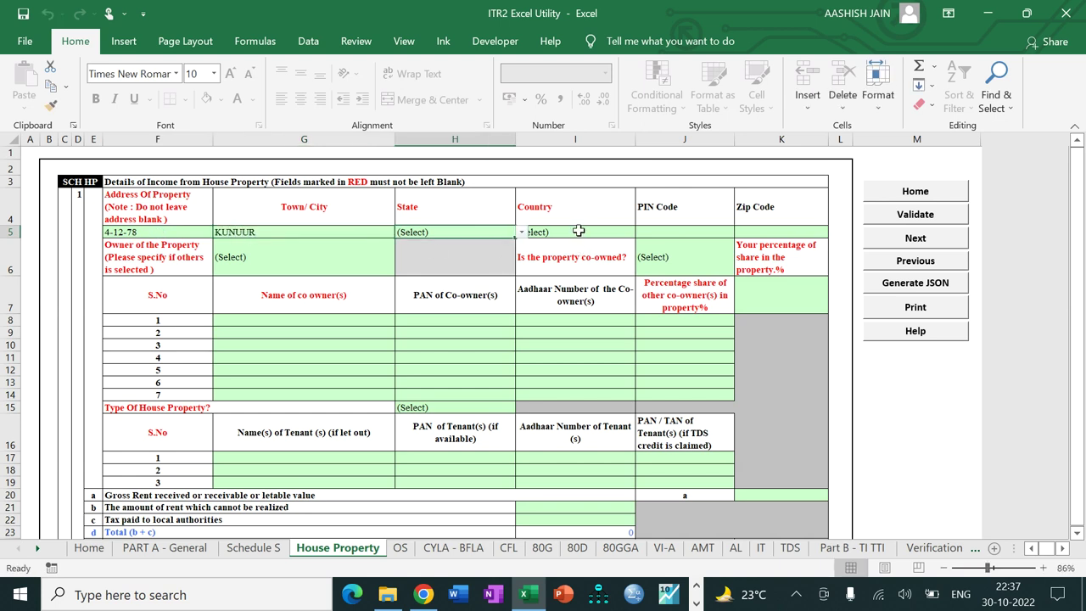
{"action": "key", "text": "alt+Down"}
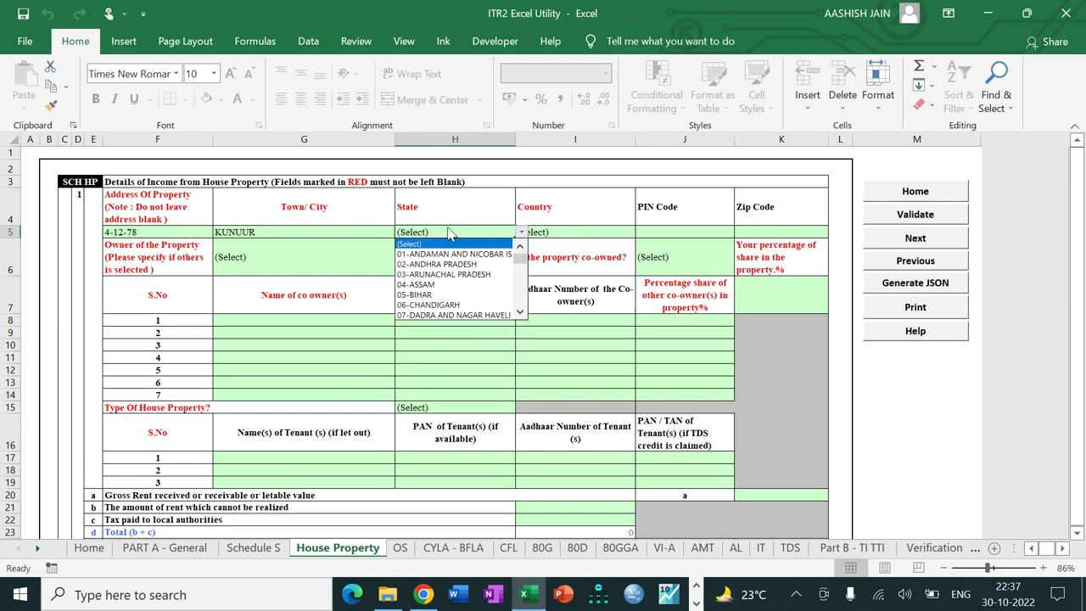
{"action": "left_click_drag", "start_coordinate": [522, 259], "coordinate": [524, 280]}
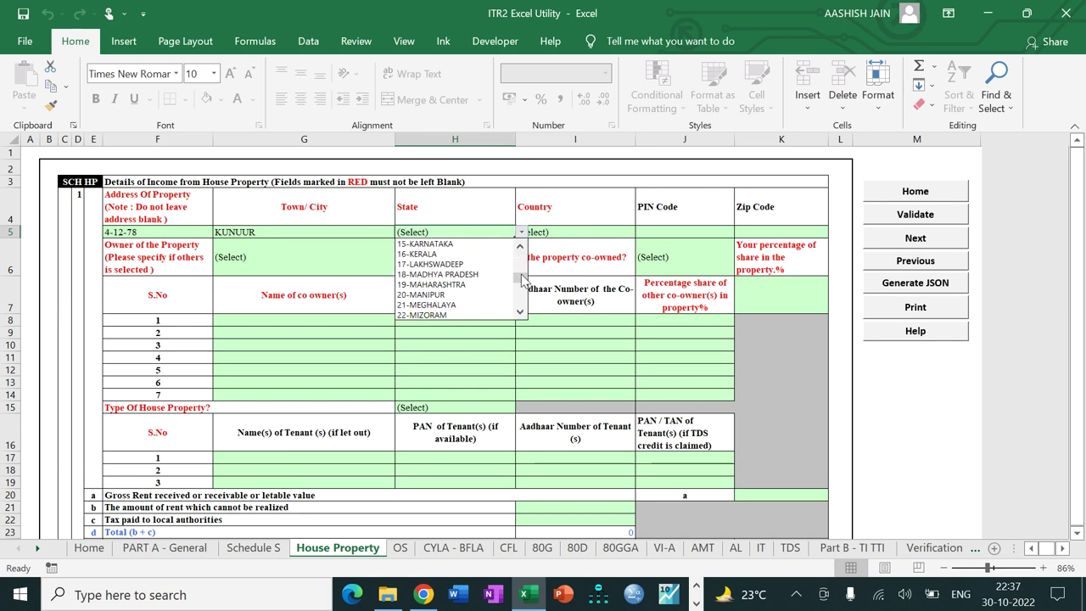
{"action": "left_click", "coordinate": [464, 255]}
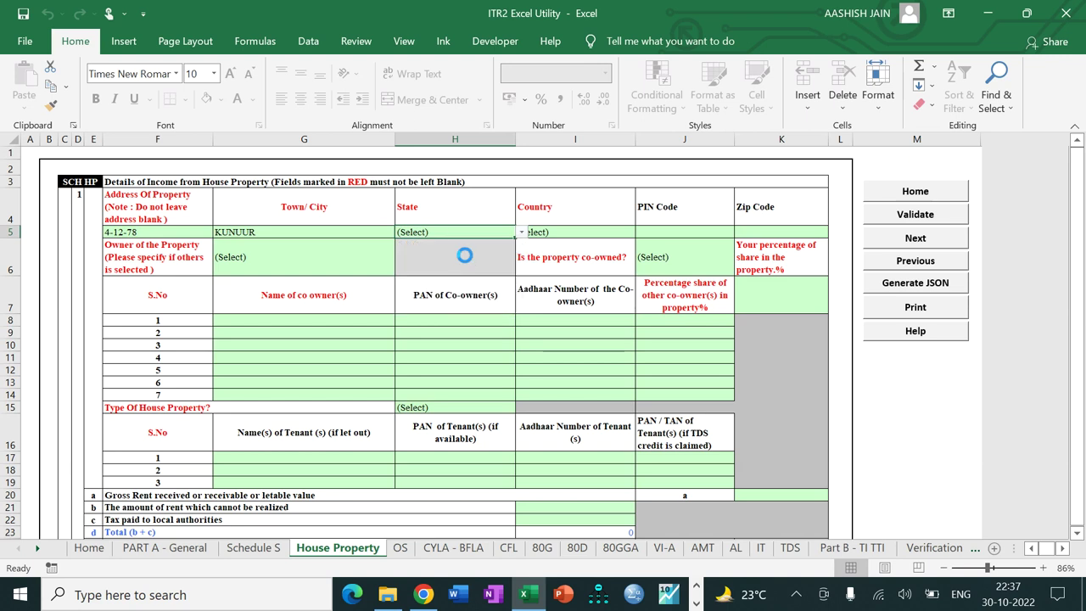
{"action": "left_click", "coordinate": [667, 233]}
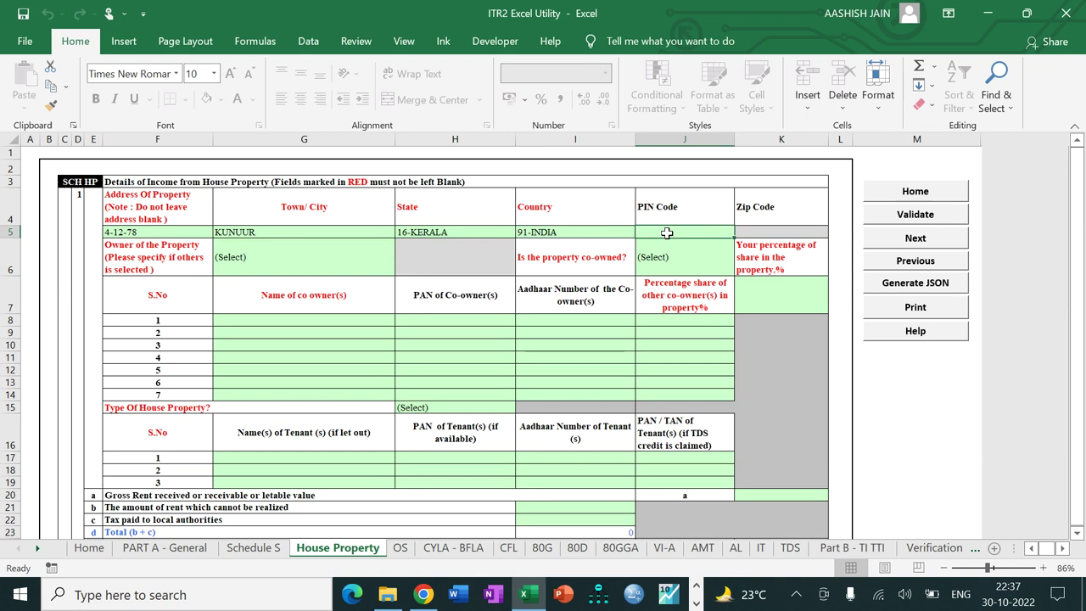
{"action": "left_click", "coordinate": [190, 233]}
{"action": "key", "text": "BackSpace"}
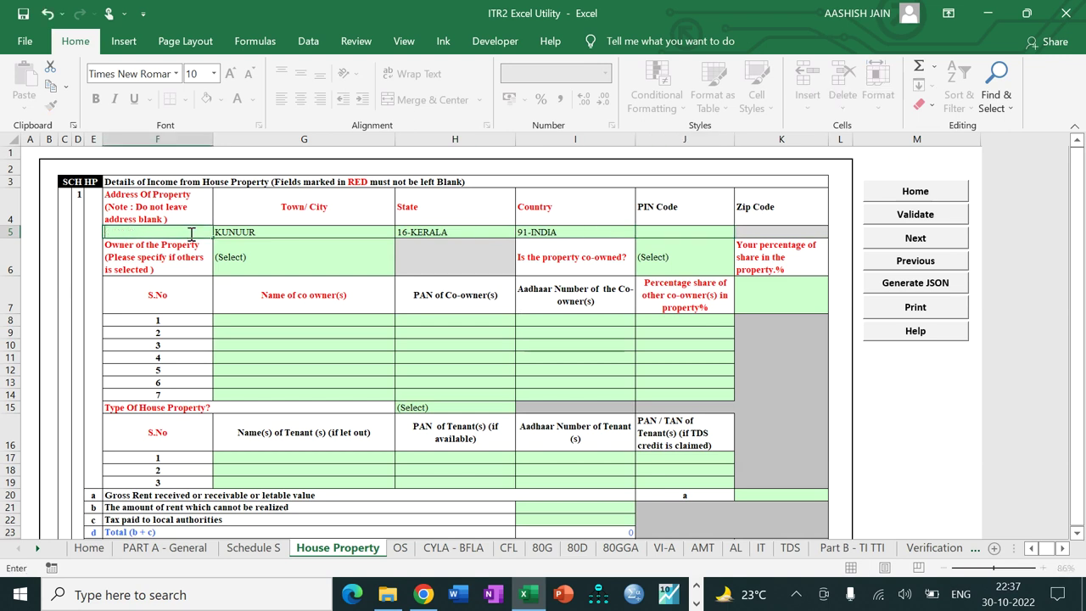
{"action": "left_click", "coordinate": [266, 234]}
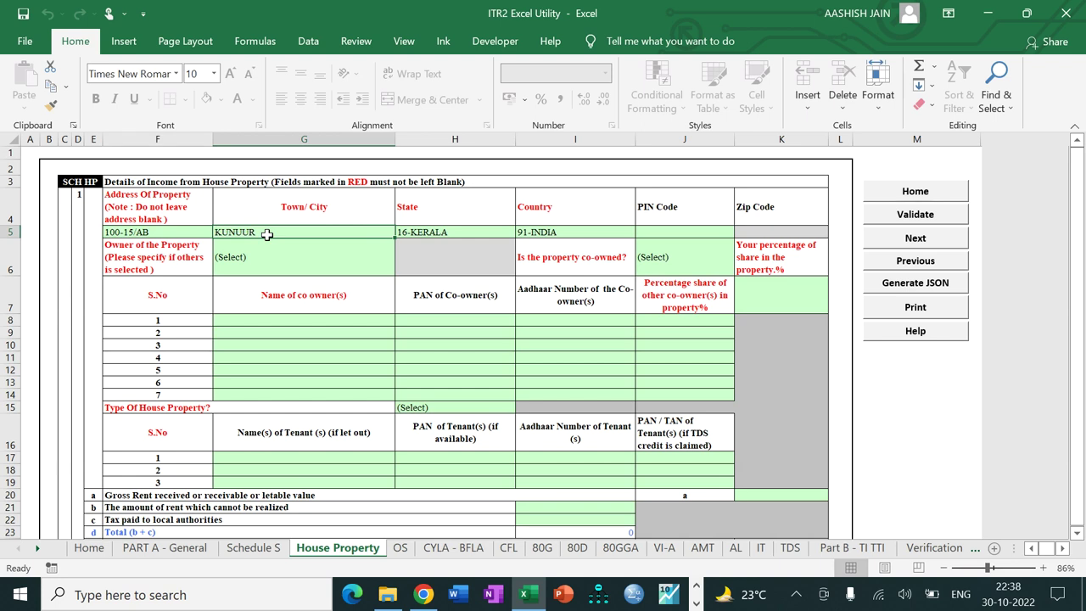
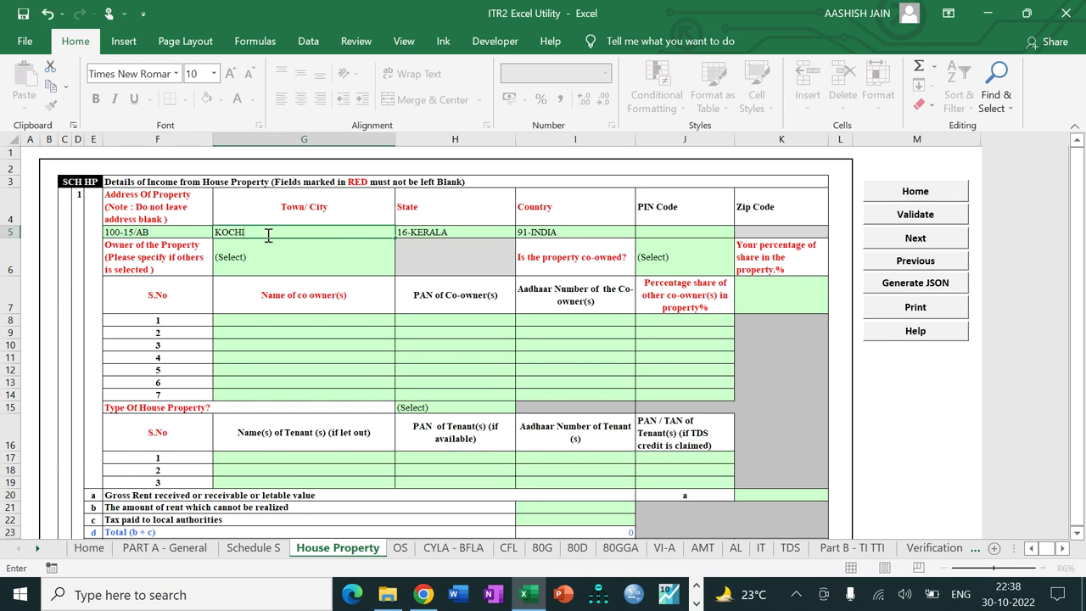
{"action": "key", "text": "Tab"}
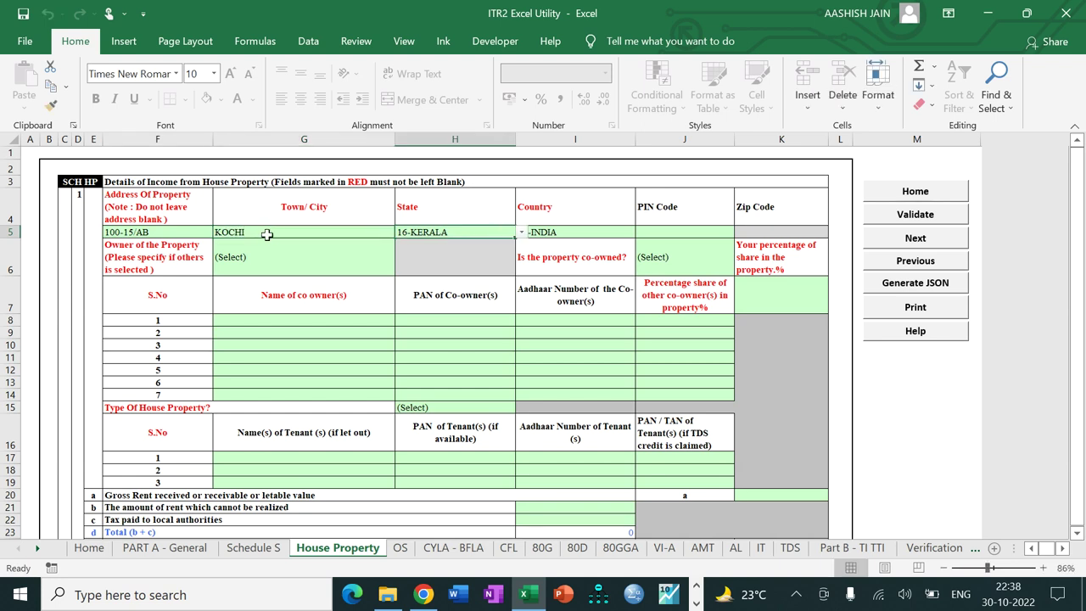
{"action": "left_click", "coordinate": [697, 234]}
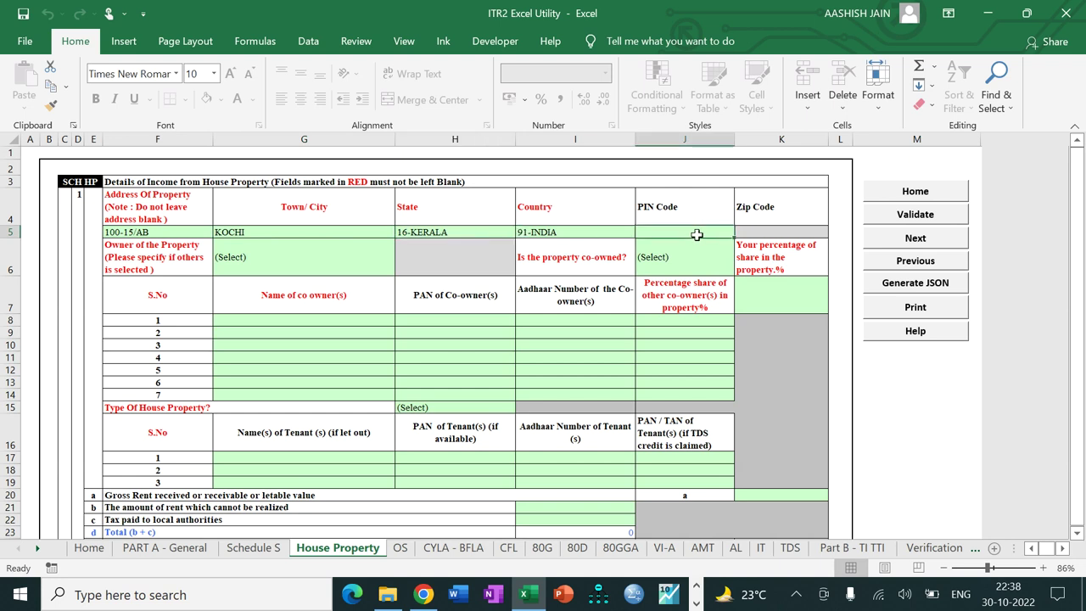
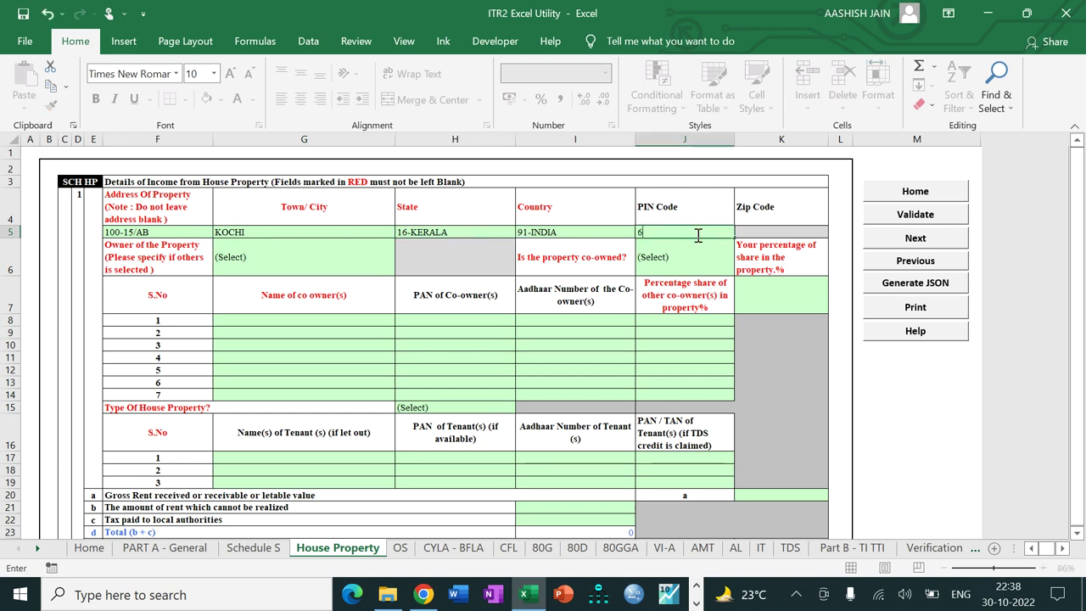
{"action": "key", "text": "Tab"}
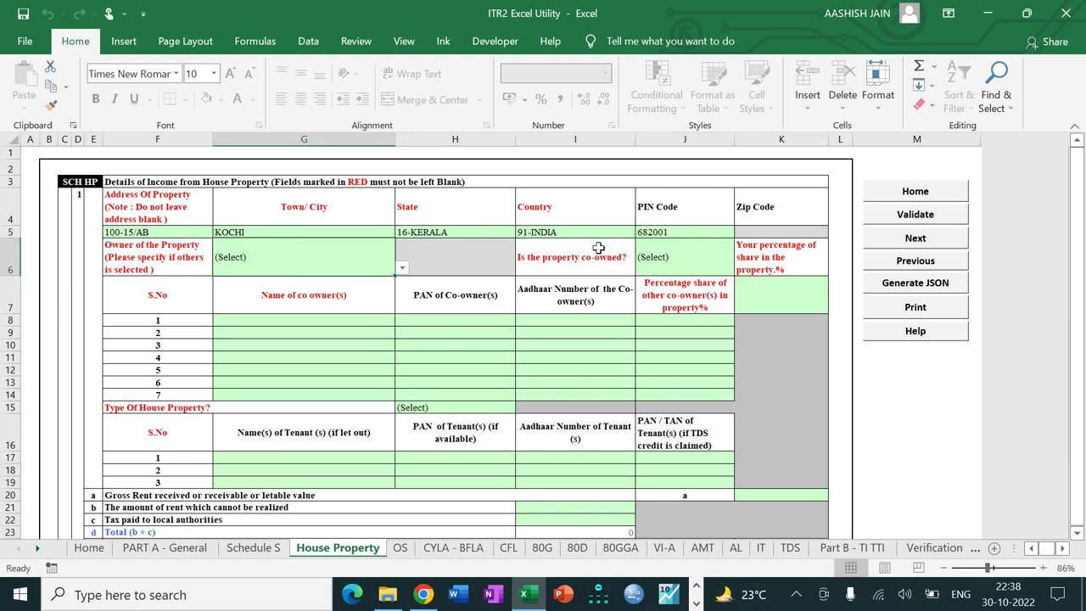
Step: Set the property owner to Self and co-owned to No
{"action": "key", "text": "alt+Down"}
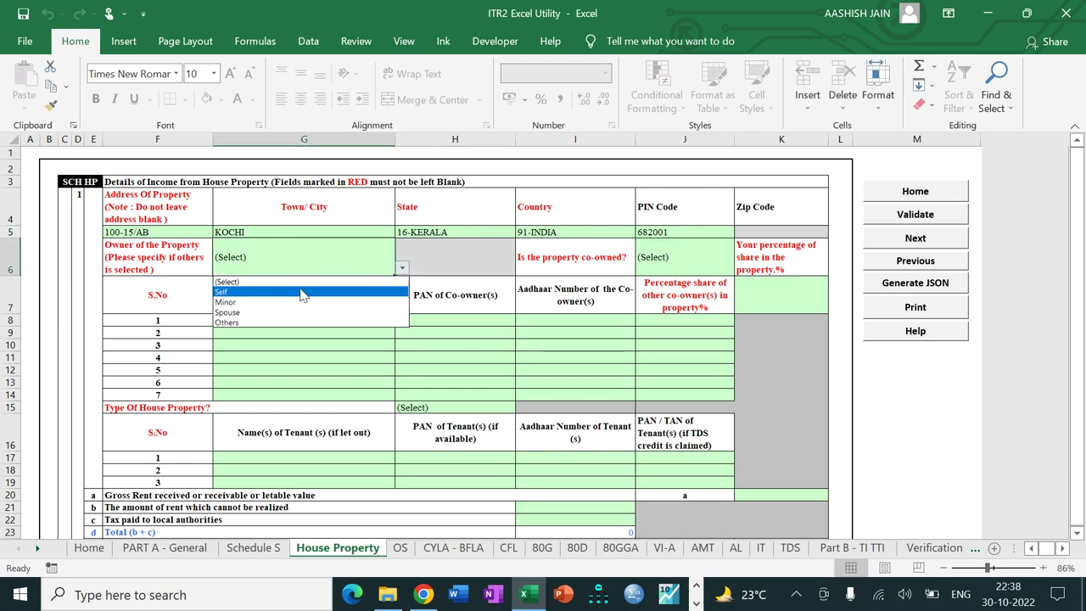
{"action": "left_click", "coordinate": [301, 291]}
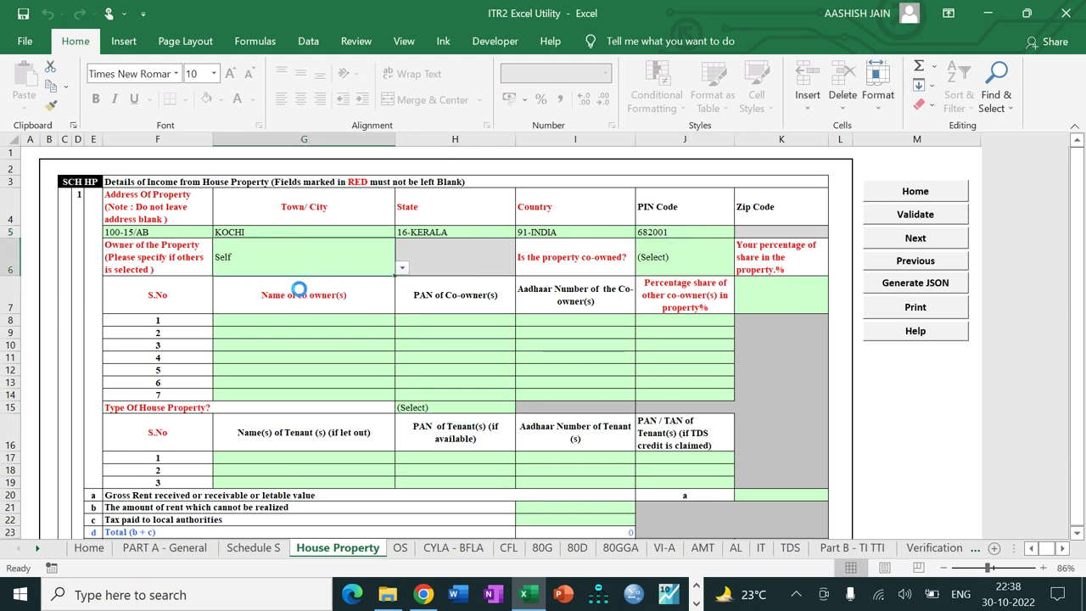
{"action": "left_click", "coordinate": [665, 271]}
{"action": "key", "text": "alt+Down"}
{"action": "left_click", "coordinate": [658, 300]}
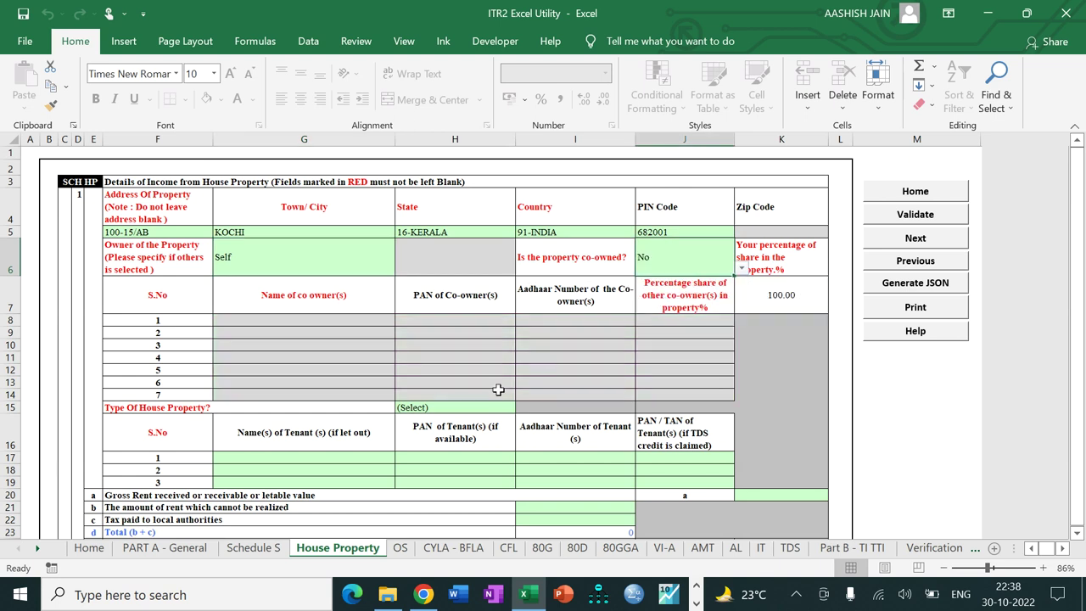
Step: Set the type of house property to Let Out
{"action": "left_click", "coordinate": [424, 408]}
{"action": "key", "text": "alt+Down"}
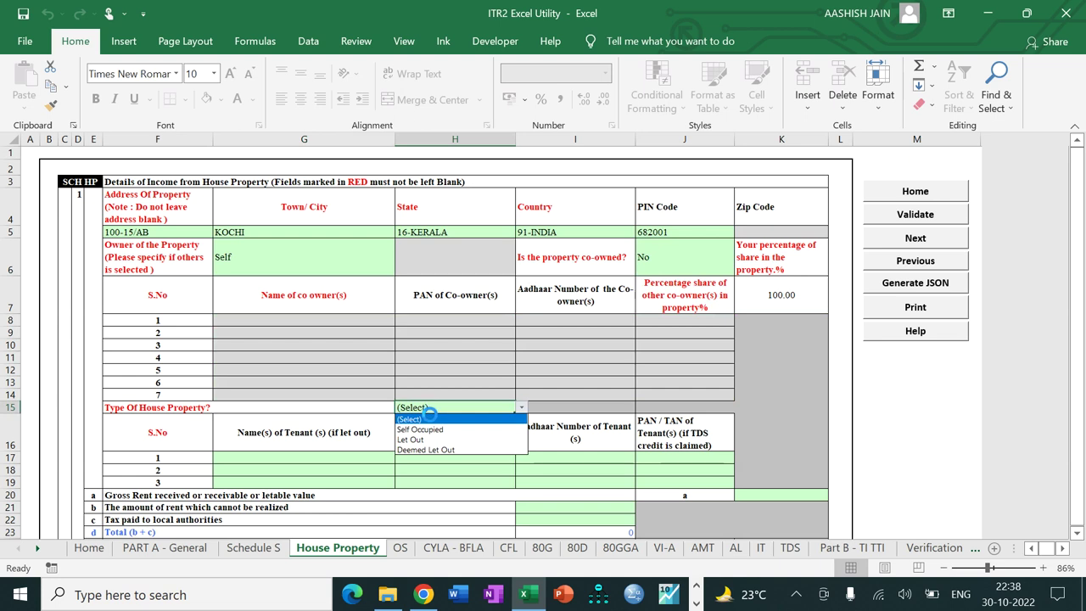
{"action": "left_click", "coordinate": [426, 439]}
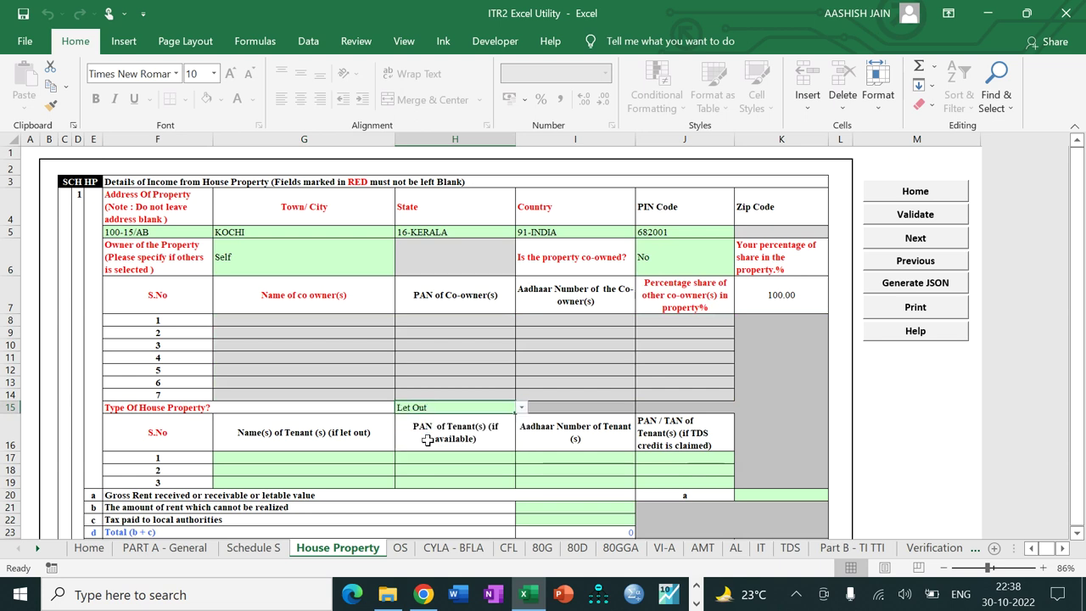
Step: Enter the first tenant's name in tenant row 1
{"action": "left_click", "coordinate": [362, 458]}
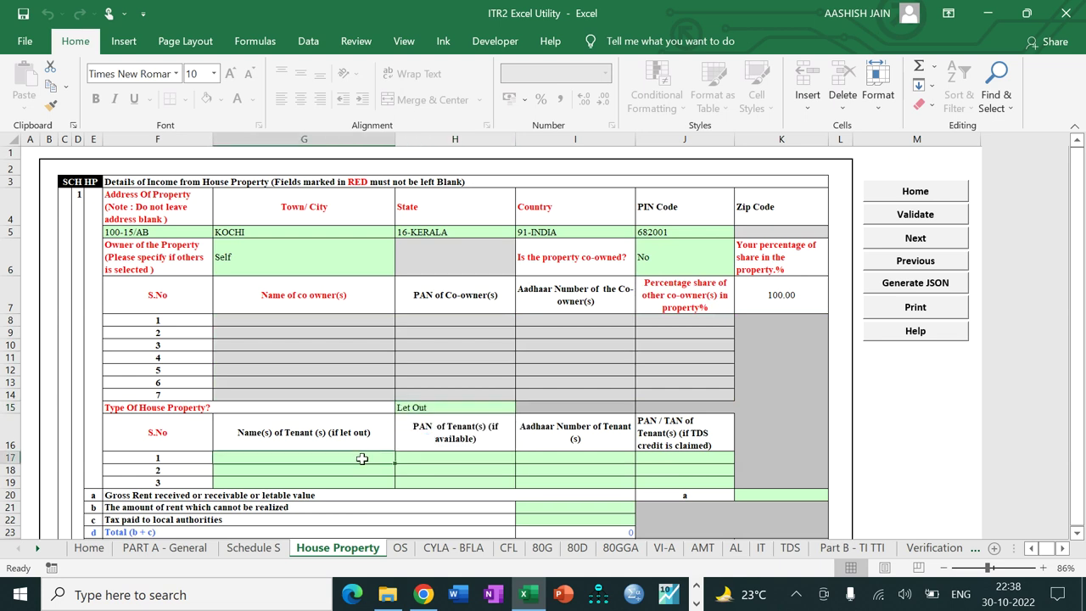
{"action": "type", "text": "T."}
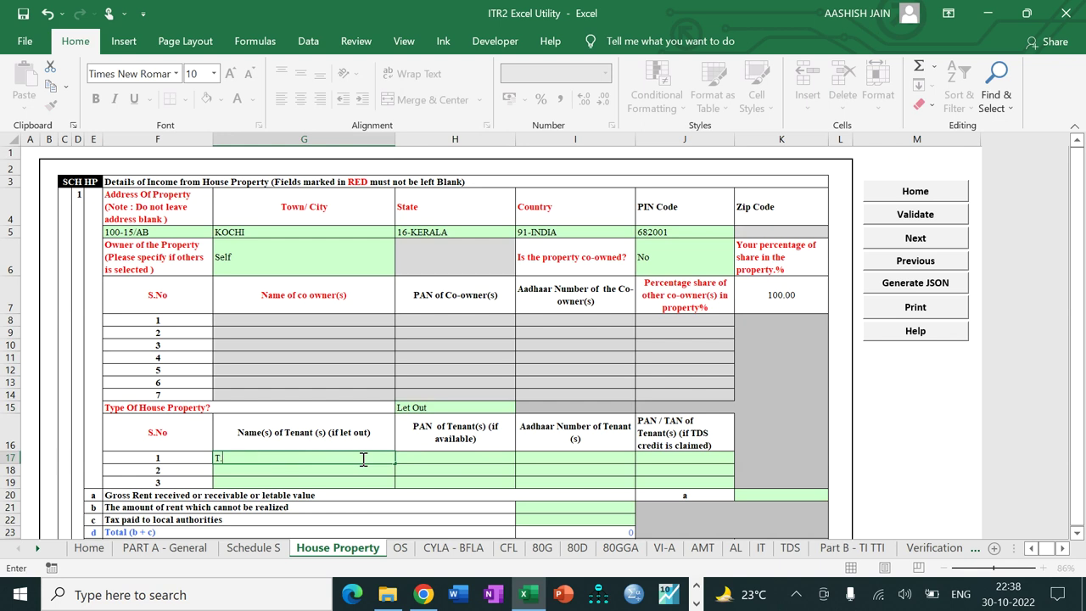
{"action": "type", "text": "METHEW"}
{"action": "key", "text": "Tab"}
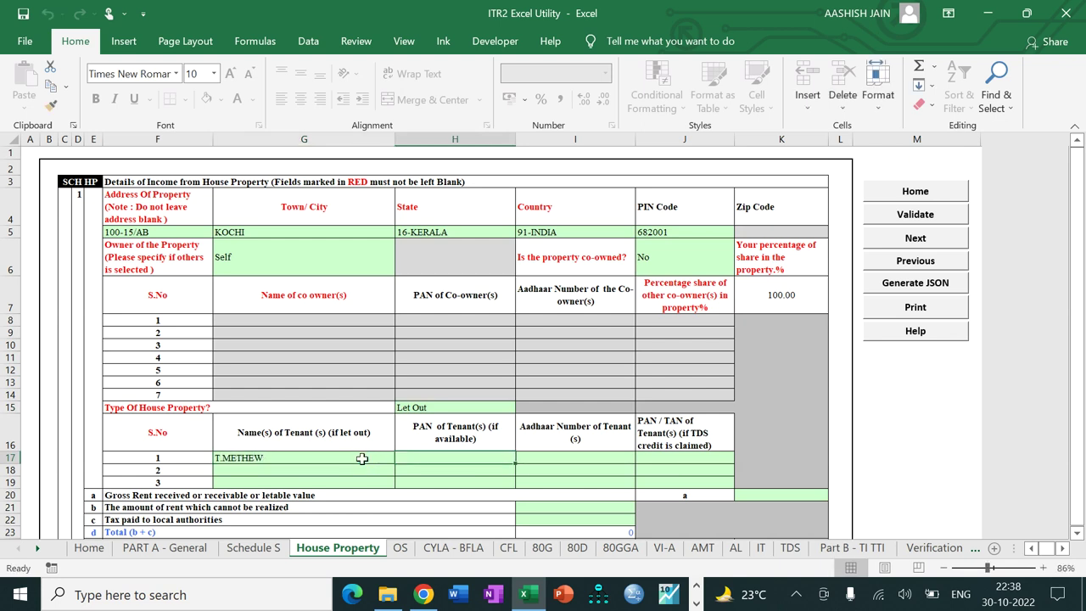
{"action": "key", "text": "Down"}
{"action": "key", "text": "Down"}
{"action": "key", "text": "Down"}
{"action": "key", "text": "Down"}
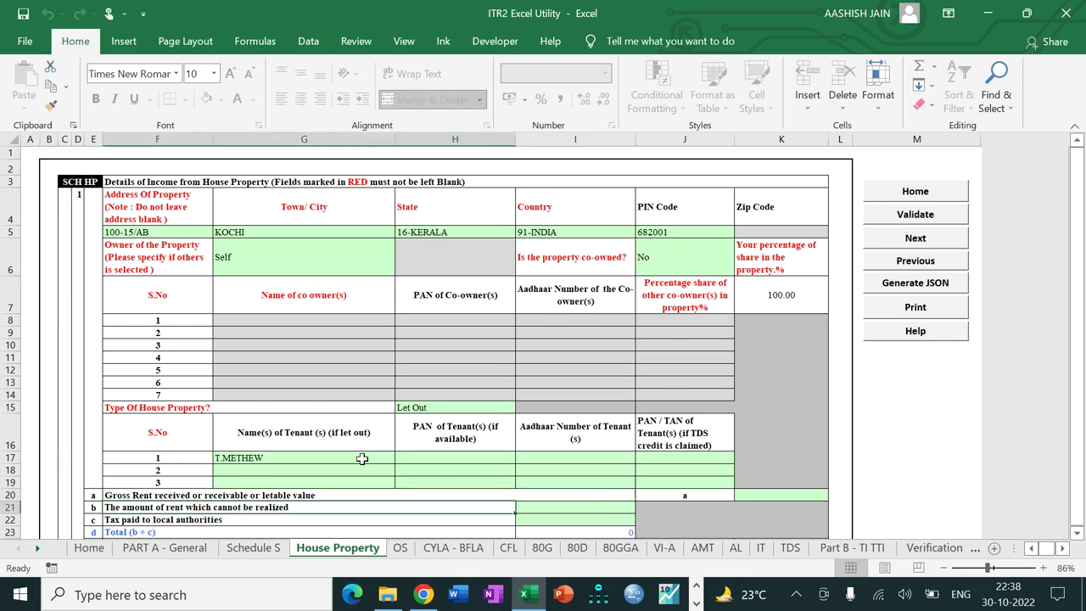
Step: Enter gross rent 2140000, local authority tax 80000 and borrowed-capital interest 510000
{"action": "left_click", "coordinate": [774, 500]}
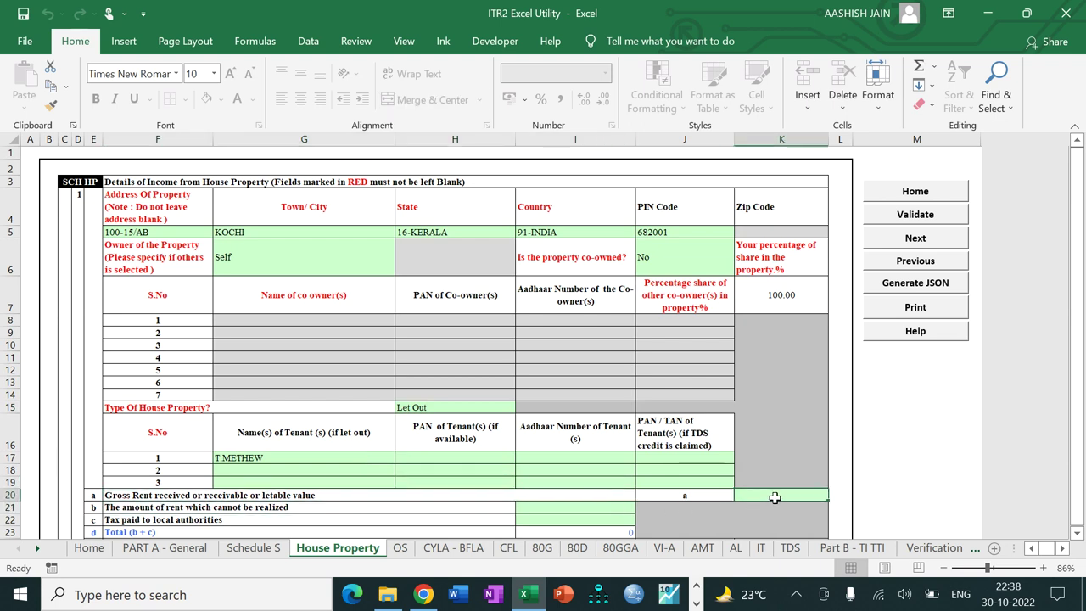
{"action": "type", "text": "214"}
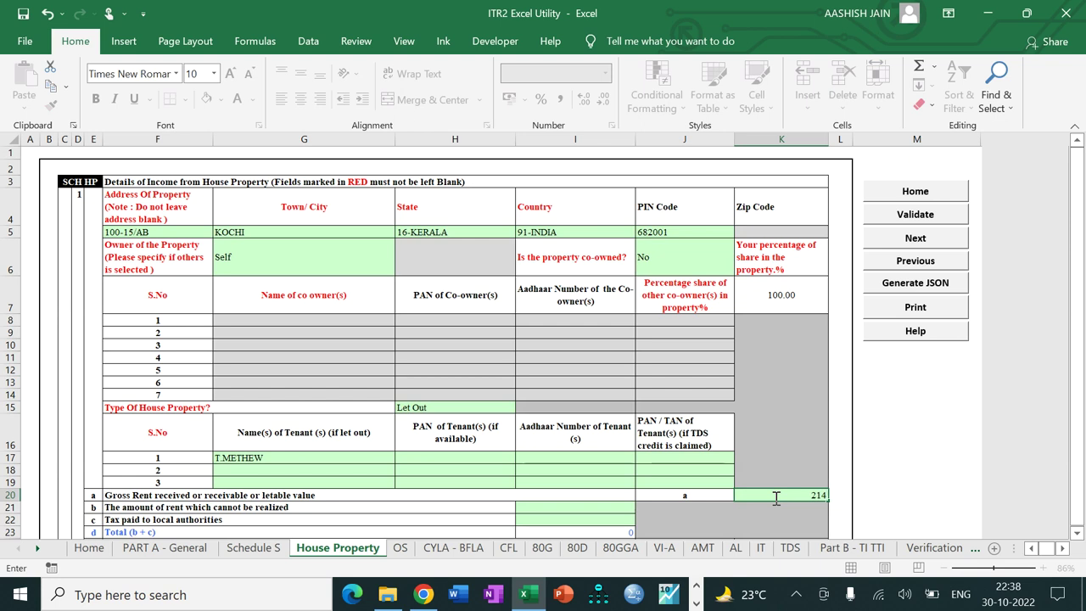
{"action": "type", "text": "0000"}
{"action": "key", "text": "Return"}
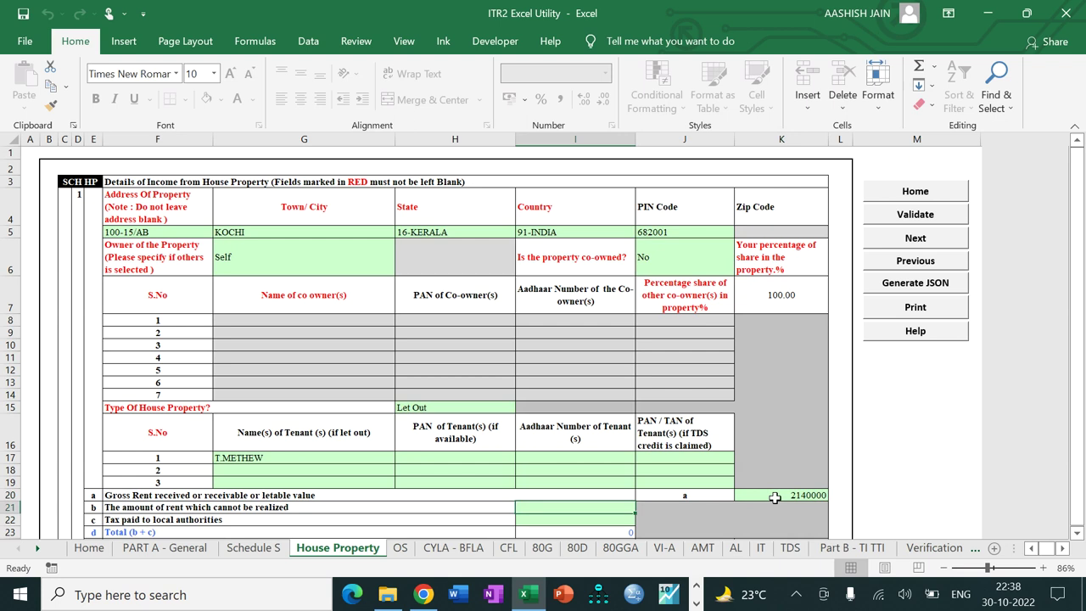
{"action": "key", "text": "Return"}
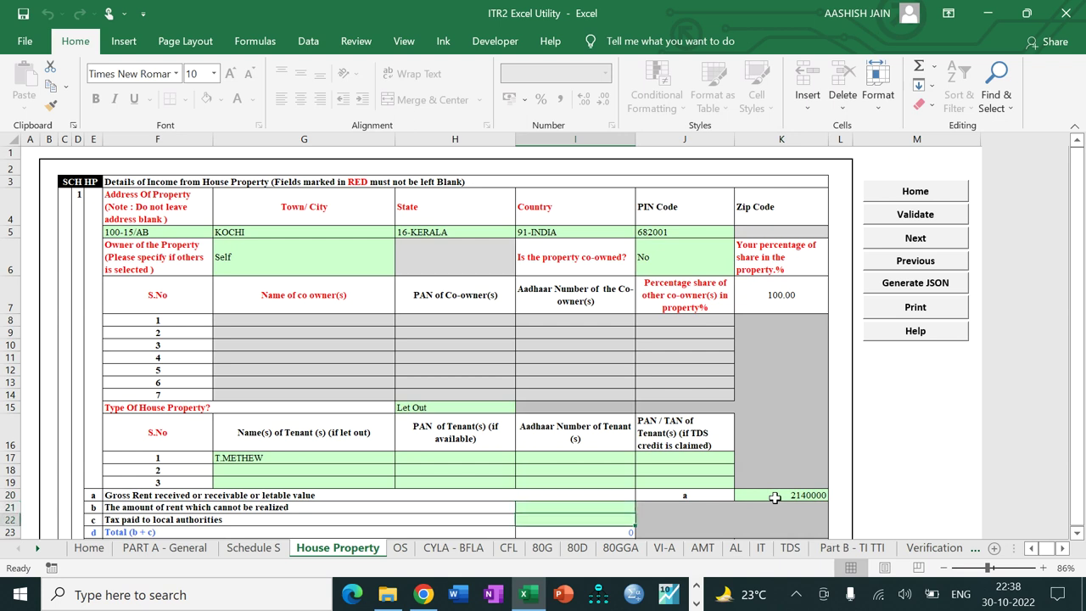
{"action": "type", "text": "80000"}
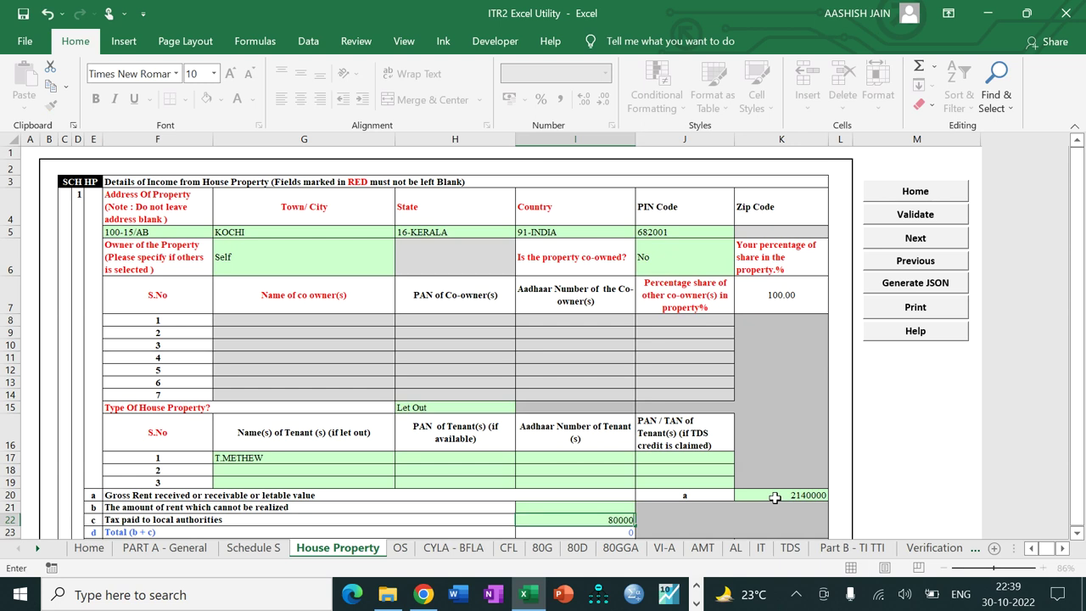
{"action": "key", "text": "Return"}
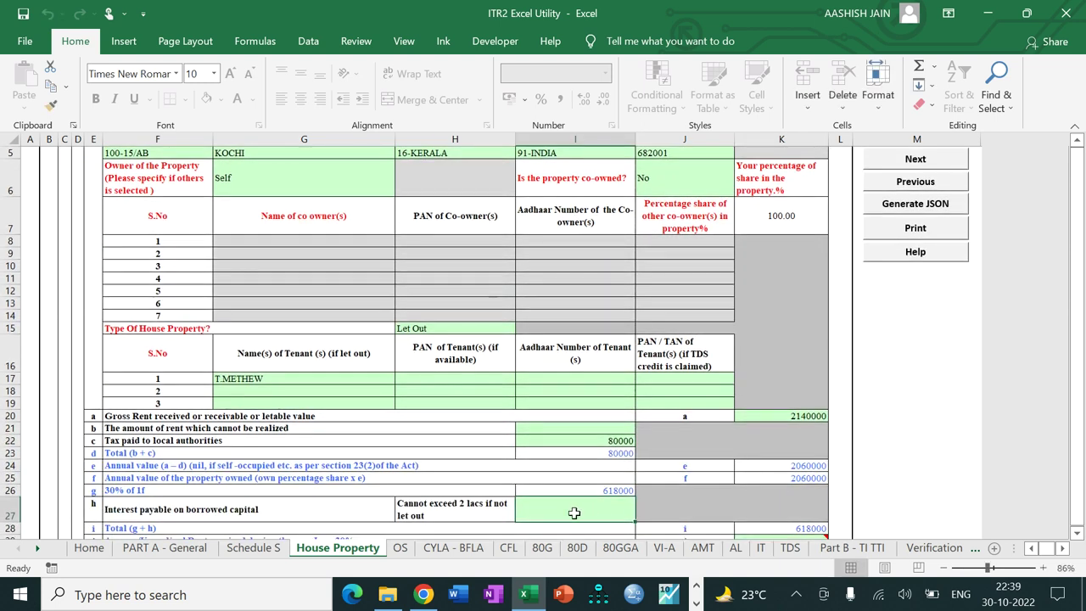
{"action": "type", "text": "510000"}
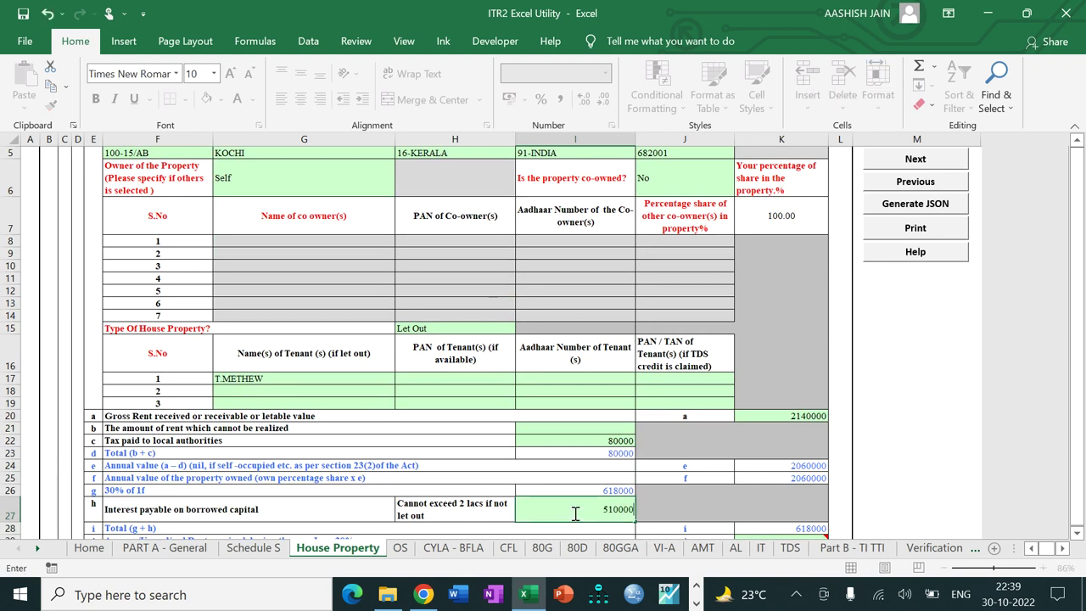
{"action": "key", "text": "Return"}
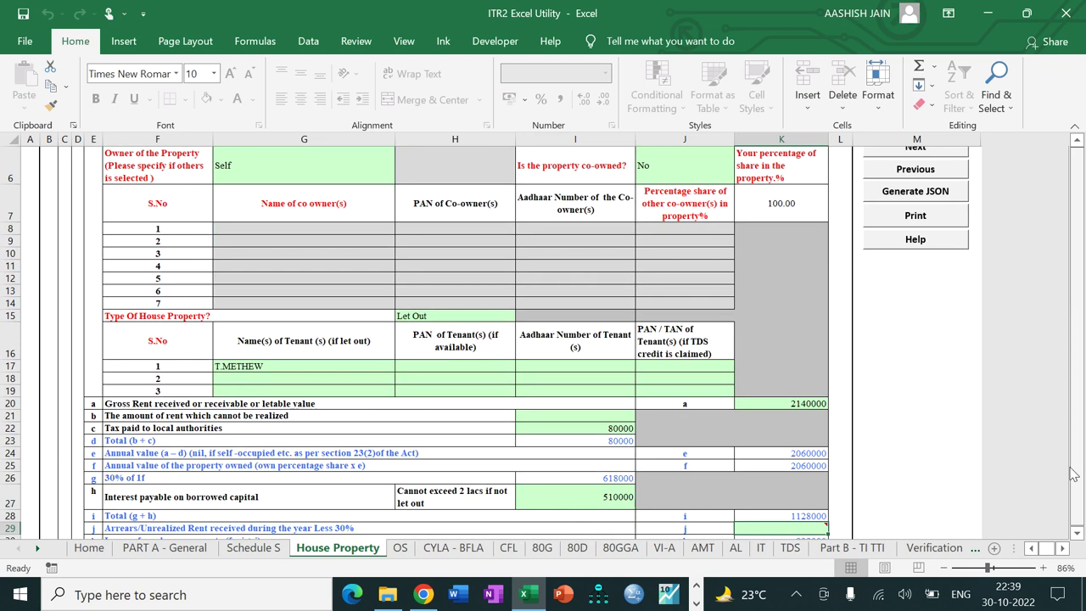
{"action": "scroll", "coordinate": [776, 484], "scroll_direction": "down", "scroll_amount": 1}
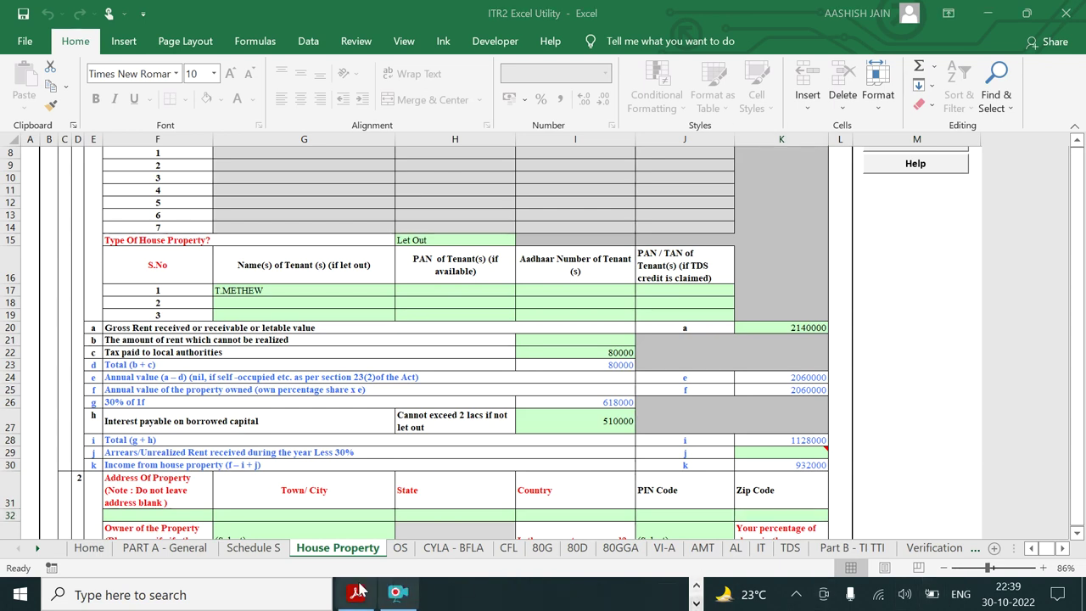
{"action": "left_click", "coordinate": [355, 593]}
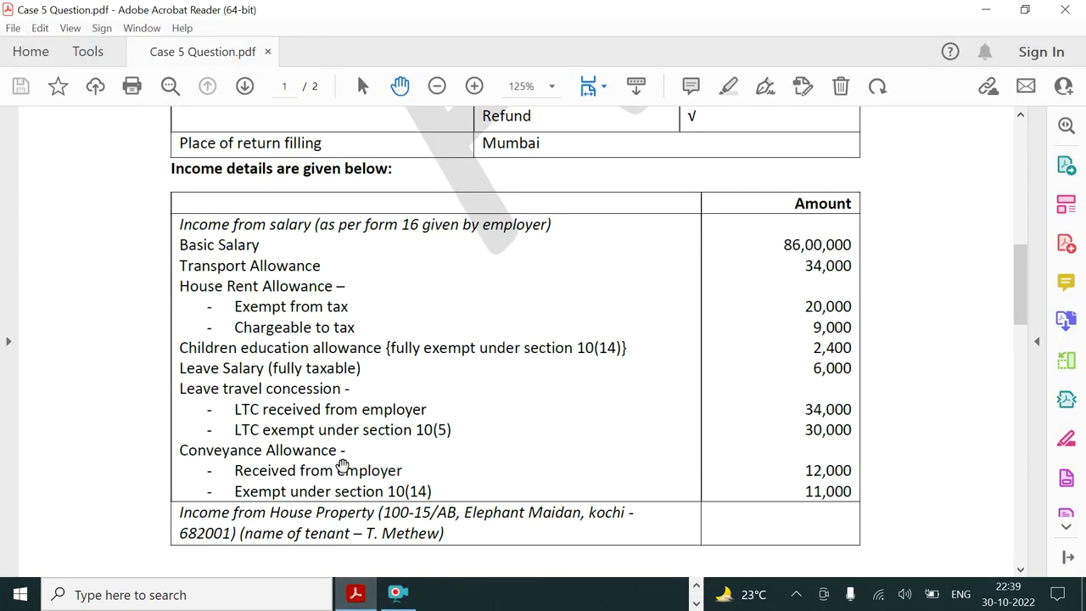
{"action": "scroll", "coordinate": [340, 462], "scroll_direction": "down", "scroll_amount": 3}
{"action": "scroll", "coordinate": [341, 458], "scroll_direction": "down", "scroll_amount": 10}
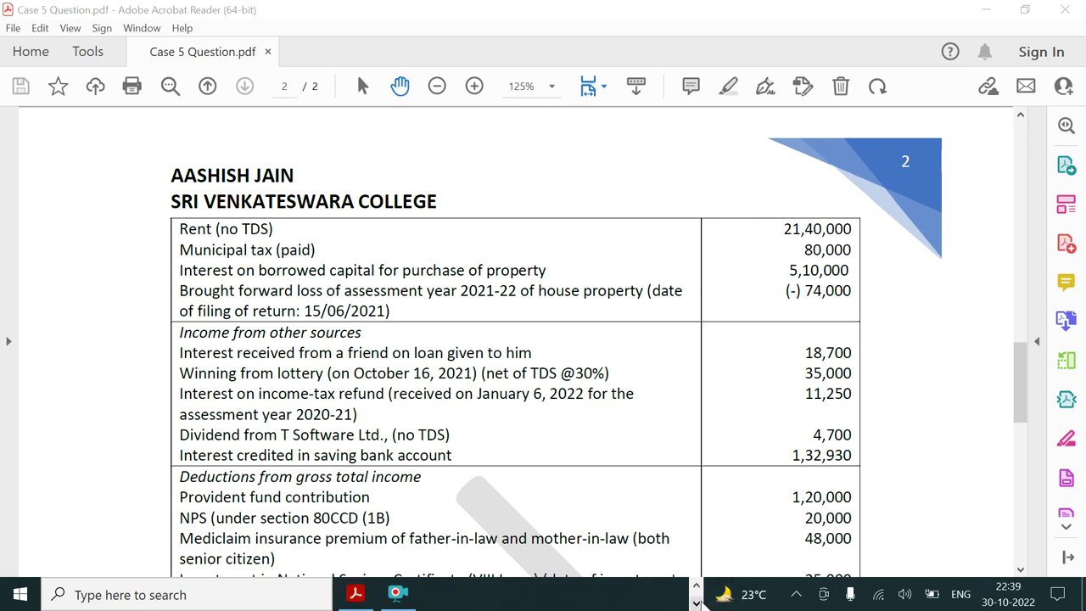
{"action": "left_click", "coordinate": [695, 585]}
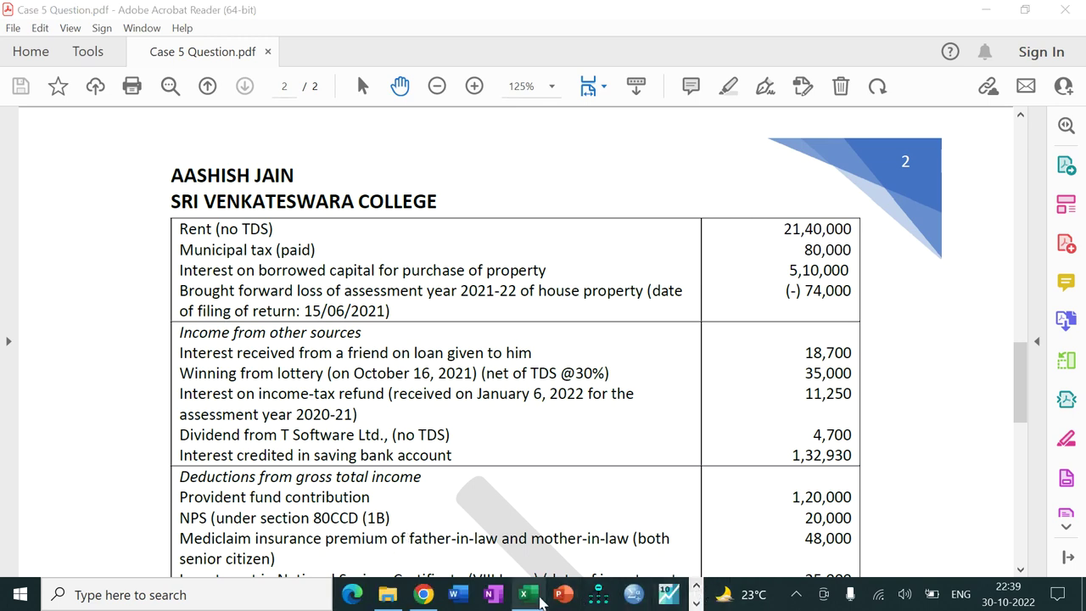
{"action": "left_click", "coordinate": [524, 593]}
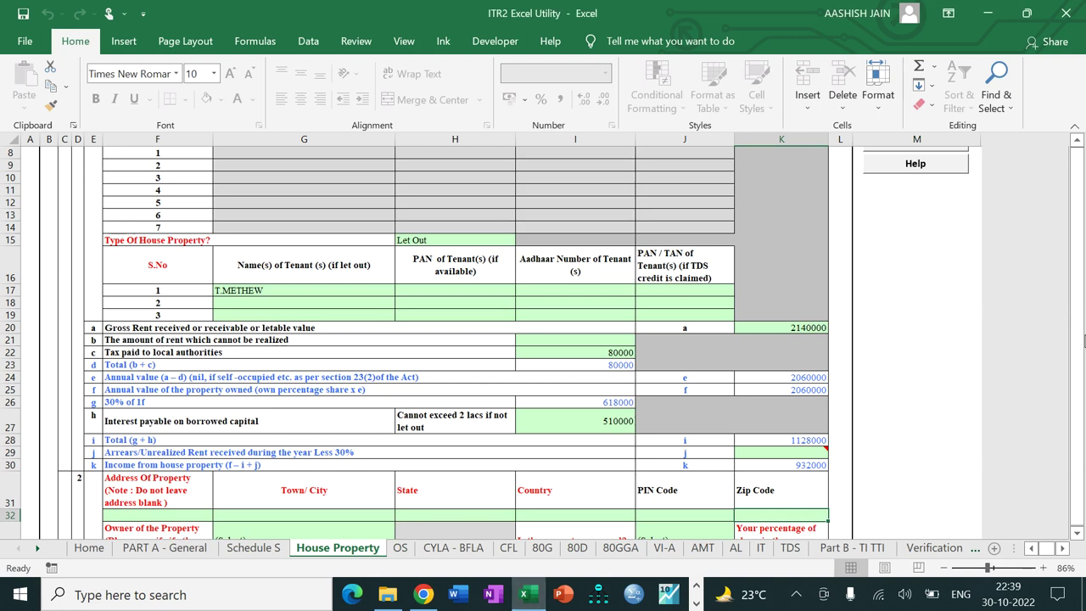
Step: Validate the House Property sheet as OK and advance to the Income from other Sources sheet
{"action": "scroll", "coordinate": [1077, 339], "scroll_direction": "up", "scroll_amount": 3}
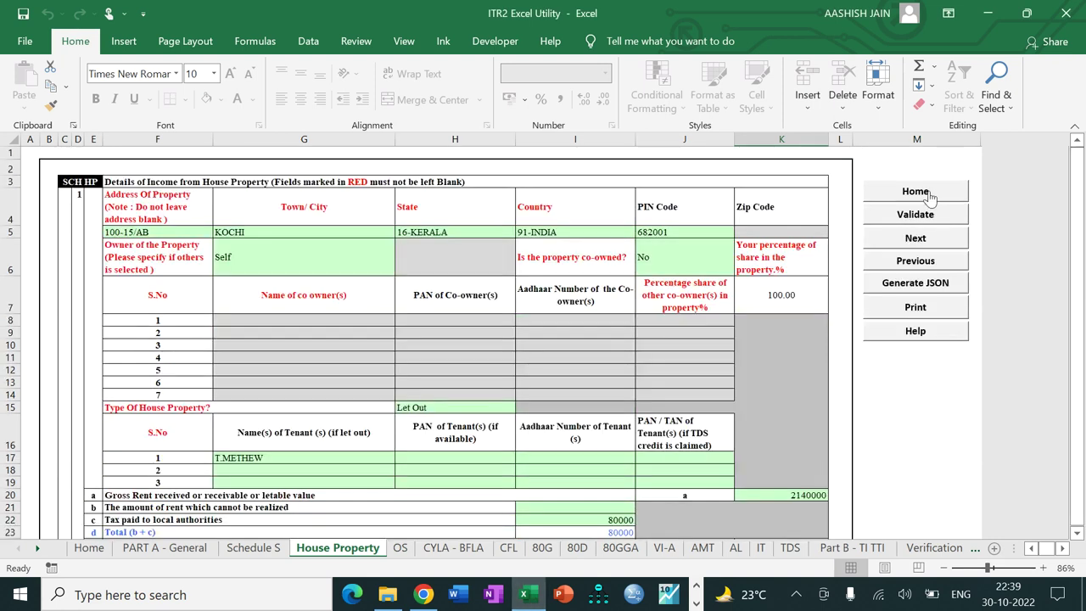
{"action": "left_click", "coordinate": [915, 215]}
{"action": "left_click", "coordinate": [530, 338]}
{"action": "left_click", "coordinate": [872, 240]}
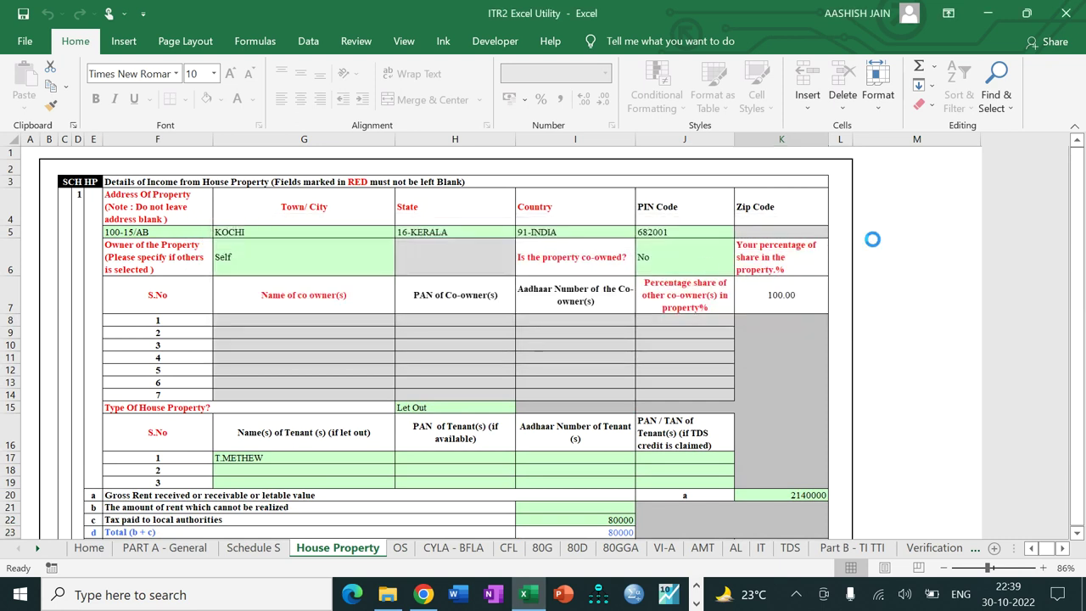
{"action": "left_click_drag", "start_coordinate": [1079, 240], "coordinate": [1079, 197]}
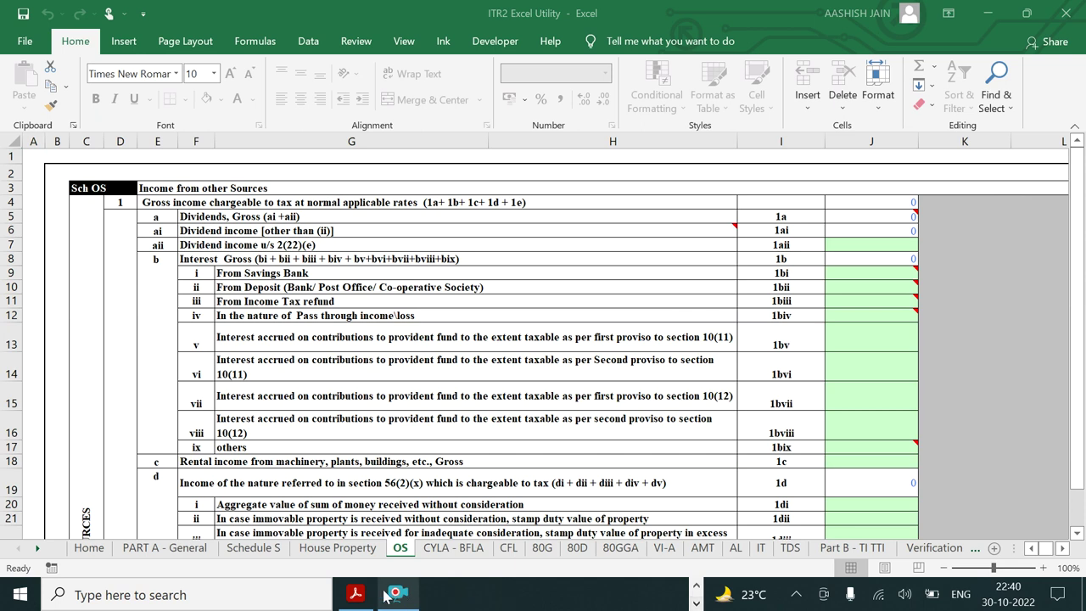
{"action": "left_click", "coordinate": [356, 595]}
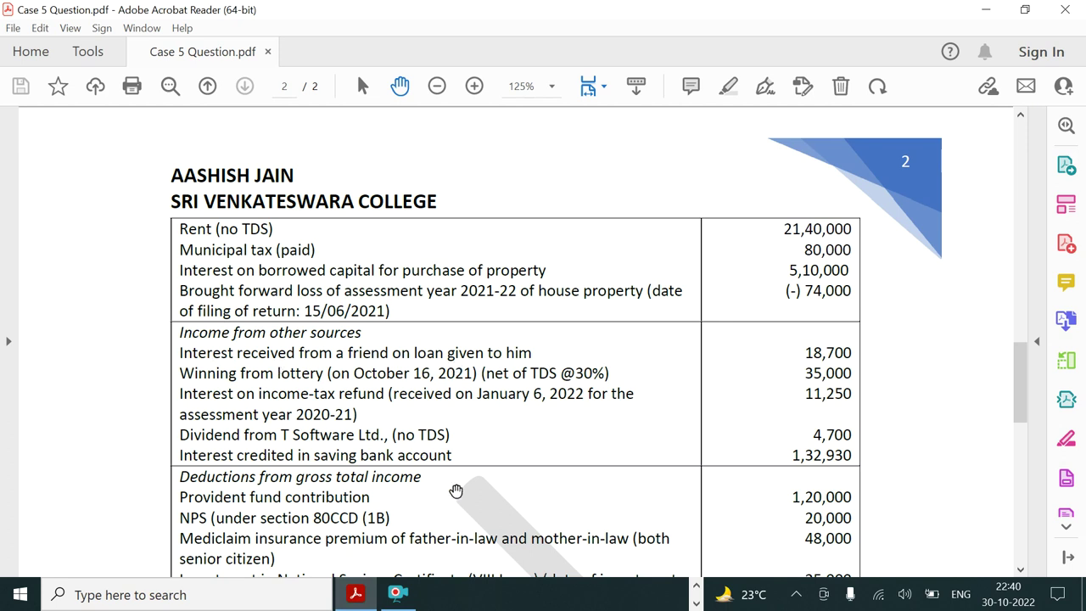
{"action": "left_click", "coordinate": [696, 604]}
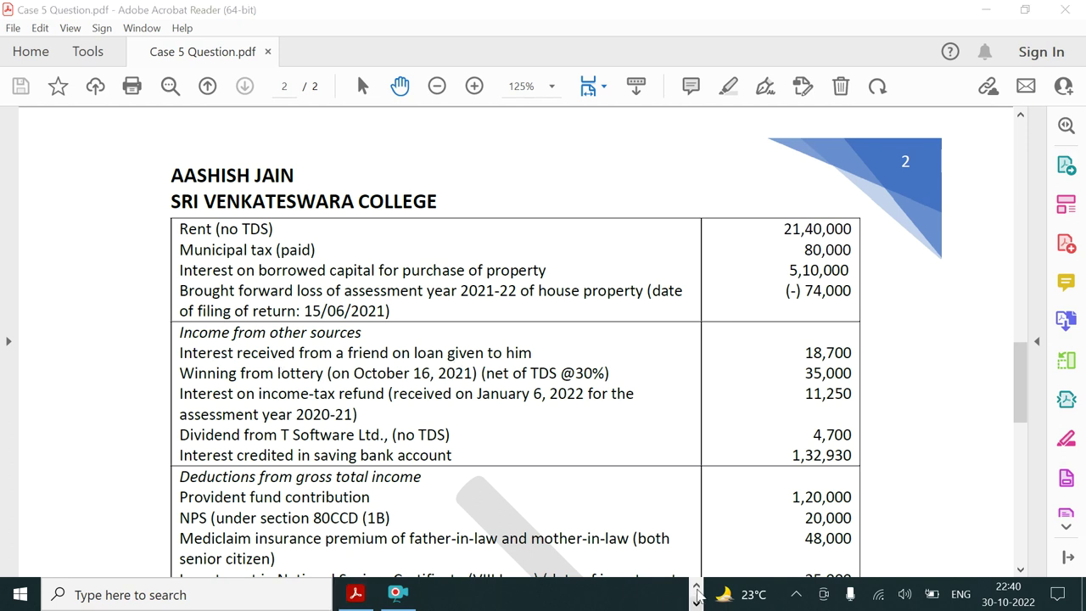
{"action": "left_click", "coordinate": [696, 585]}
{"action": "left_click", "coordinate": [526, 596]}
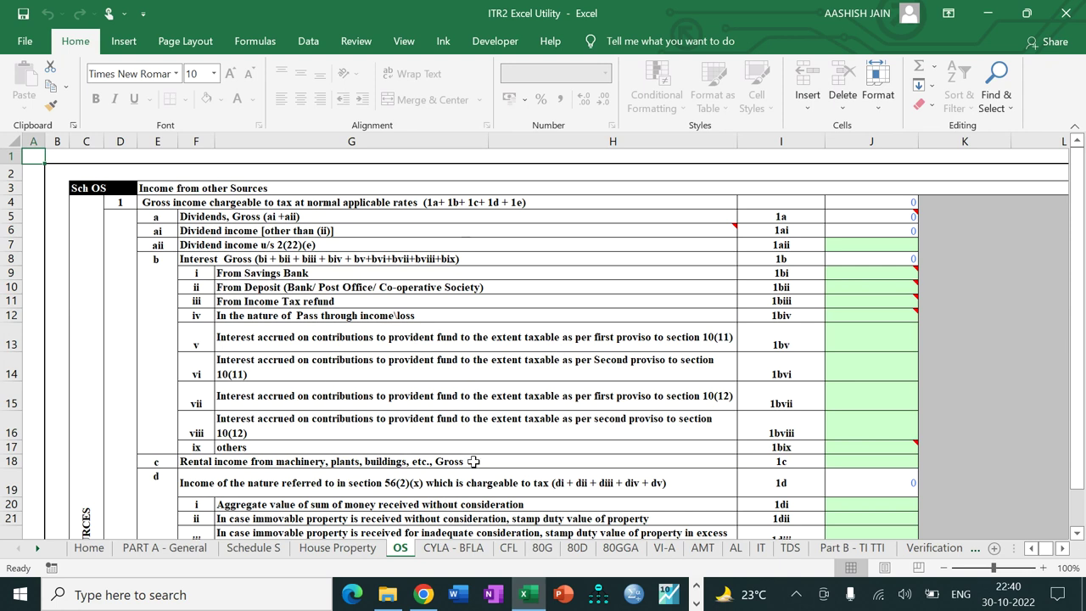
Step: Enter 18700 in cell J17 as other interest income (item 1bix)
{"action": "left_click", "coordinate": [865, 447]}
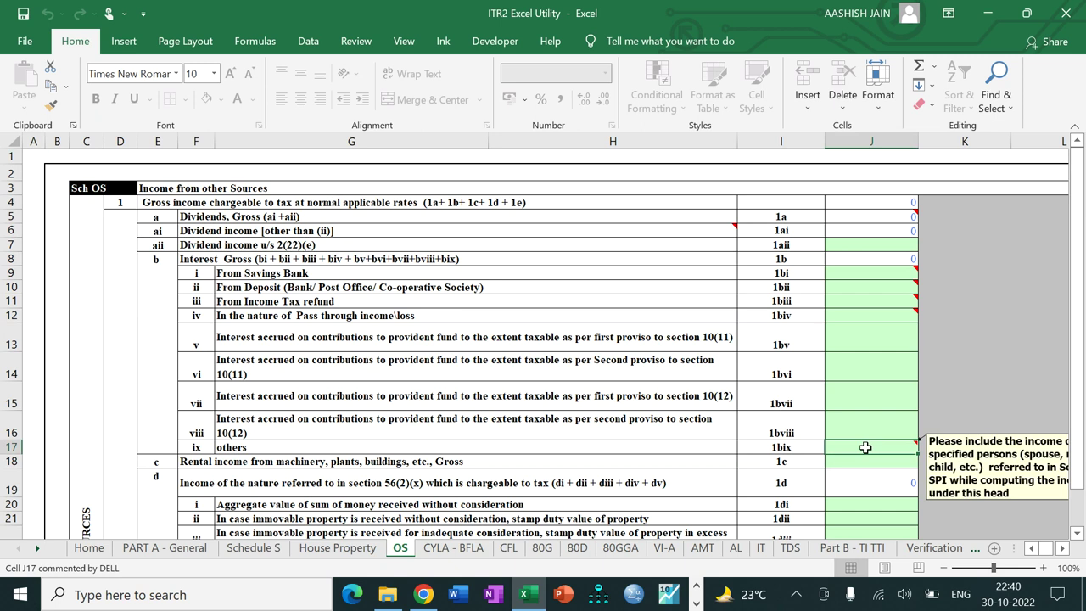
{"action": "type", "text": "18700"}
{"action": "key", "text": "Return"}
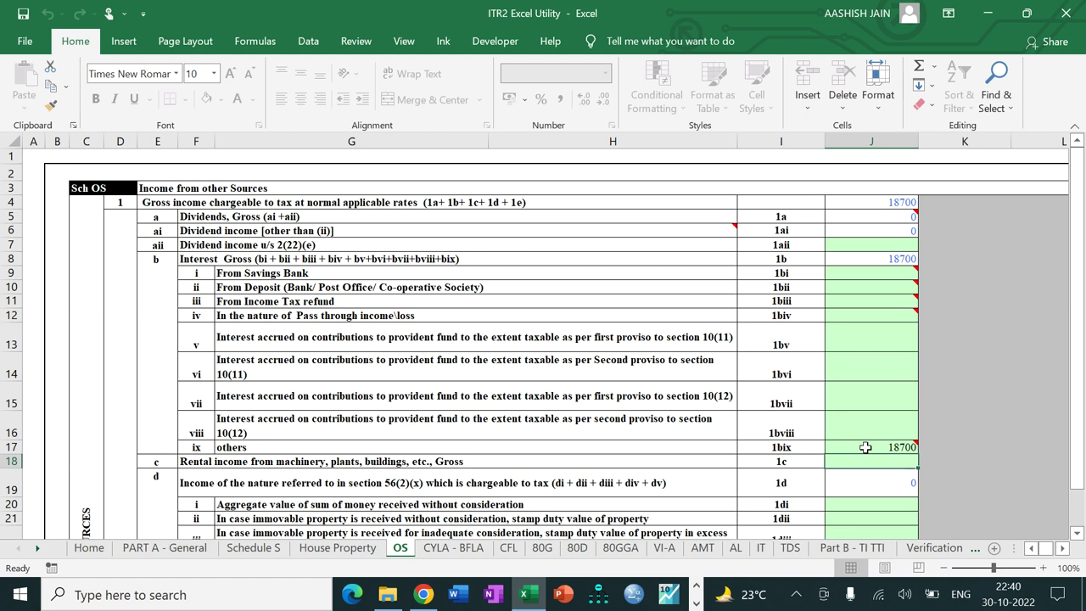
{"action": "key", "text": "Down"}
{"action": "key", "text": "Down"}
{"action": "key", "text": "Down"}
{"action": "key", "text": "Down"}
{"action": "key", "text": "Down"}
{"action": "key", "text": "Down"}
{"action": "key", "text": "Down"}
{"action": "key", "text": "Down"}
{"action": "key", "text": "Down"}
{"action": "key", "text": "Down"}
{"action": "key", "text": "Down"}
{"action": "key", "text": "Down"}
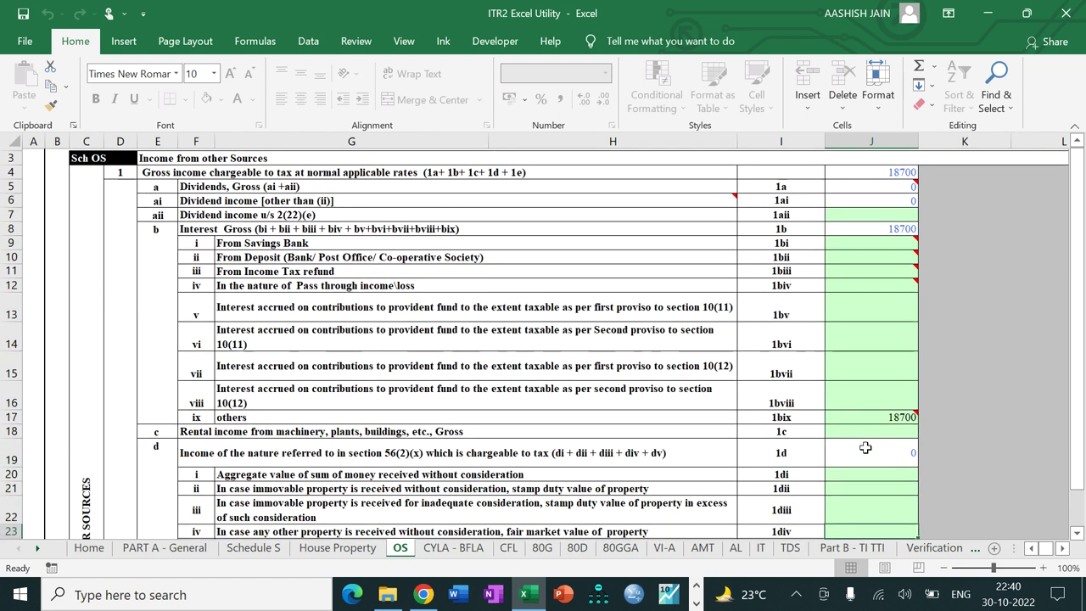
{"action": "key", "text": "Down"}
{"action": "key", "text": "Down"}
{"action": "key", "text": "Down"}
{"action": "key", "text": "Down"}
{"action": "key", "text": "Down"}
{"action": "key", "text": "Down"}
{"action": "key", "text": "Down"}
{"action": "key", "text": "Down"}
{"action": "key", "text": "Down"}
{"action": "key", "text": "Down"}
{"action": "key", "text": "Down"}
{"action": "key", "text": "Down"}
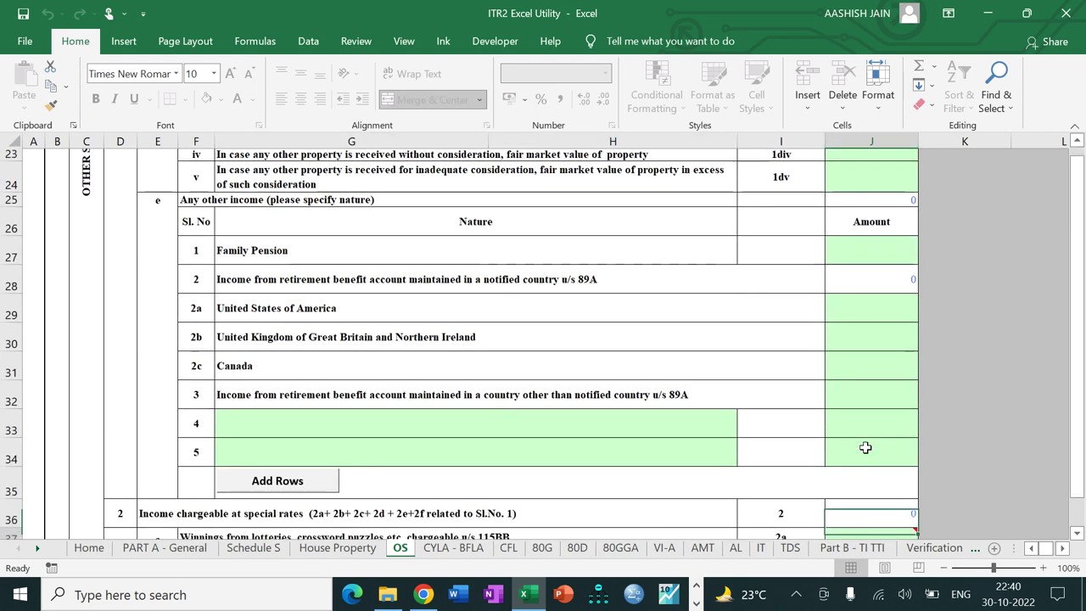
{"action": "key", "text": "Down"}
{"action": "key", "text": "Down"}
{"action": "key", "text": "Down"}
{"action": "key", "text": "Down"}
{"action": "key", "text": "Down"}
{"action": "key", "text": "Down"}
{"action": "key", "text": "Down"}
{"action": "key", "text": "Down"}
{"action": "key", "text": "Down"}
{"action": "key", "text": "Down"}
{"action": "key", "text": "Down"}
{"action": "key", "text": "Down"}
{"action": "key", "text": "Down"}
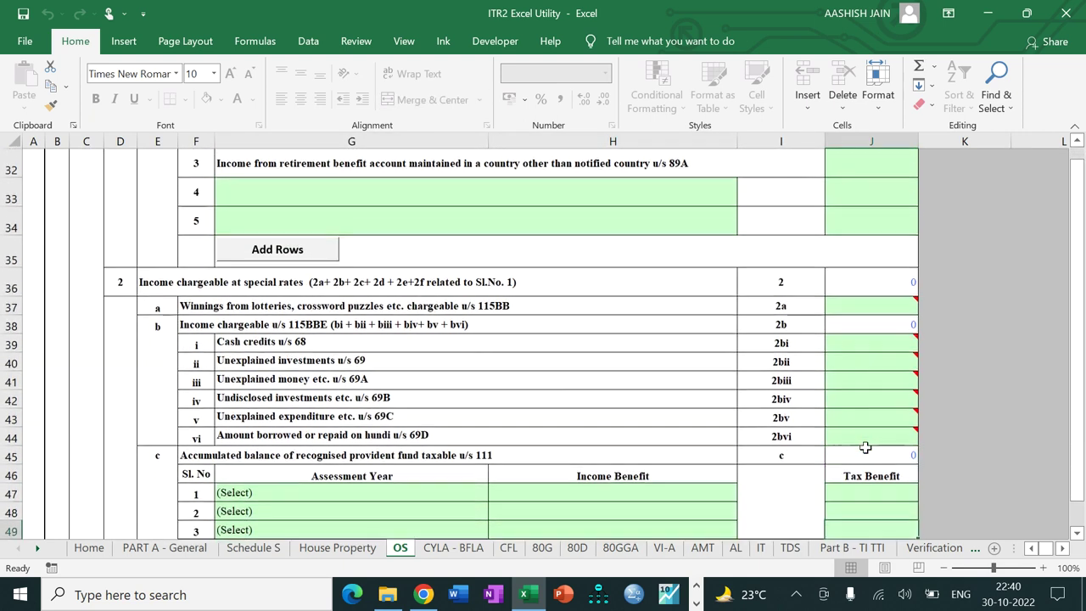
{"action": "key", "text": "Down"}
{"action": "key", "text": "Down"}
{"action": "key", "text": "Down"}
{"action": "key", "text": "Down"}
{"action": "key", "text": "Down"}
{"action": "key", "text": "Down"}
{"action": "key", "text": "Down"}
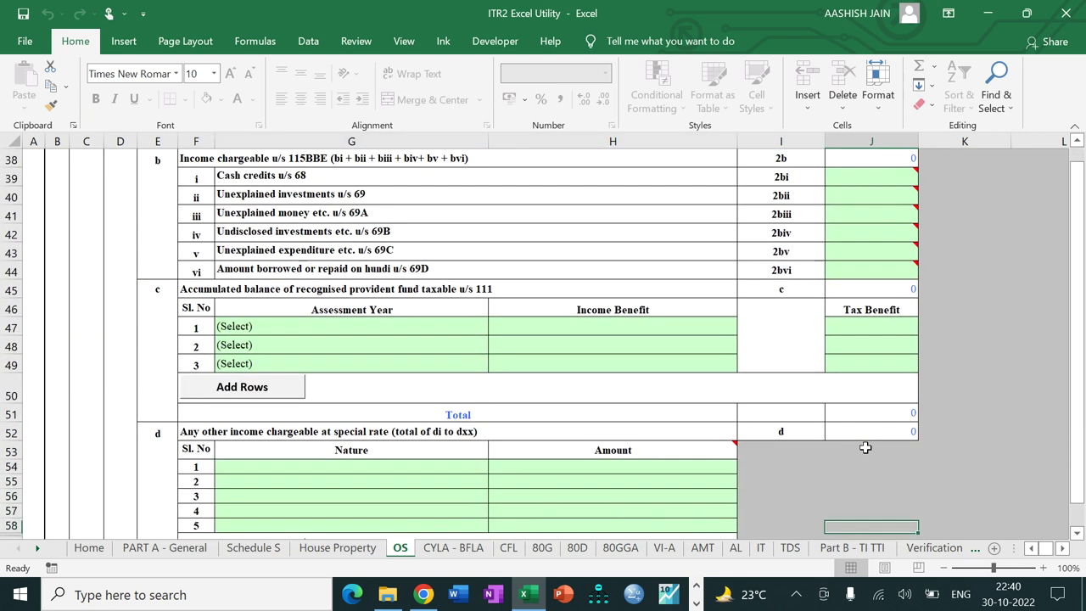
{"action": "key", "text": "Down"}
{"action": "key", "text": "Down"}
{"action": "key", "text": "Down"}
{"action": "key", "text": "Down"}
{"action": "key", "text": "Down"}
{"action": "key", "text": "Down"}
{"action": "key", "text": "Down"}
{"action": "key", "text": "Down"}
{"action": "key", "text": "Down"}
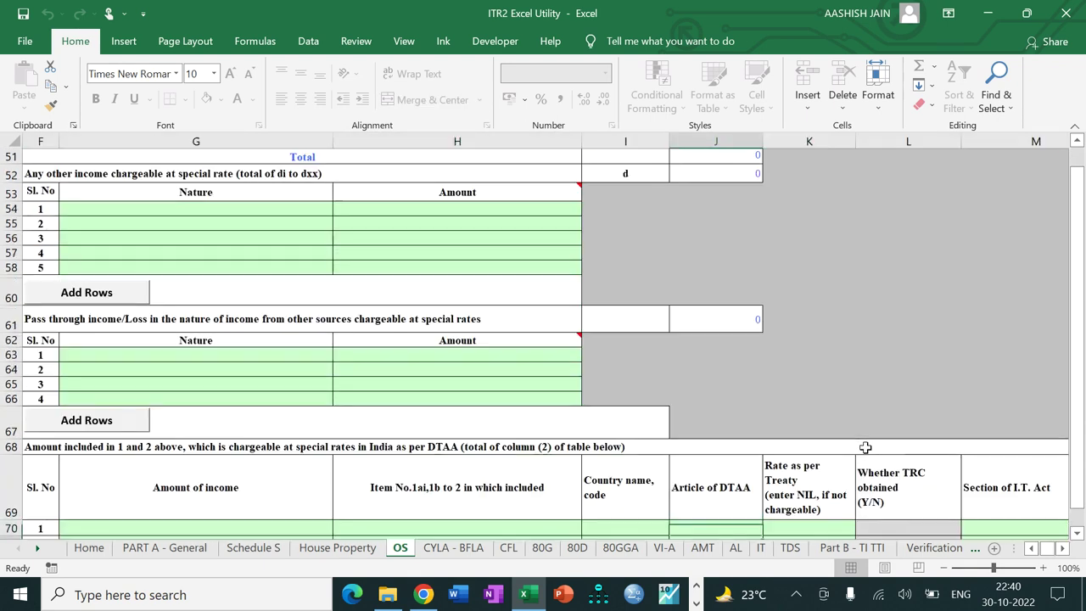
{"action": "key", "text": "Down"}
{"action": "key", "text": "Down"}
{"action": "key", "text": "Down"}
{"action": "key", "text": "Down"}
{"action": "key", "text": "Down"}
{"action": "key", "text": "Down"}
{"action": "key", "text": "Down"}
{"action": "key", "text": "Down"}
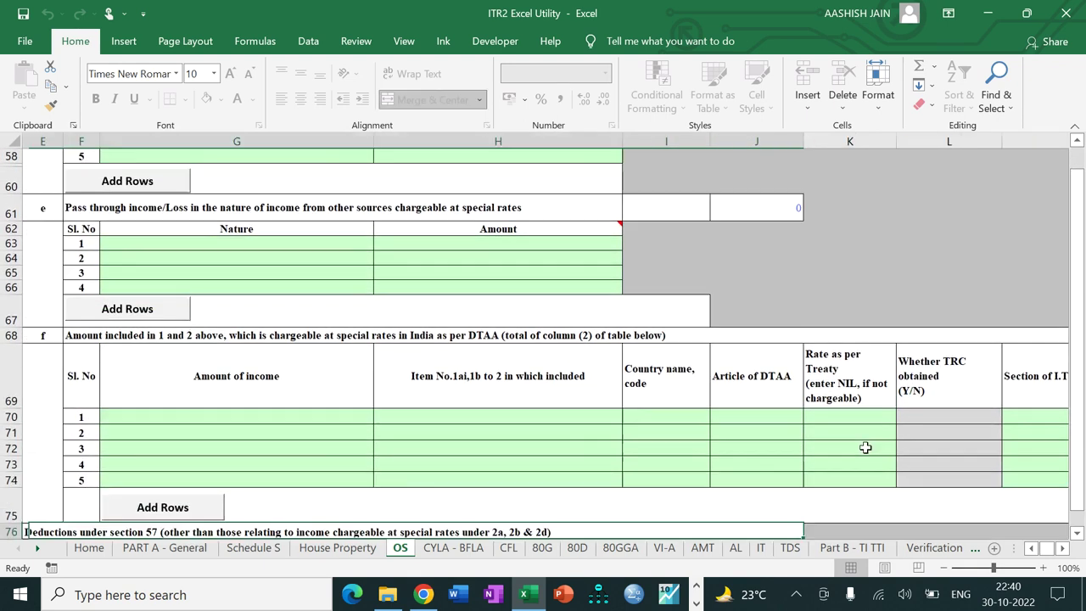
{"action": "key", "text": "Down"}
{"action": "key", "text": "Down"}
{"action": "key", "text": "Down"}
{"action": "key", "text": "Down"}
{"action": "key", "text": "Down"}
{"action": "key", "text": "Down"}
{"action": "key", "text": "Down"}
{"action": "key", "text": "Down"}
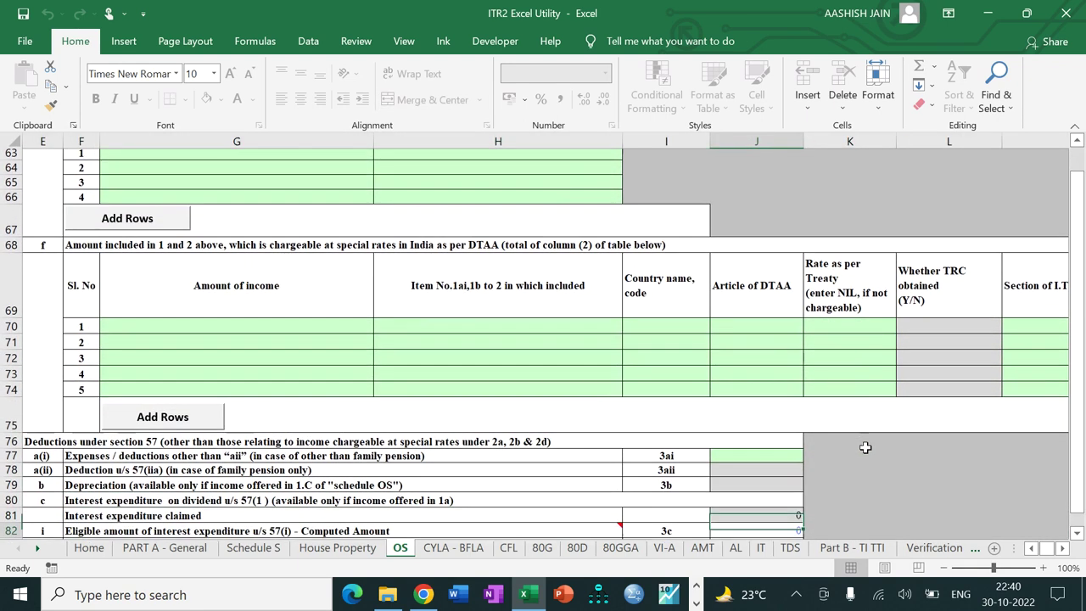
{"action": "key", "text": "Down"}
{"action": "key", "text": "Down"}
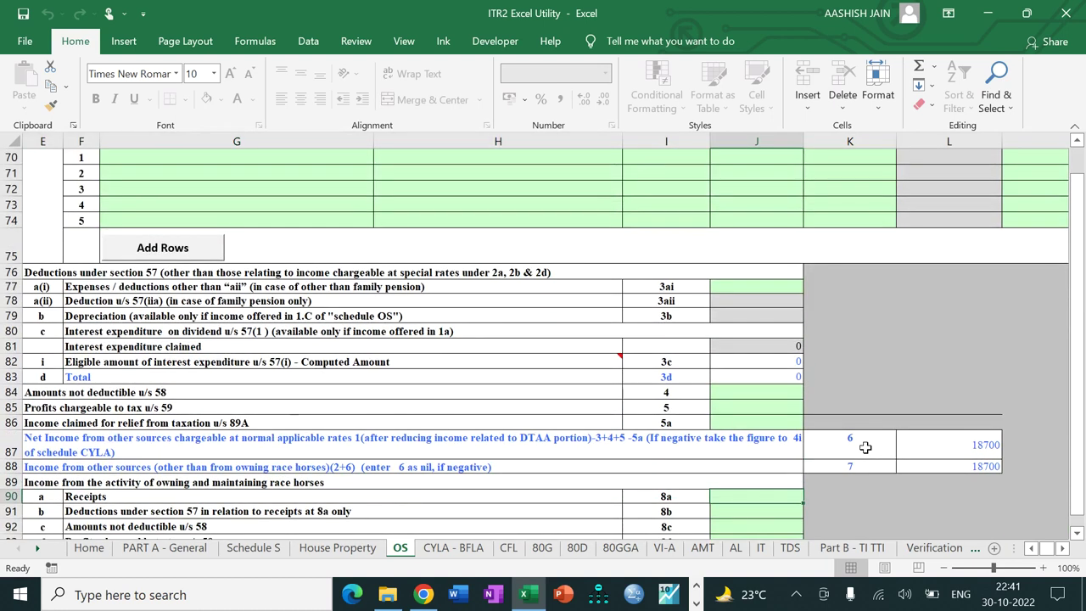
{"action": "key", "text": "Down"}
{"action": "key", "text": "Down"}
{"action": "key", "text": "Down"}
{"action": "key", "text": "Down"}
{"action": "key", "text": "Down"}
{"action": "key", "text": "Down"}
{"action": "key", "text": "Down"}
{"action": "key", "text": "Down"}
{"action": "key", "text": "Down"}
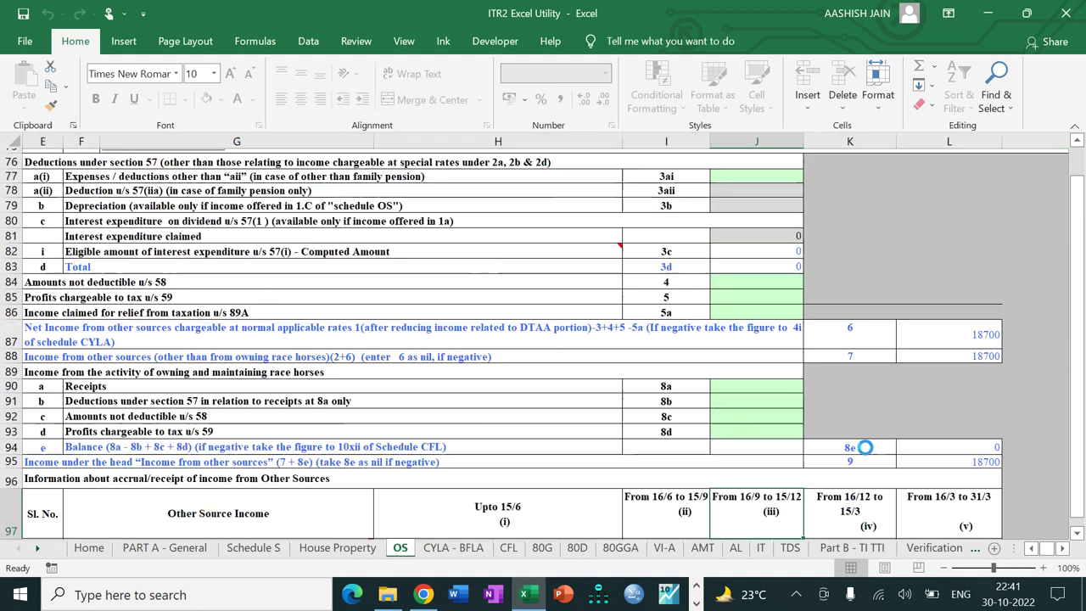
{"action": "key", "text": "Down"}
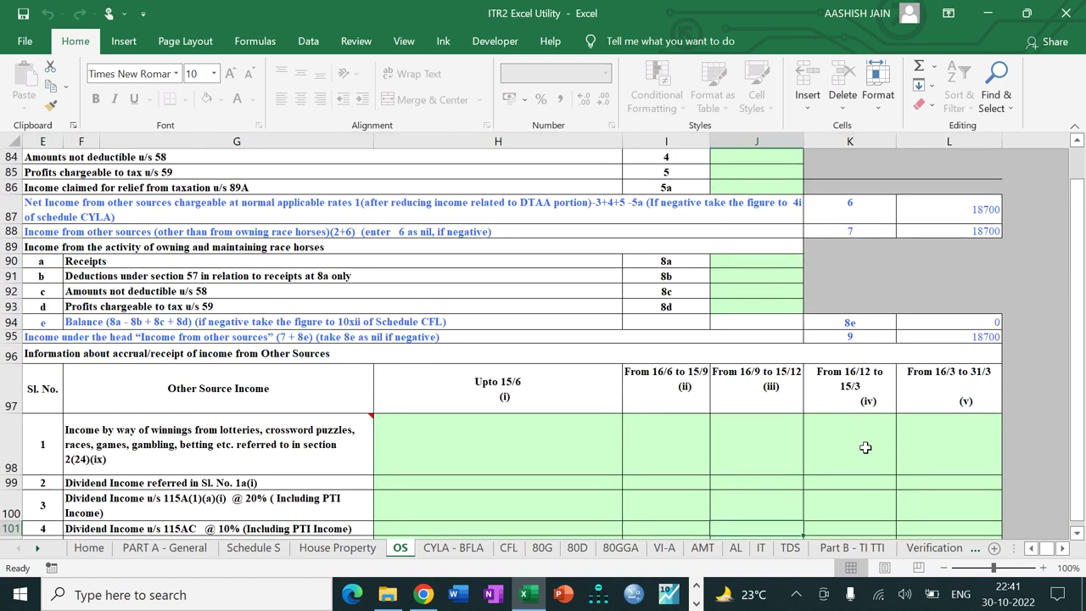
Step: Enter 50000 lottery winnings in the 16/9 to 15/12 column of the accrual table
{"action": "left_click", "coordinate": [1031, 548]}
{"action": "left_click", "coordinate": [1031, 548]}
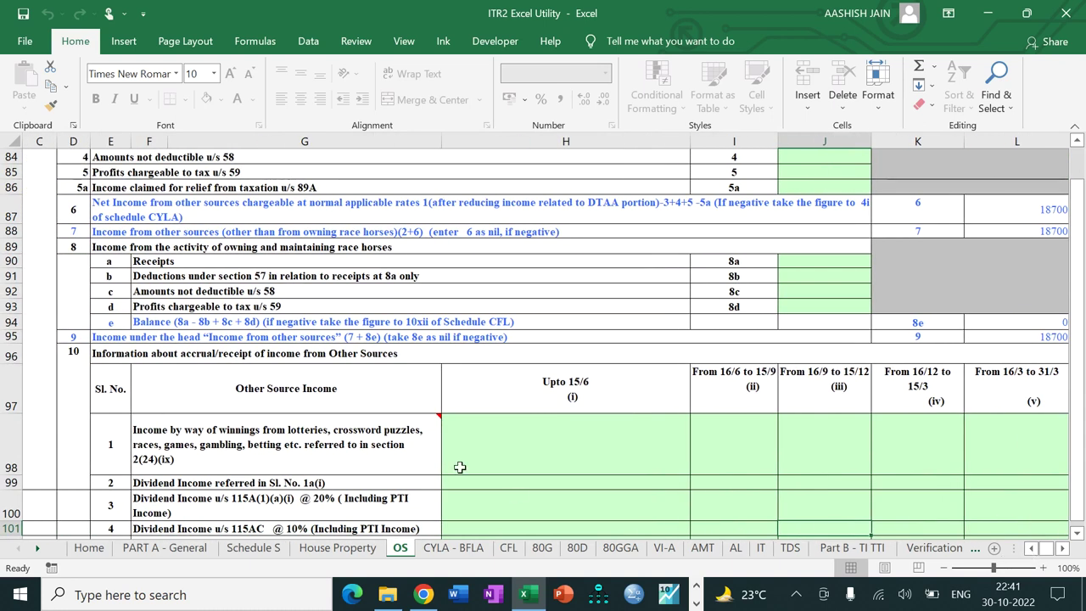
{"action": "left_click", "coordinate": [573, 452]}
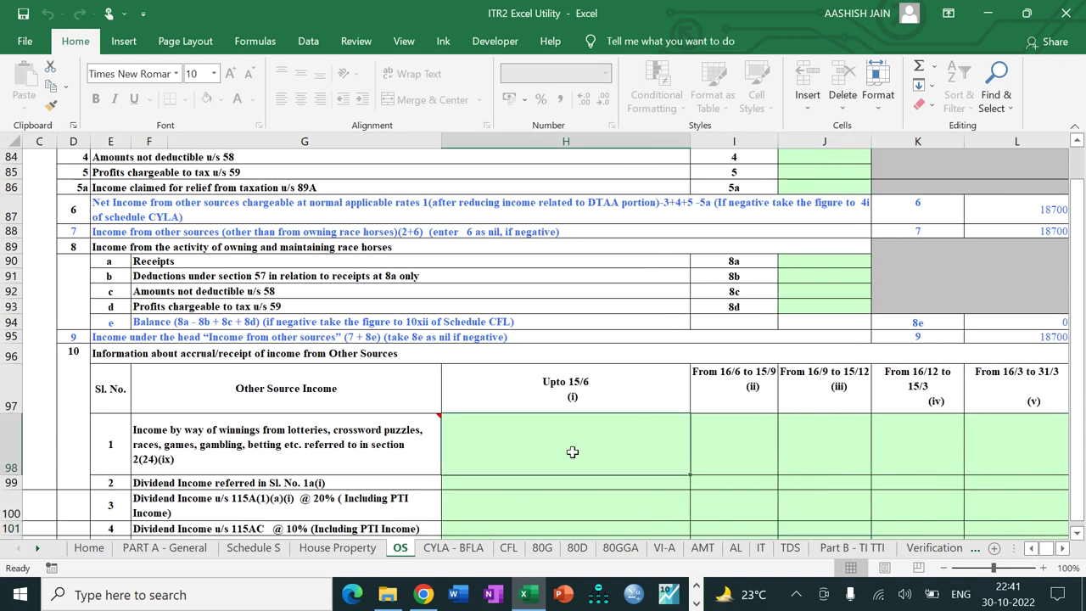
{"action": "key", "text": "Right"}
{"action": "key", "text": "Right"}
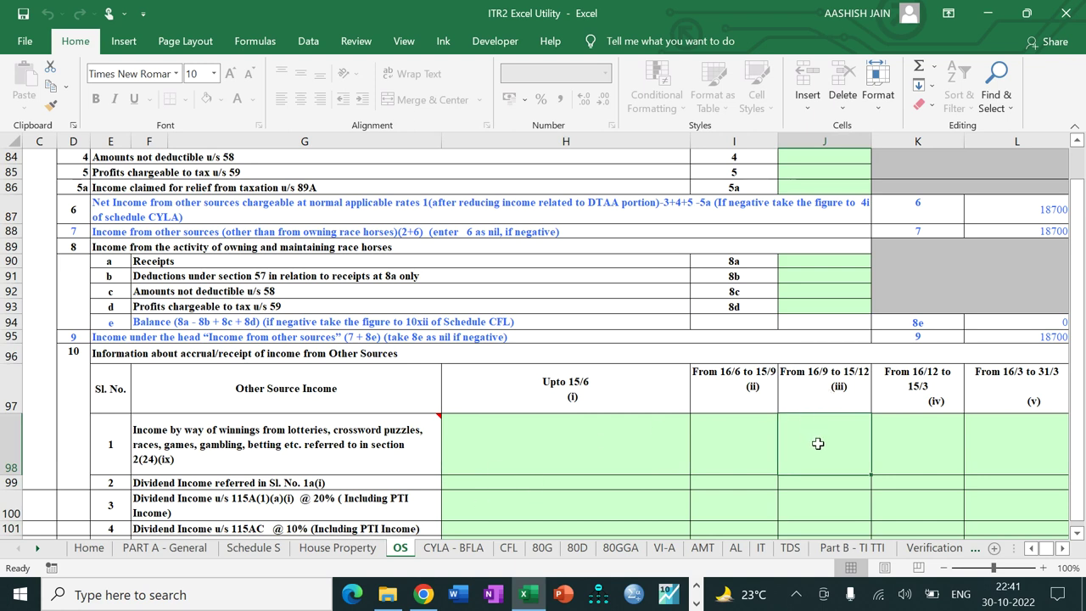
{"action": "type", "text": "50000"}
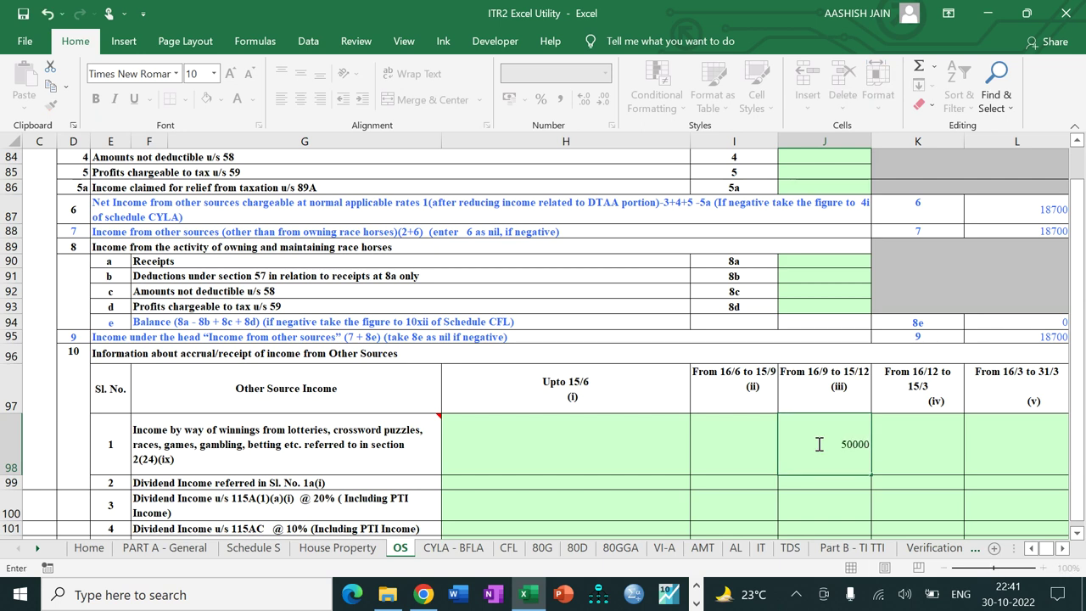
{"action": "key", "text": "Tab"}
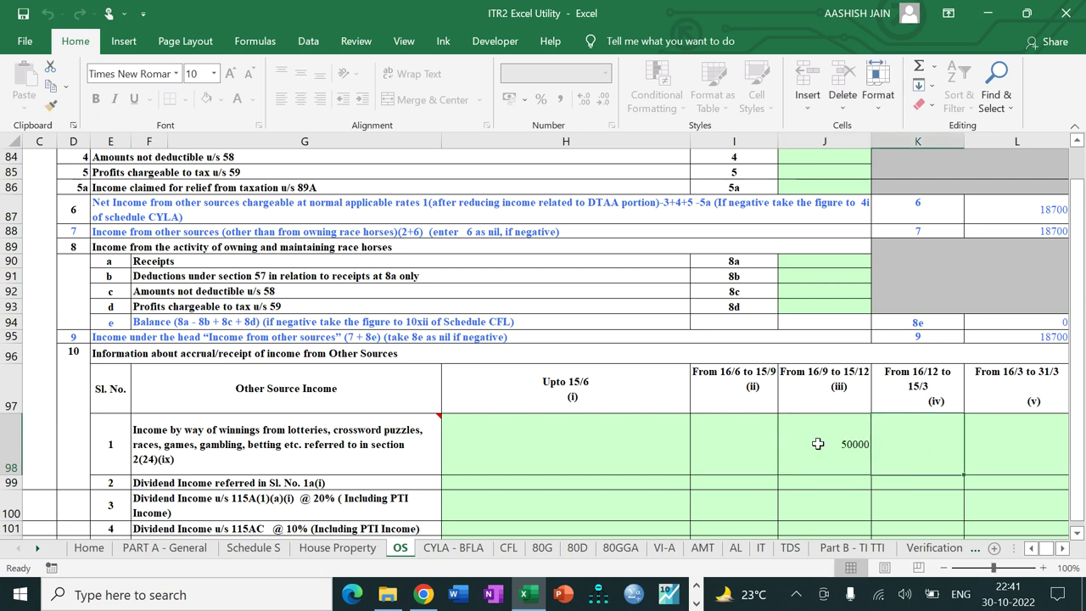
{"action": "key", "text": "Down"}
{"action": "key", "text": "Down"}
{"action": "key", "text": "Down"}
{"action": "key", "text": "Down"}
{"action": "key", "text": "Down"}
{"action": "key", "text": "Down"}
{"action": "key", "text": "Down"}
{"action": "key", "text": "Down"}
{"action": "key", "text": "Down"}
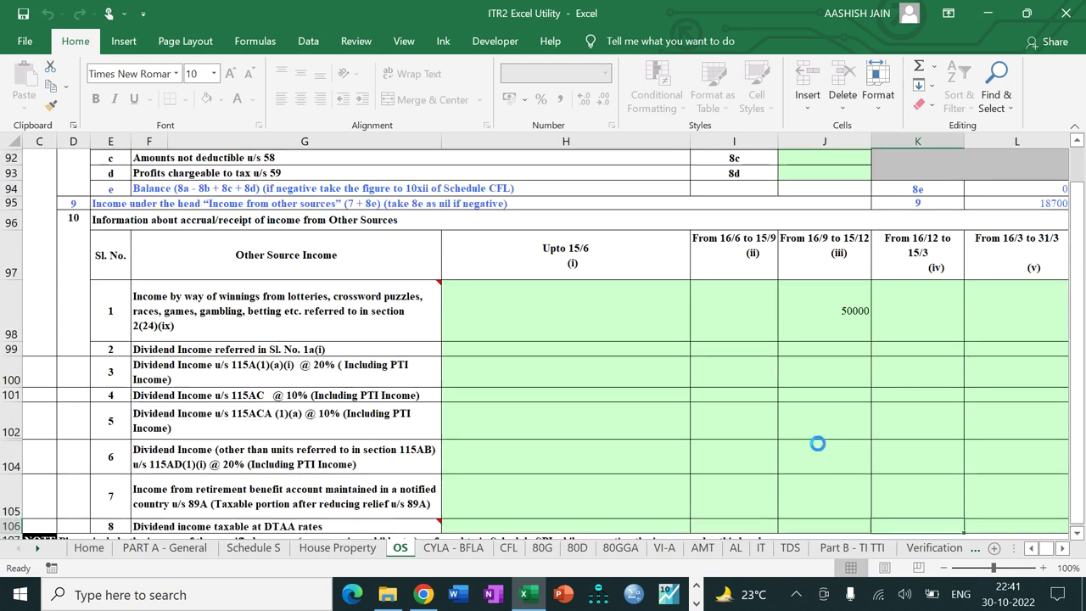
{"action": "key", "text": "Down"}
{"action": "key", "text": "Down"}
{"action": "key", "text": "Down"}
{"action": "key", "text": "Down"}
{"action": "key", "text": "Down"}
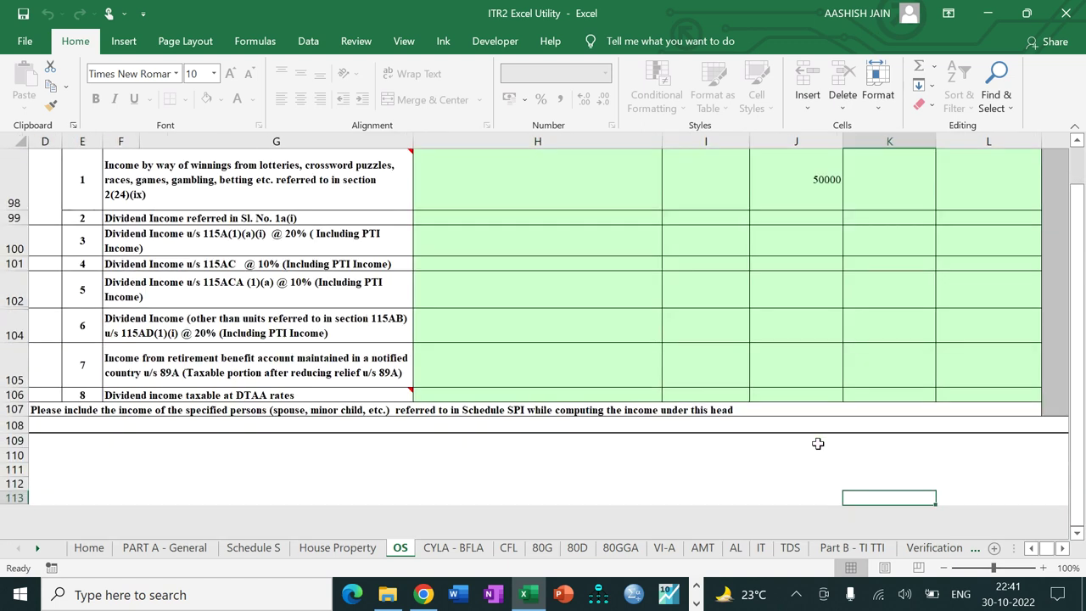
{"action": "left_click", "coordinate": [1079, 271]}
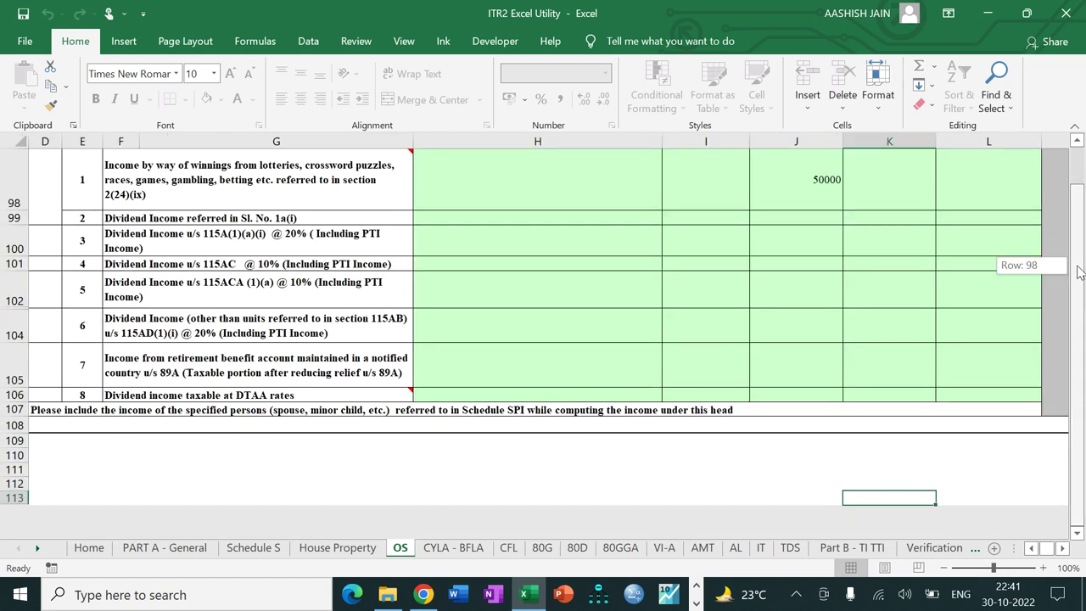
{"action": "left_click", "coordinate": [1079, 271]}
{"action": "left_click_drag", "start_coordinate": [1081, 214], "coordinate": [1079, 190]}
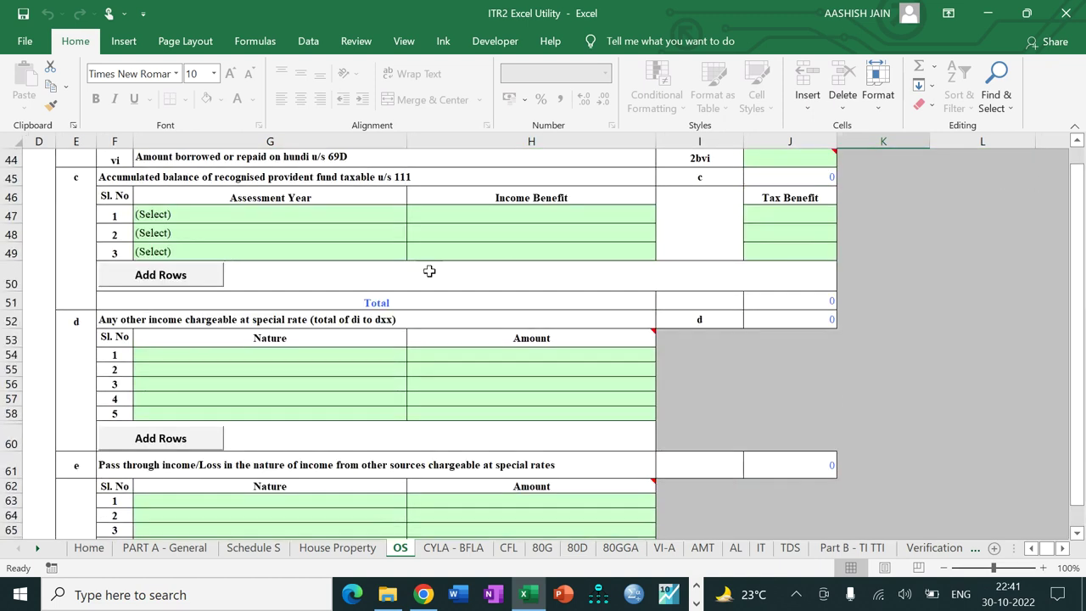
{"action": "key", "text": "Up"}
{"action": "key", "text": "Up"}
{"action": "key", "text": "Up"}
{"action": "key", "text": "Up"}
{"action": "key", "text": "Up"}
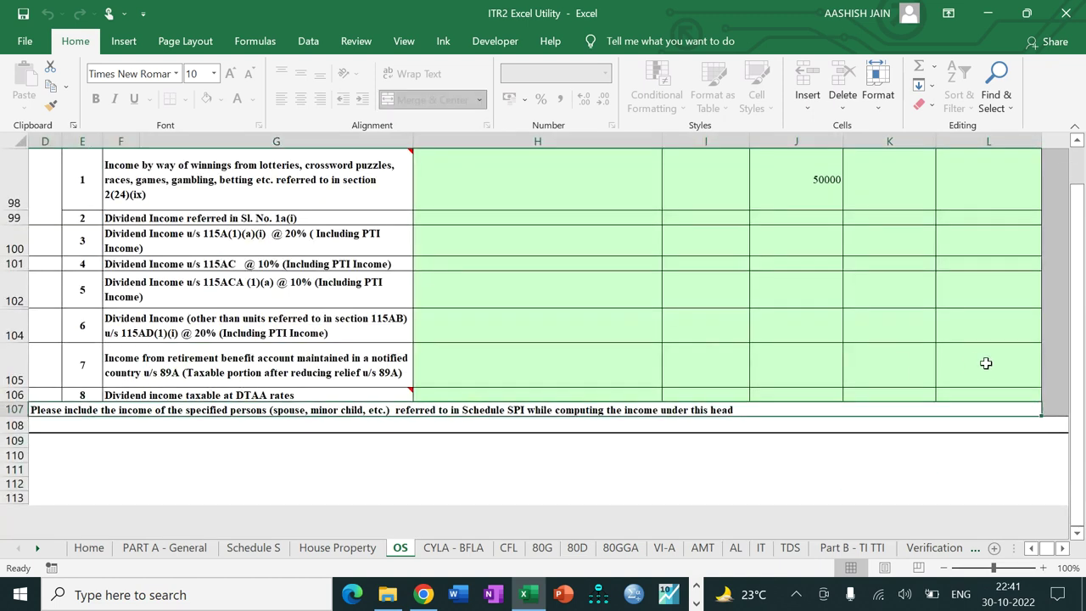
Step: Put 50000 in cell J37, item 2a winnings from lotteries at special rates
{"action": "left_click_drag", "start_coordinate": [1081, 377], "coordinate": [1082, 339]}
{"action": "left_click", "coordinate": [260, 364]}
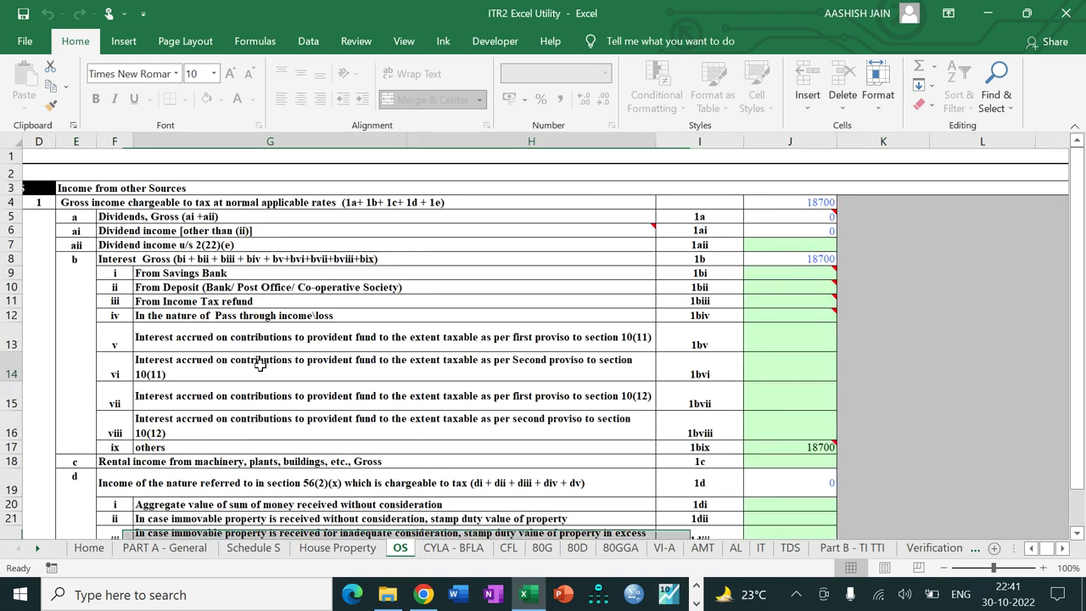
{"action": "key", "text": "Down"}
{"action": "key", "text": "Down"}
{"action": "key", "text": "Down"}
{"action": "key", "text": "Down"}
{"action": "key", "text": "Down"}
{"action": "key", "text": "Down"}
{"action": "key", "text": "Down"}
{"action": "key", "text": "Down"}
{"action": "key", "text": "Down"}
{"action": "key", "text": "Down"}
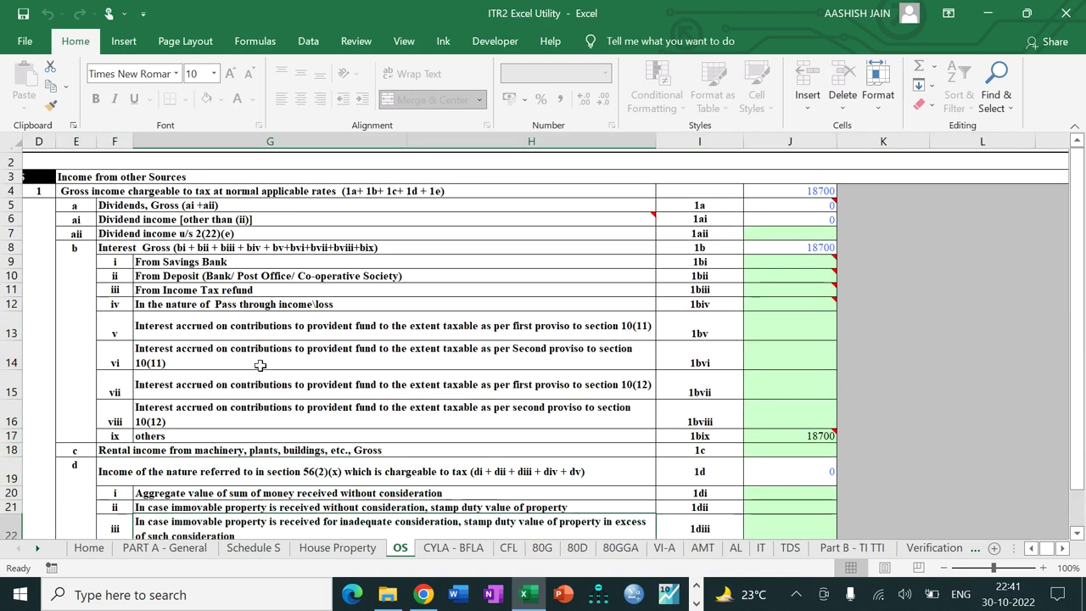
{"action": "key", "text": "Down"}
{"action": "key", "text": "Down"}
{"action": "key", "text": "Down"}
{"action": "key", "text": "Down"}
{"action": "key", "text": "Down"}
{"action": "key", "text": "Down"}
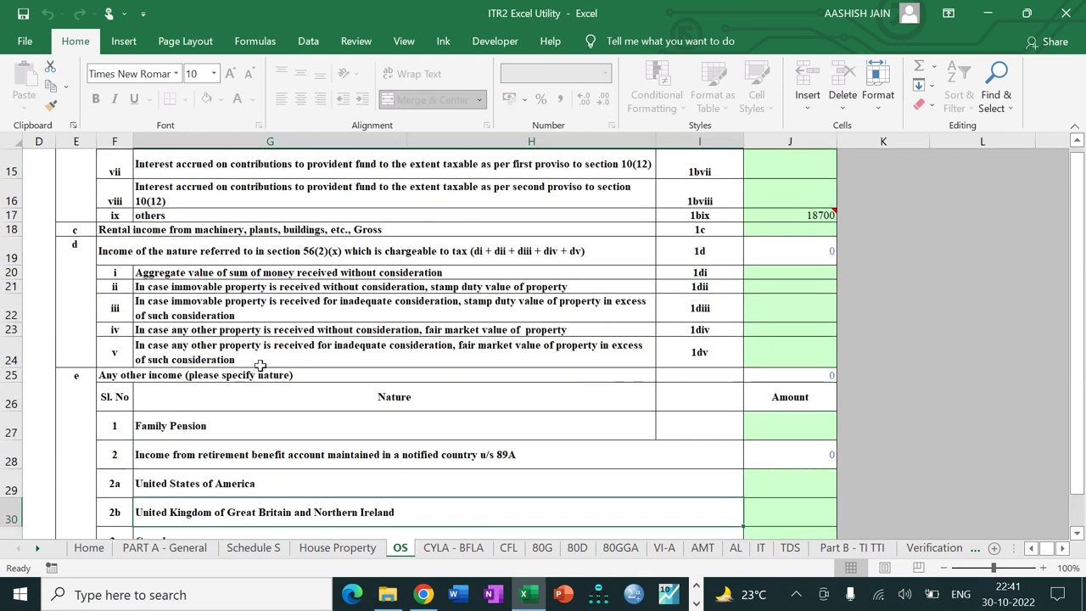
{"action": "key", "text": "Down"}
{"action": "key", "text": "Down"}
{"action": "key", "text": "Down"}
{"action": "key", "text": "Down"}
{"action": "key", "text": "Down"}
{"action": "key", "text": "Down"}
{"action": "key", "text": "Down"}
{"action": "key", "text": "Down"}
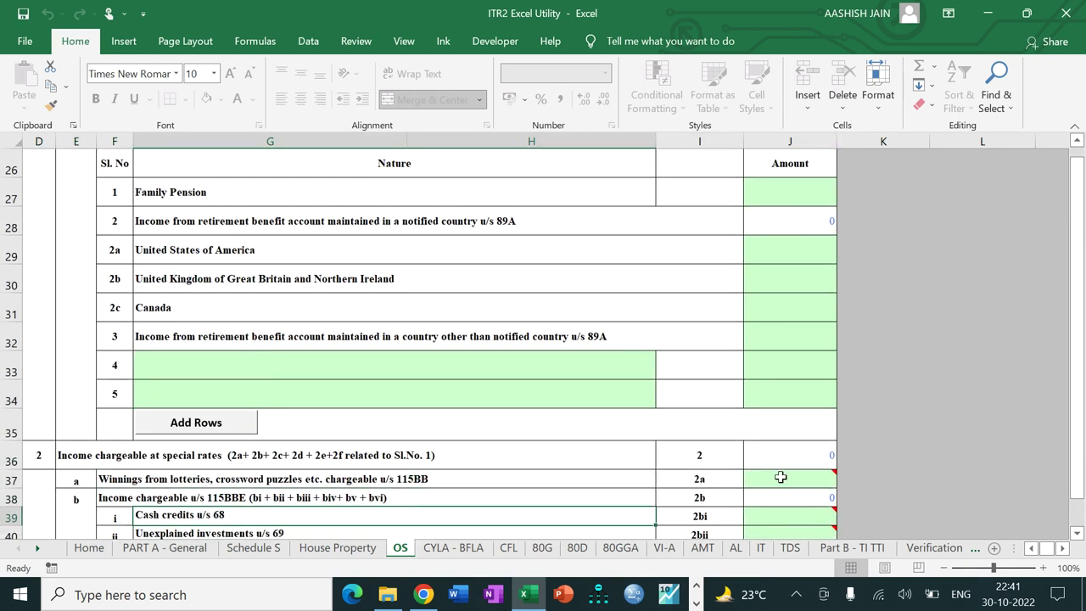
{"action": "left_click", "coordinate": [779, 476]}
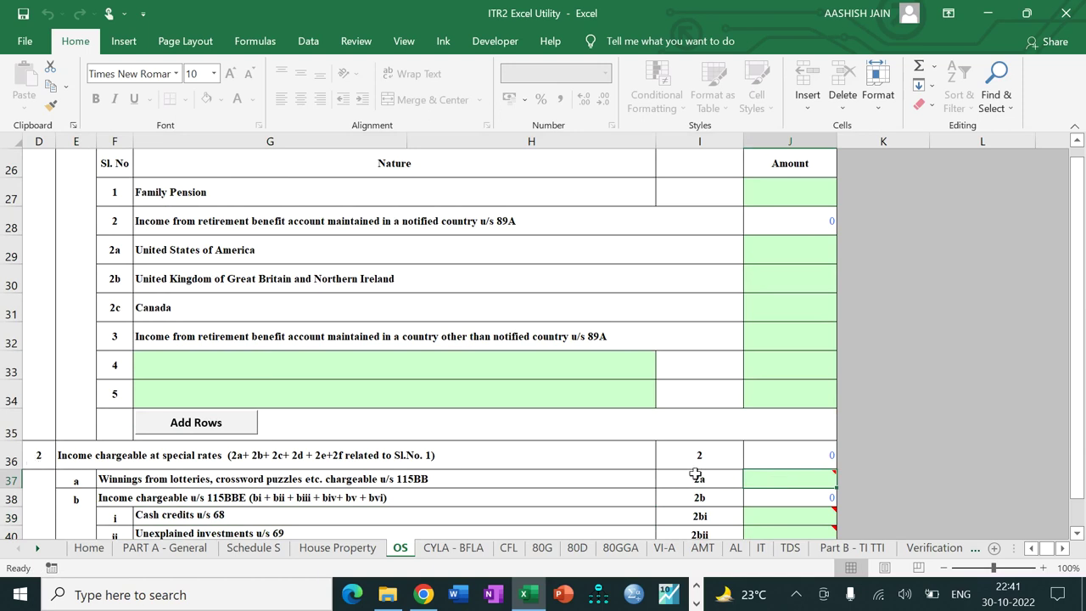
{"action": "mouse_move", "coordinate": [776, 484]}
{"action": "type", "text": "50000"}
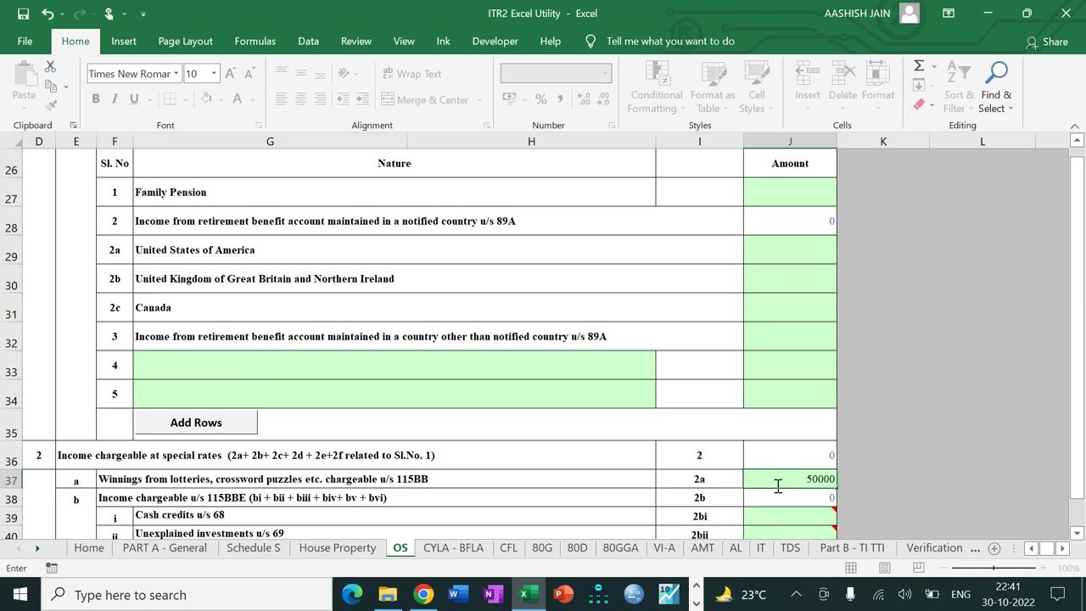
{"action": "key", "text": "Return"}
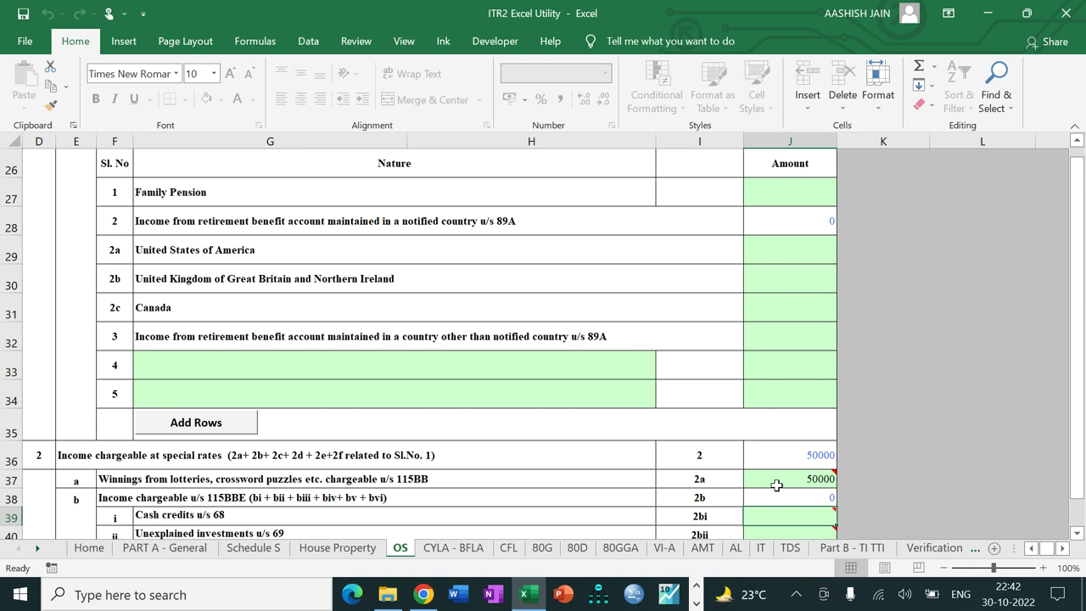
{"action": "left_click_drag", "start_coordinate": [1082, 293], "coordinate": [1083, 252]}
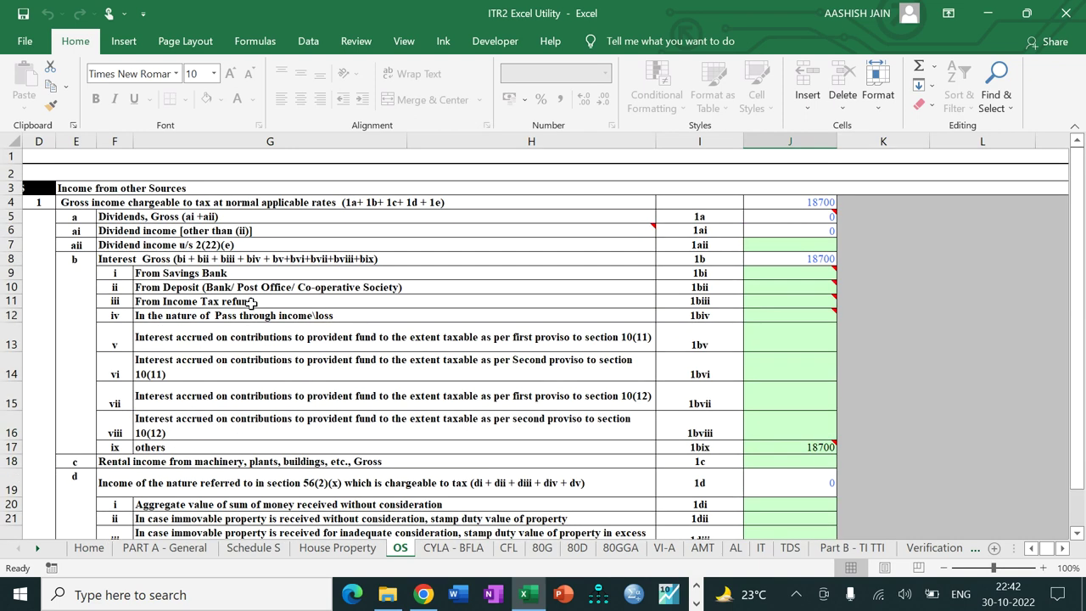
Step: Enter 11250 in J11, 4700 in J7 and 132930 in J9 on the OS sheet
{"action": "left_click", "coordinate": [766, 301]}
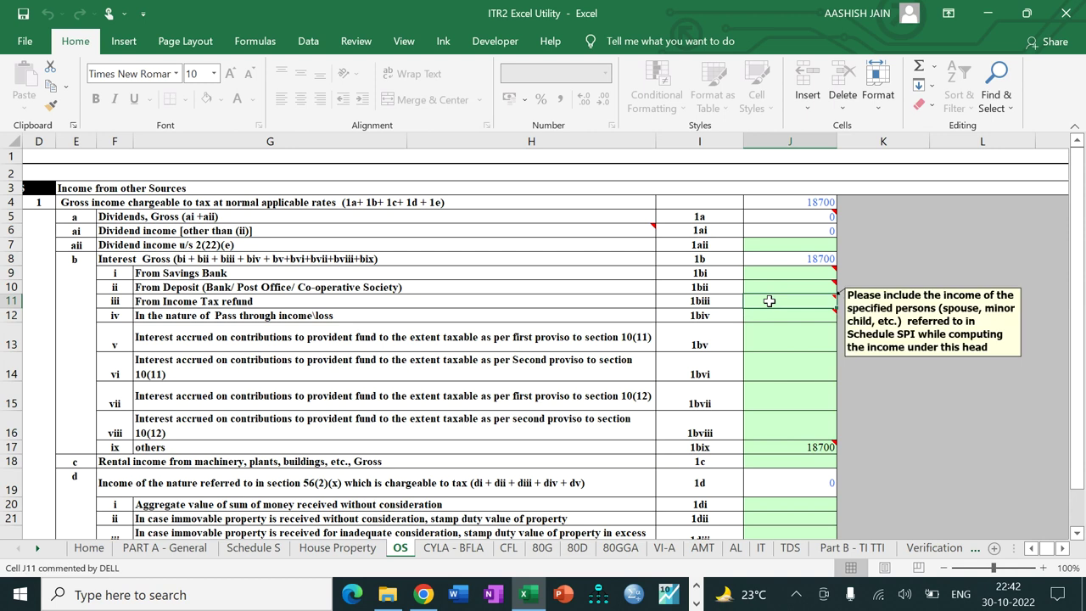
{"action": "type", "text": "11250"}
{"action": "key", "text": "Return"}
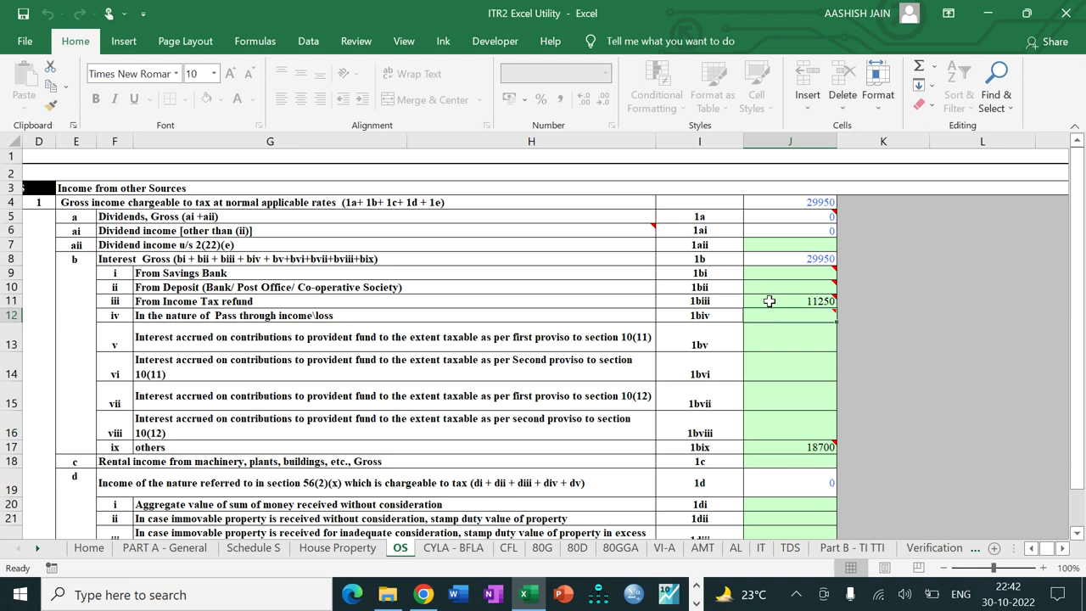
{"action": "left_click", "coordinate": [806, 244]}
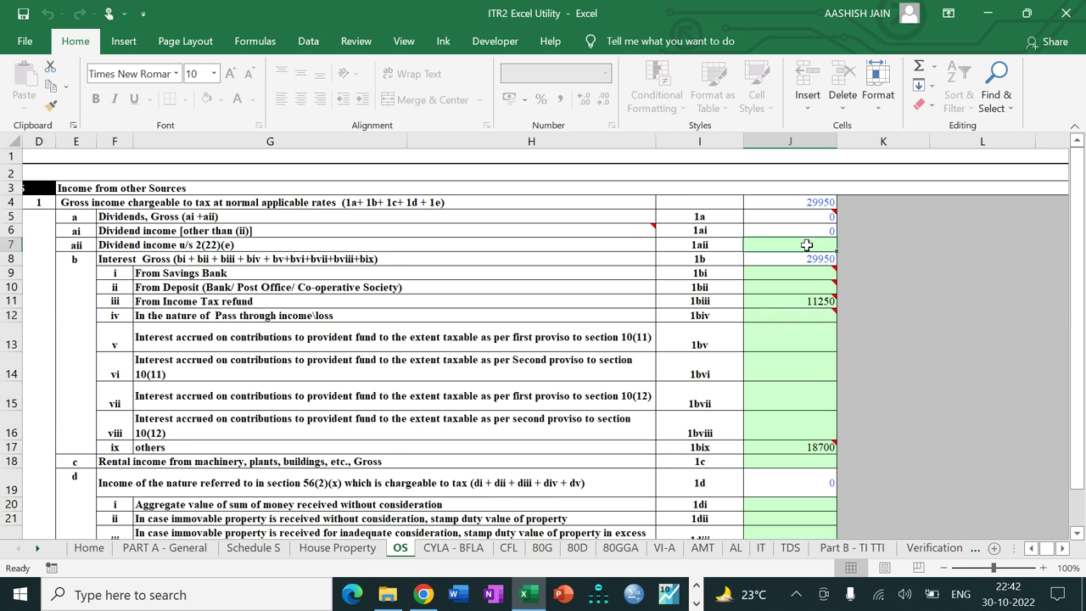
{"action": "type", "text": "4700"}
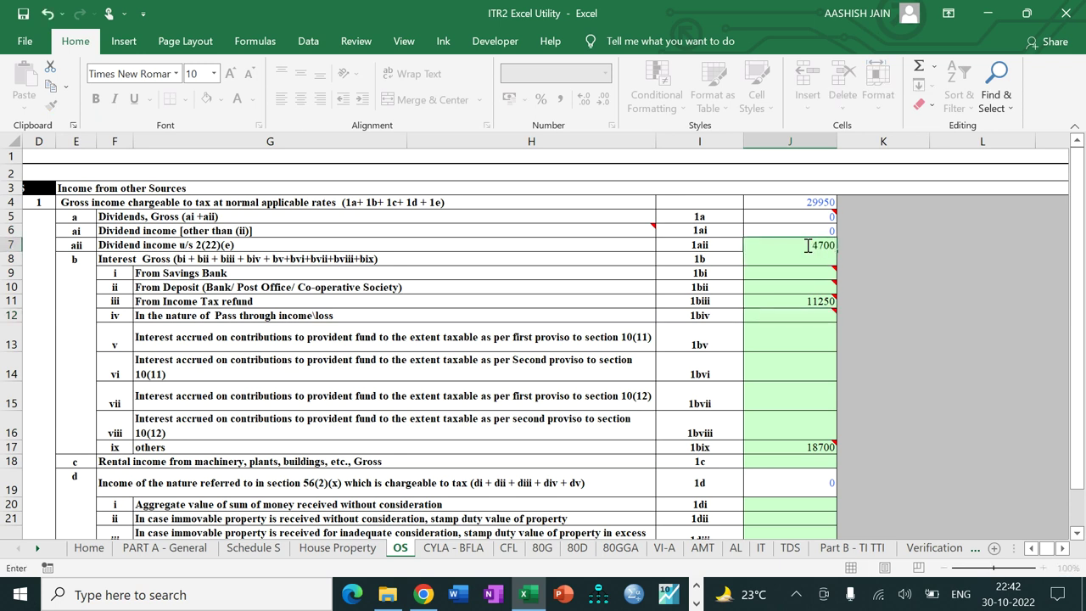
{"action": "key", "text": "Return"}
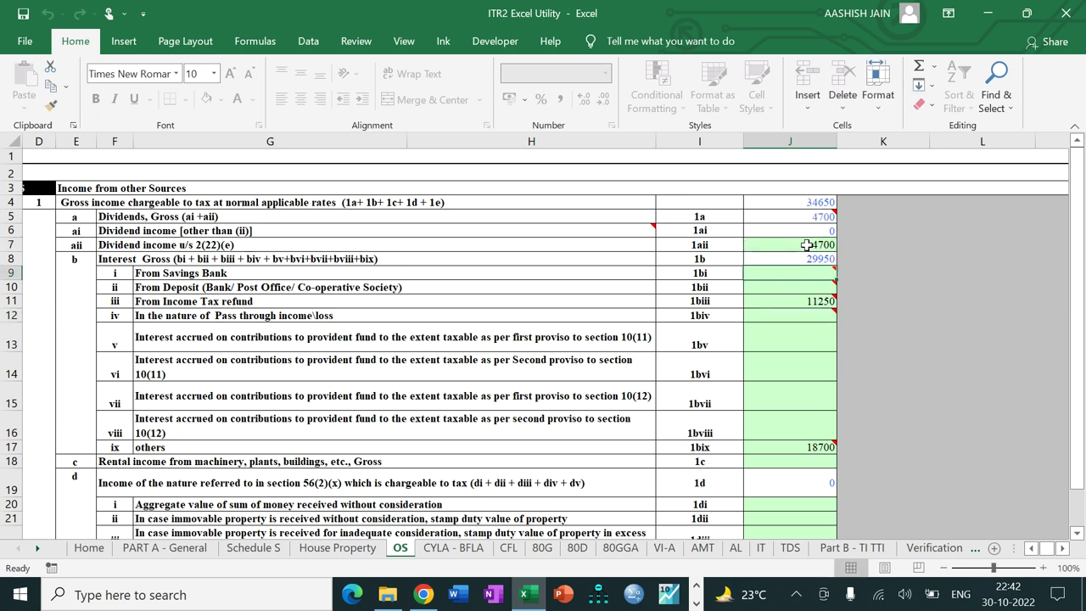
{"action": "mouse_move", "coordinate": [795, 273]}
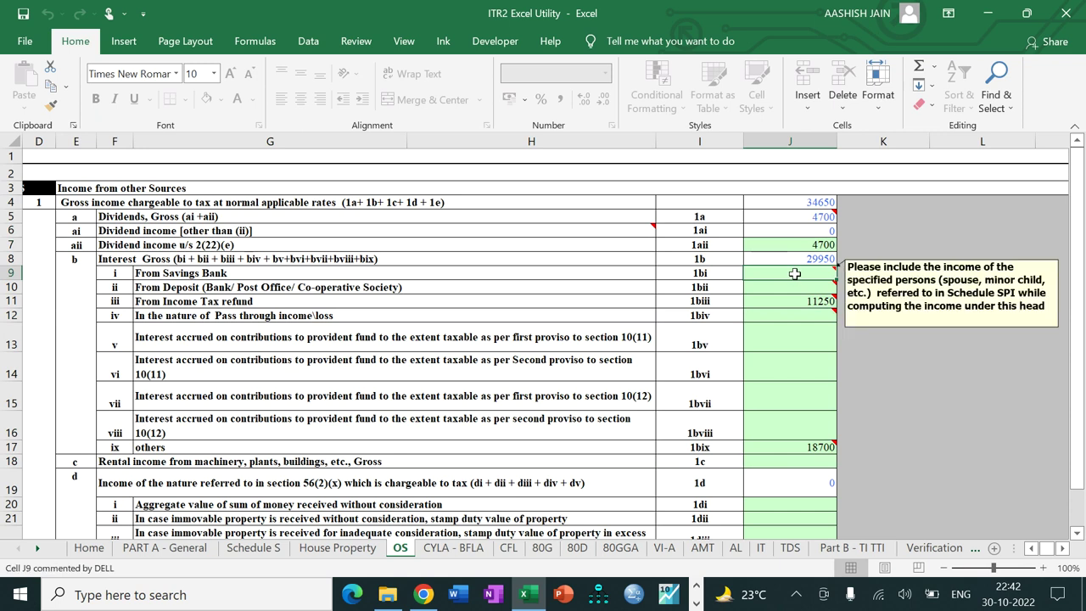
{"action": "type", "text": "132"}
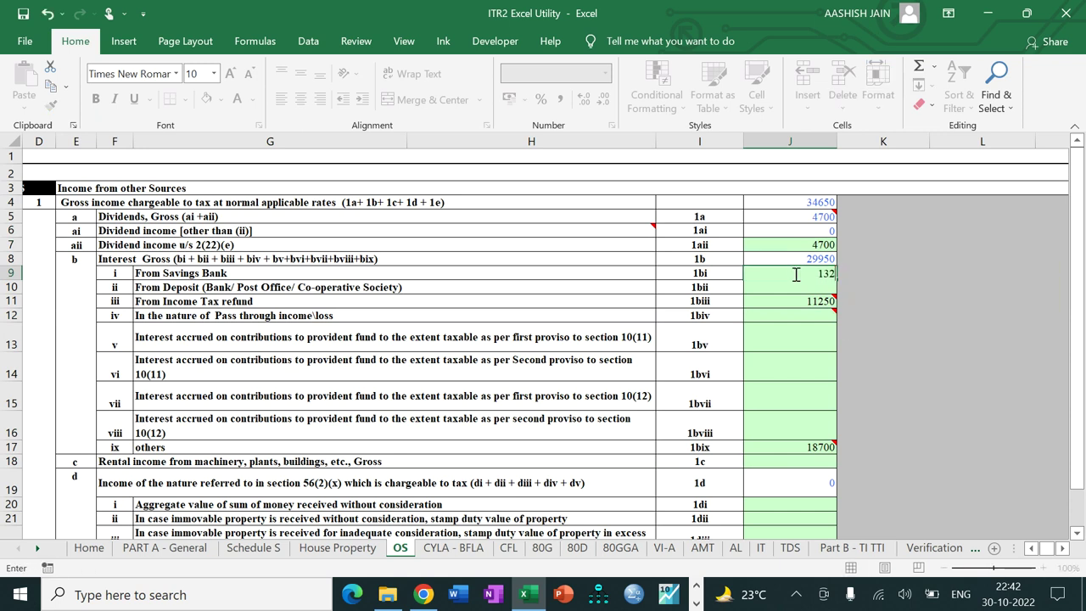
{"action": "type", "text": "930"}
{"action": "key", "text": "ctrl+Return"}
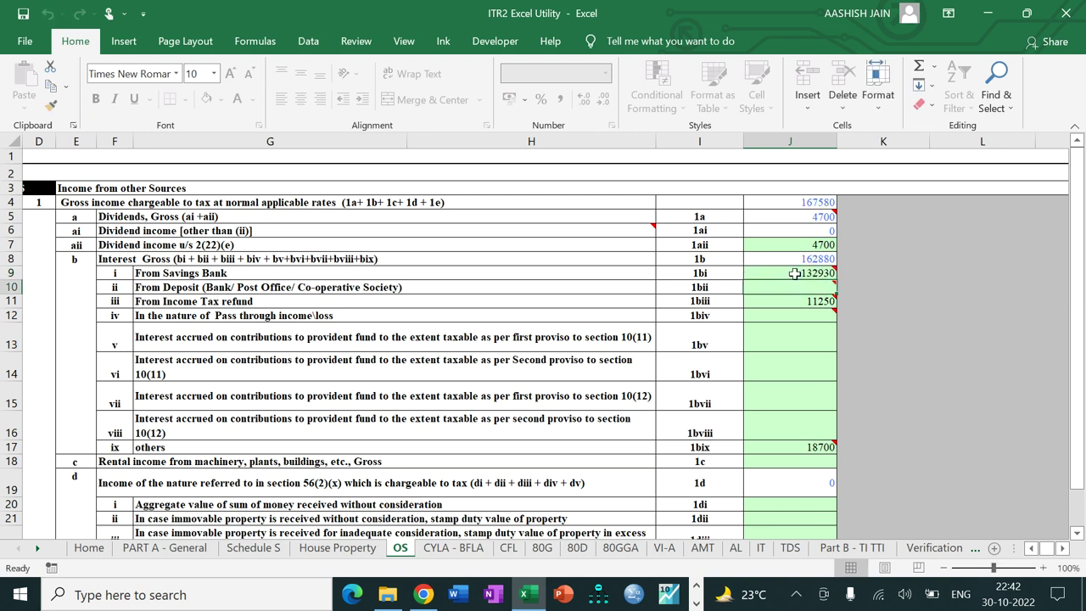
{"action": "left_click", "coordinate": [696, 603]}
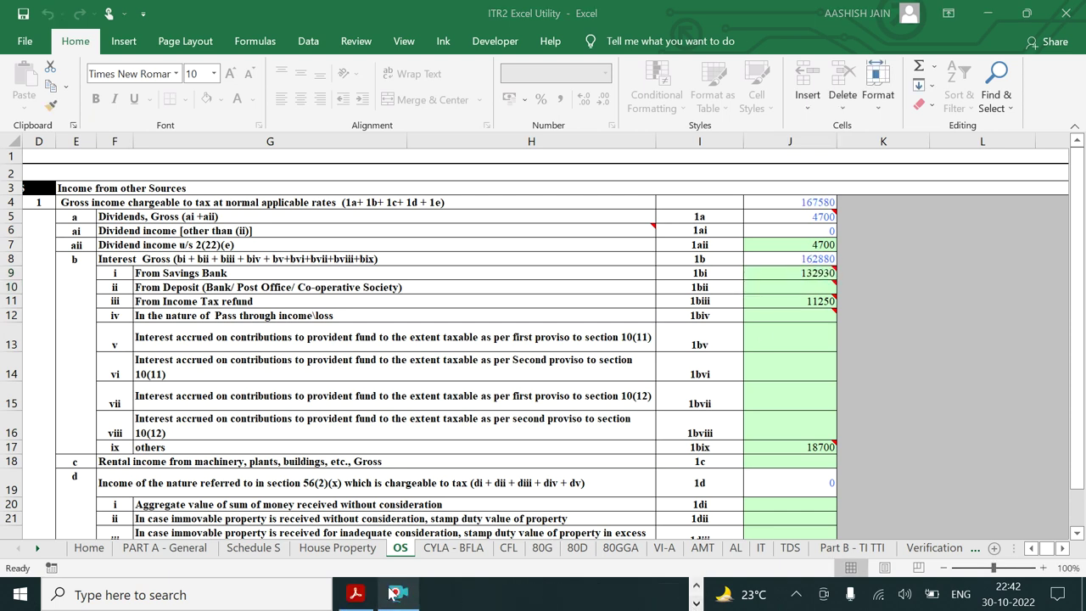
{"action": "left_click", "coordinate": [356, 593]}
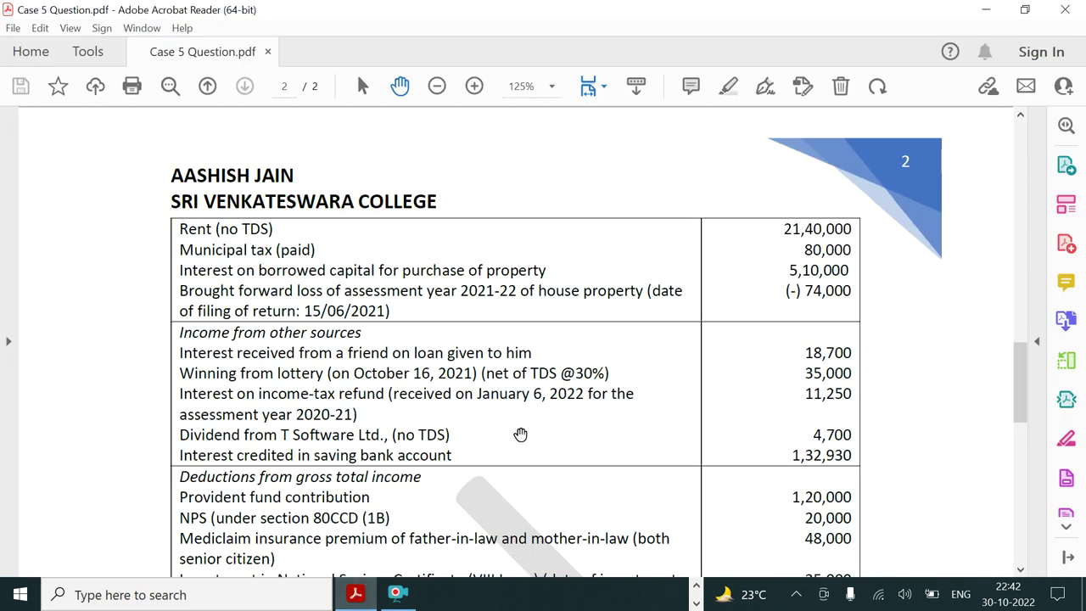
{"action": "scroll", "coordinate": [520, 435], "scroll_direction": "down", "scroll_amount": 3}
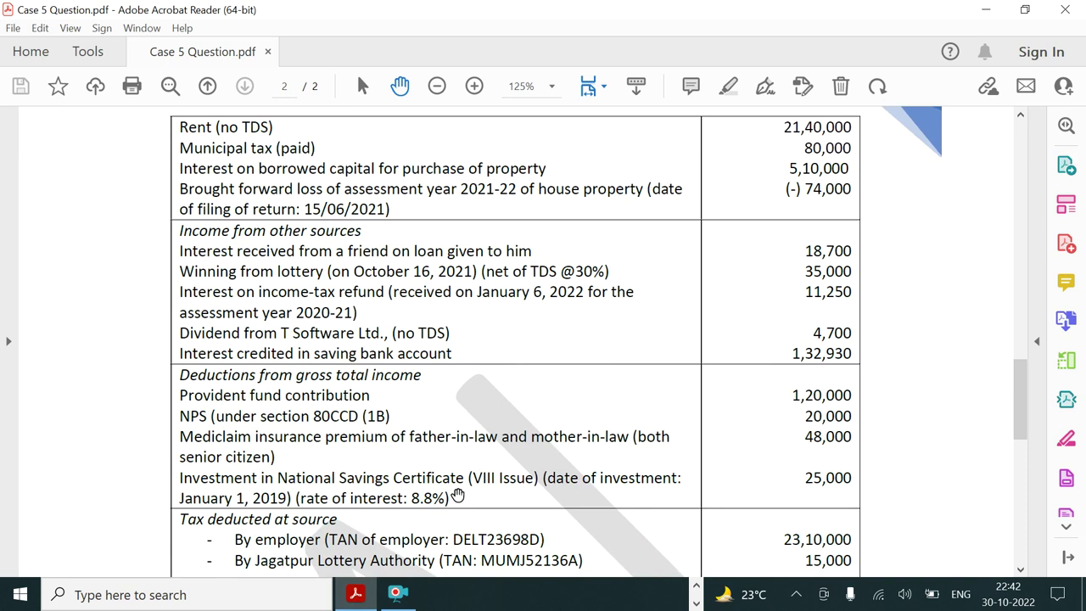
{"action": "left_click", "coordinate": [696, 604]}
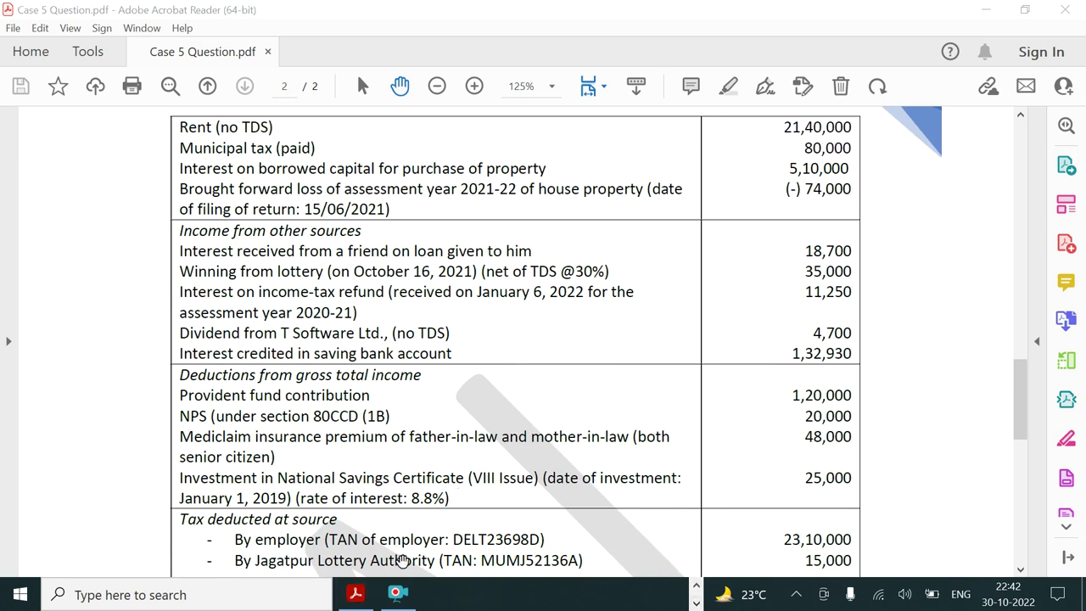
{"action": "left_click", "coordinate": [357, 593]}
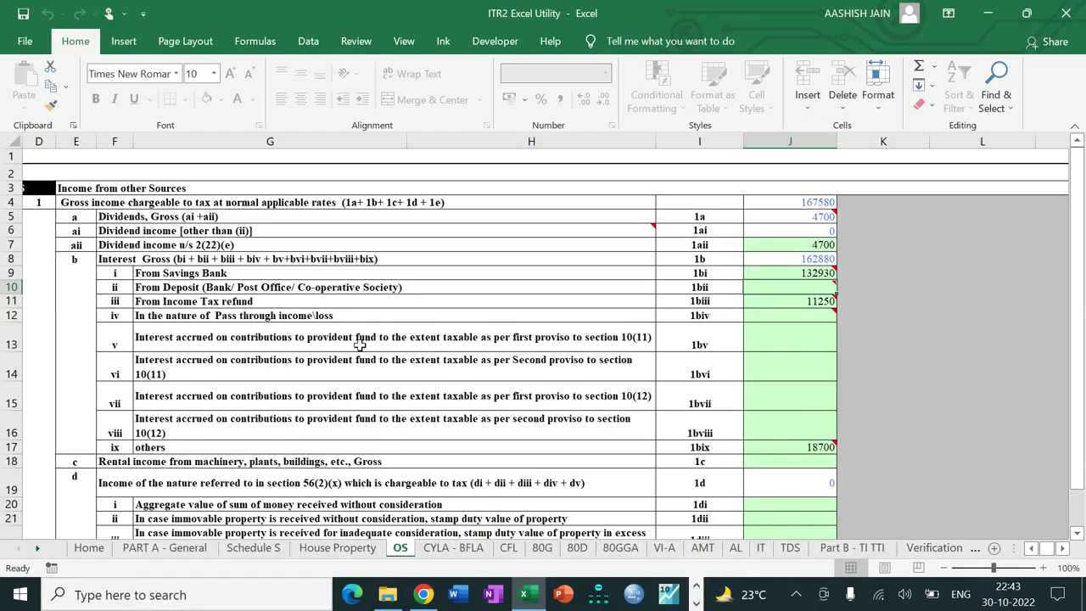
Step: Enter 2200 as provident fund interest at item 1bv (J13)
{"action": "left_click", "coordinate": [789, 339]}
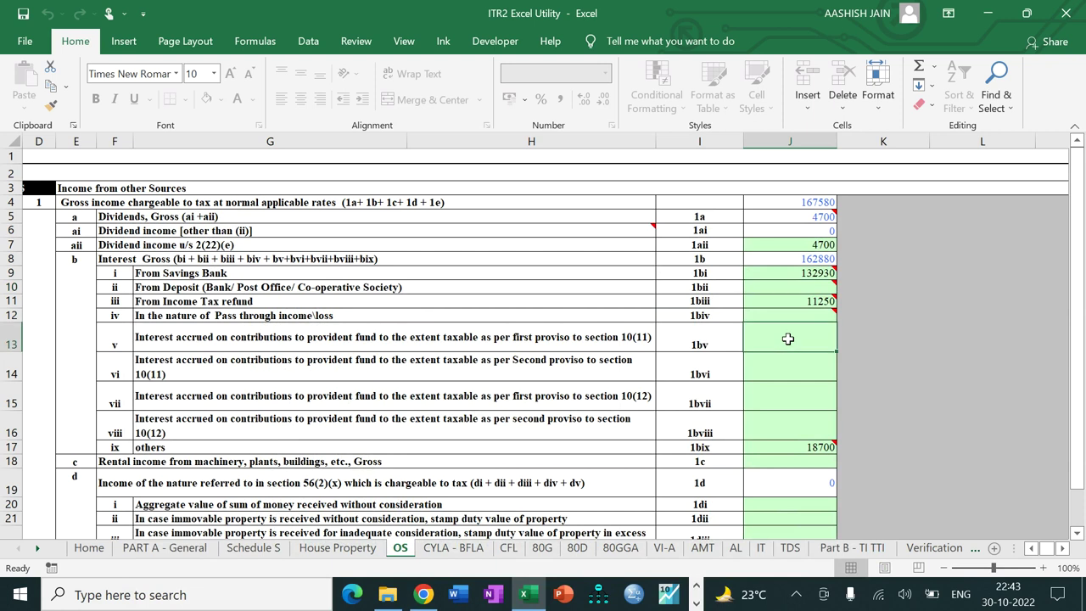
{"action": "type", "text": "2200"}
{"action": "key", "text": "Return"}
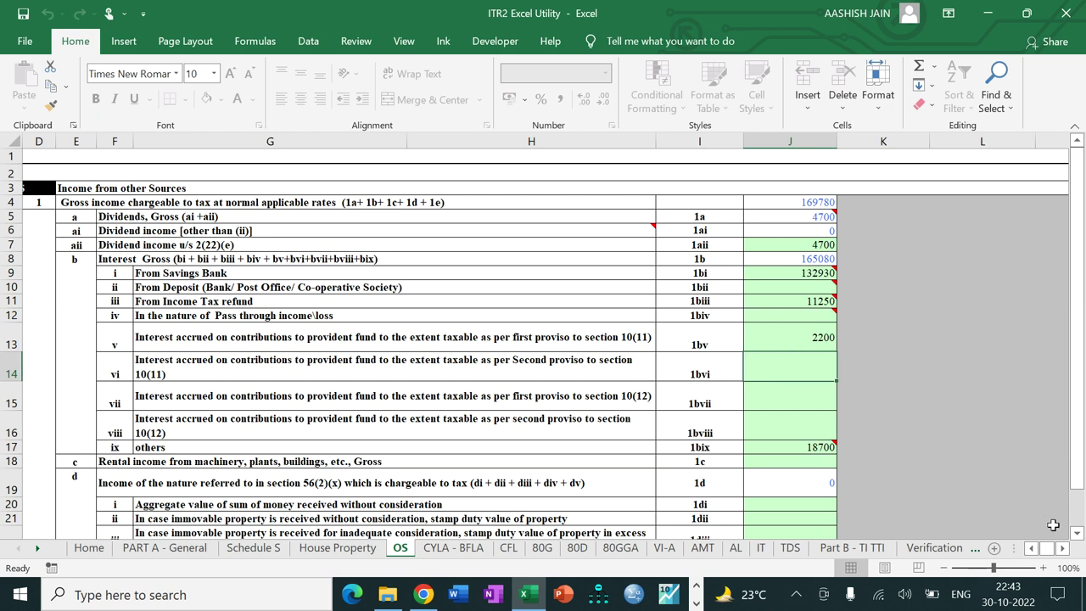
Step: Validate the OS sheet as OK and advance to the CYLA - BFLA sheet
{"action": "left_click", "coordinate": [1062, 548]}
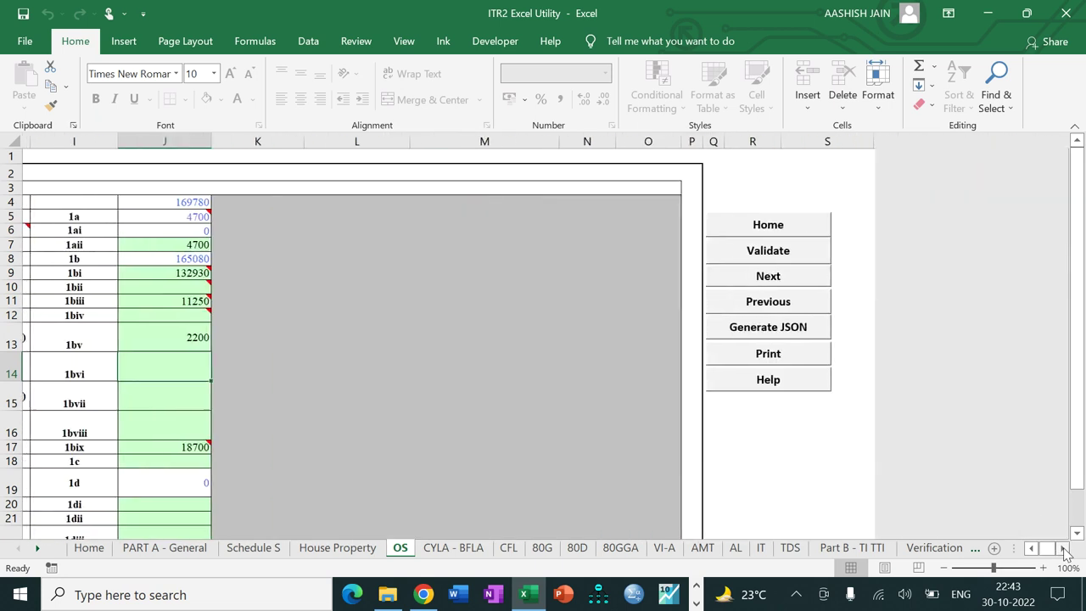
{"action": "left_click", "coordinate": [776, 250]}
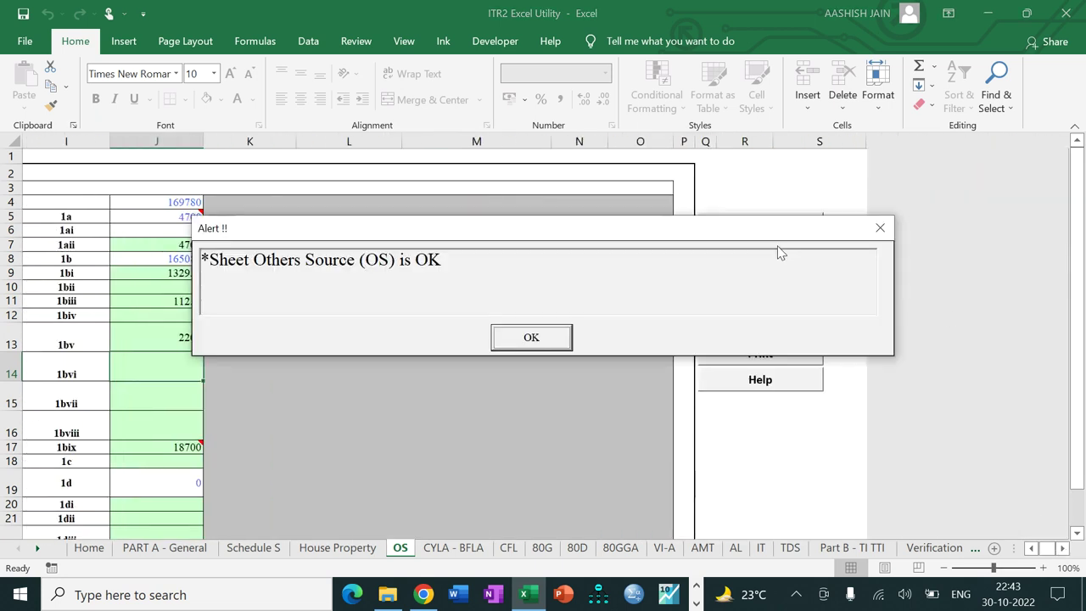
{"action": "left_click", "coordinate": [541, 338]}
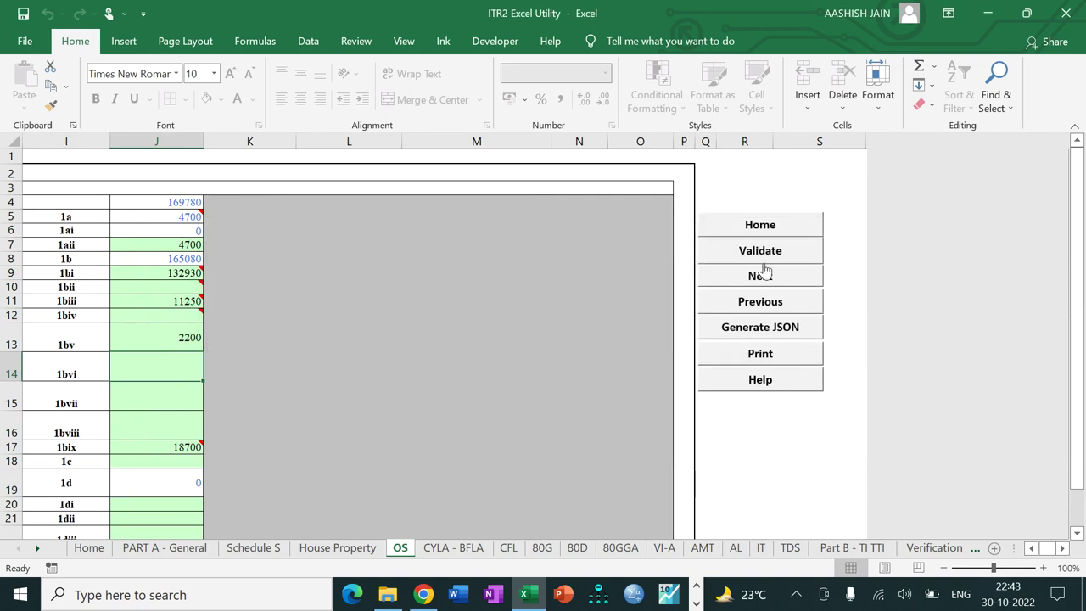
{"action": "left_click", "coordinate": [759, 276]}
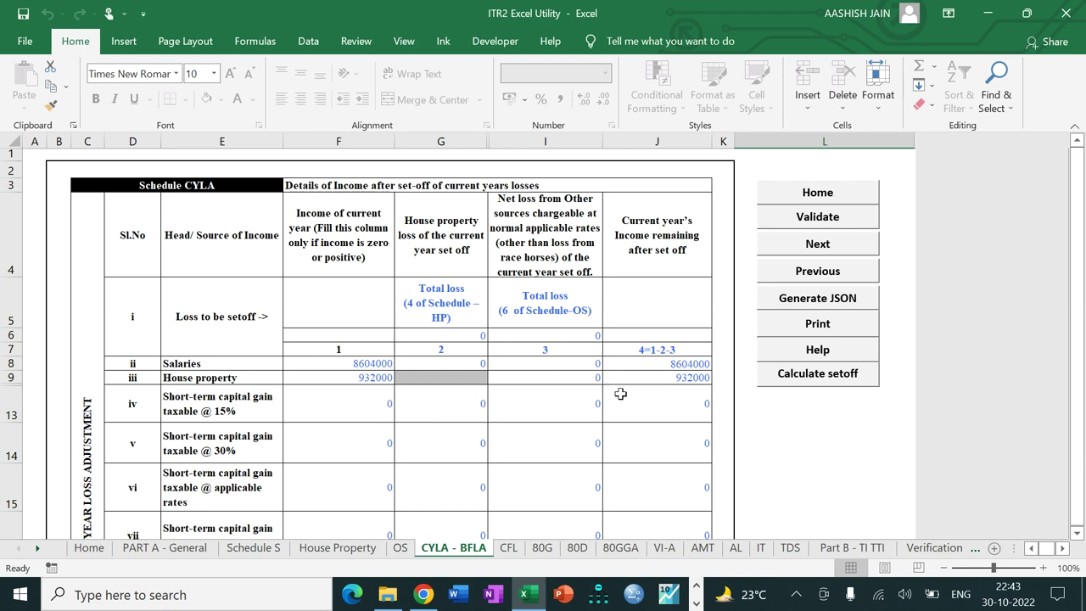
Step: Run Calculate setoff on CYLA-BFLA, validate it as OK, and advance to Schedule CFL
{"action": "left_click", "coordinate": [786, 382]}
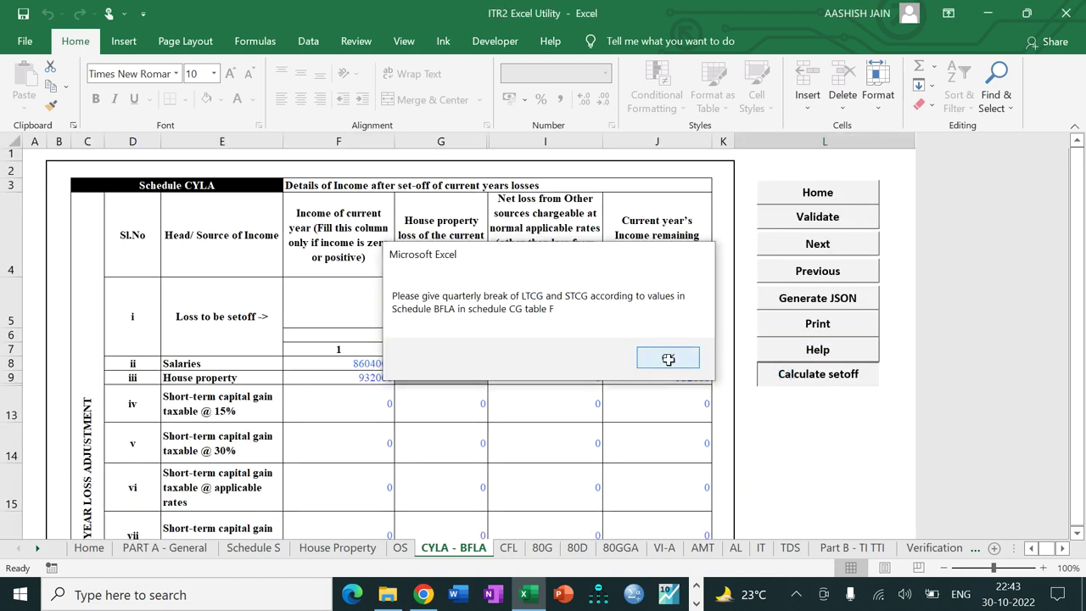
{"action": "left_click", "coordinate": [667, 359]}
{"action": "left_click", "coordinate": [798, 223]}
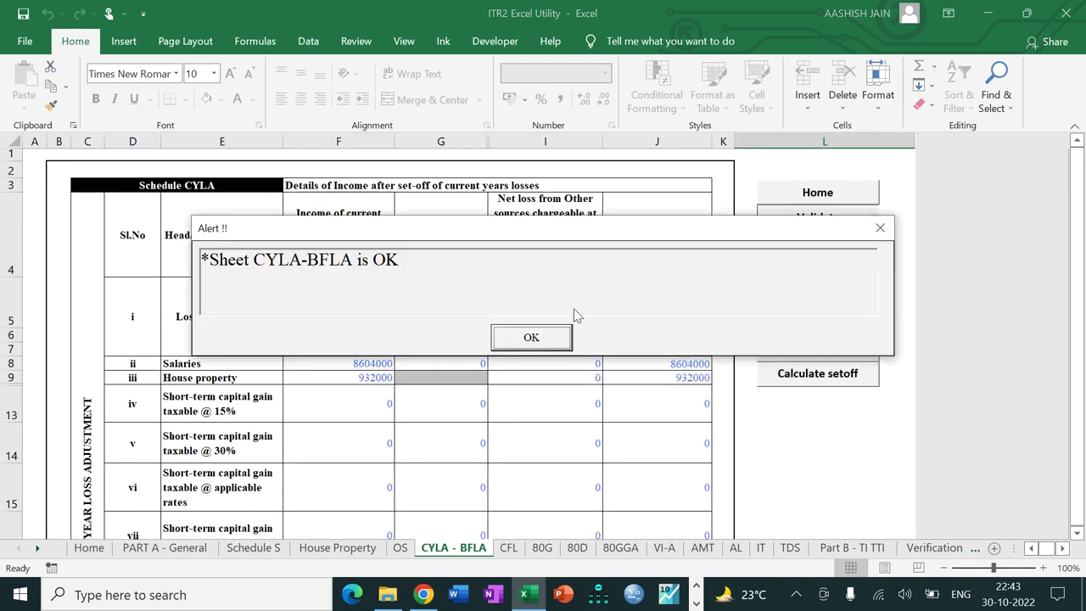
{"action": "left_click", "coordinate": [533, 338]}
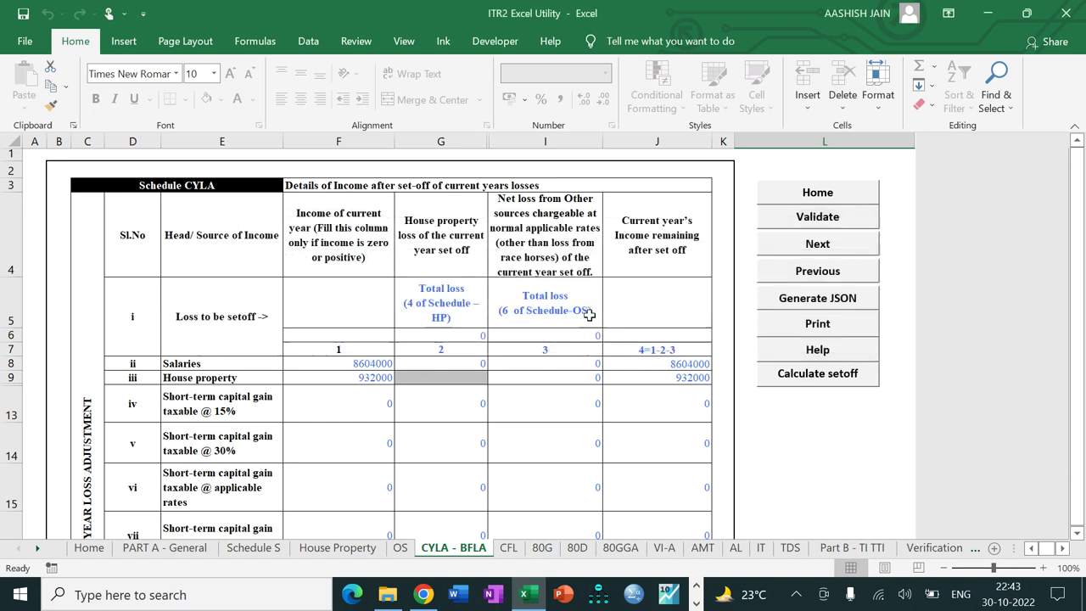
{"action": "left_click", "coordinate": [770, 247]}
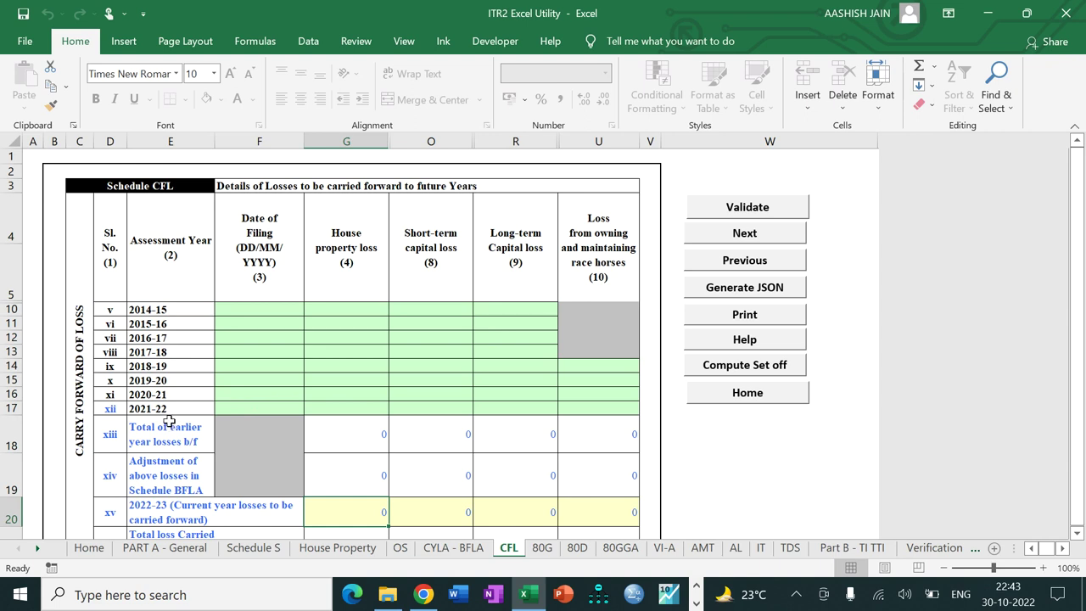
Step: Record a 74000 house property loss for 2021-22 with filing date 15/06/2021
{"action": "left_click", "coordinate": [232, 409]}
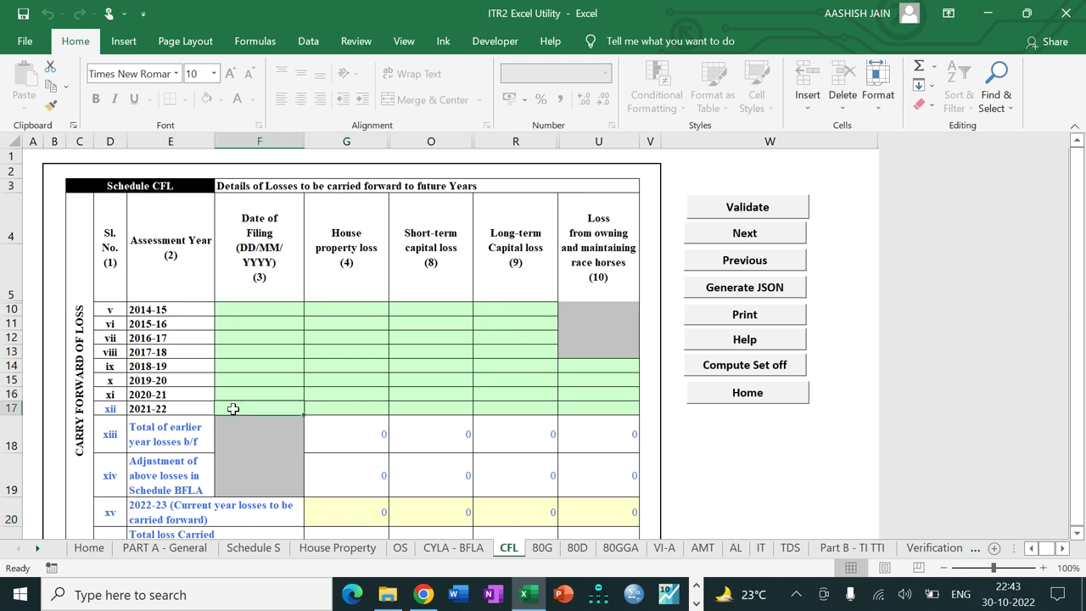
{"action": "key", "text": "Down"}
{"action": "type", "text": "1"}
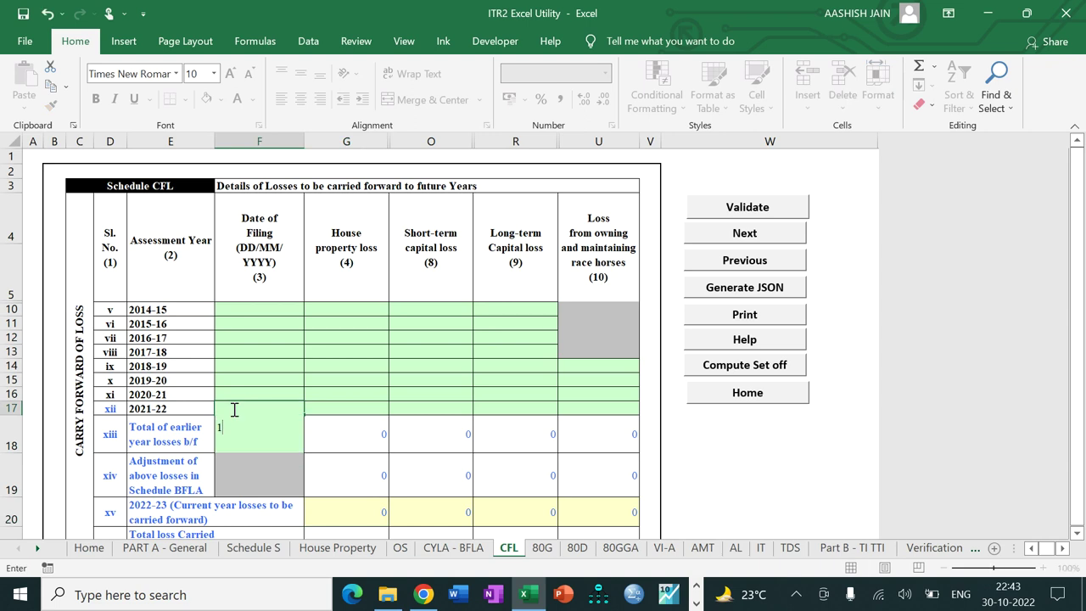
{"action": "type", "text": "5/06/2021"}
{"action": "key", "text": "Tab"}
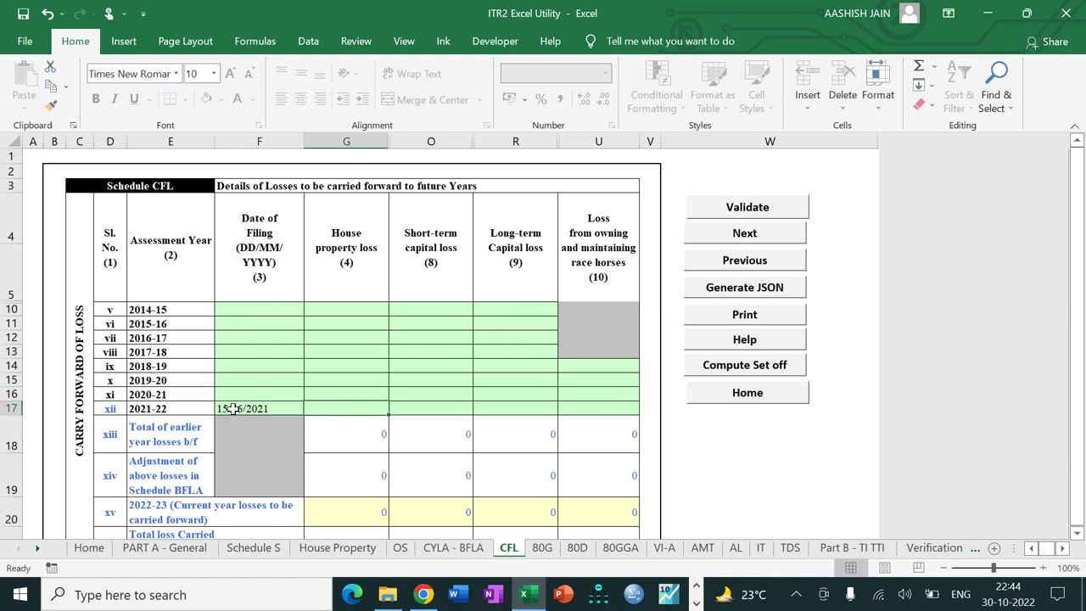
{"action": "key", "text": "Down"}
{"action": "type", "text": "74000"}
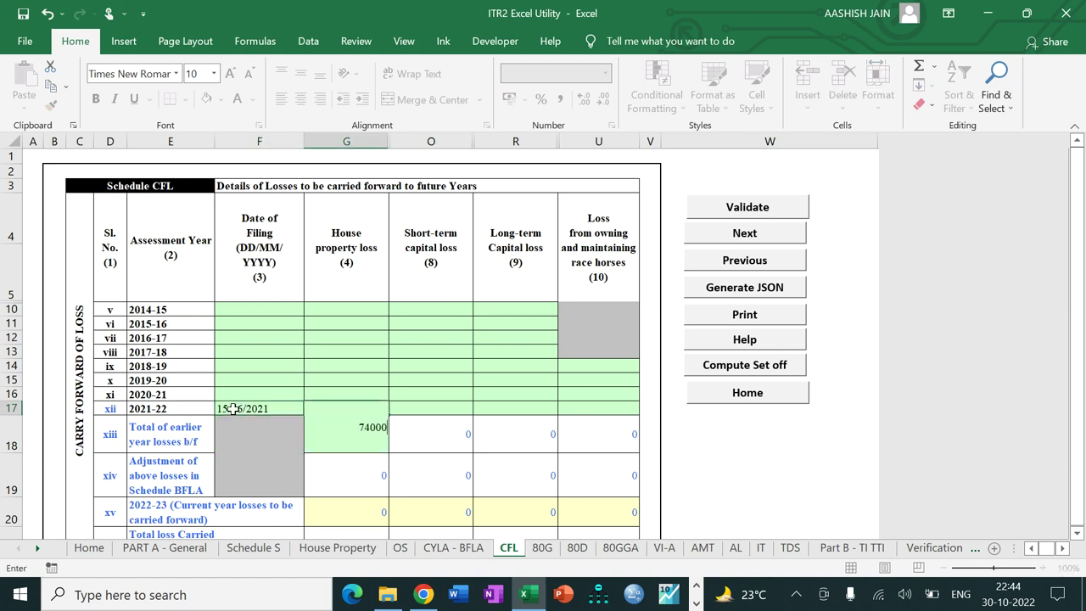
{"action": "key", "text": "Tab"}
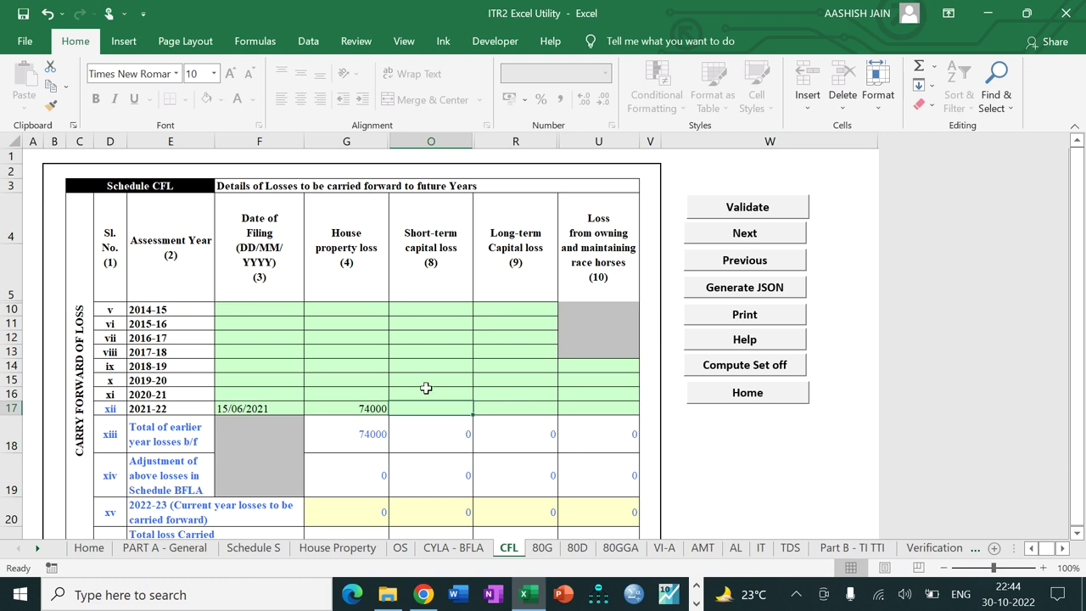
Step: Calculate the CFL set-off, validate the sheet as OK, and advance to 80D
{"action": "left_click", "coordinate": [741, 366]}
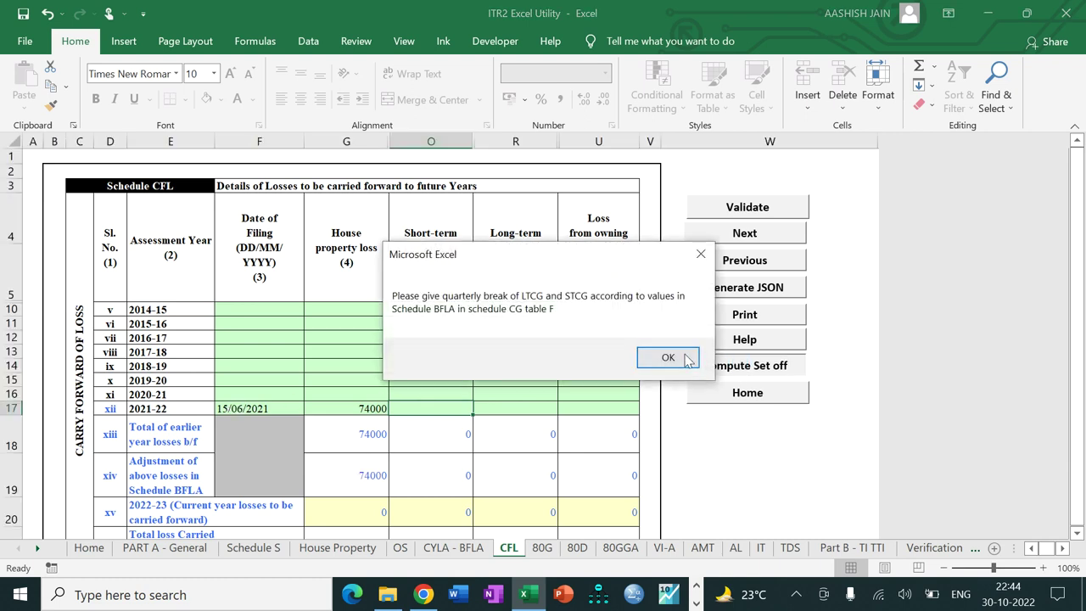
{"action": "left_click", "coordinate": [667, 358]}
{"action": "left_click", "coordinate": [727, 206]}
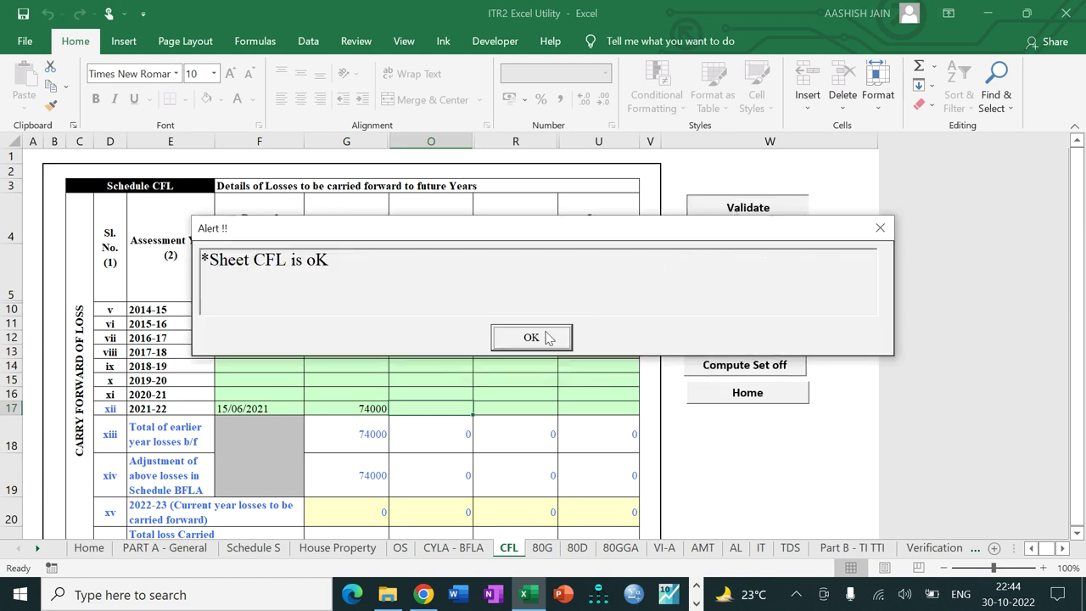
{"action": "left_click", "coordinate": [545, 332]}
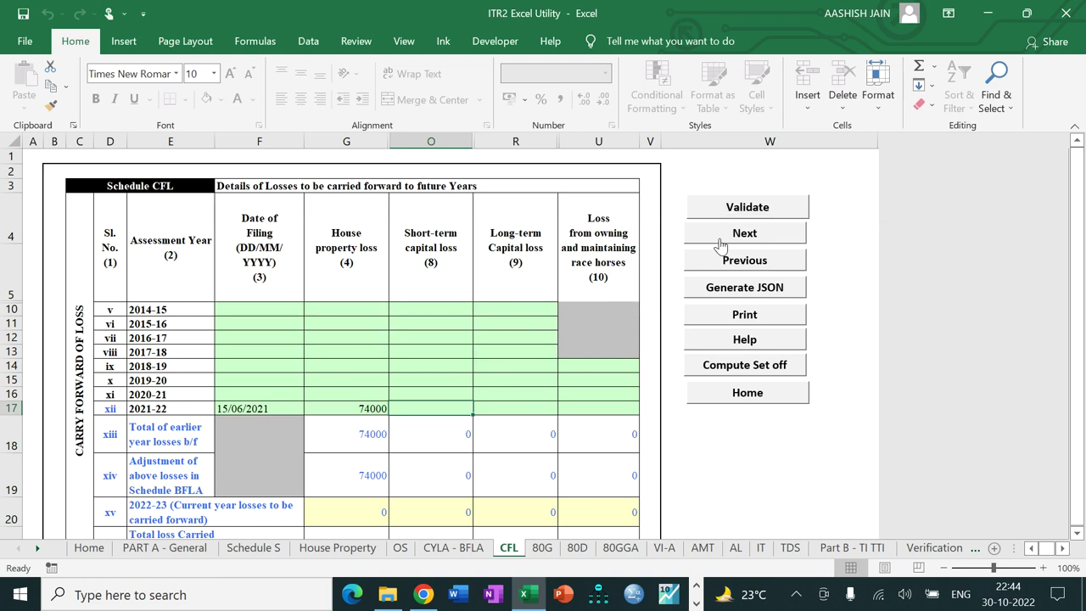
{"action": "left_click", "coordinate": [719, 242]}
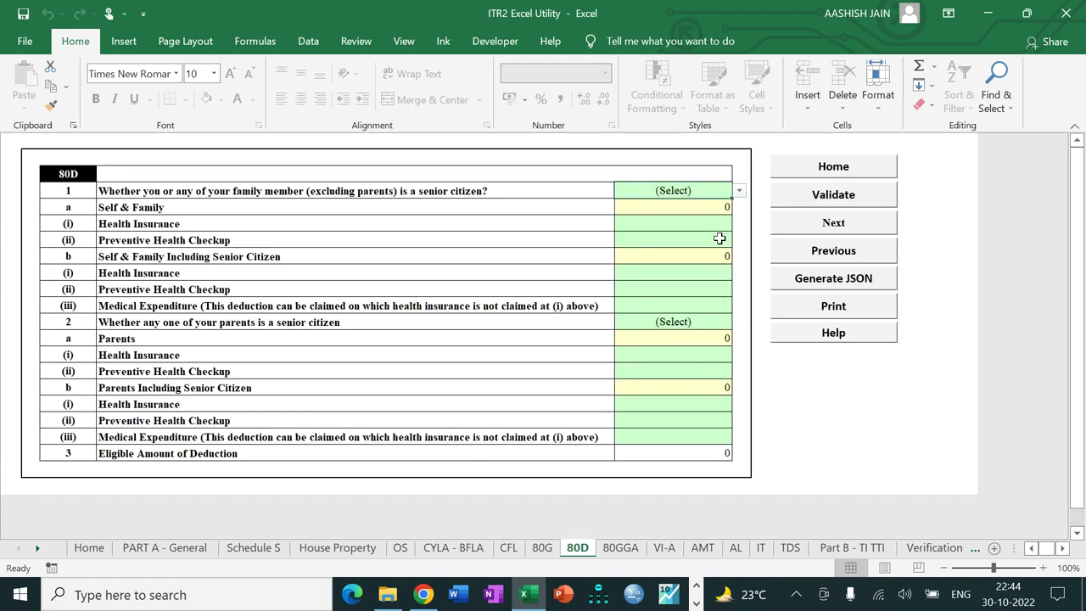
Step: Set the 80D answers to Not Claiming for Self/Family and Not claiming for Parents
{"action": "left_click", "coordinate": [737, 194]}
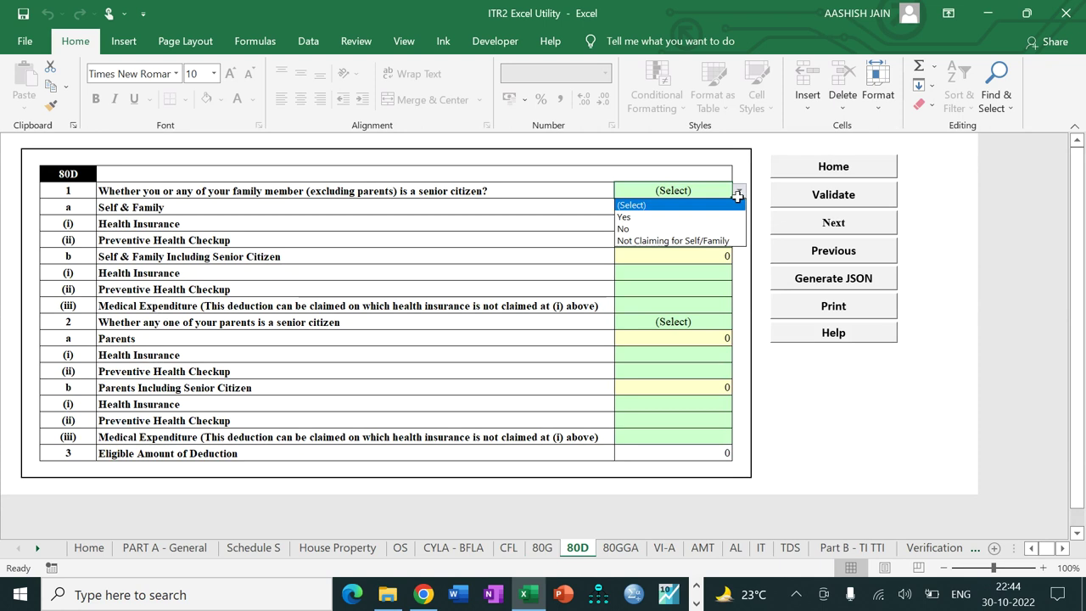
{"action": "left_click", "coordinate": [703, 243]}
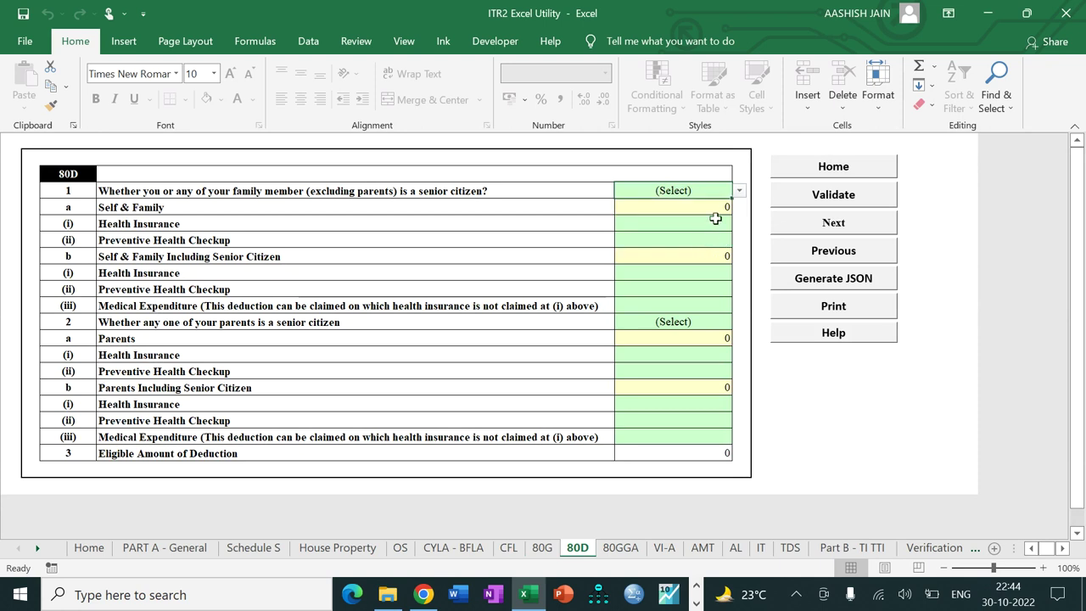
{"action": "left_click", "coordinate": [738, 191]}
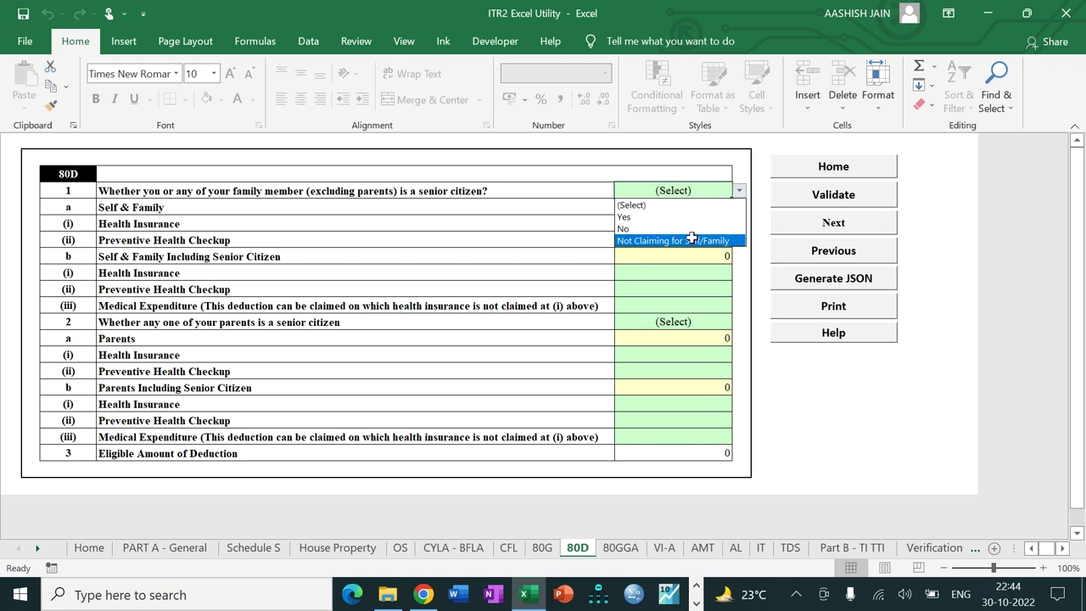
{"action": "left_click", "coordinate": [693, 240]}
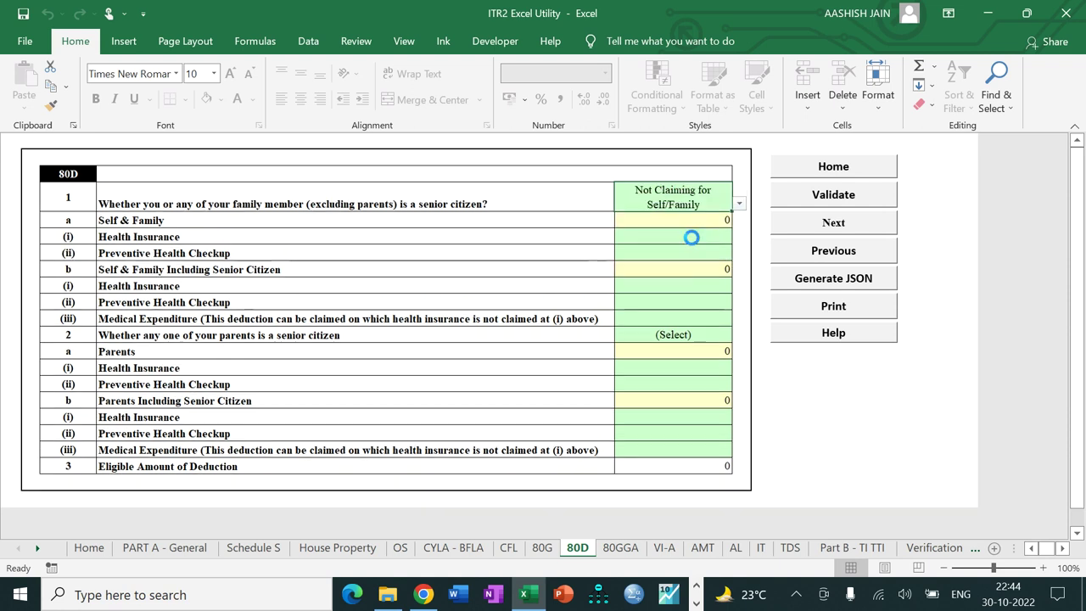
{"action": "left_click", "coordinate": [690, 334]}
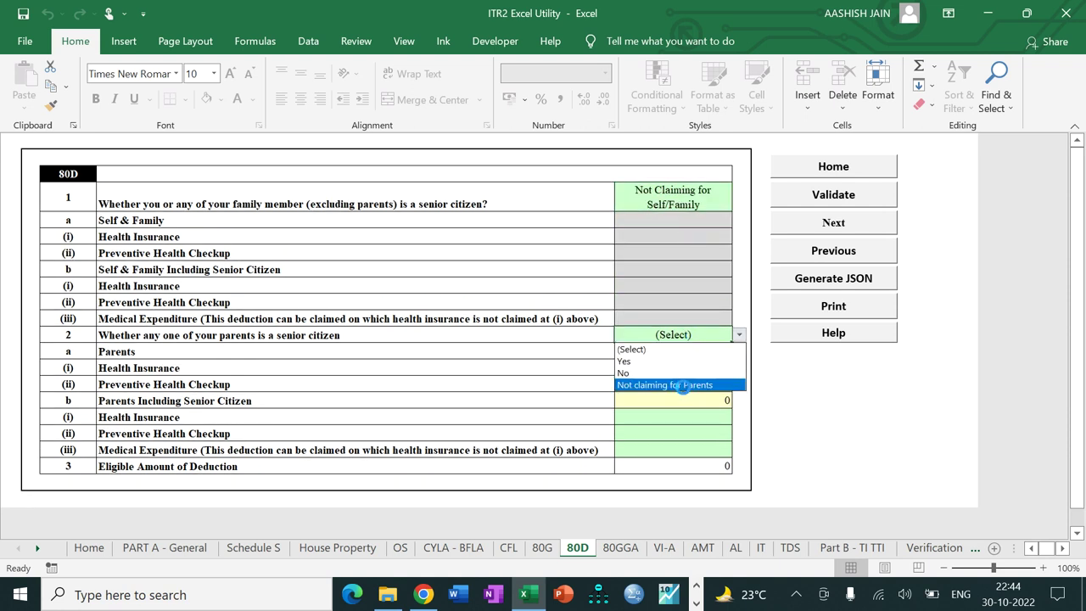
{"action": "left_click", "coordinate": [682, 386]}
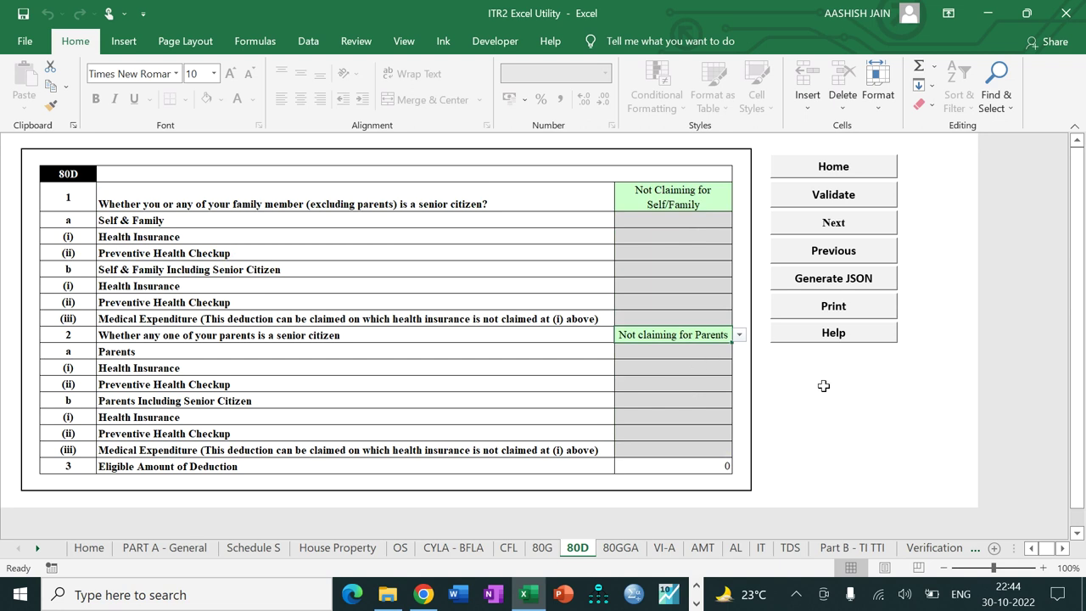
Step: Validate the 80D sheet as OK and advance to the next schedule
{"action": "left_click", "coordinate": [823, 204]}
{"action": "left_click", "coordinate": [530, 341]}
{"action": "left_click", "coordinate": [810, 223]}
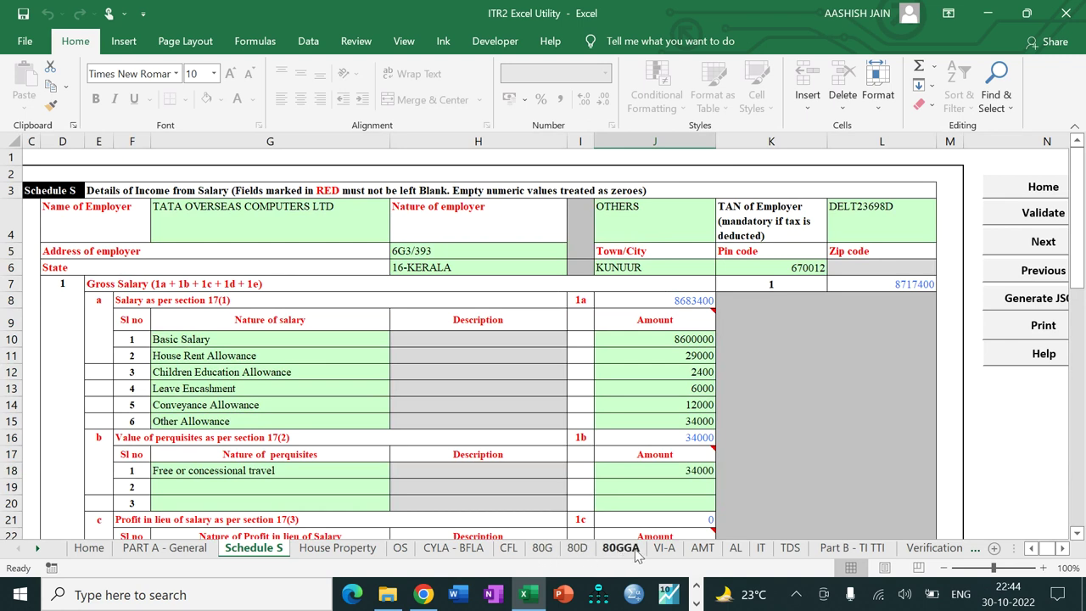
Step: On the VI-A sheet, enter 112200 under 80C and 20000 under 80CCD(1B)
{"action": "left_click", "coordinate": [664, 550]}
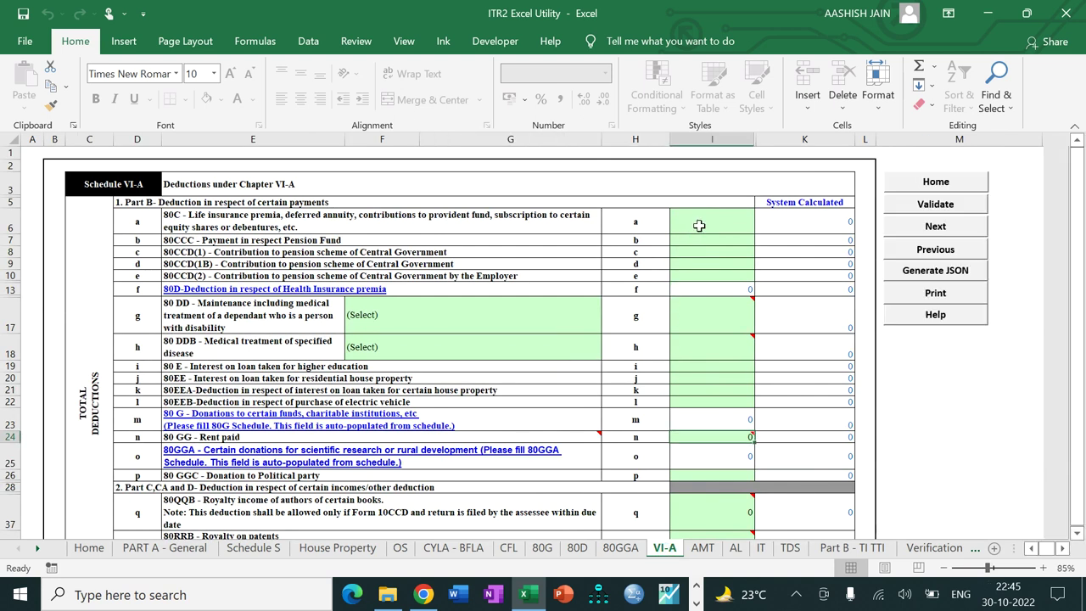
{"action": "left_click", "coordinate": [699, 225]}
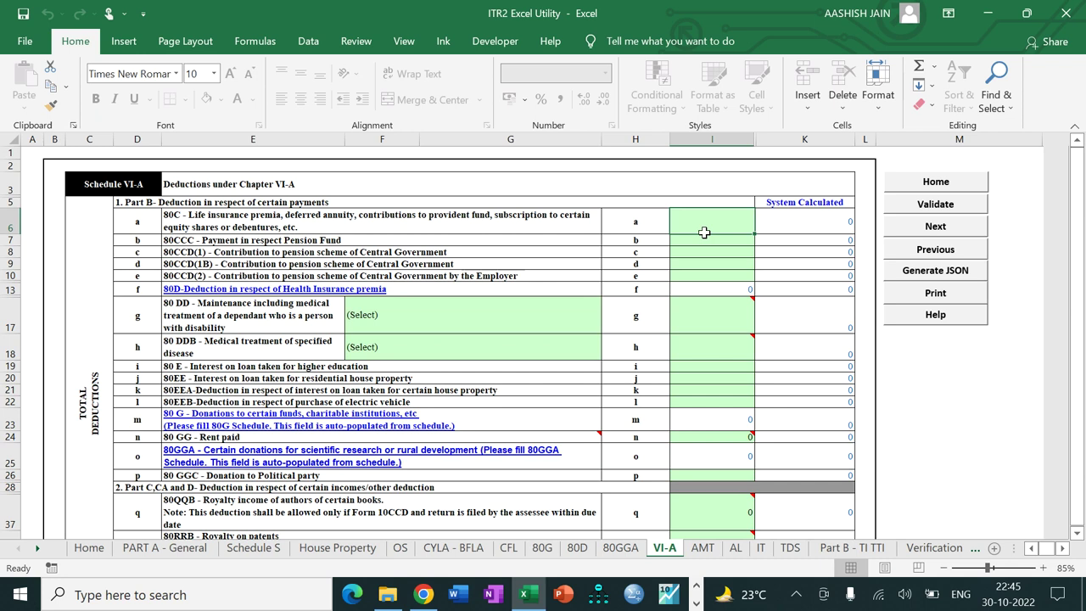
{"action": "type", "text": "112200"}
{"action": "key", "text": "Return"}
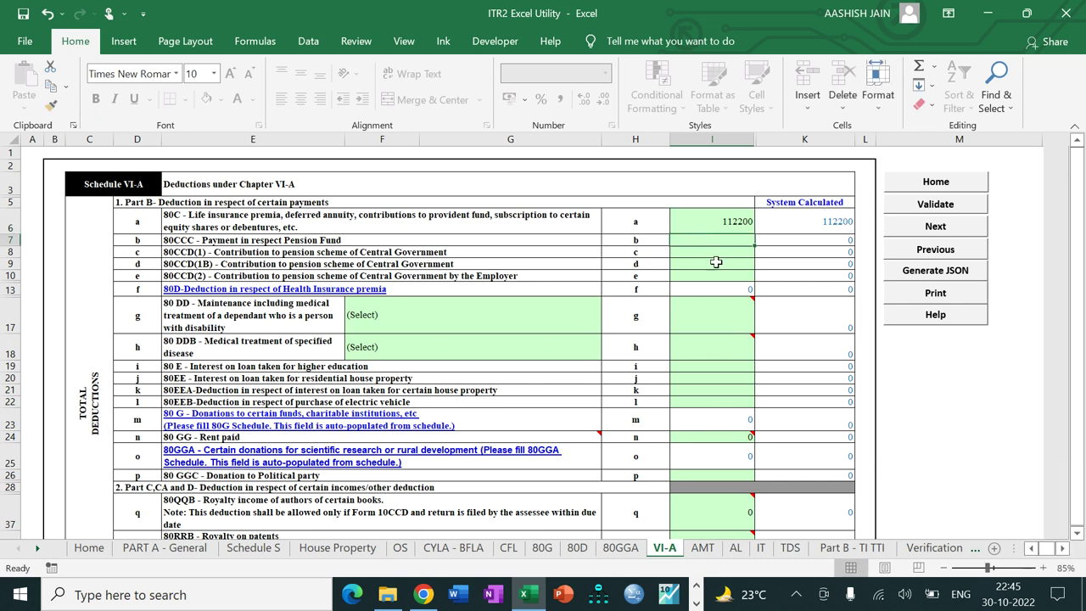
{"action": "left_click", "coordinate": [716, 262]}
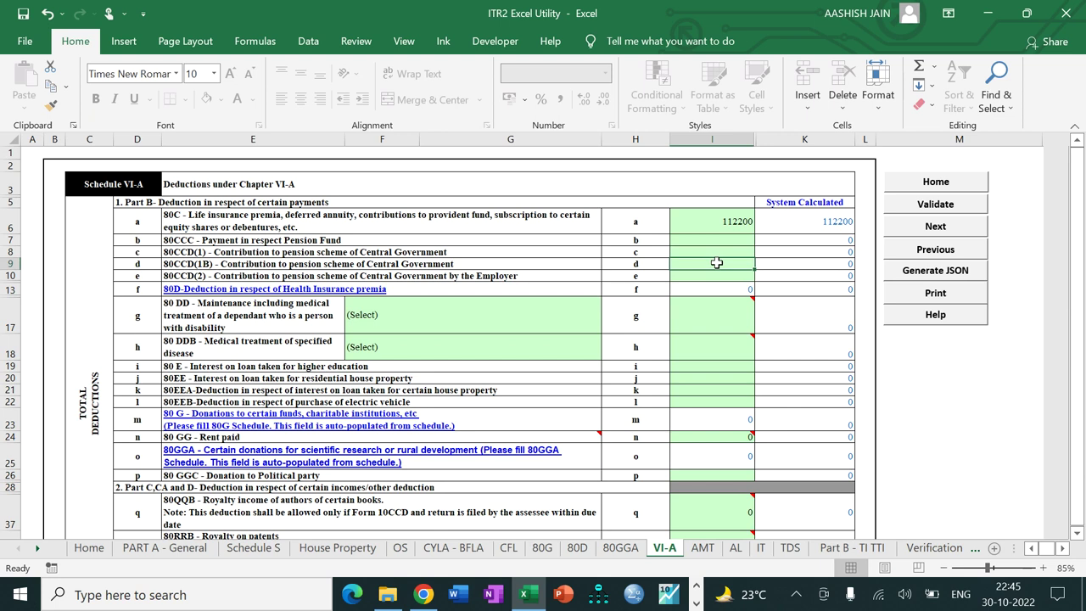
{"action": "type", "text": "20000"}
{"action": "key", "text": "Return"}
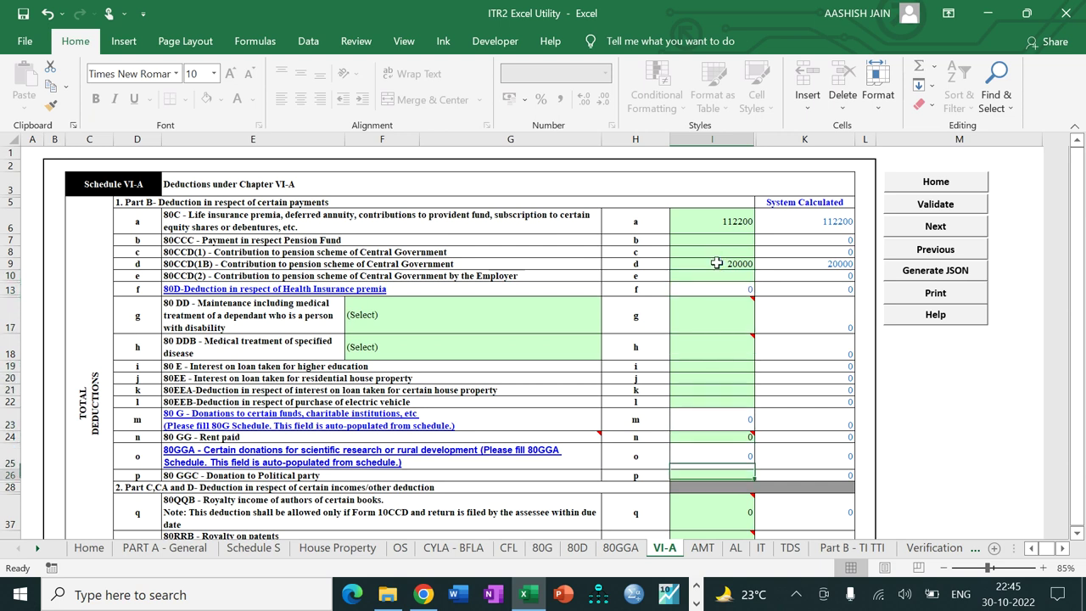
Step: Enter 132930 under 80TTA in cell I40
{"action": "scroll", "coordinate": [717, 263], "scroll_direction": "down", "scroll_amount": 1}
{"action": "scroll", "coordinate": [717, 263], "scroll_direction": "down", "scroll_amount": 2}
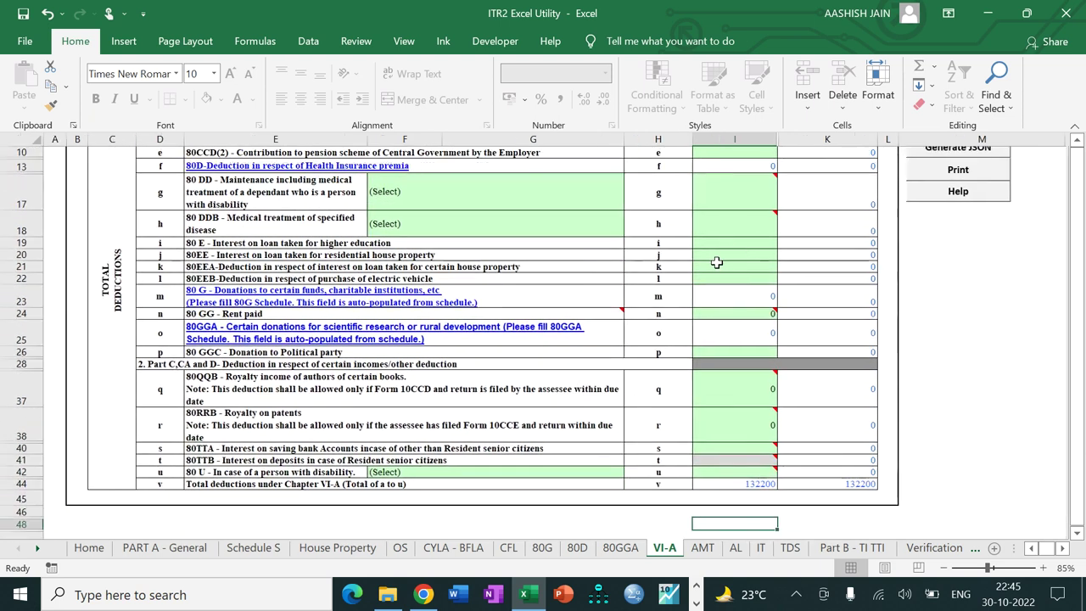
{"action": "key", "text": "Up"}
{"action": "key", "text": "Up"}
{"action": "key", "text": "Up"}
{"action": "key", "text": "Up"}
{"action": "key", "text": "Up"}
{"action": "key", "text": "Up"}
{"action": "key", "text": "Up"}
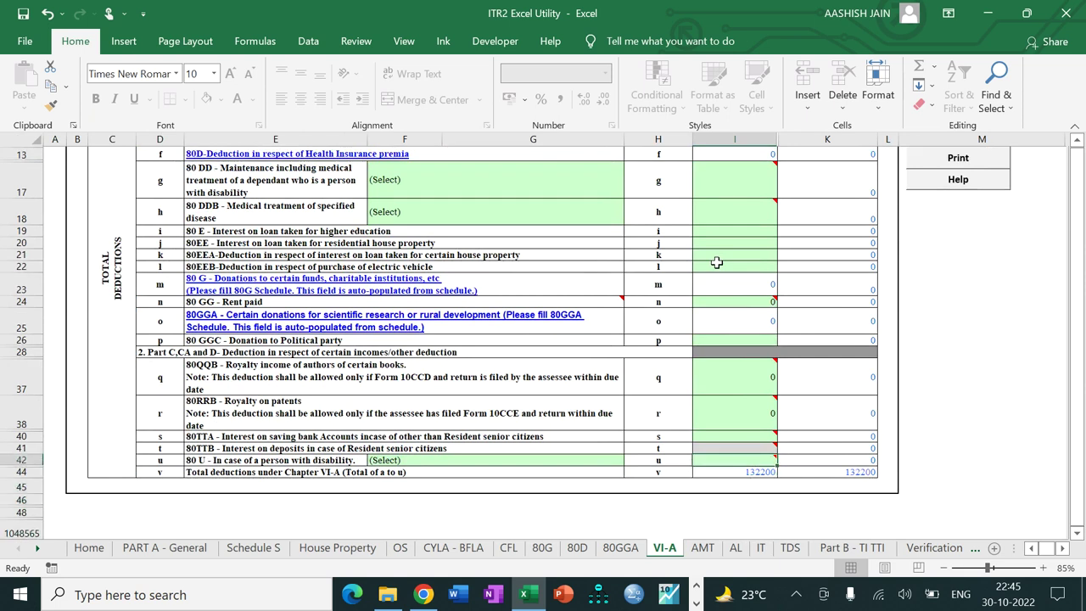
{"action": "type", "text": "1"}
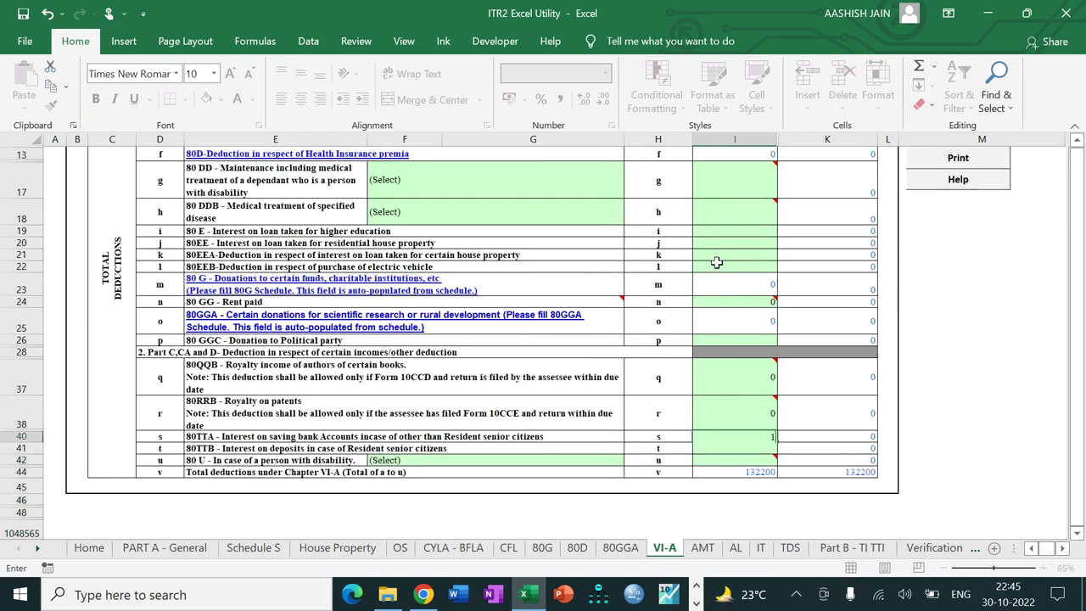
{"action": "type", "text": "32930"}
{"action": "key", "text": "Return"}
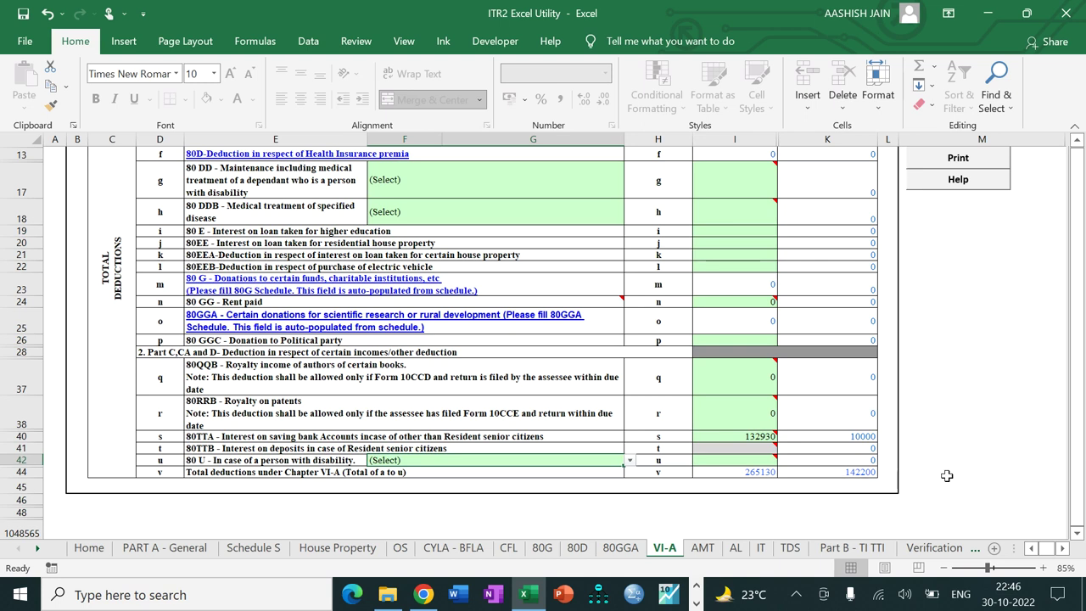
{"action": "left_click_drag", "start_coordinate": [1081, 447], "coordinate": [1082, 365]}
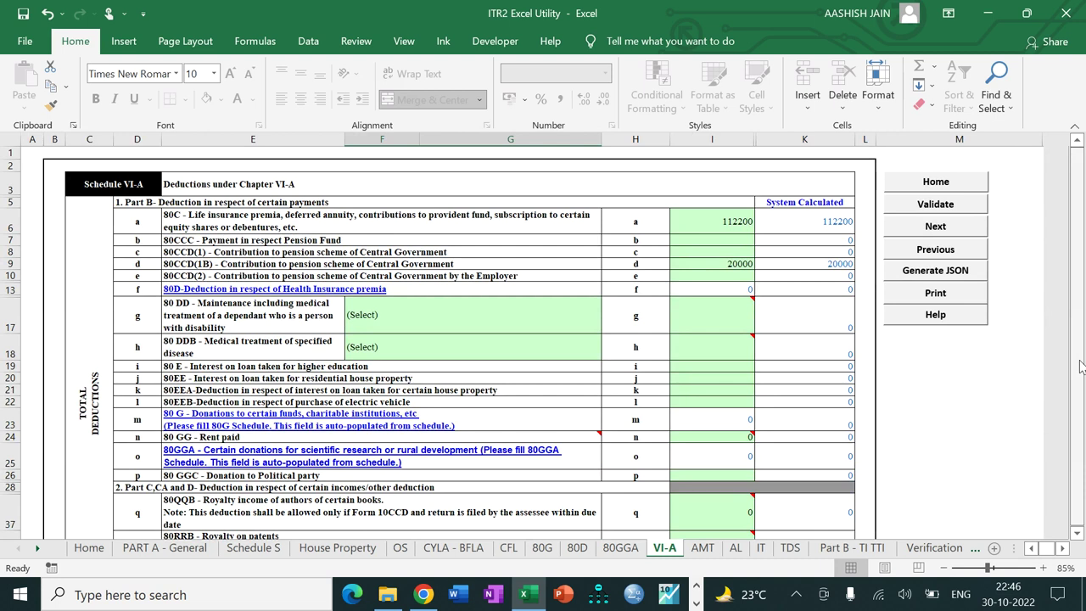
Step: Validate the VI-A sheet, move to Schedule AL, and answer Yes to owning immovable assets
{"action": "left_click", "coordinate": [945, 204]}
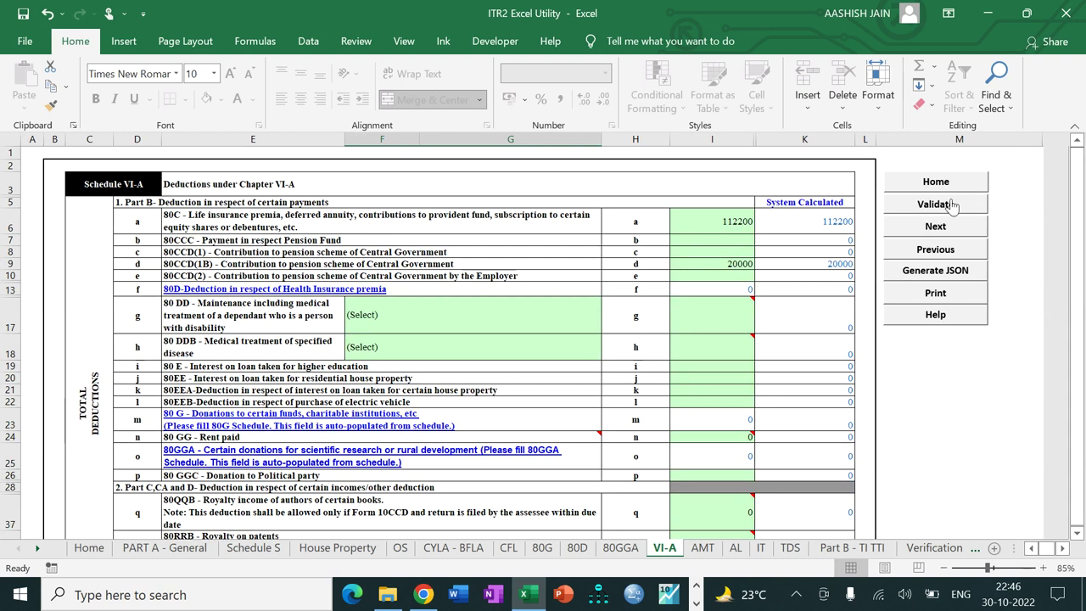
{"action": "left_click", "coordinate": [547, 342]}
{"action": "left_click", "coordinate": [933, 226]}
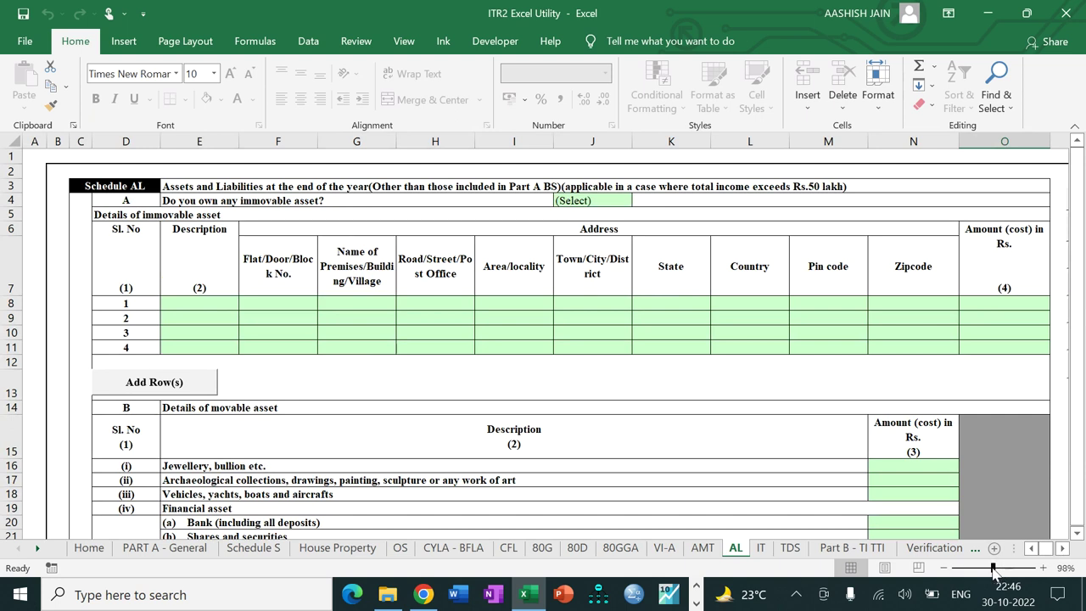
{"action": "left_click_drag", "start_coordinate": [993, 568], "coordinate": [989, 569]}
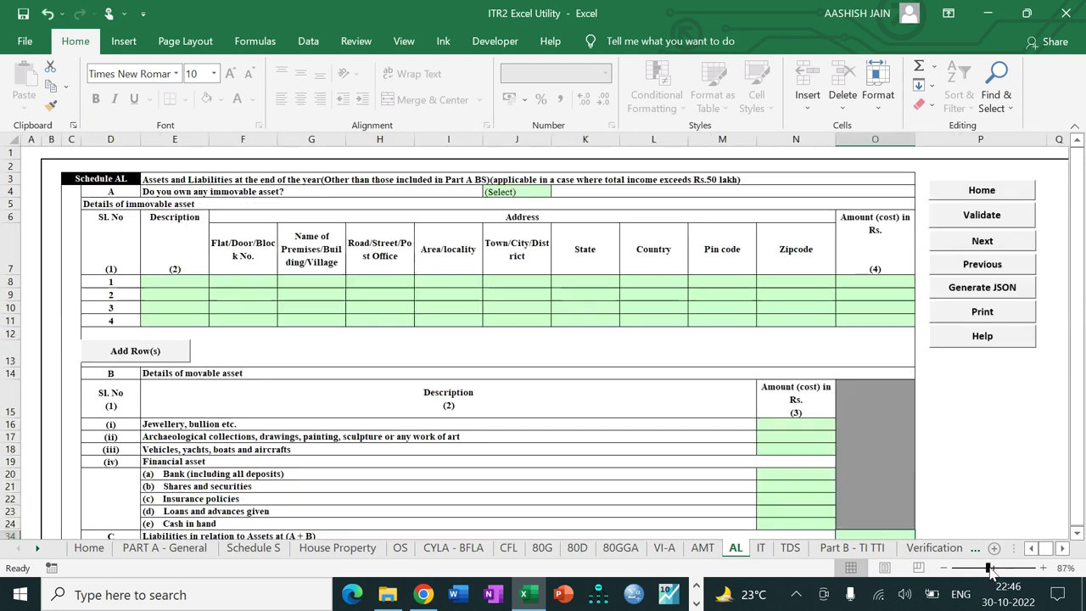
{"action": "left_click", "coordinate": [533, 192]}
{"action": "left_click", "coordinate": [519, 214]}
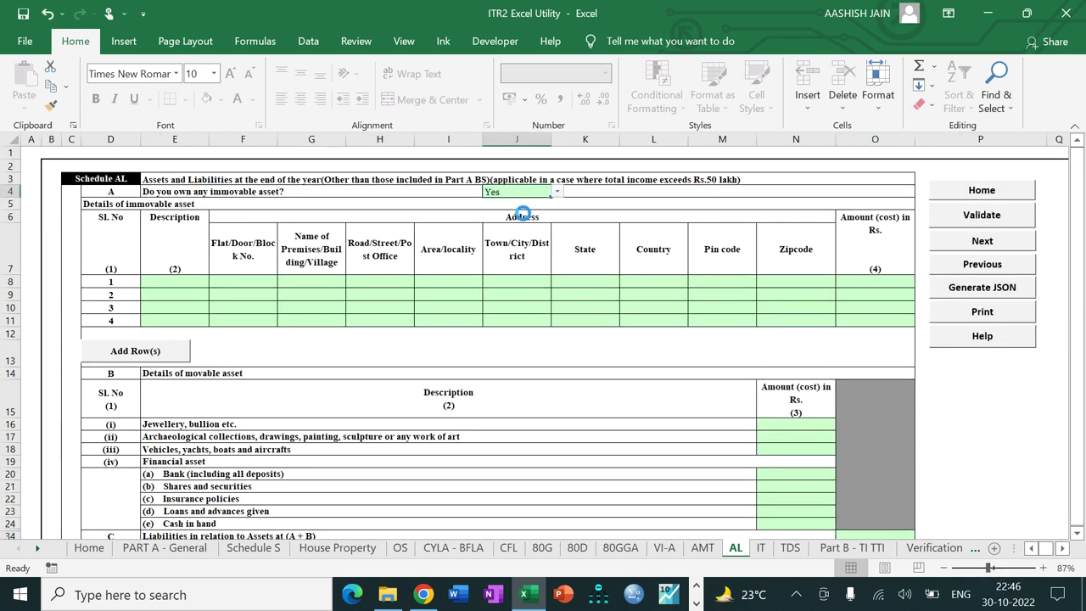
{"action": "left_click", "coordinate": [190, 283]}
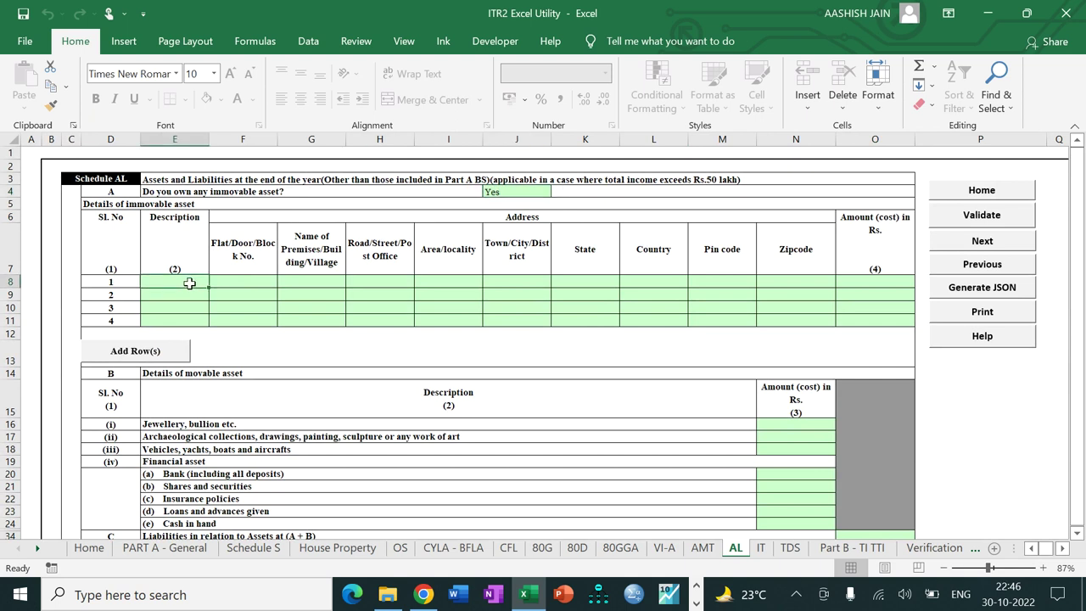
{"action": "type", "text": "HOUSE"}
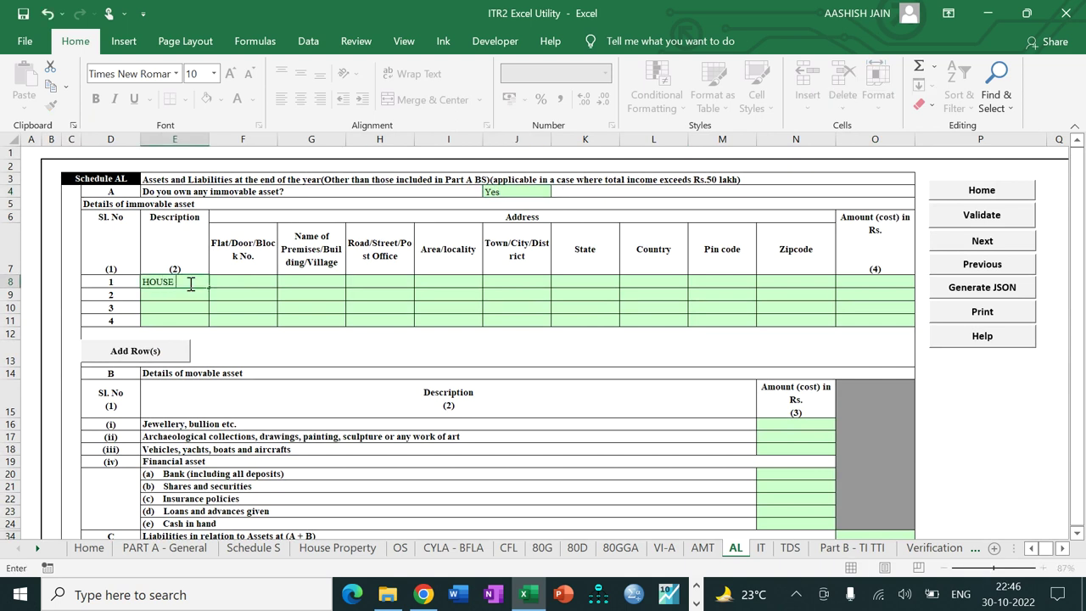
{"action": "type", "text": " PROPERTY"}
{"action": "key", "text": "Tab"}
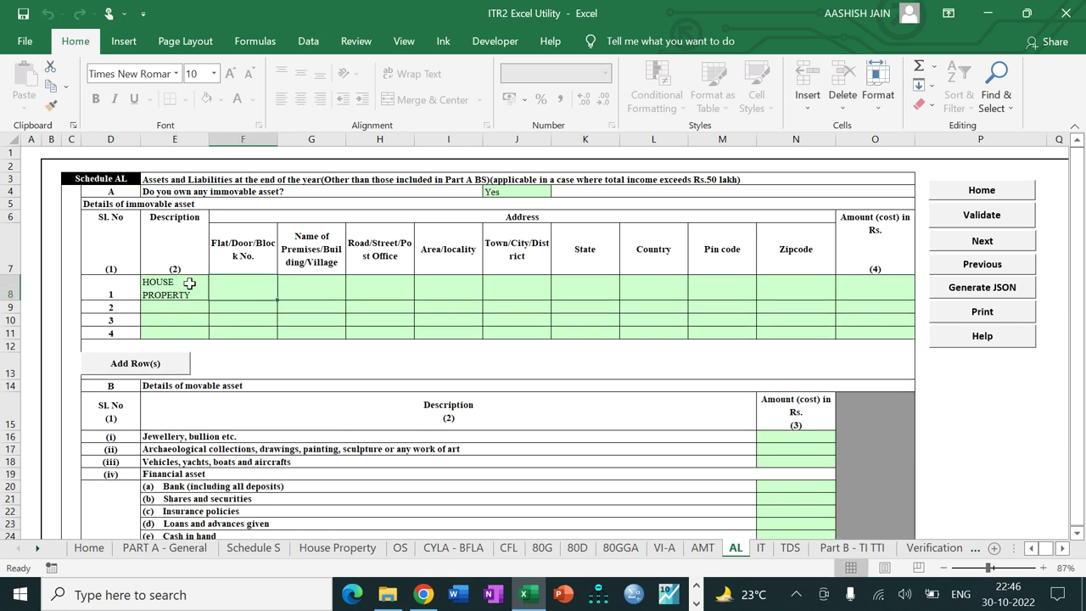
{"action": "key", "text": "Tab"}
{"action": "key", "text": "Tab"}
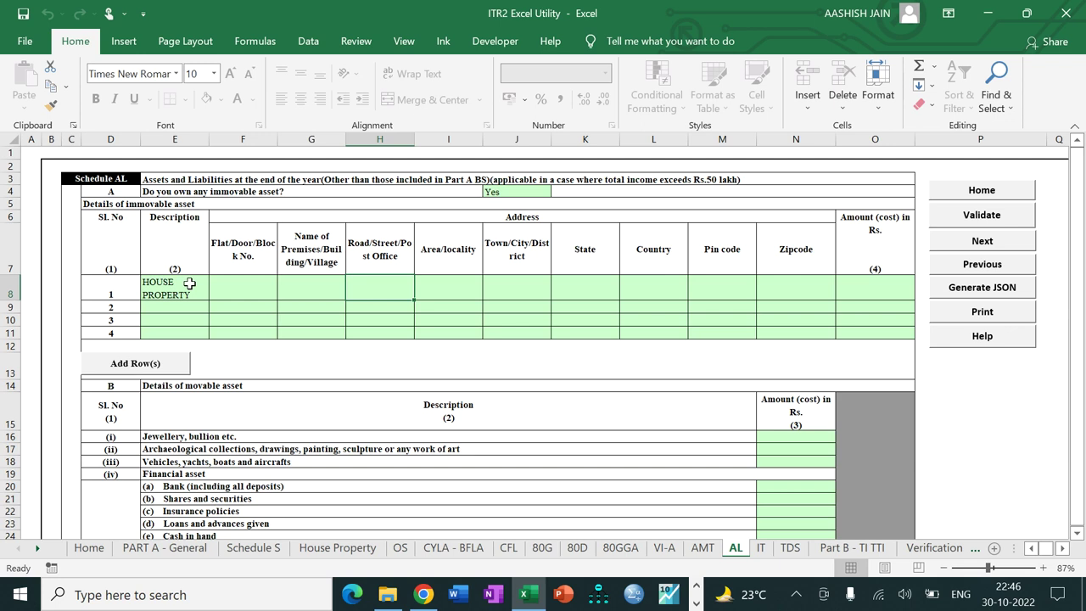
{"action": "key", "text": "Tab"}
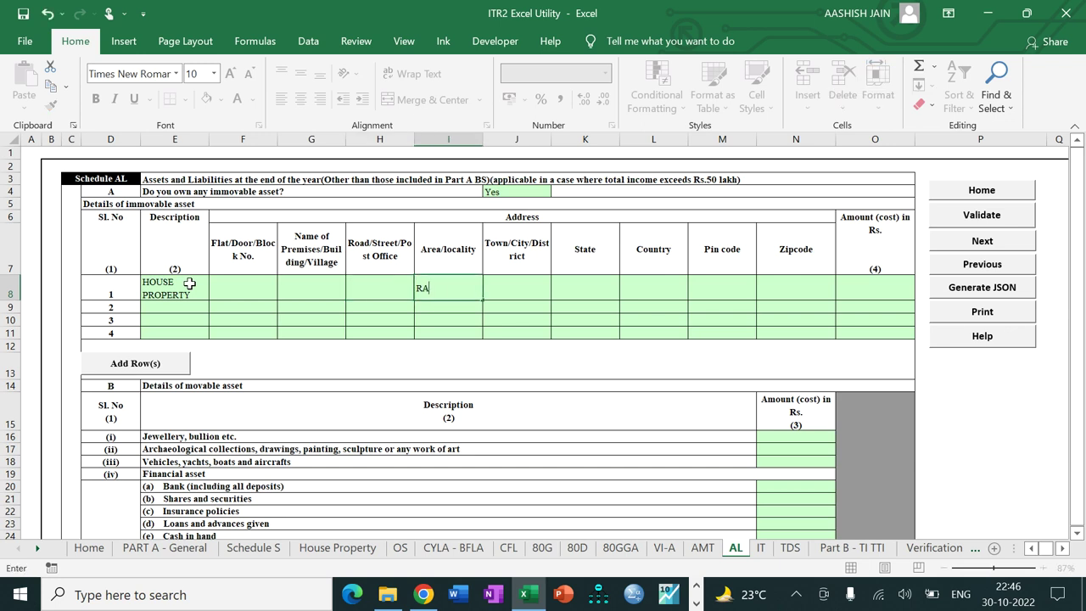
{"action": "key", "text": "Tab"}
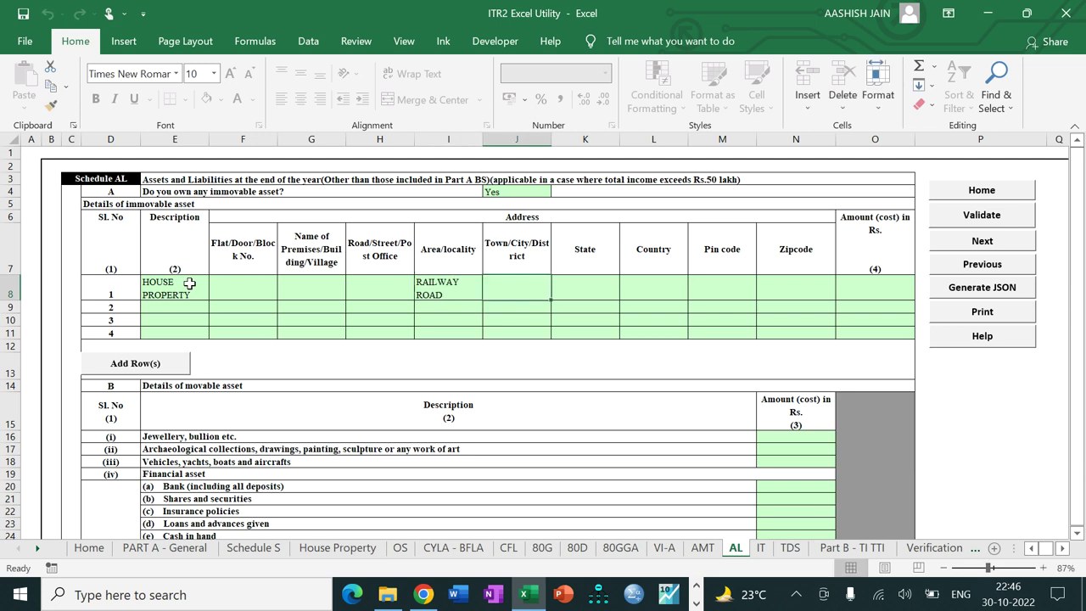
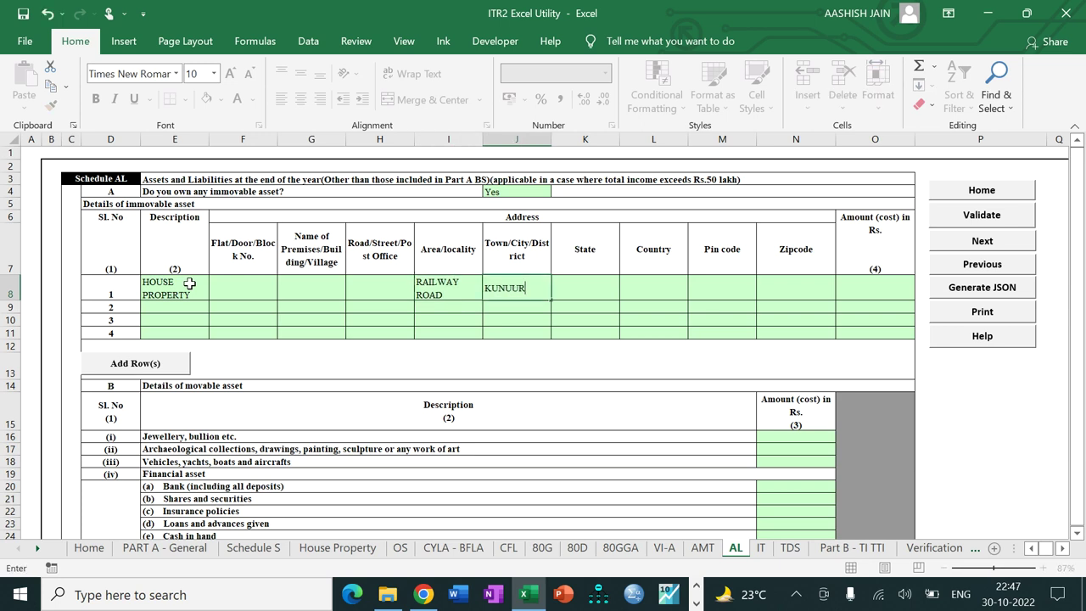
{"action": "key", "text": "Tab"}
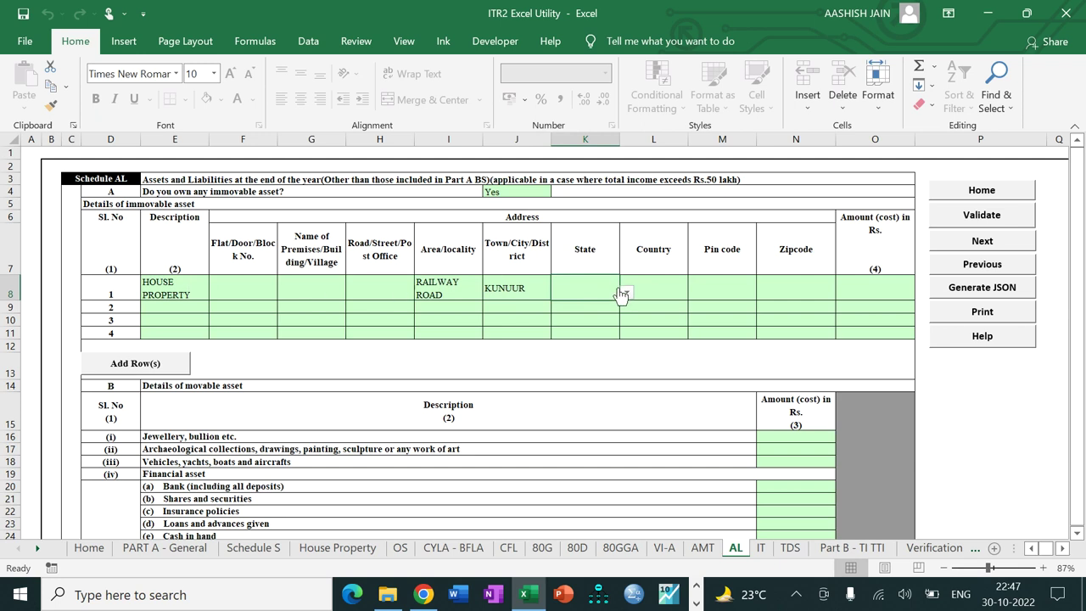
Step: Set the property's state to 16-KERALA and its pin code to 670003
{"action": "left_click", "coordinate": [626, 292]}
{"action": "left_click_drag", "start_coordinate": [629, 319], "coordinate": [628, 339]}
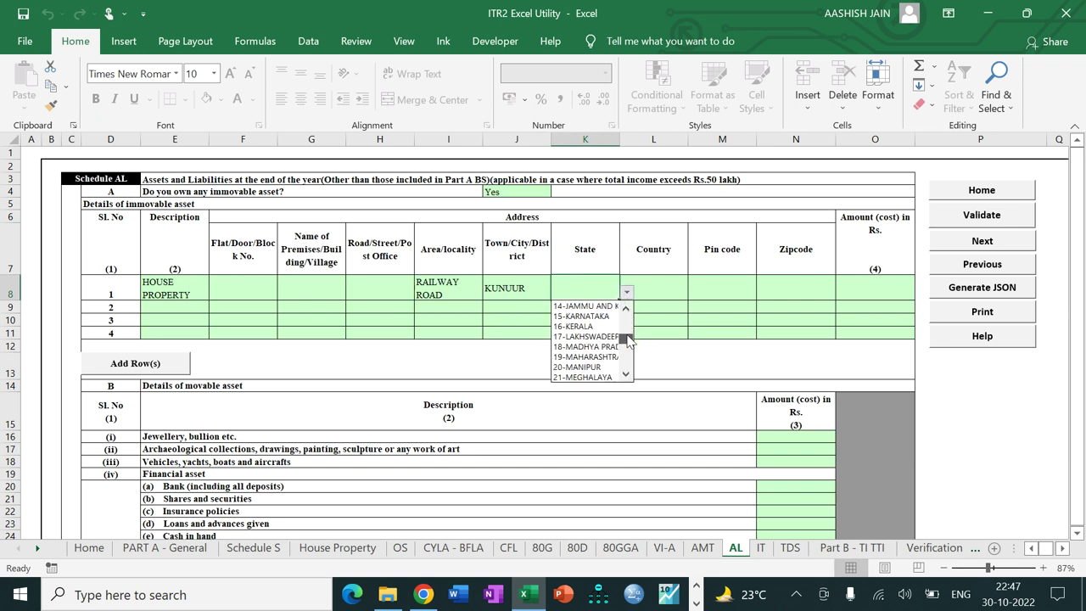
{"action": "left_click", "coordinate": [583, 326]}
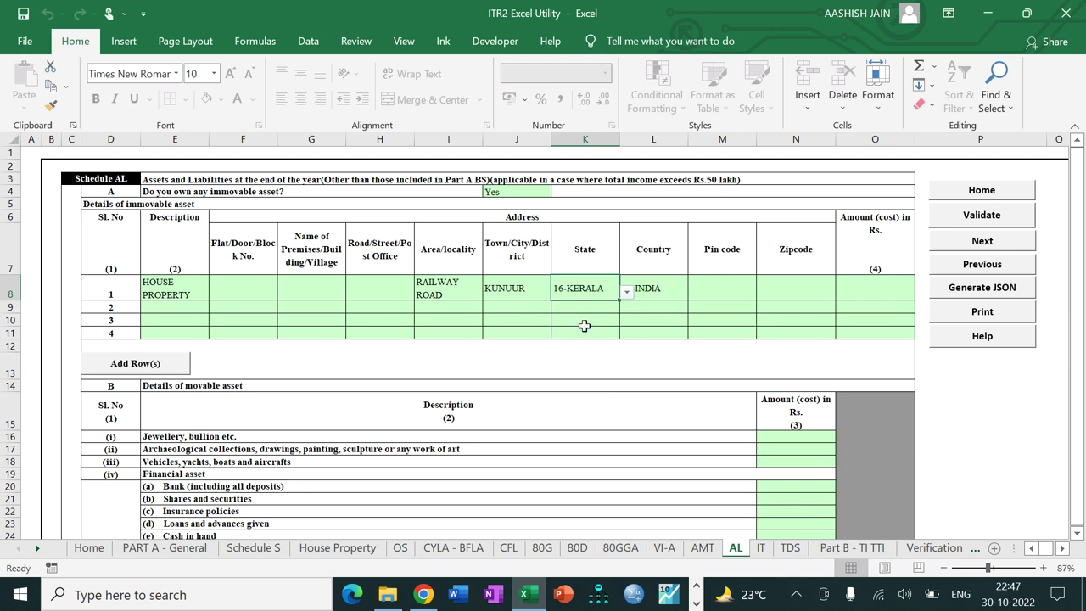
{"action": "left_click", "coordinate": [721, 287]}
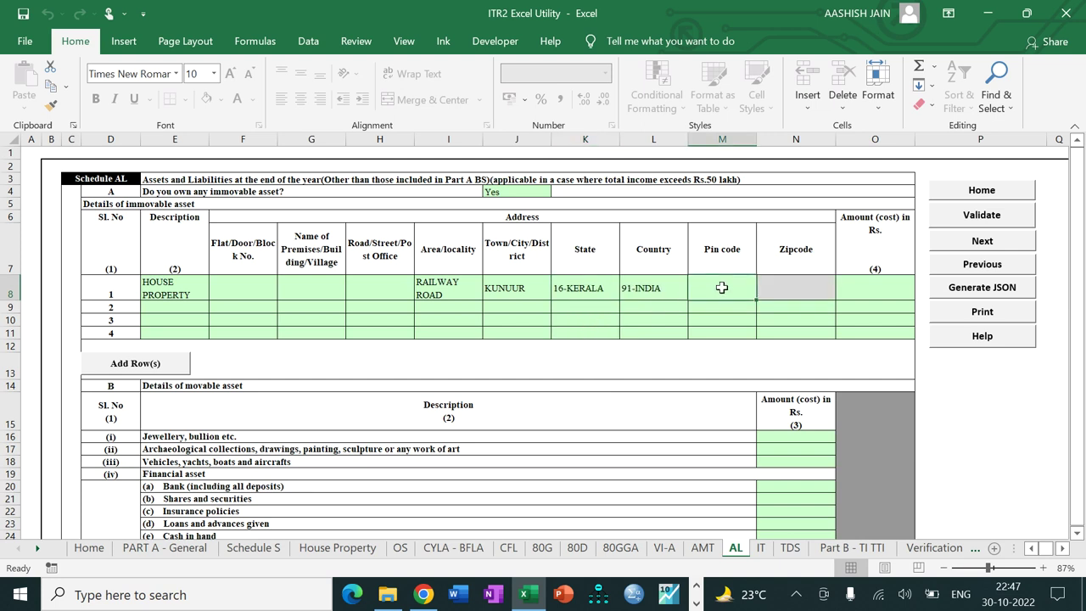
{"action": "type", "text": "670003"}
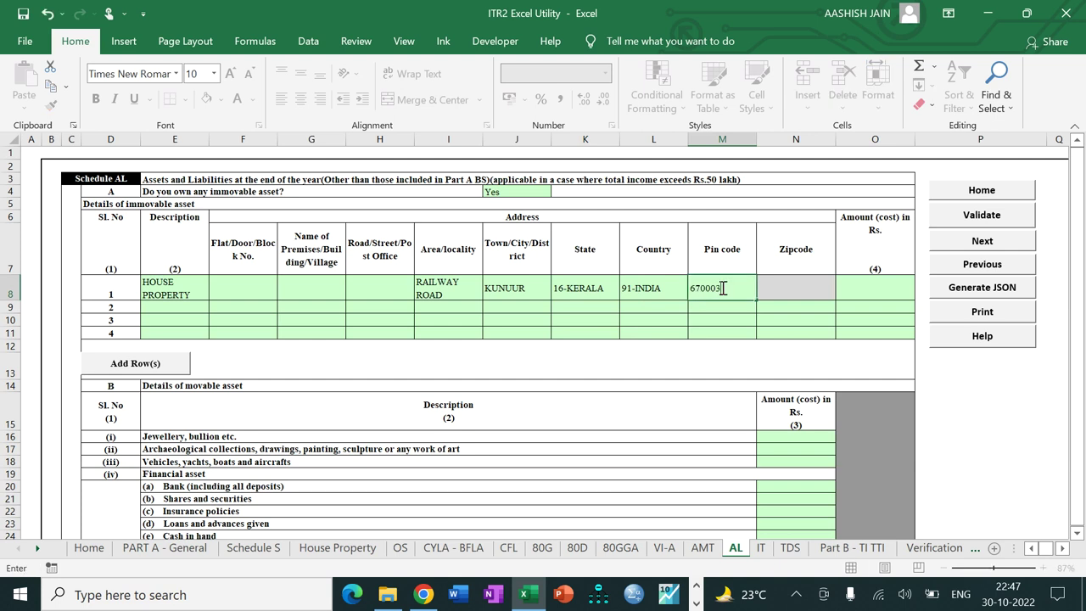
{"action": "key", "text": "Tab"}
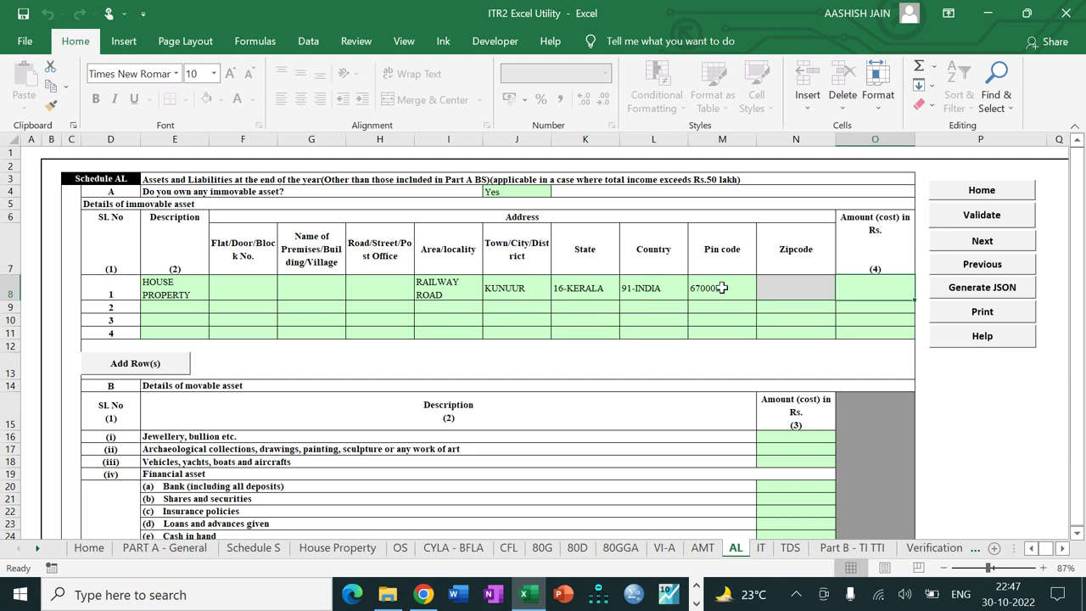
Step: Enter 7000000 as the house property's cost, correcting an extra zero
{"action": "type", "text": "700"}
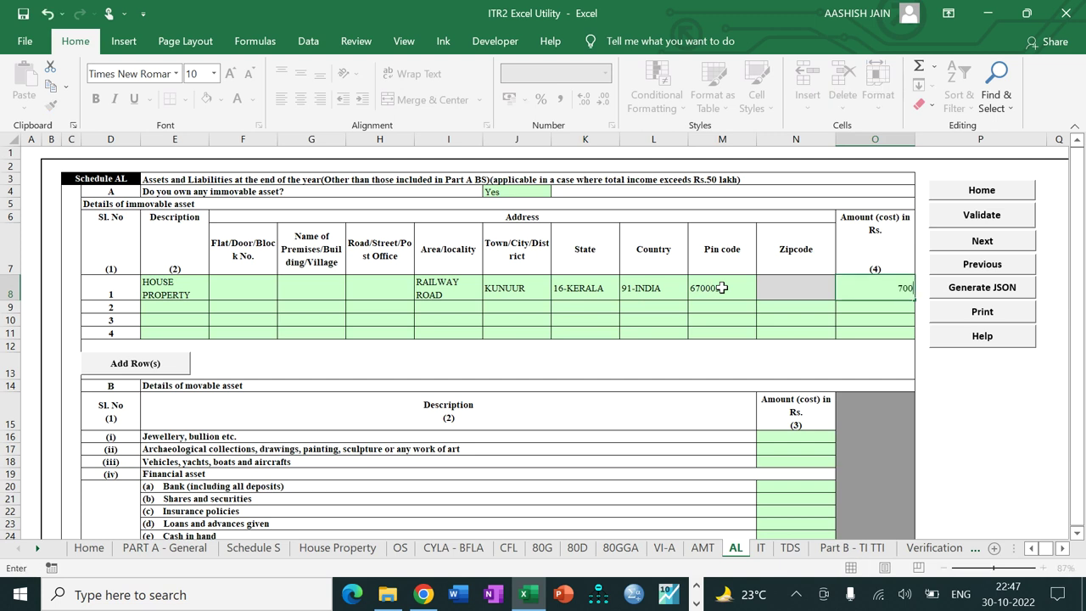
{"action": "type", "text": "00000"}
{"action": "key", "text": "BackSpace"}
{"action": "key", "text": "BackSpace"}
{"action": "key", "text": "BackSpace"}
{"action": "key", "text": "BackSpace"}
{"action": "key", "text": "BackSpace"}
{"action": "key", "text": "BackSpace"}
{"action": "type", "text": "00000"}
{"action": "key", "text": "Return"}
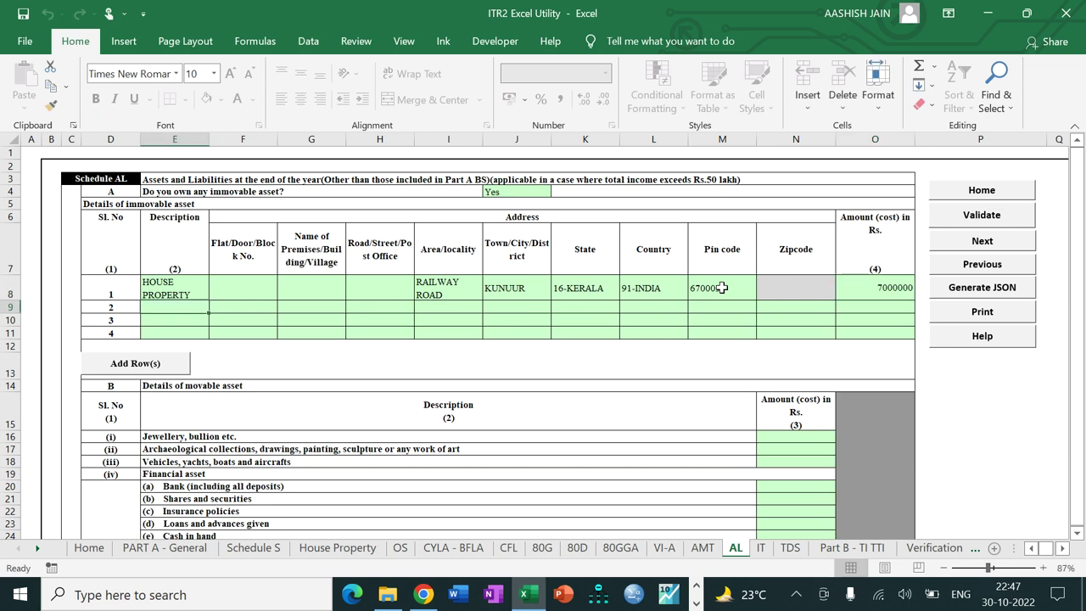
Step: Enter 0 for jewellery and artwork, and 650000 for vehicles, yachts and boats
{"action": "left_click", "coordinate": [802, 434]}
{"action": "type", "text": "0"}
{"action": "key", "text": "Return"}
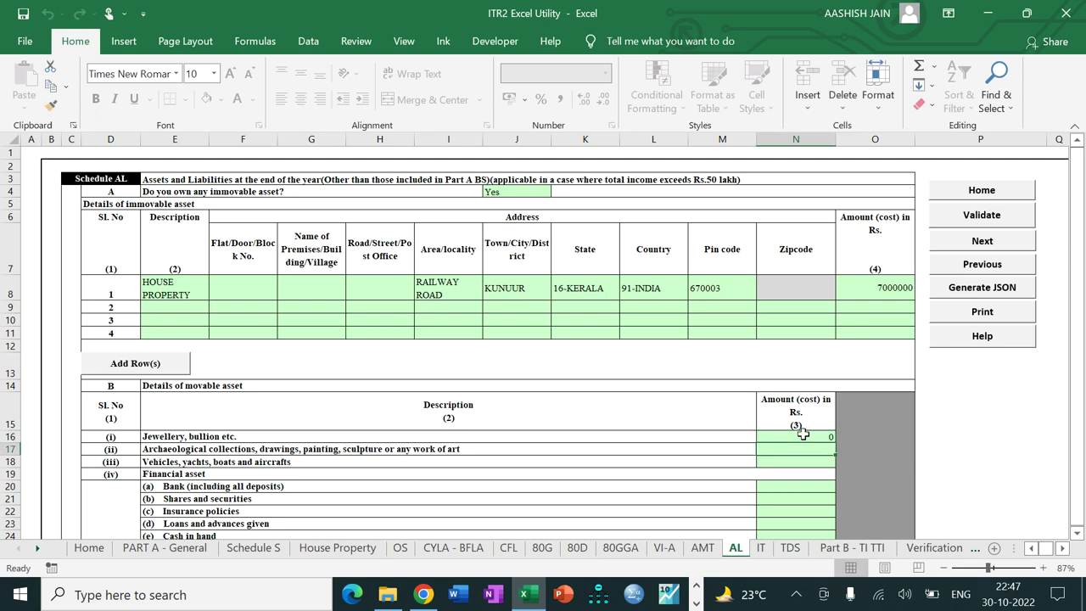
{"action": "type", "text": "0"}
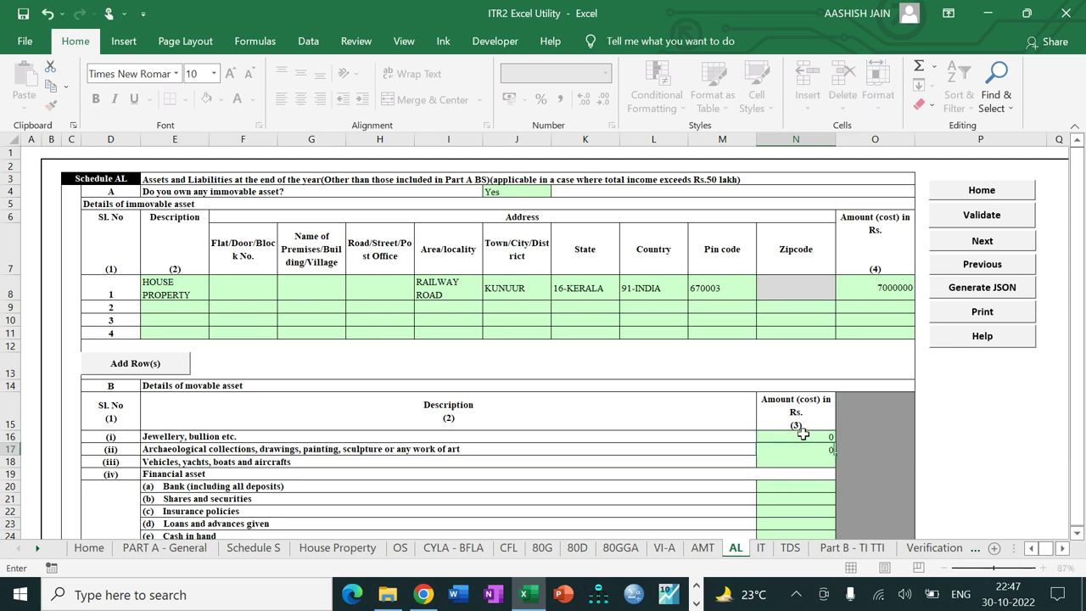
{"action": "key", "text": "Return"}
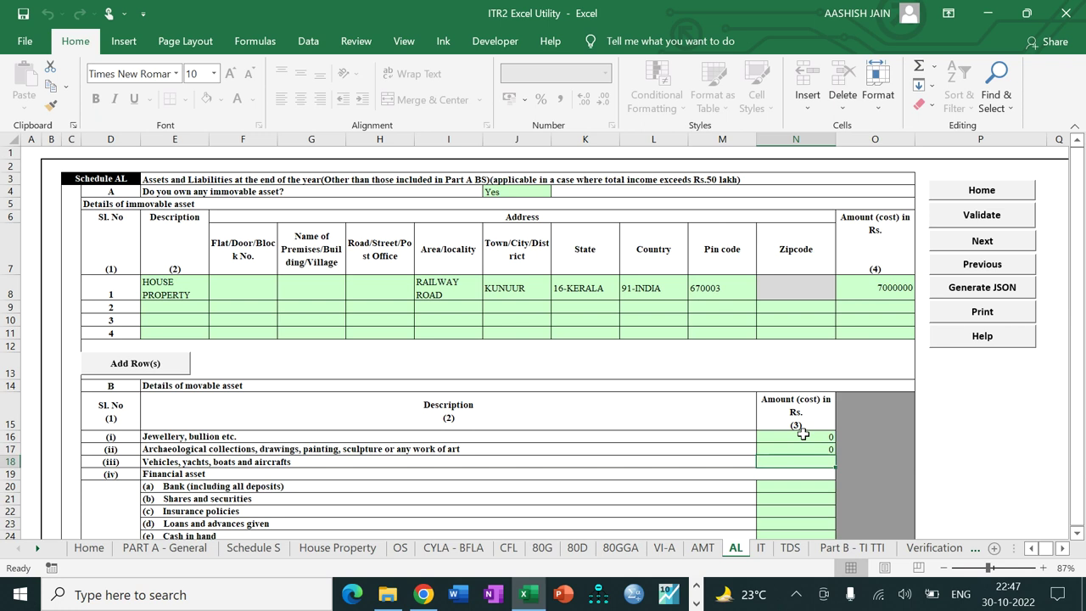
{"action": "type", "text": "650000"}
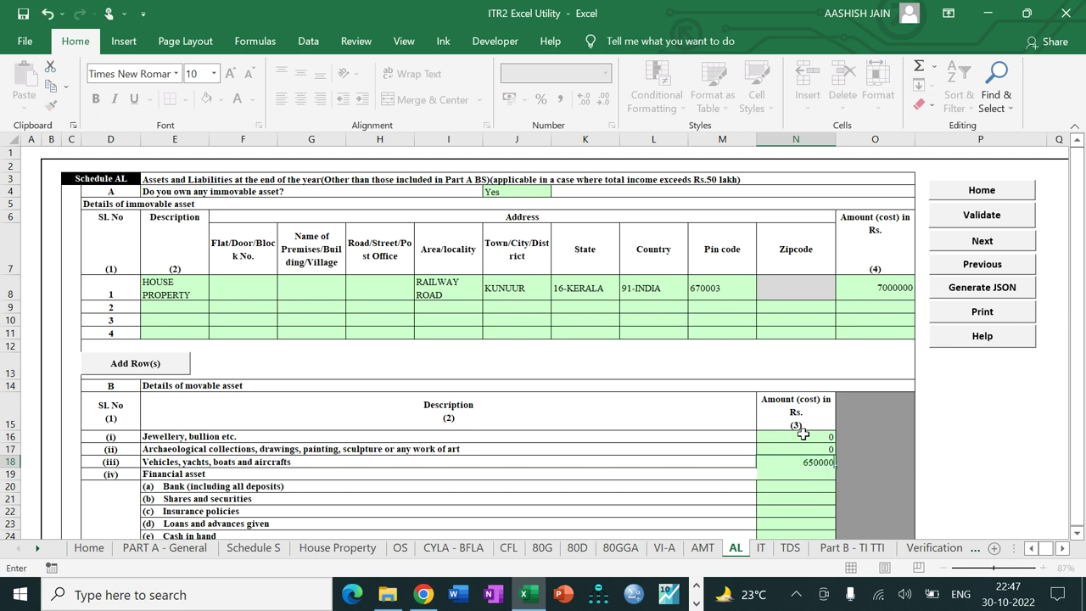
{"action": "key", "text": "Return"}
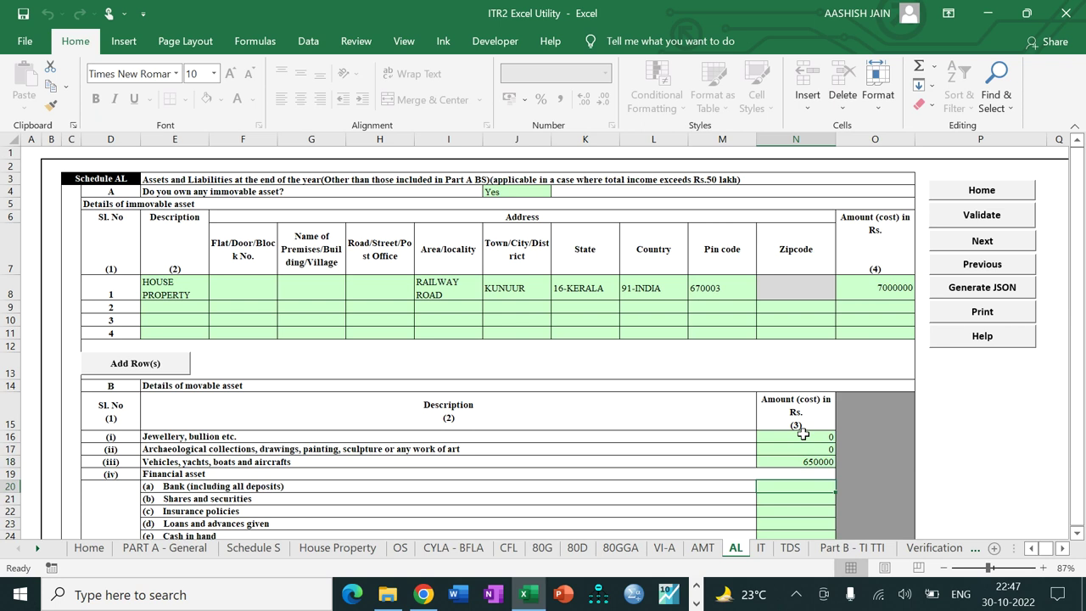
Step: Enter 0 for deposits, shares, insurance and loans, 203000 cash in hand, and 2000 liabilities
{"action": "type", "text": "0"}
{"action": "key", "text": "Return"}
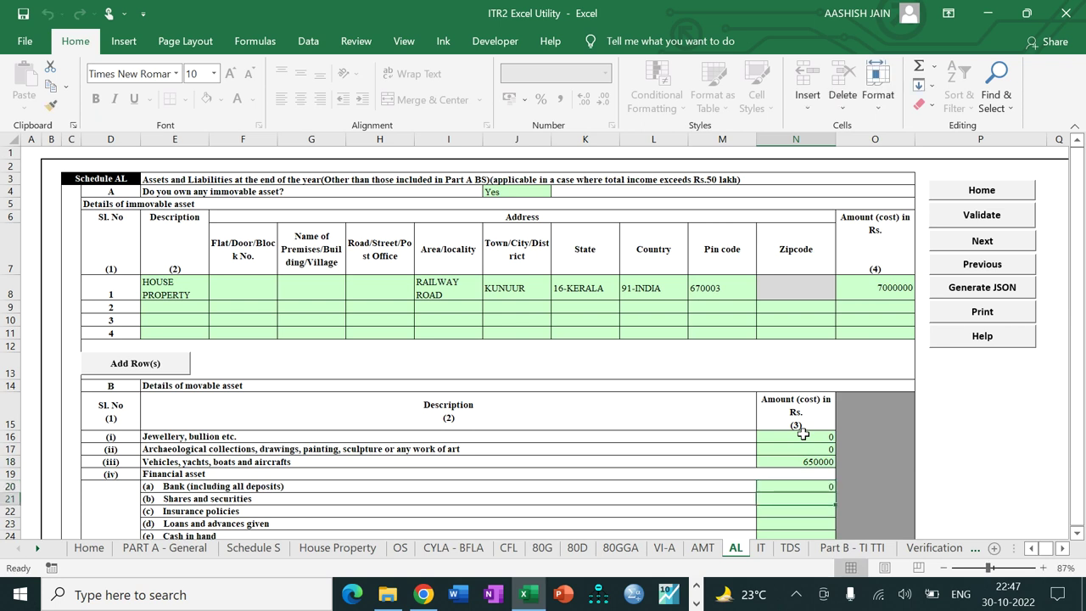
{"action": "type", "text": "0"}
{"action": "key", "text": "Return"}
{"action": "type", "text": "0"}
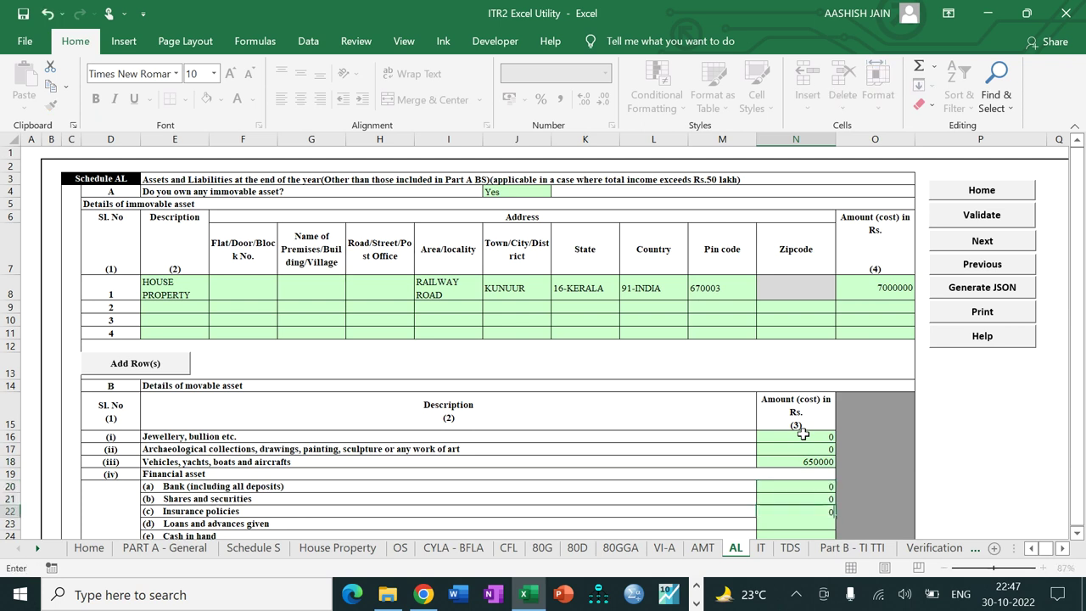
{"action": "key", "text": "Return"}
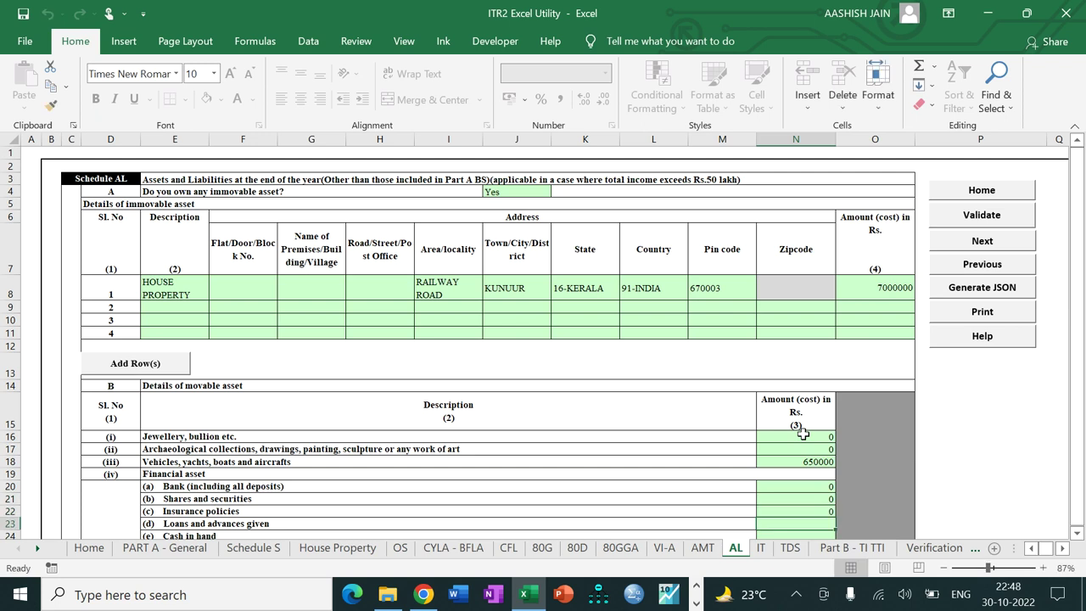
{"action": "type", "text": "0"}
{"action": "key", "text": "Return"}
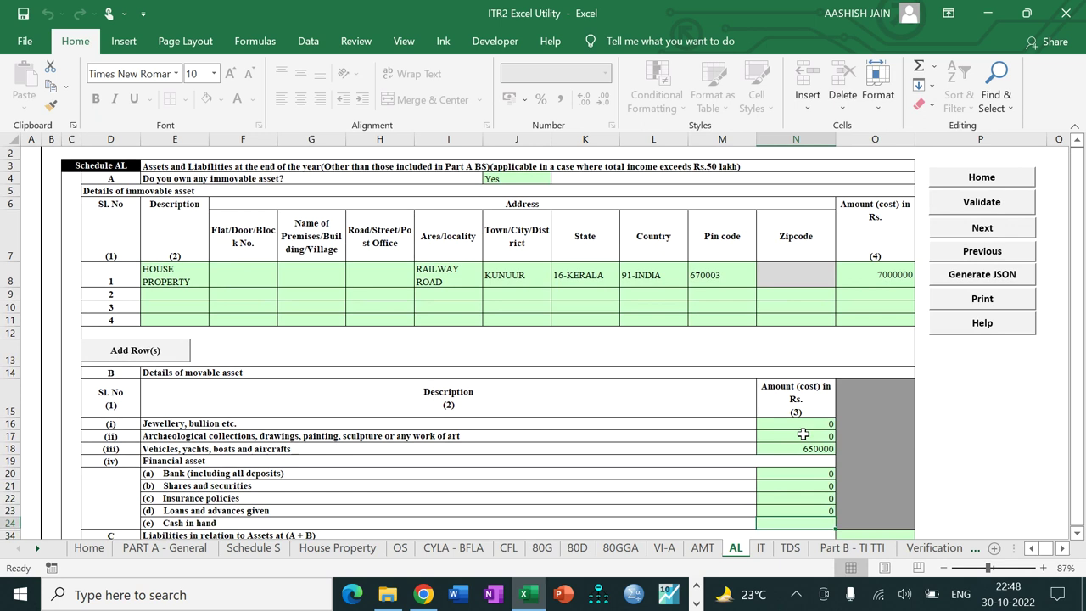
{"action": "type", "text": "203000"}
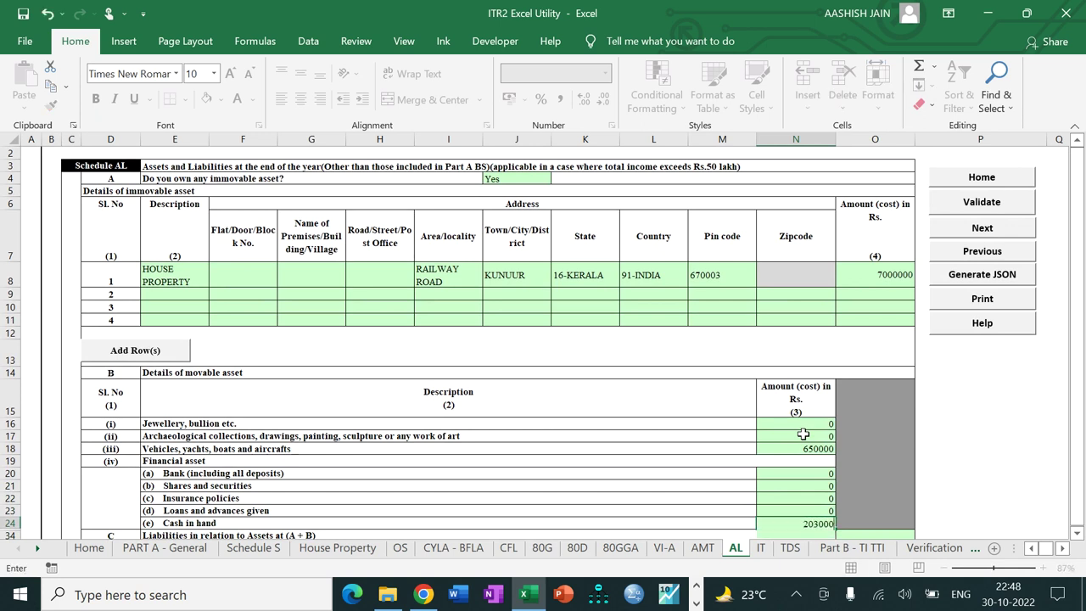
{"action": "key", "text": "Return"}
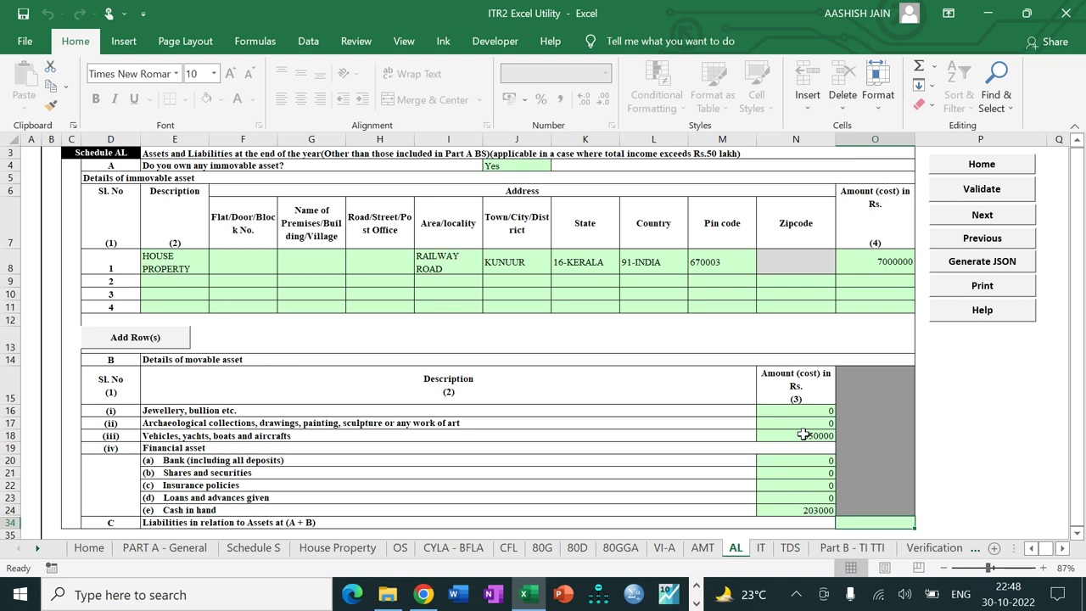
{"action": "type", "text": "2000"}
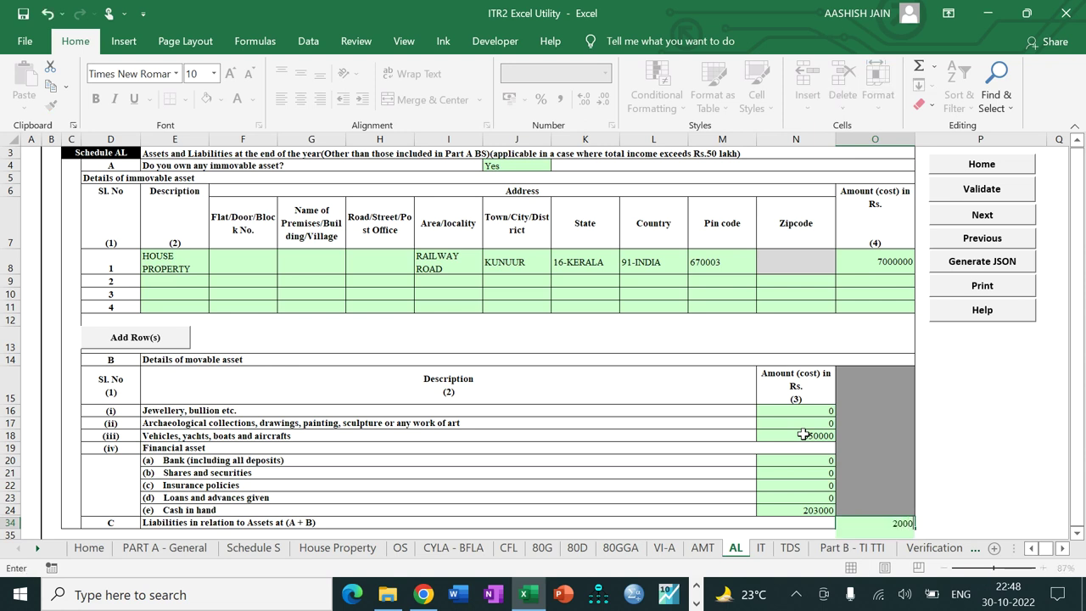
{"action": "key", "text": "Return"}
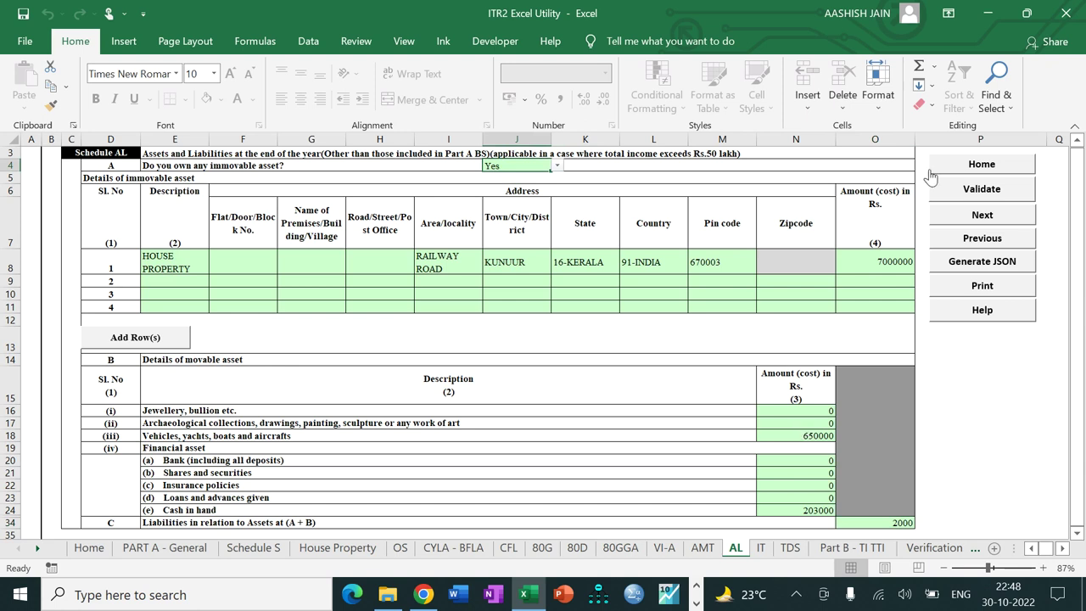
{"action": "left_click", "coordinate": [958, 188]}
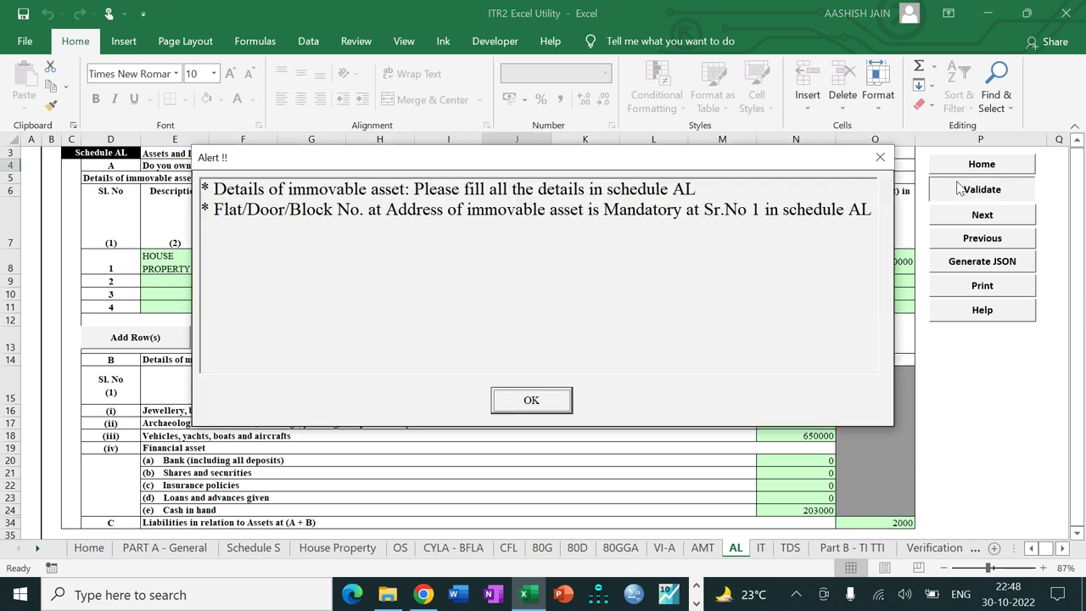
{"action": "left_click", "coordinate": [536, 402]}
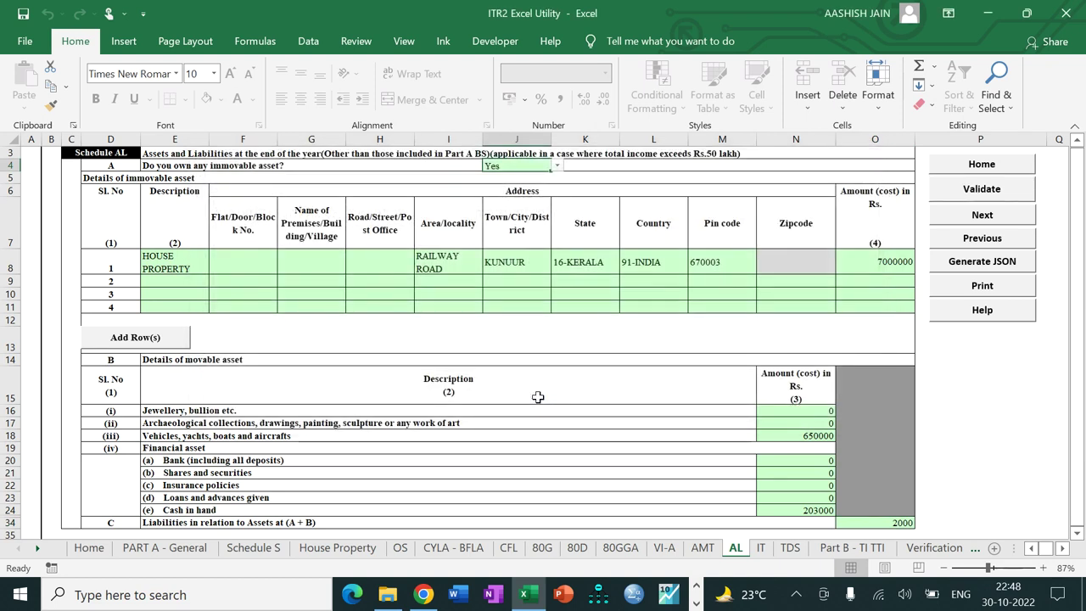
{"action": "left_click", "coordinate": [378, 262]}
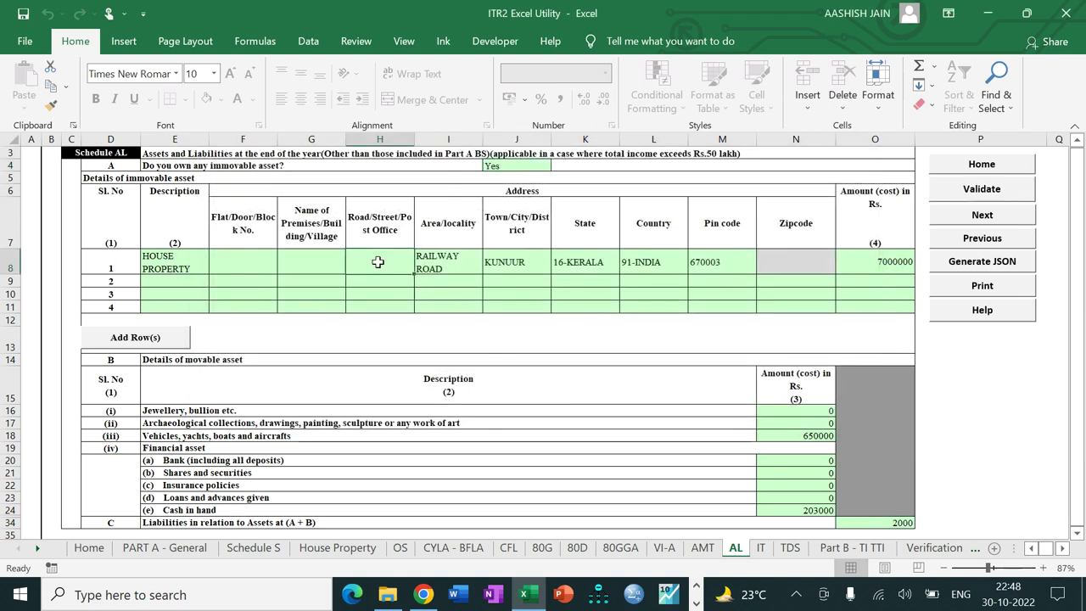
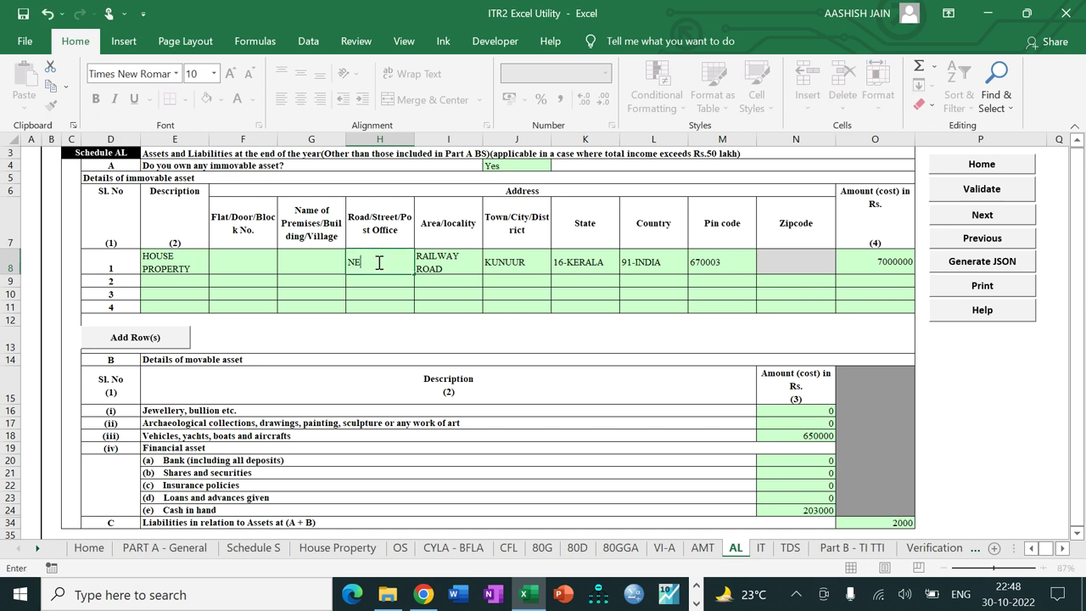
{"action": "key", "text": "Tab"}
{"action": "left_click", "coordinate": [960, 194]}
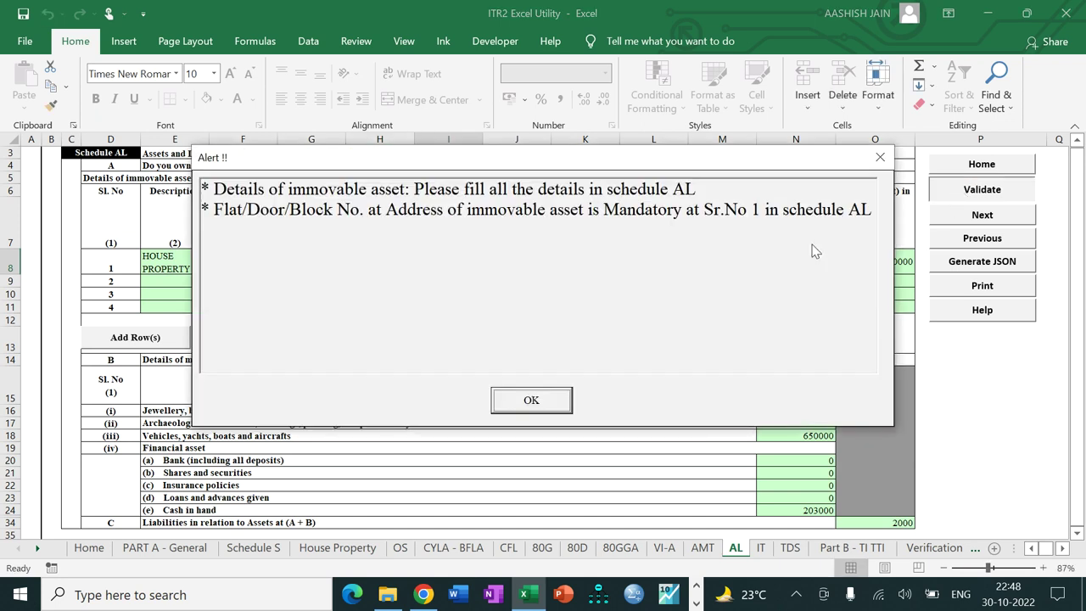
{"action": "left_click", "coordinate": [535, 399]}
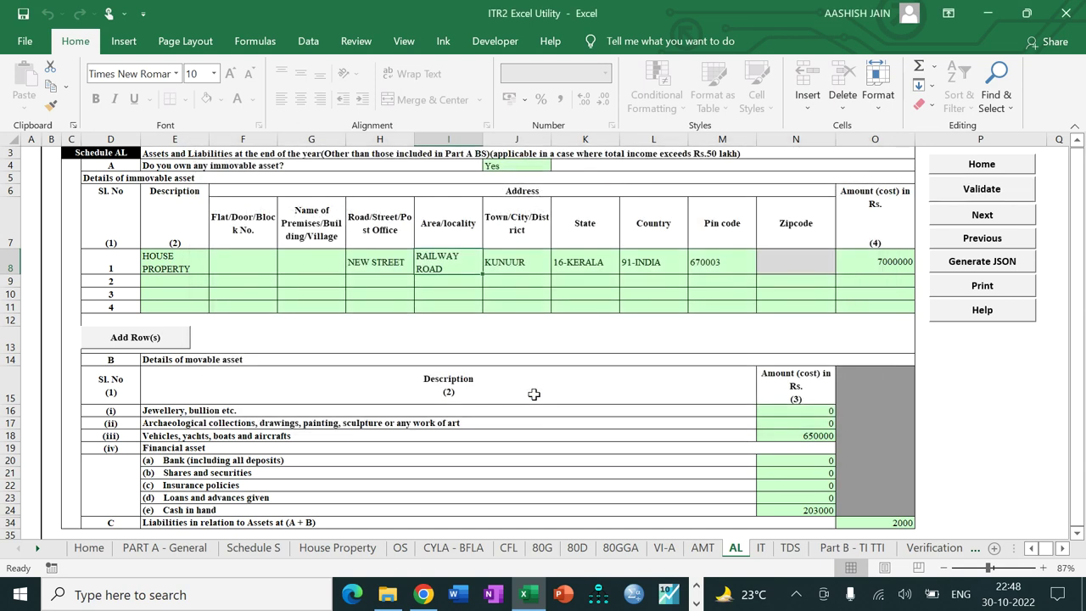
{"action": "left_click", "coordinate": [263, 272]}
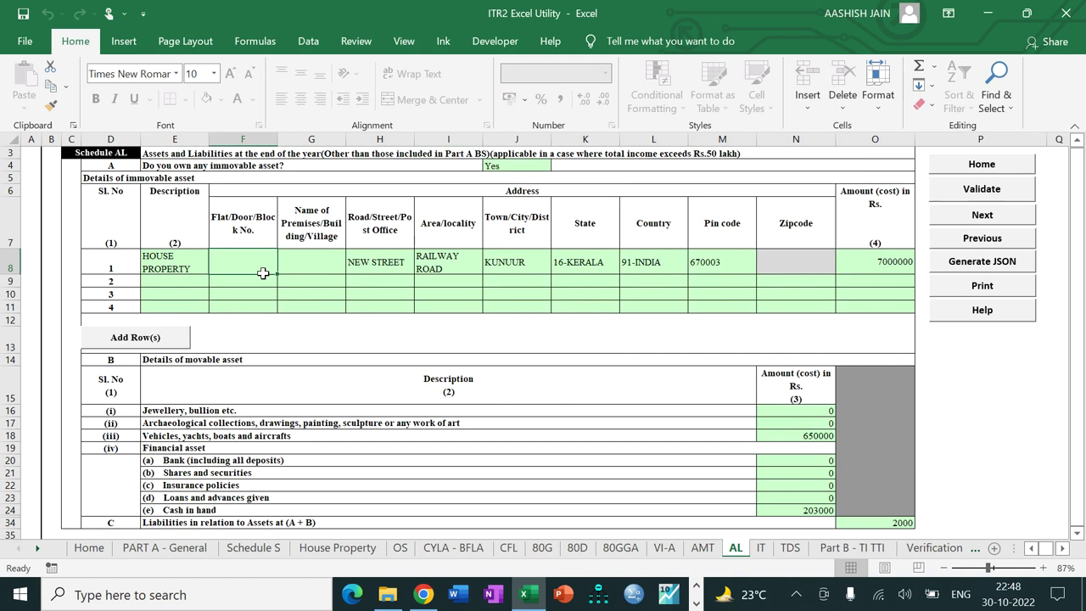
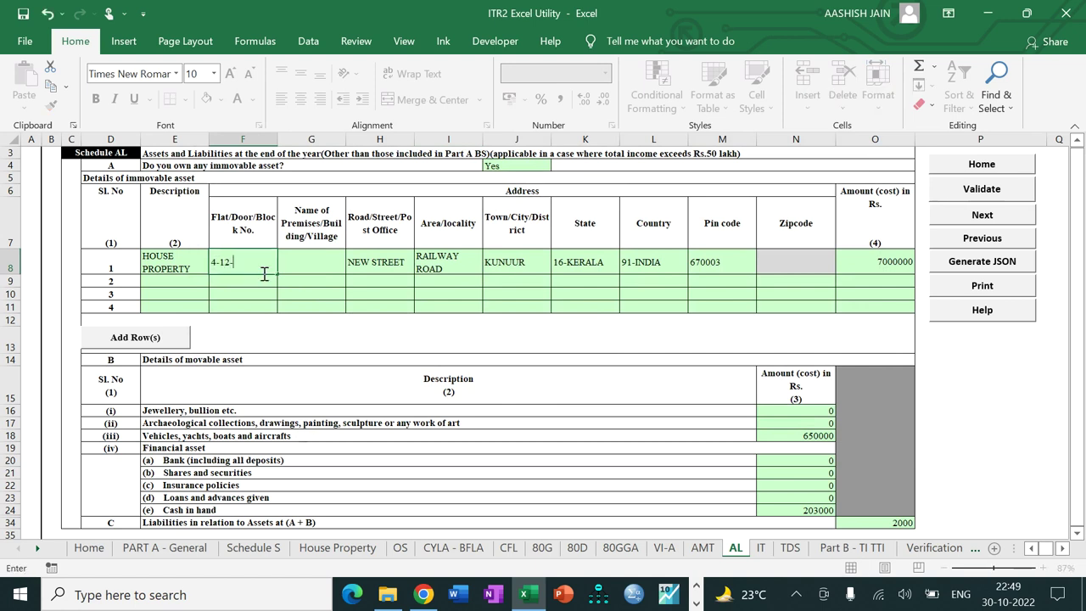
{"action": "key", "text": "Tab"}
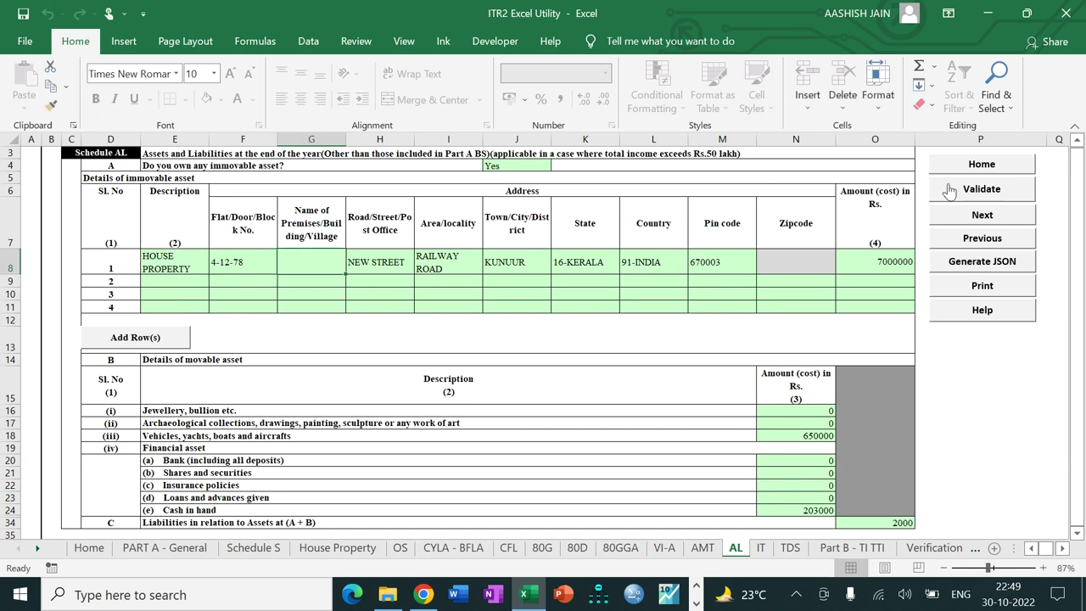
{"action": "left_click", "coordinate": [948, 192]}
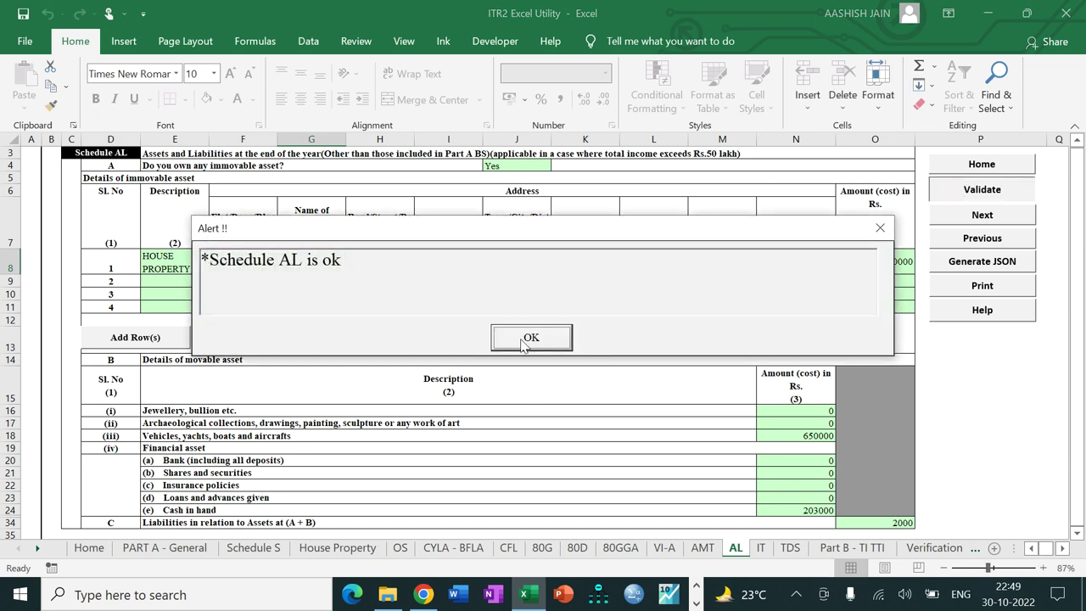
{"action": "left_click", "coordinate": [523, 337]}
{"action": "left_click", "coordinate": [955, 219]}
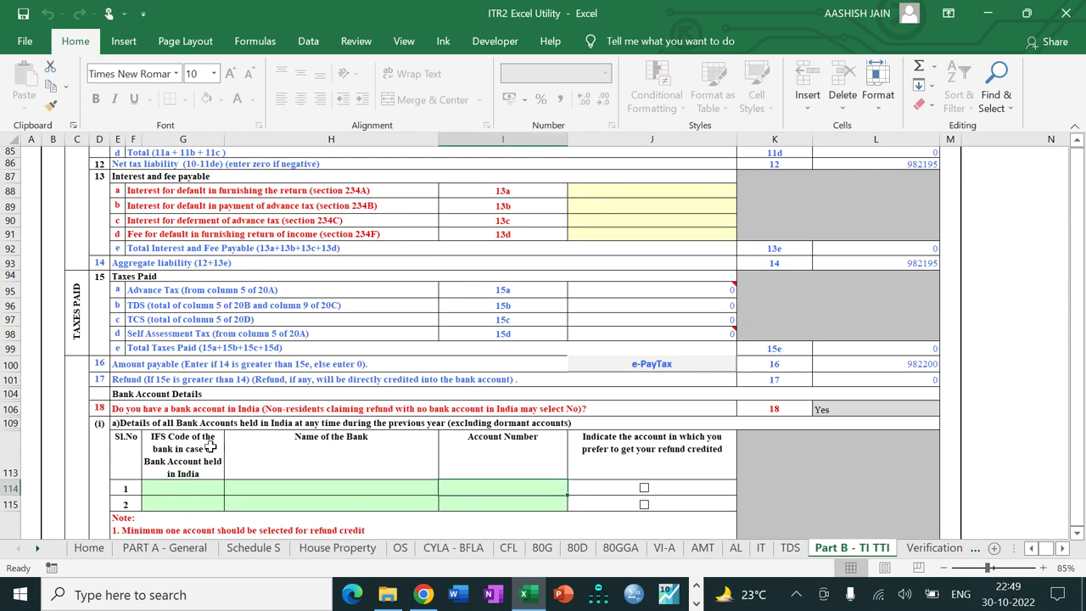
Step: Enter the refund bank's IFS code SBIN0001021 and its account number
{"action": "left_click", "coordinate": [184, 490]}
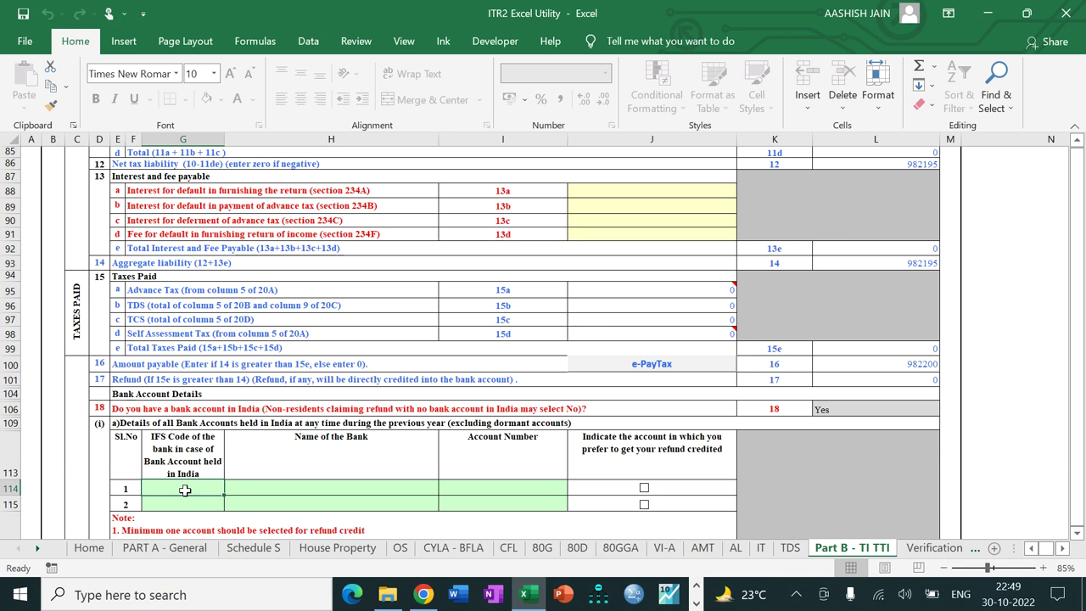
{"action": "type", "text": "SBIN"}
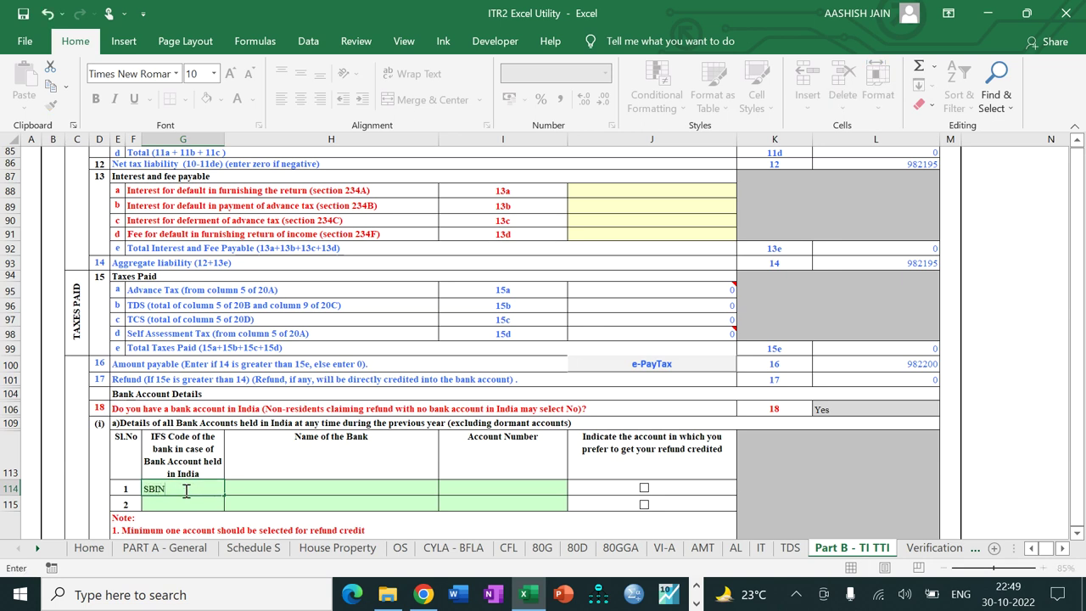
{"action": "type", "text": "000662"}
{"action": "type", "text": "1021"}
{"action": "key", "text": "Tab"}
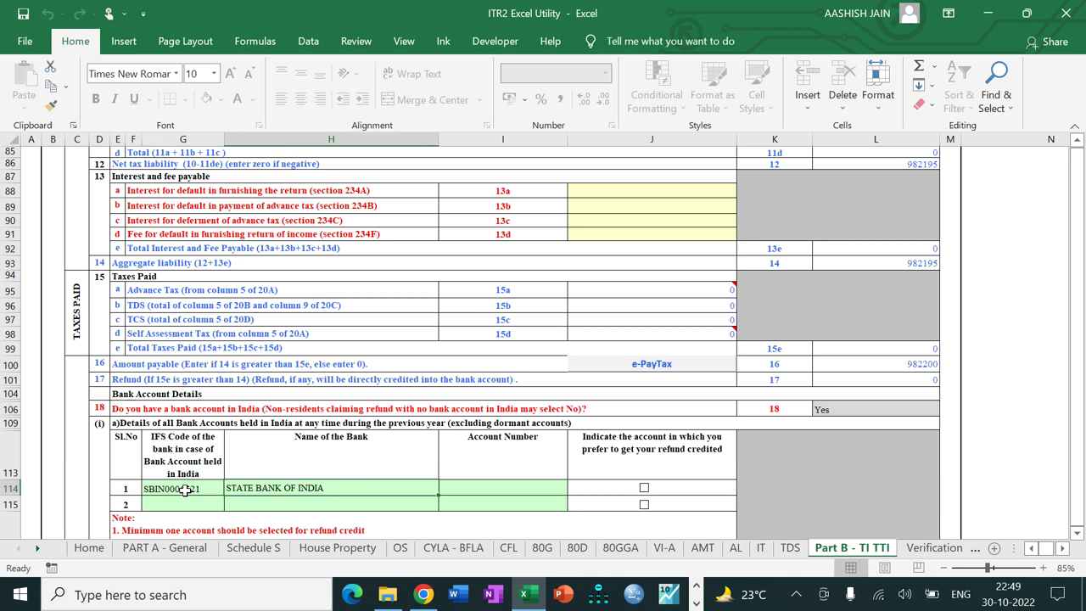
{"action": "key", "text": "Tab"}
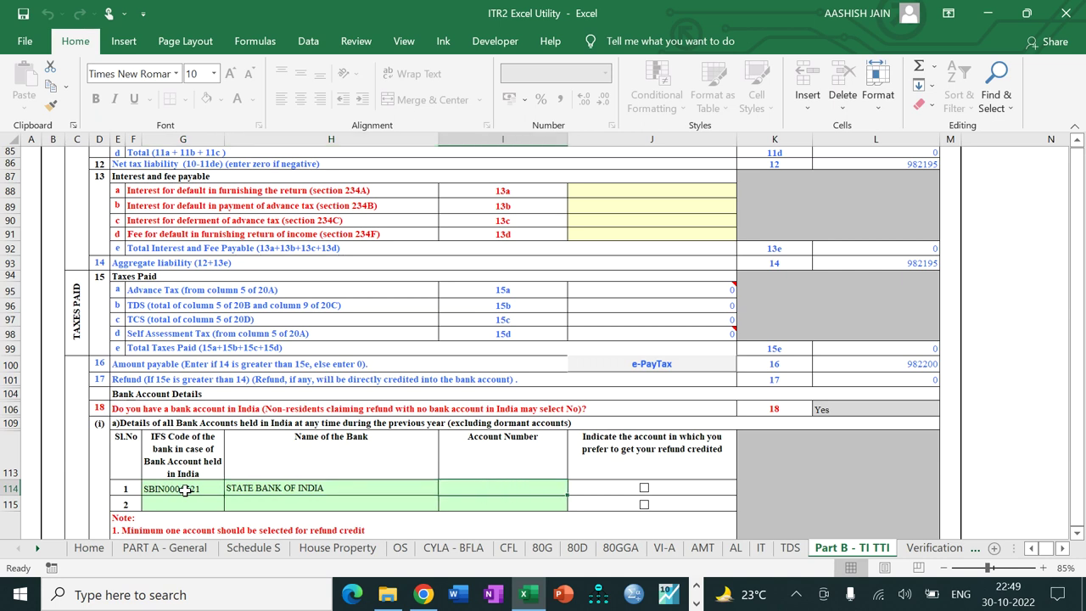
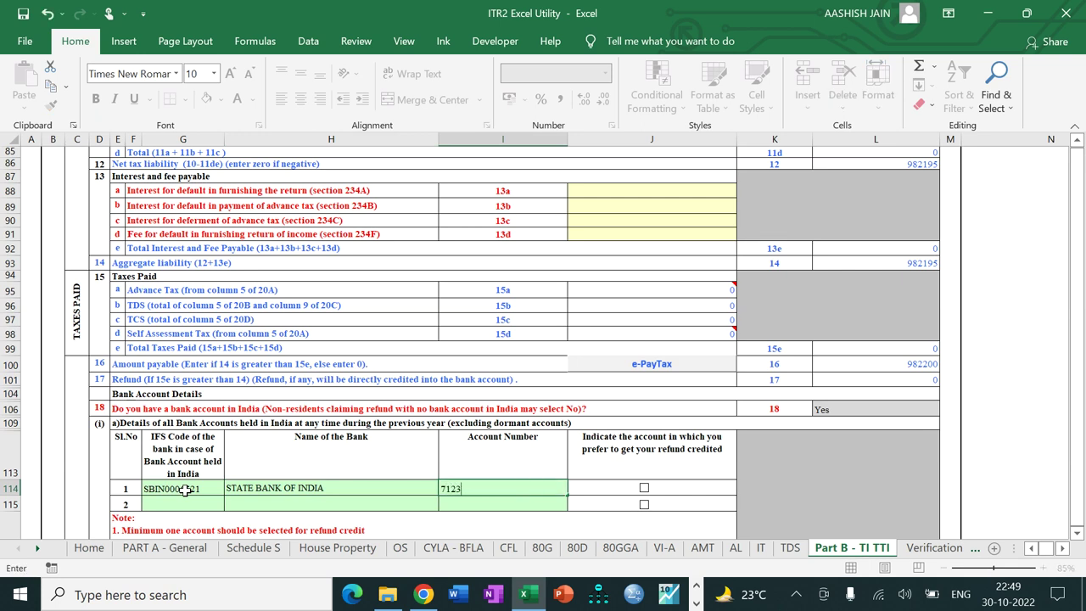
{"action": "key", "text": "Tab"}
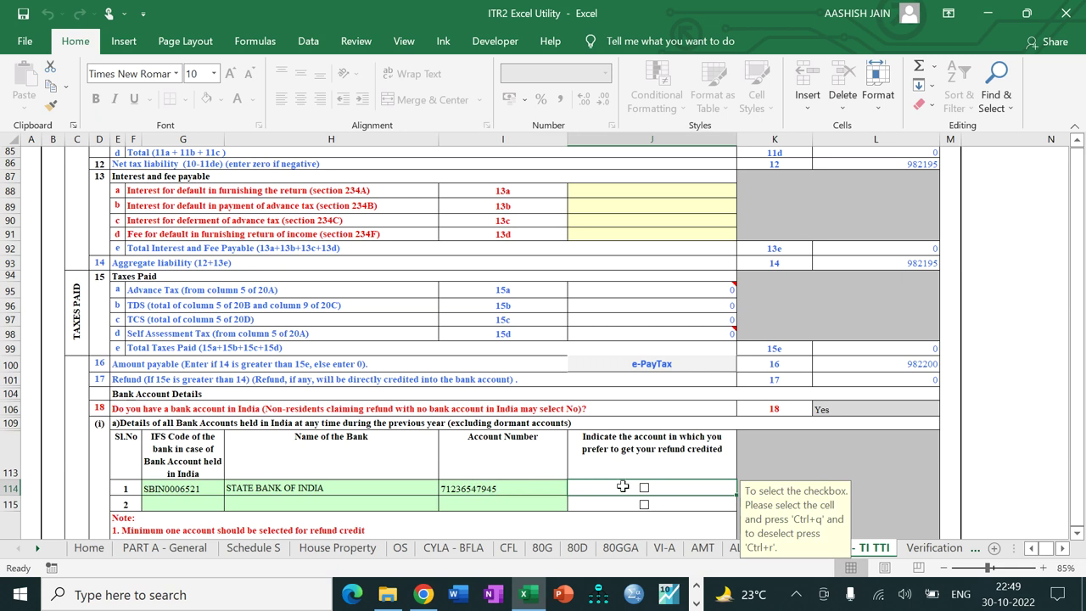
Step: Answer No to question 19
{"action": "scroll", "coordinate": [644, 499], "scroll_direction": "down", "scroll_amount": 5}
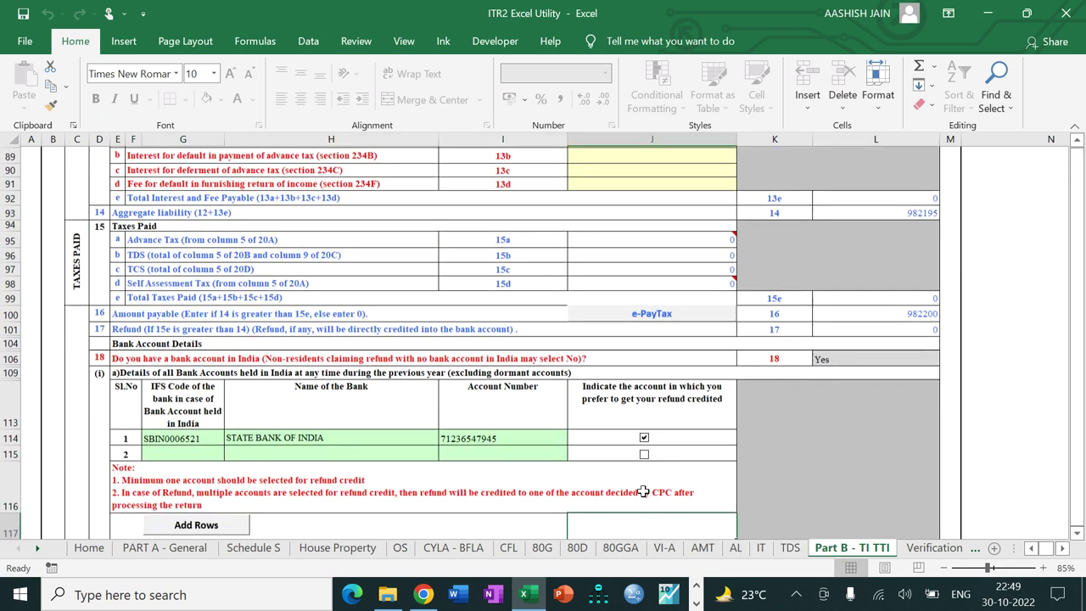
{"action": "scroll", "coordinate": [644, 491], "scroll_direction": "down", "scroll_amount": 3}
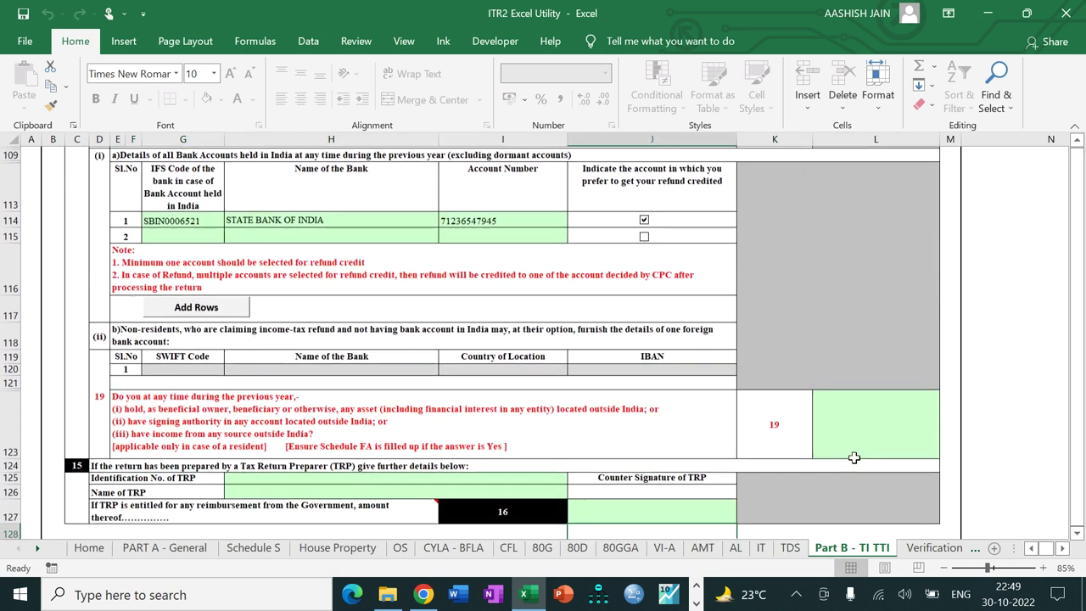
{"action": "left_click", "coordinate": [871, 450]}
{"action": "left_click", "coordinate": [947, 449]}
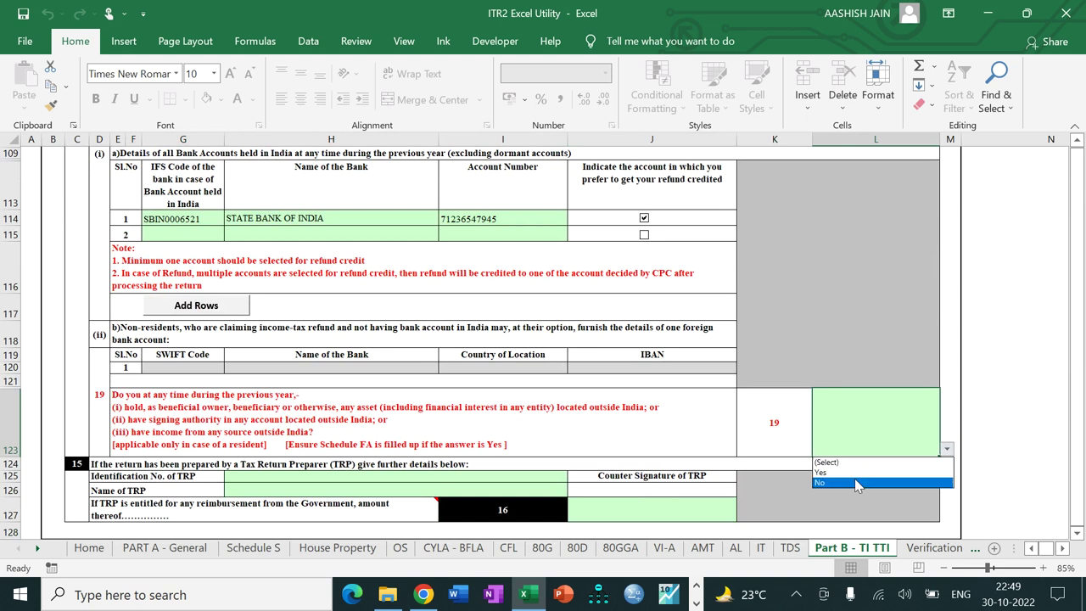
{"action": "left_click", "coordinate": [856, 483]}
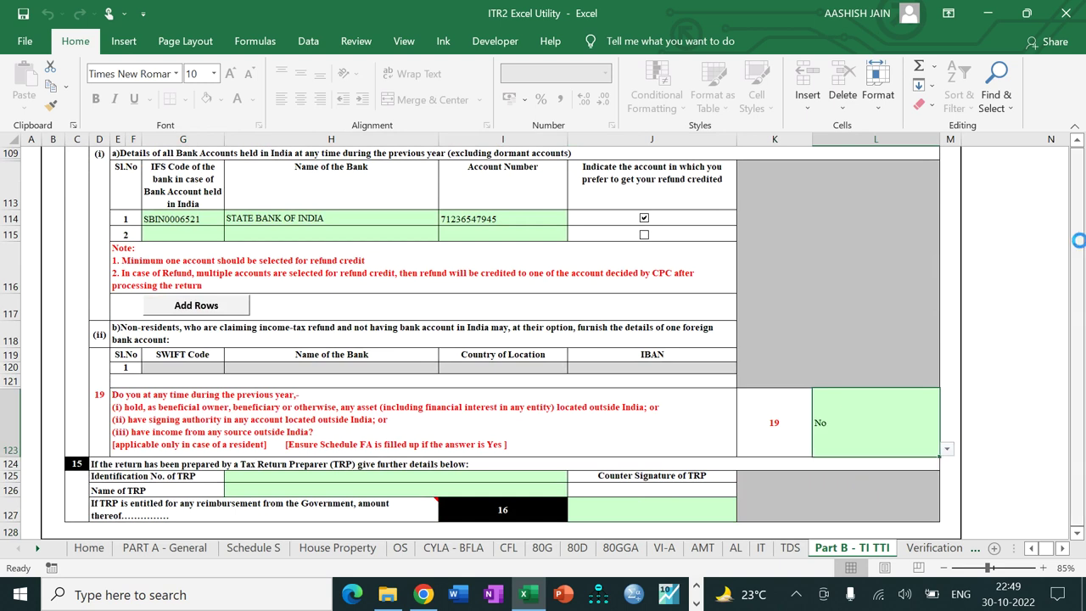
Step: Validate Part B - TI TTI as ok and go to the IT sheet's first BSR Code cell
{"action": "left_click_drag", "start_coordinate": [1081, 246], "coordinate": [1077, 151]}
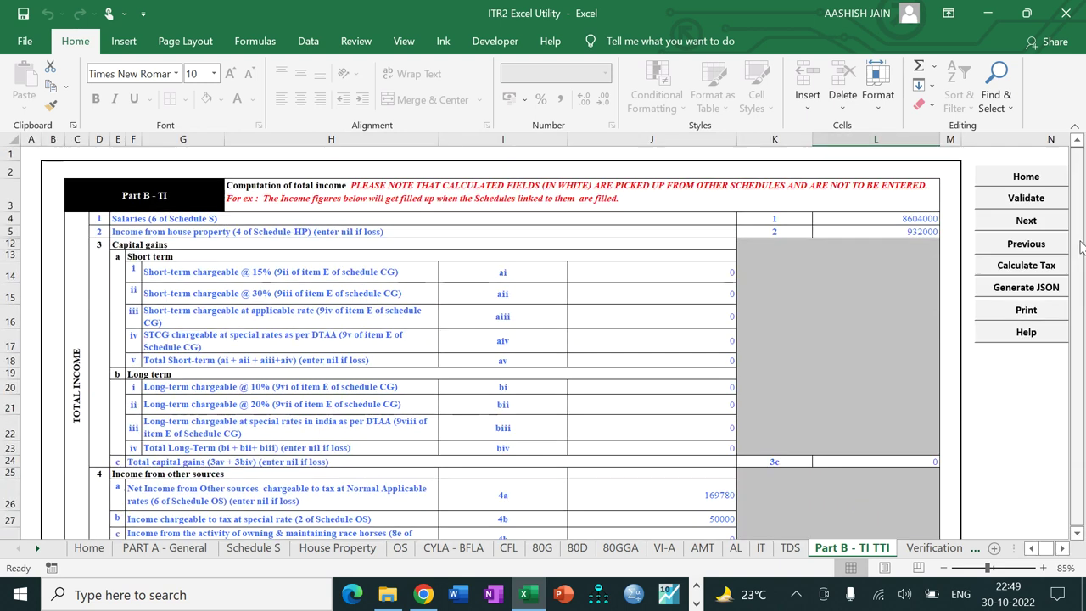
{"action": "left_click", "coordinate": [1009, 196]}
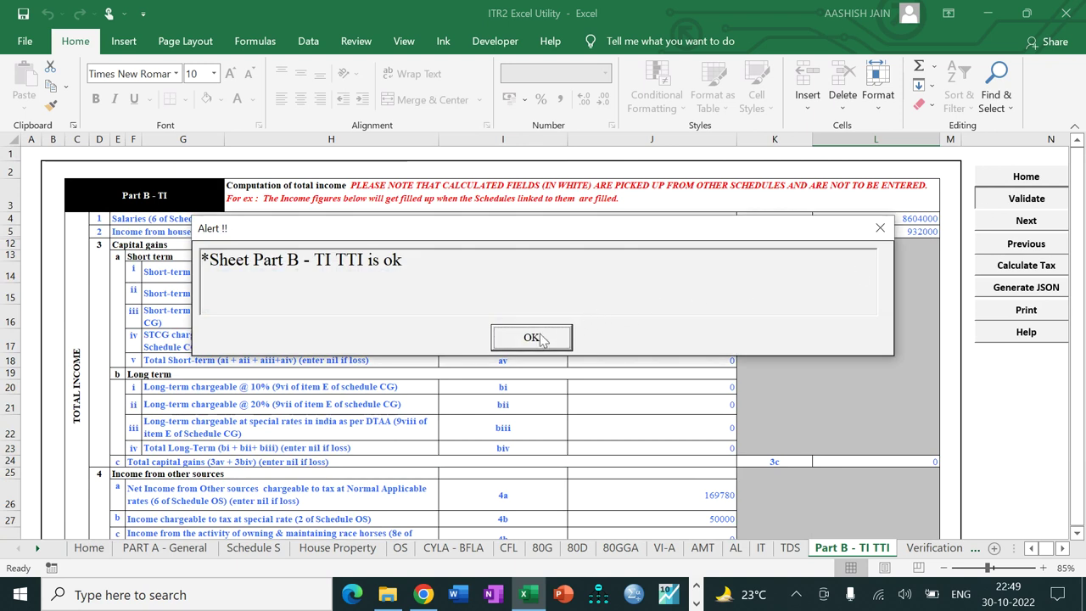
{"action": "left_click", "coordinate": [532, 339]}
{"action": "left_click", "coordinate": [1026, 221]}
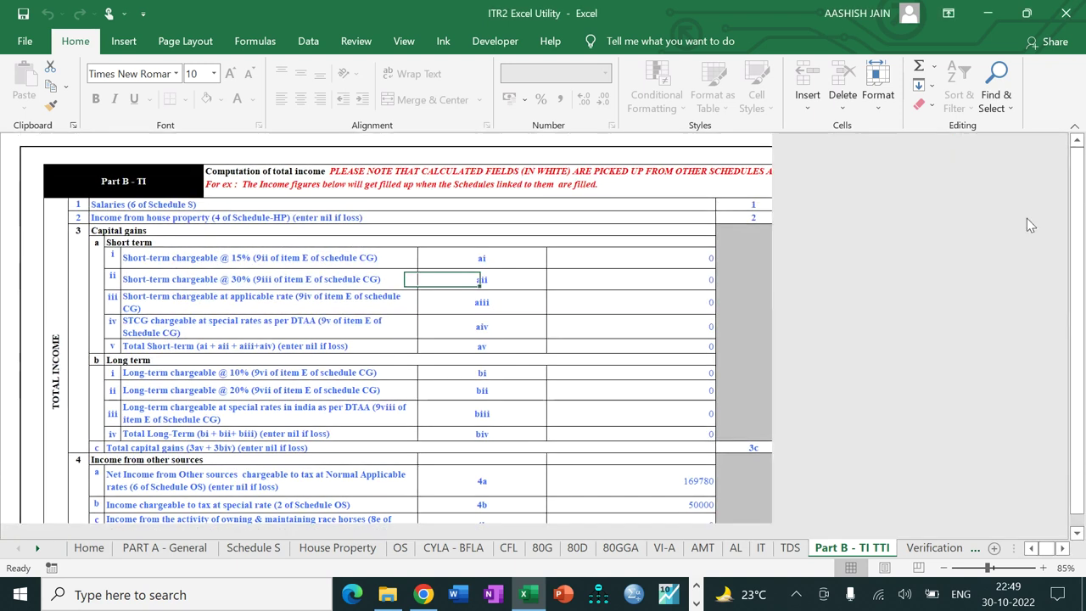
{"action": "left_click", "coordinate": [218, 278]}
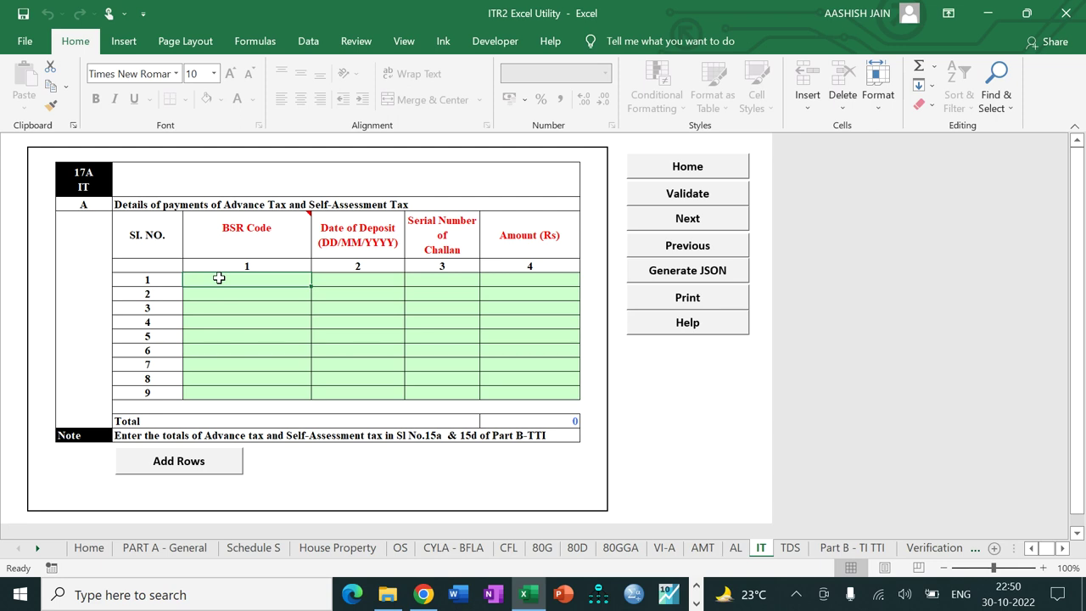
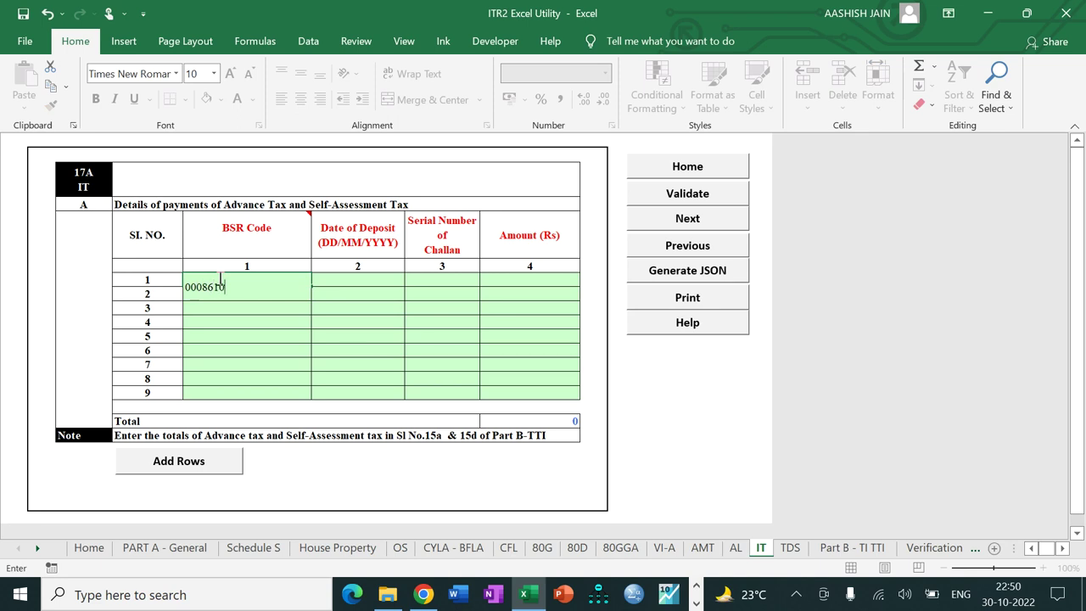
{"action": "key", "text": "Tab"}
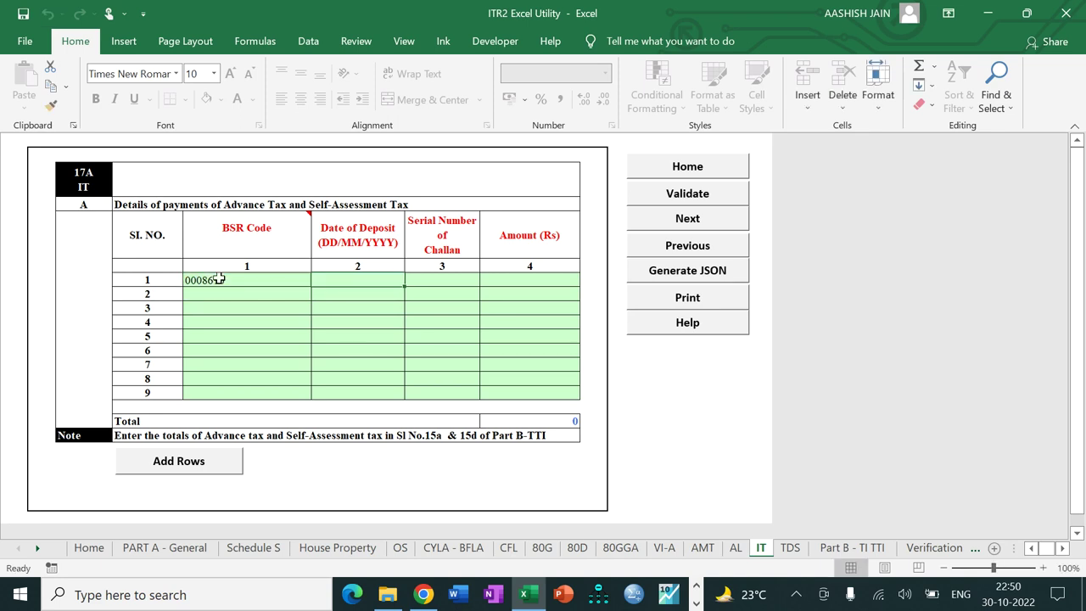
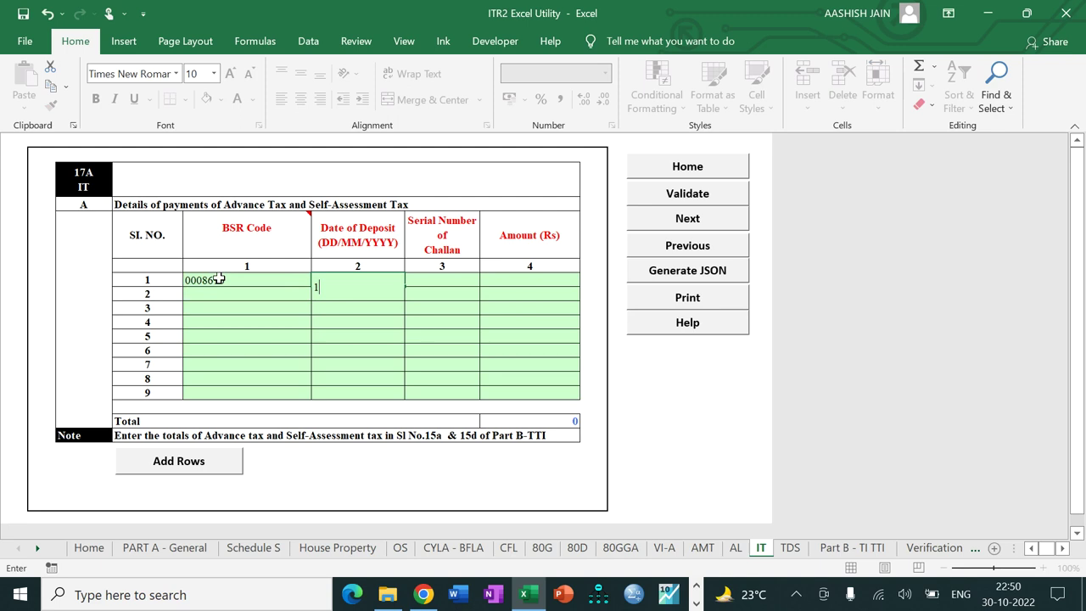
{"action": "key", "text": "Tab"}
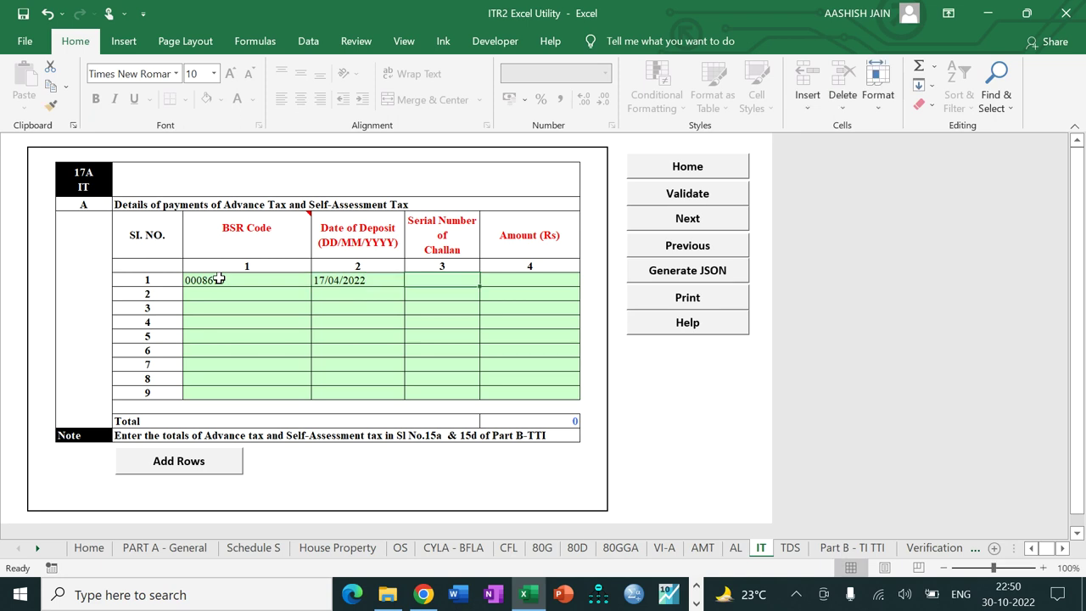
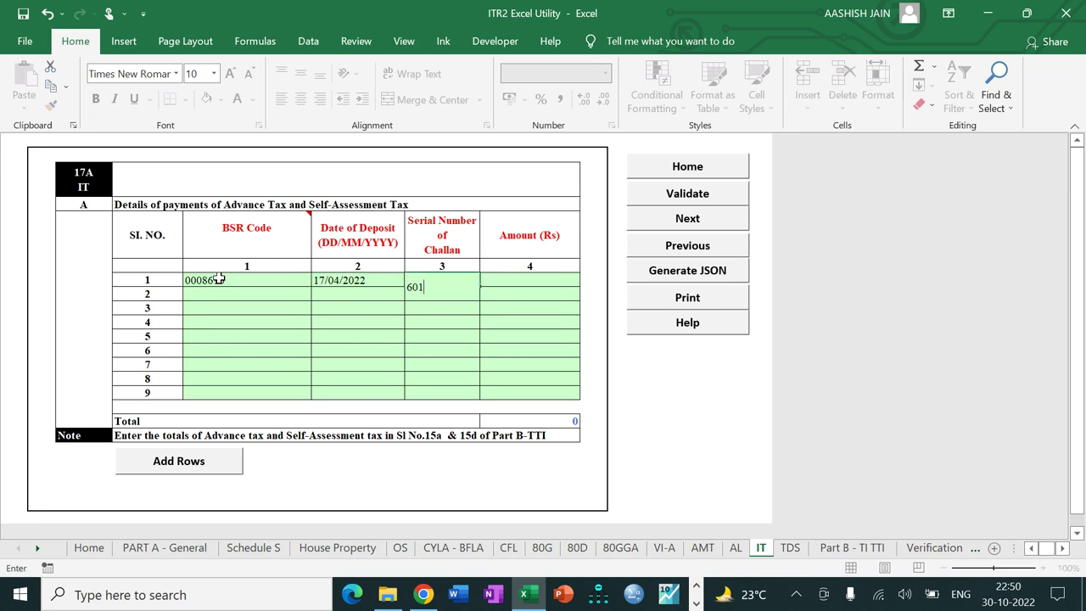
{"action": "key", "text": "Tab"}
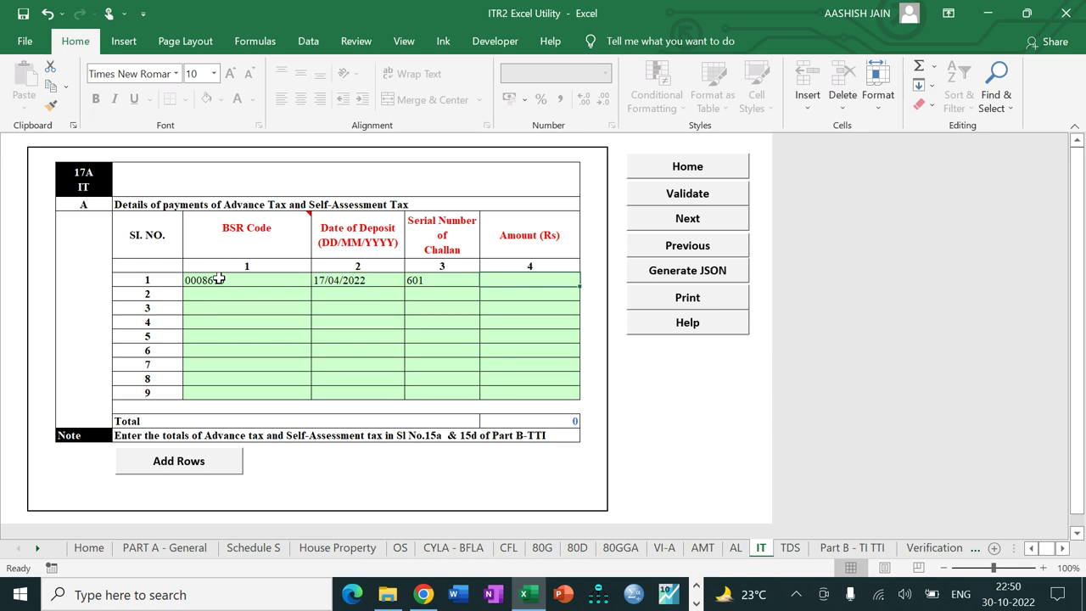
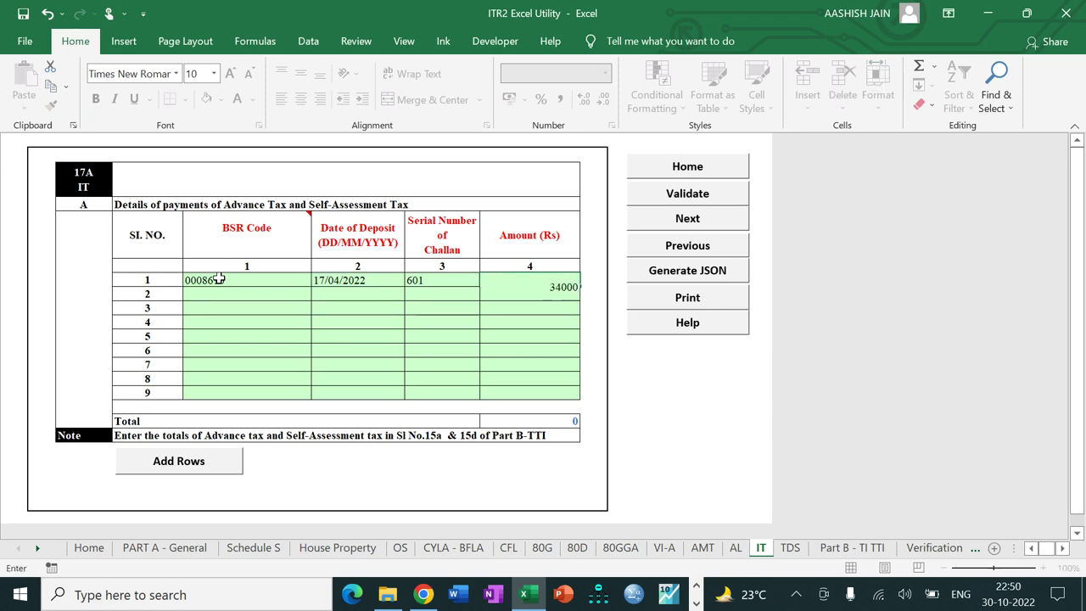
{"action": "key", "text": "Return"}
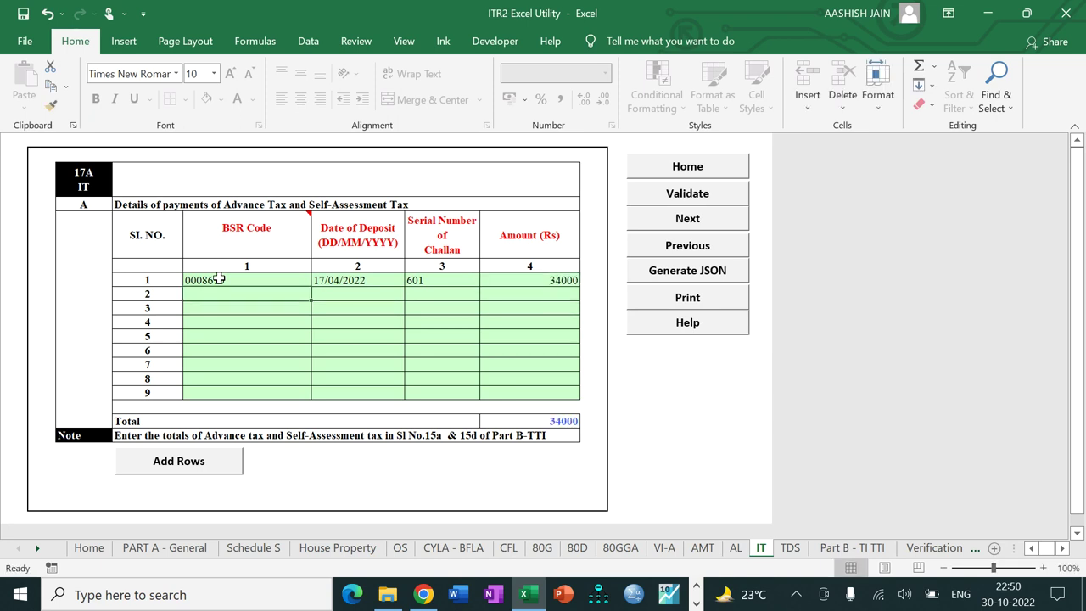
Step: Validate the IT sheet as ok and move on to the TDS sheet
{"action": "left_click", "coordinate": [682, 200]}
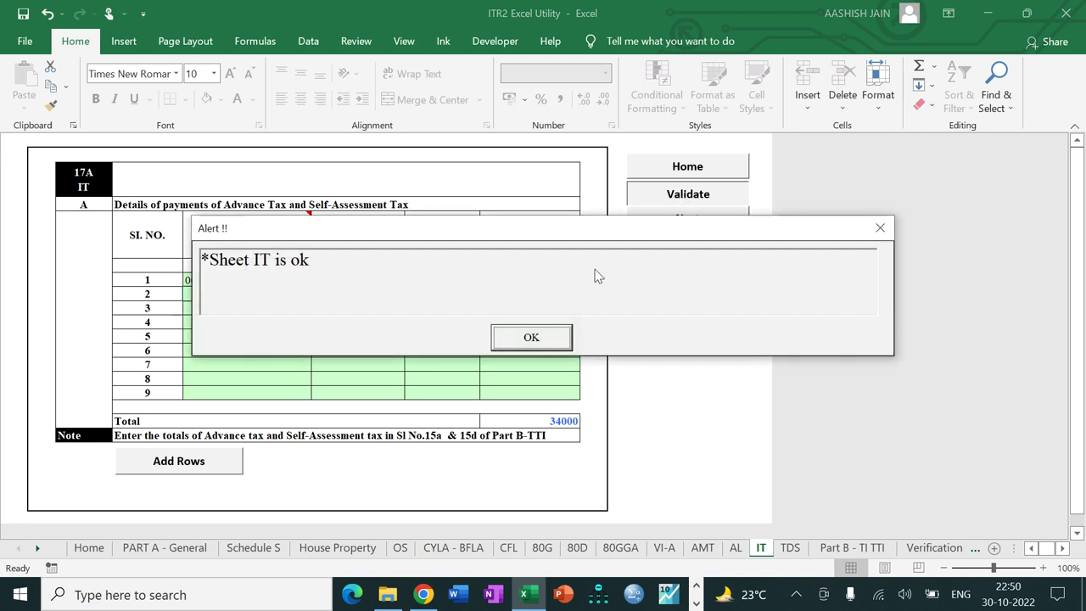
{"action": "left_click", "coordinate": [524, 340]}
{"action": "left_click", "coordinate": [669, 219]}
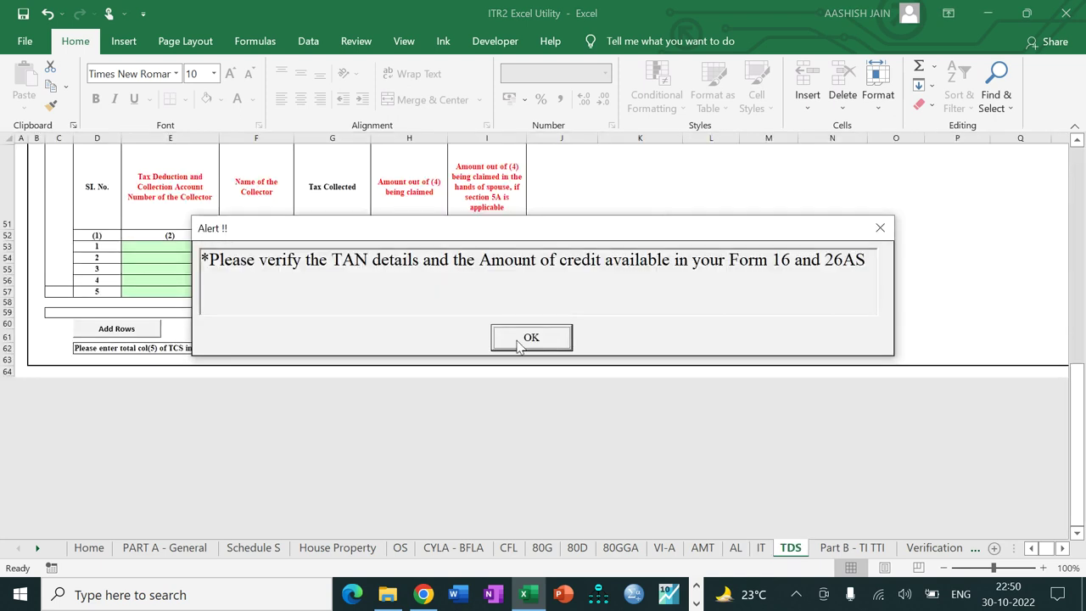
Step: Dismiss the TAN reminder and enter the employer's TAN in the first salary TDS row
{"action": "left_click", "coordinate": [531, 338]}
{"action": "left_click_drag", "start_coordinate": [1076, 395], "coordinate": [1075, 400]}
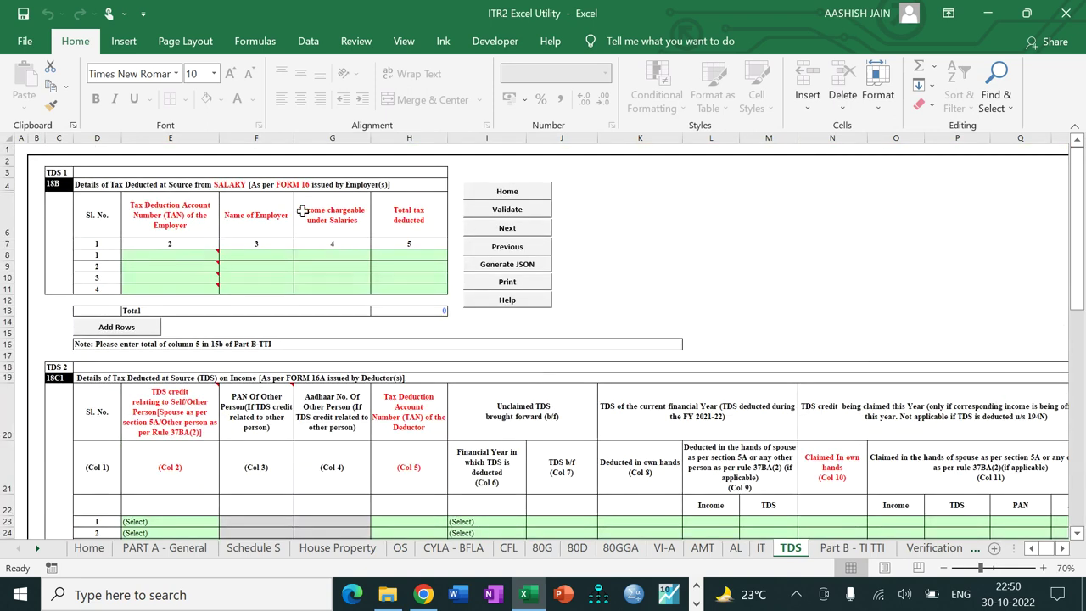
{"action": "left_click", "coordinate": [168, 257]}
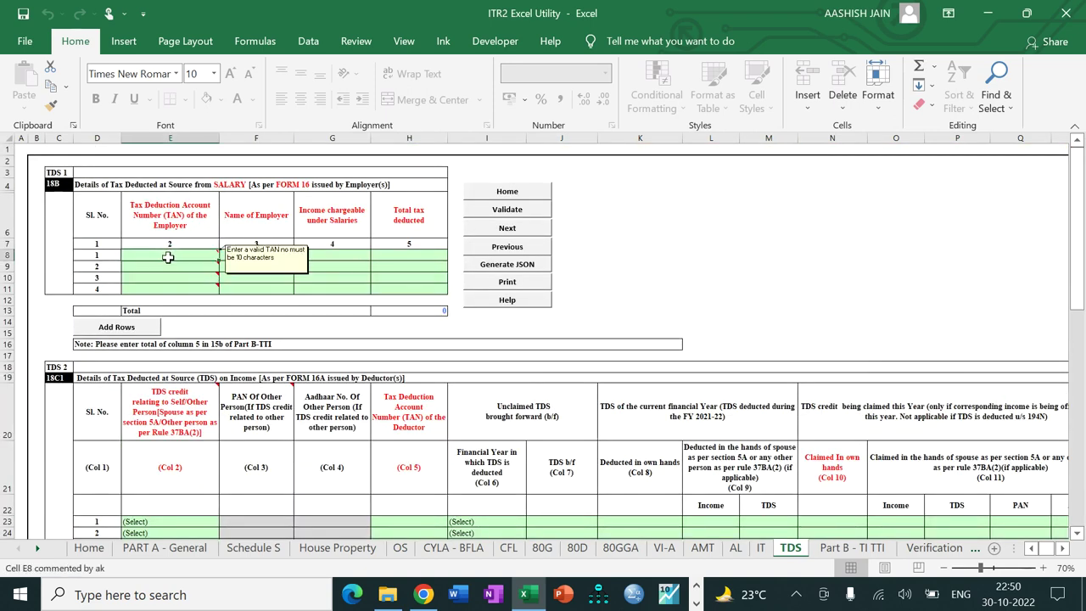
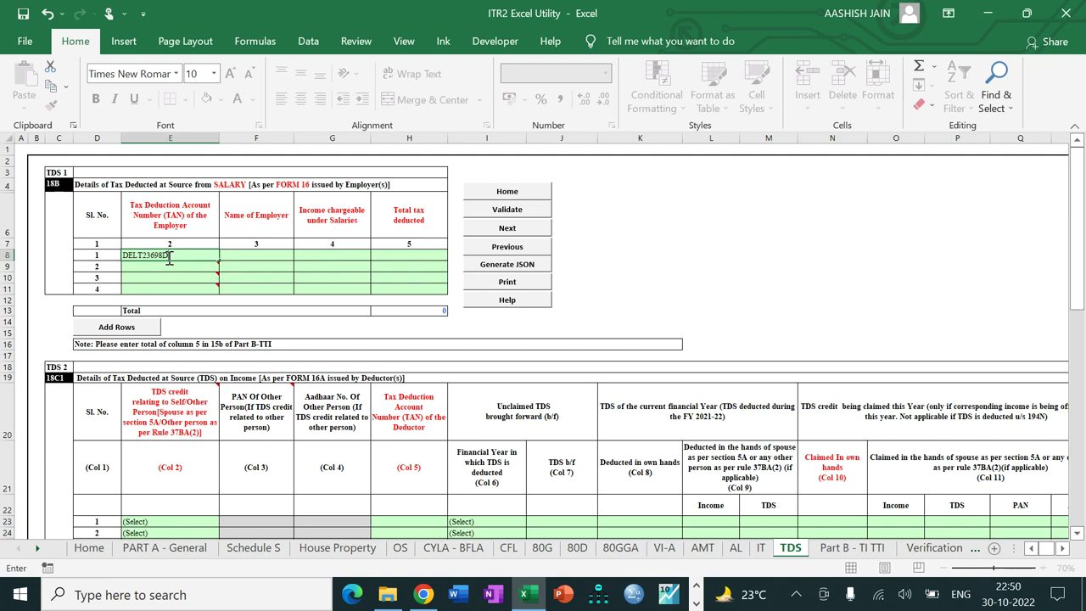
{"action": "key", "text": "Tab"}
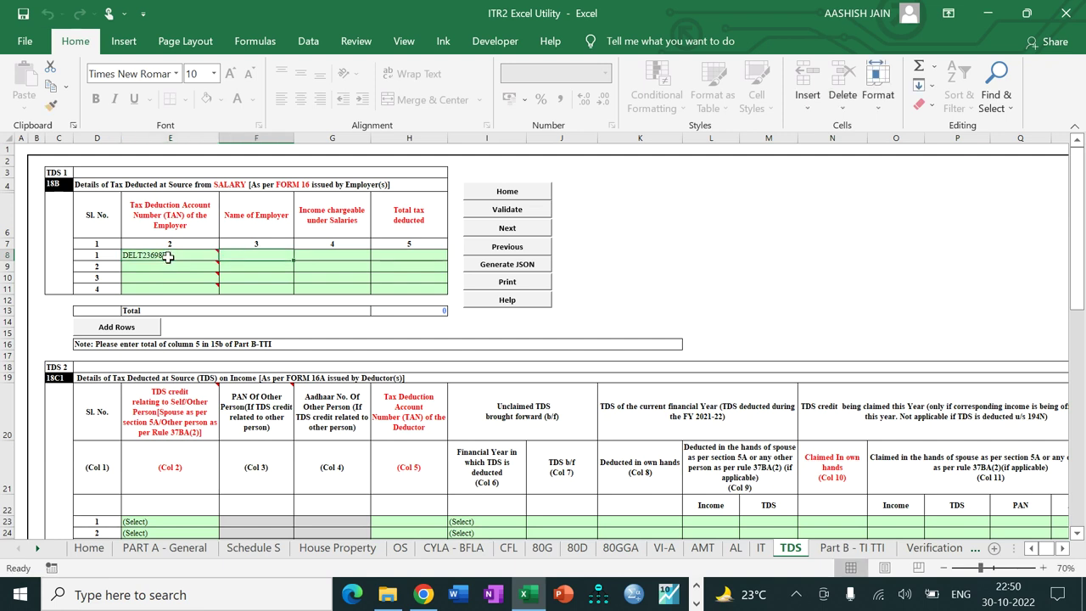
Step: Enter the employer name TATA OVERSEAS COMPUTERS LTD, correcting a mistyped ending
{"action": "type", "text": "TATA "}
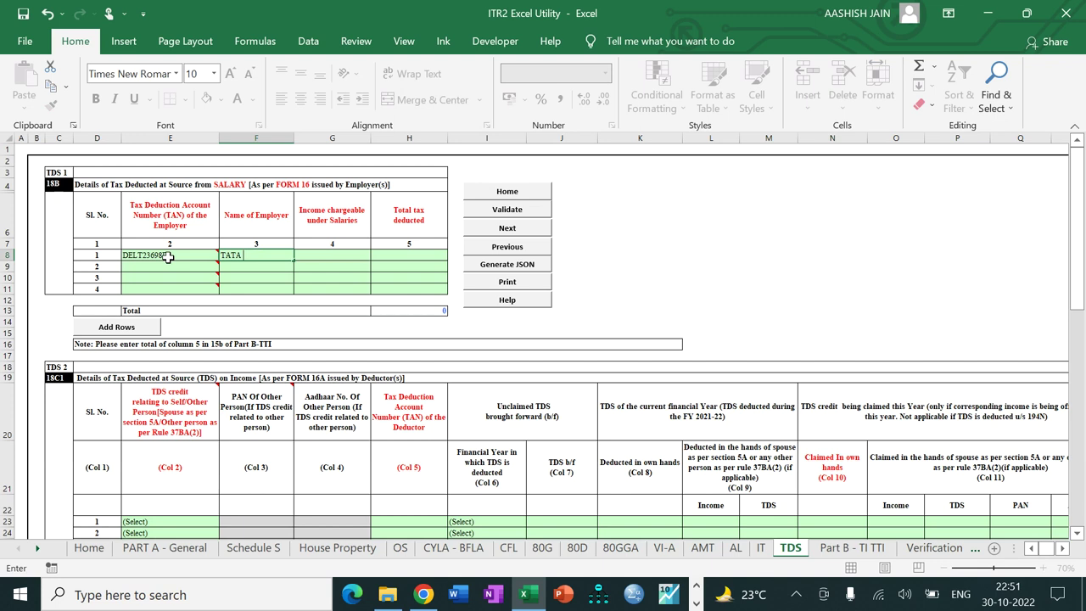
{"action": "type", "text": "OVERSEAS CHEMICAL"}
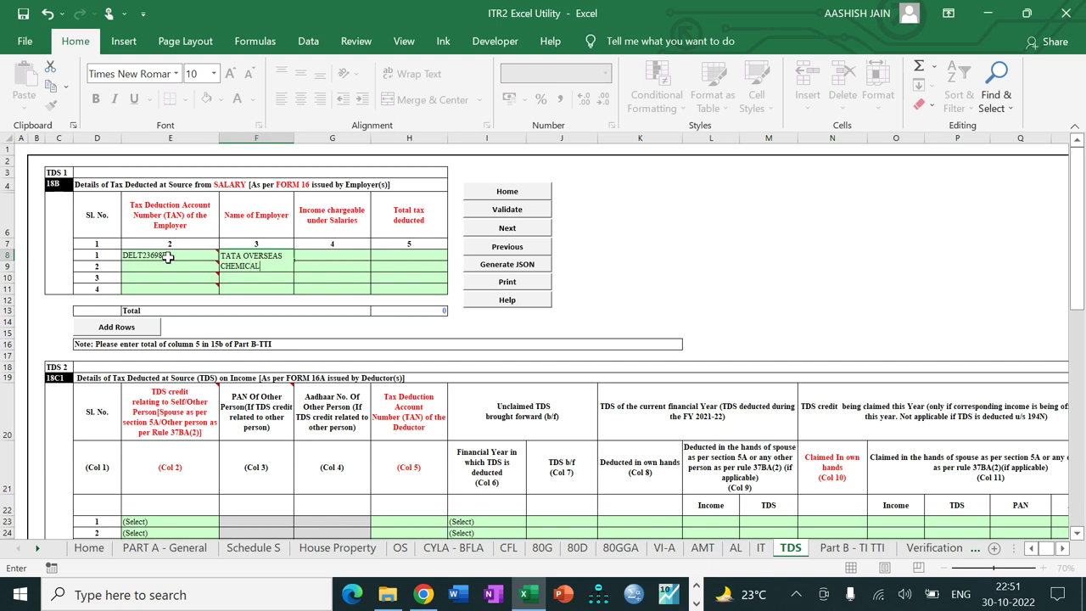
{"action": "key", "text": "BackSpace"}
{"action": "key", "text": "BackSpace"}
{"action": "key", "text": "BackSpace"}
{"action": "key", "text": "BackSpace"}
{"action": "key", "text": "BackSpace"}
{"action": "type", "text": "COMPUTERS LTD"}
{"action": "key", "text": "Tab"}
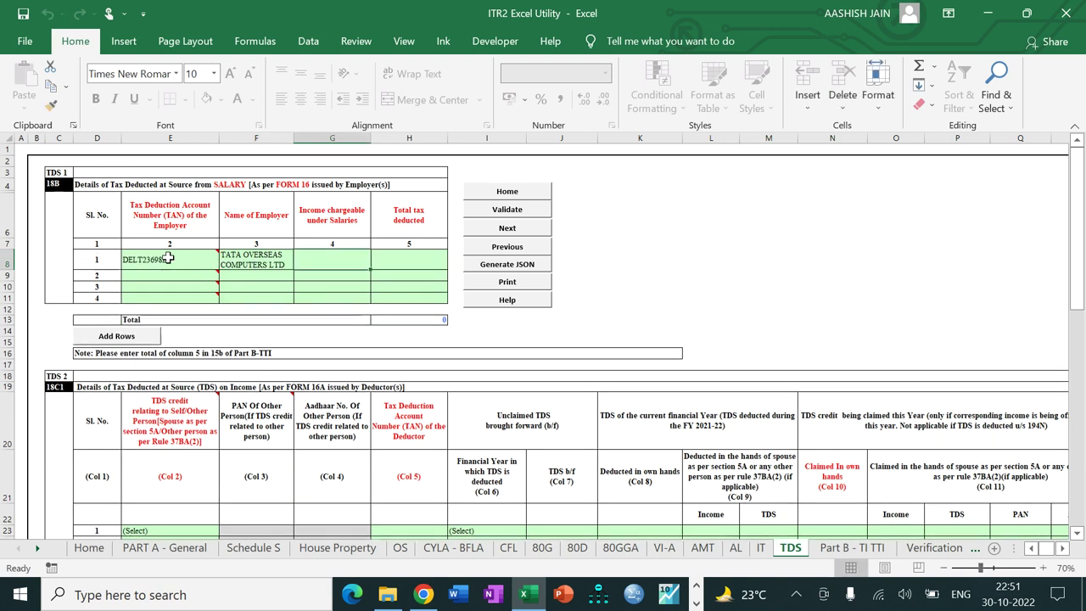
Step: Check the Schedule S salary figures, then return to the TDS sheet
{"action": "left_click", "coordinate": [254, 548]}
{"action": "left_click_drag", "start_coordinate": [1075, 254], "coordinate": [1071, 519]}
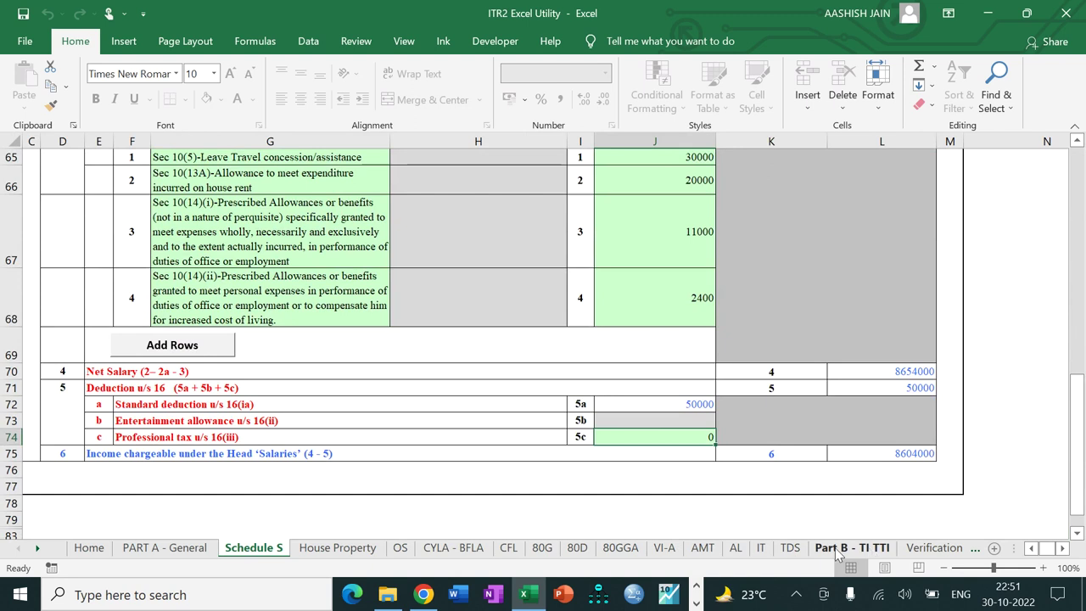
{"action": "left_click", "coordinate": [791, 549]}
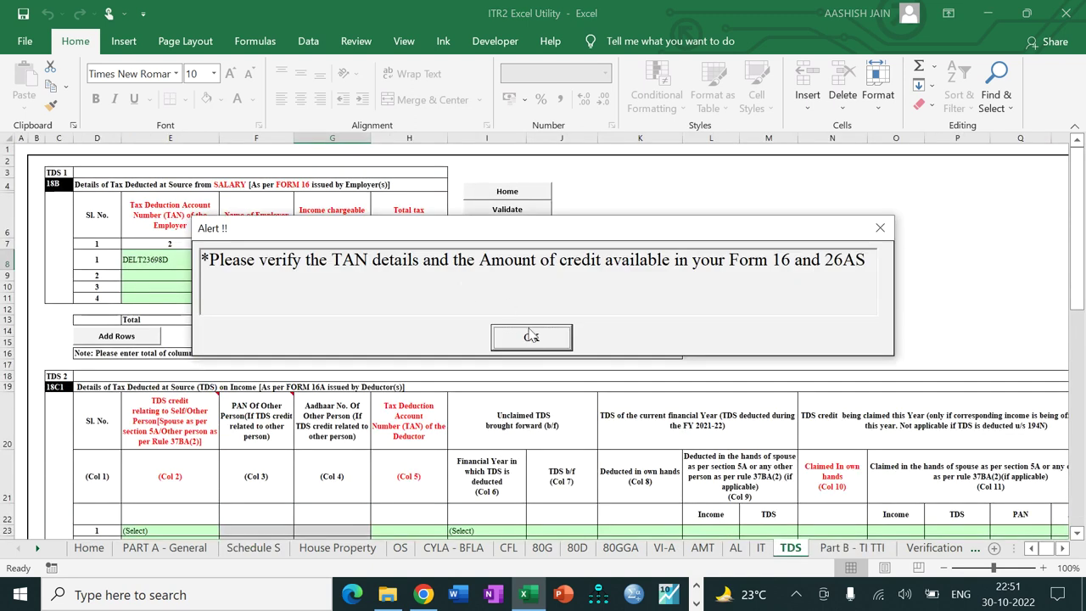
{"action": "left_click", "coordinate": [525, 333]}
Step: Enter 8604000 income under salaries and 2310000 total tax deducted
{"action": "type", "text": "8"}
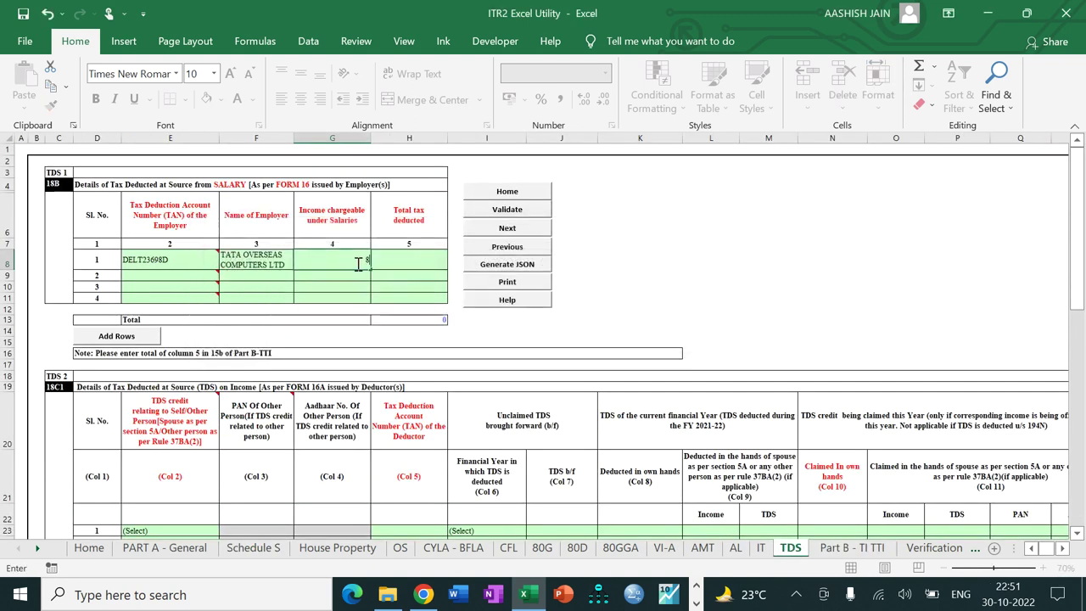
{"action": "type", "text": "604000"}
{"action": "key", "text": "Tab"}
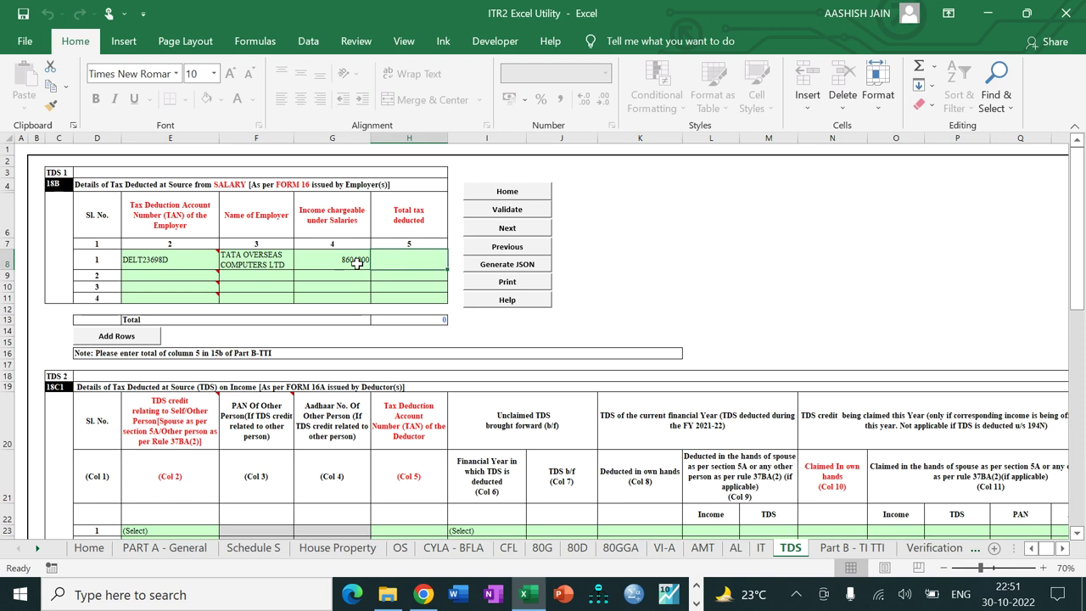
{"action": "type", "text": "2310"}
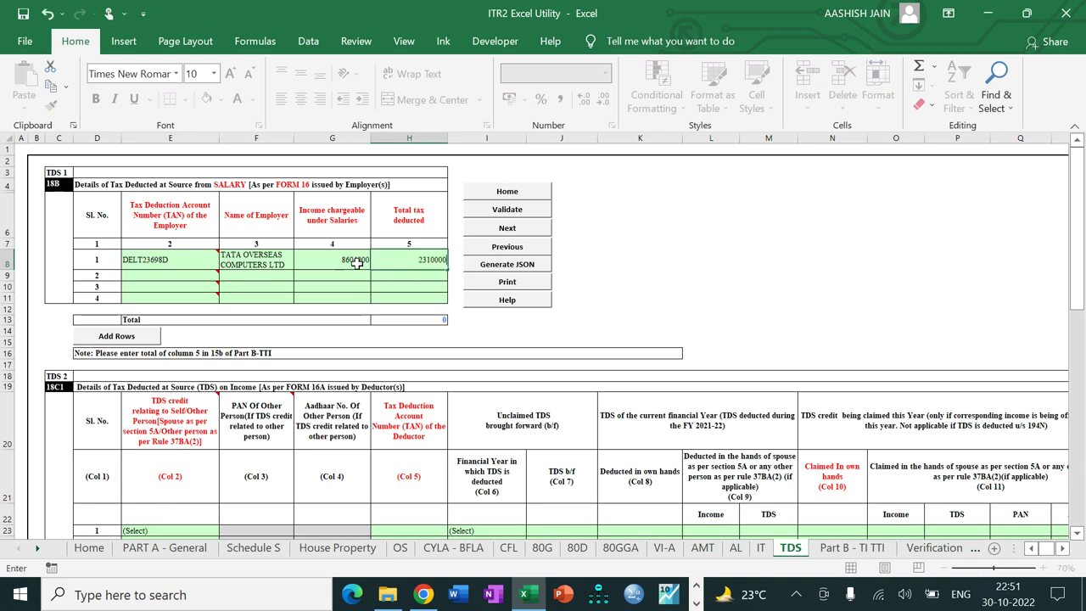
{"action": "type", "text": "000"}
{"action": "key", "text": "Return"}
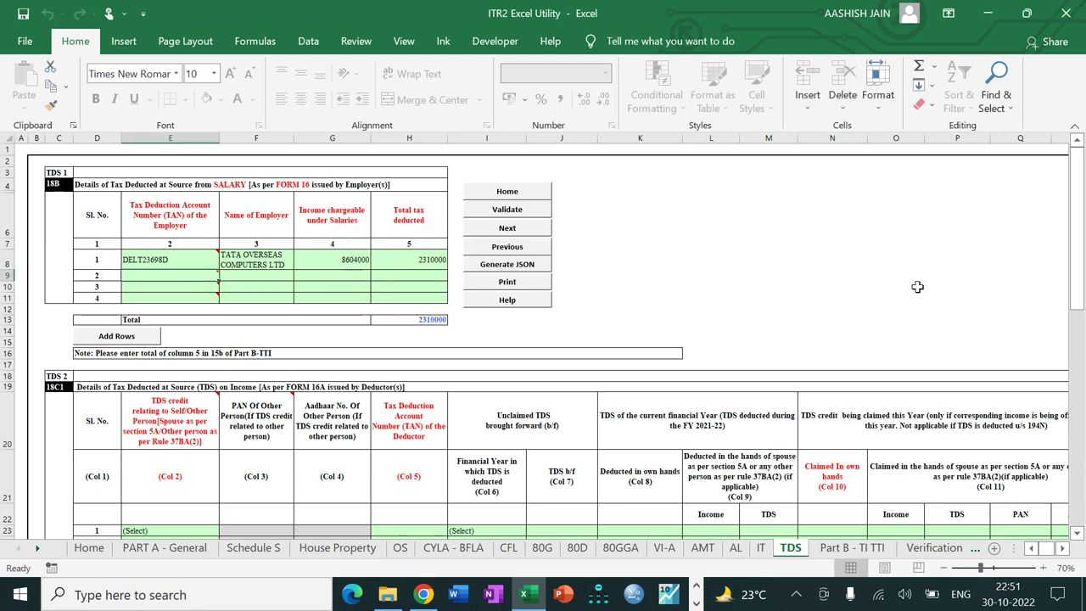
Step: Start the TDS 2 row with credit as Self, the deductor's TAN and year 2020
{"action": "left_click_drag", "start_coordinate": [1080, 279], "coordinate": [1078, 339]}
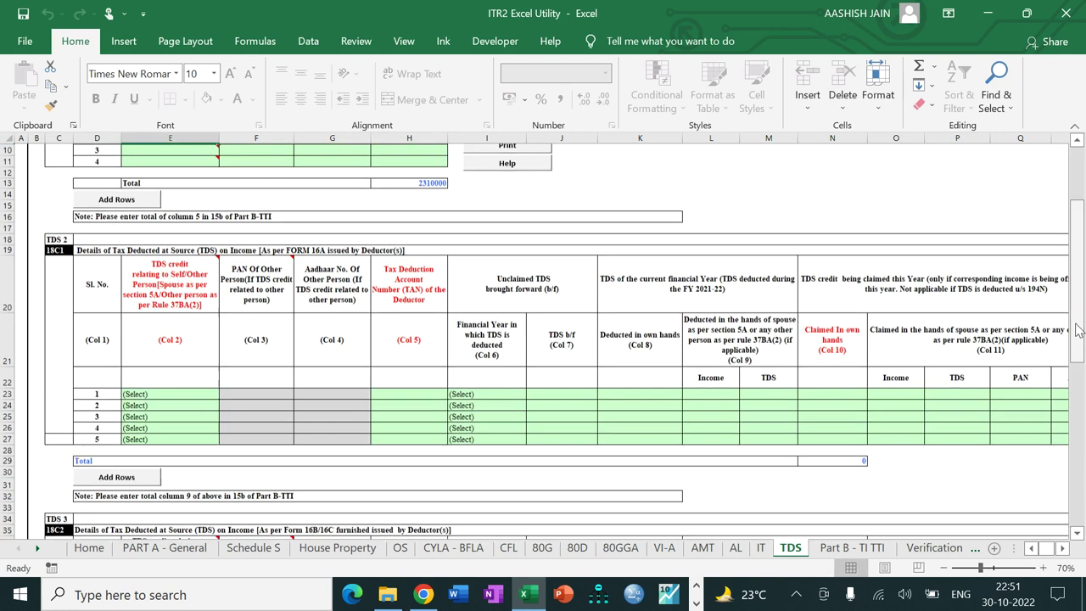
{"action": "left_click", "coordinate": [190, 396]}
{"action": "key", "text": "alt+Down"}
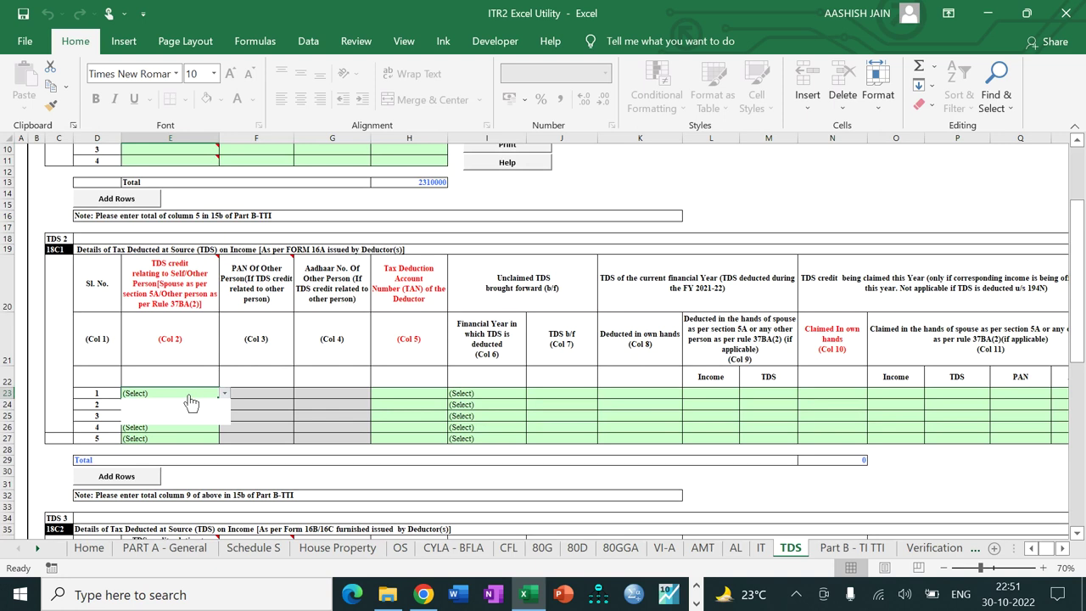
{"action": "key", "text": "Escape"}
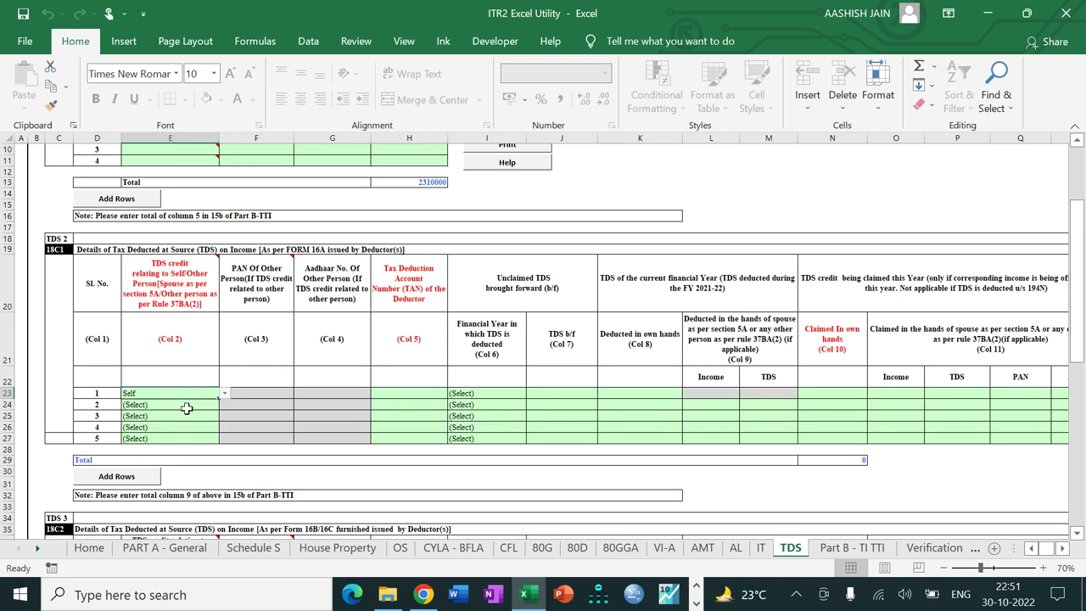
{"action": "left_click", "coordinate": [418, 392]}
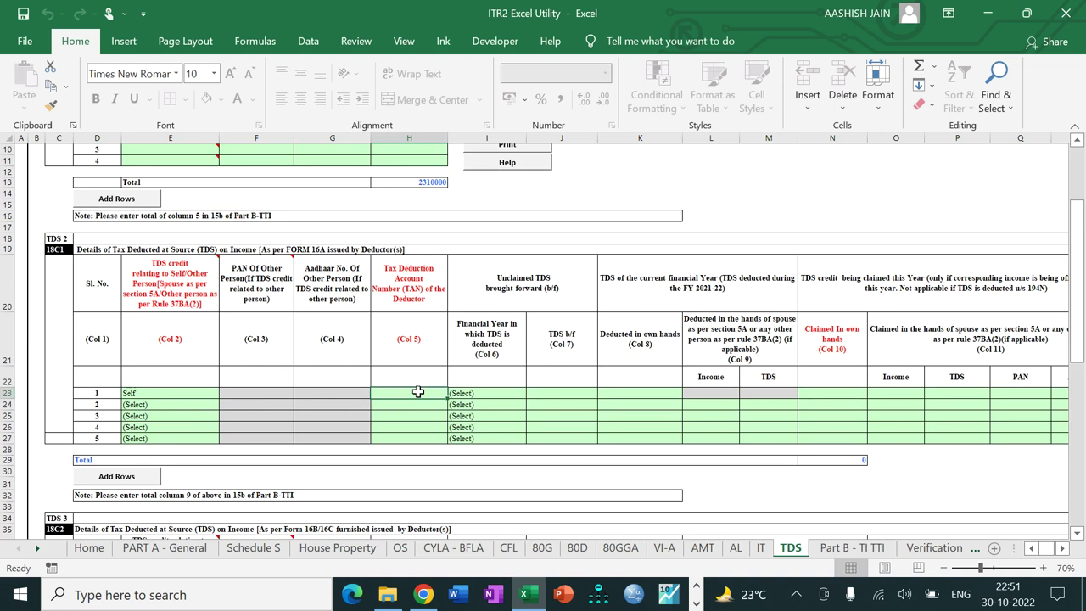
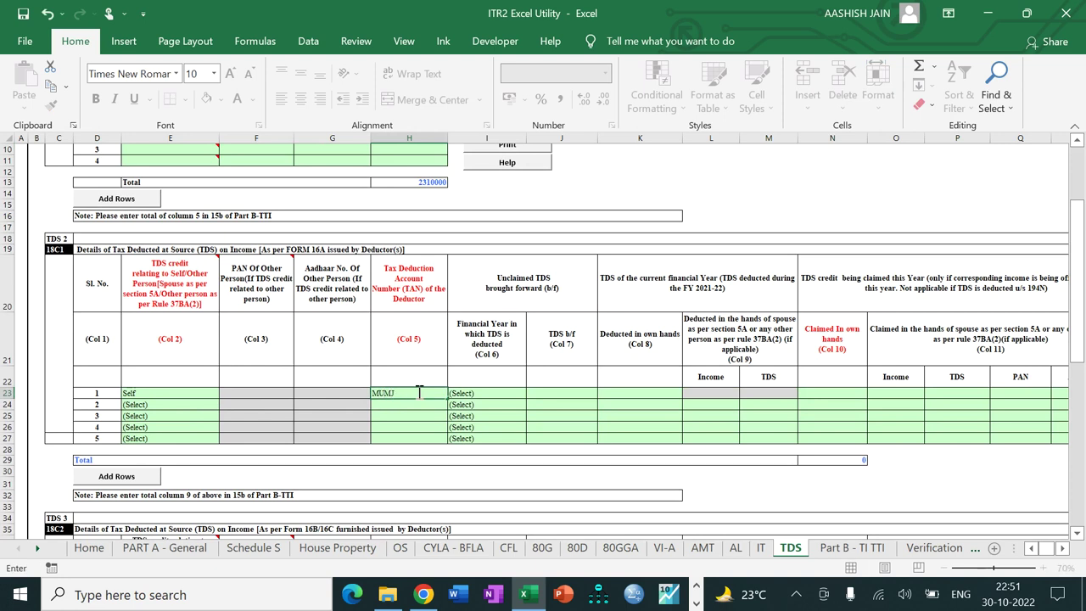
{"action": "key", "text": "Tab"}
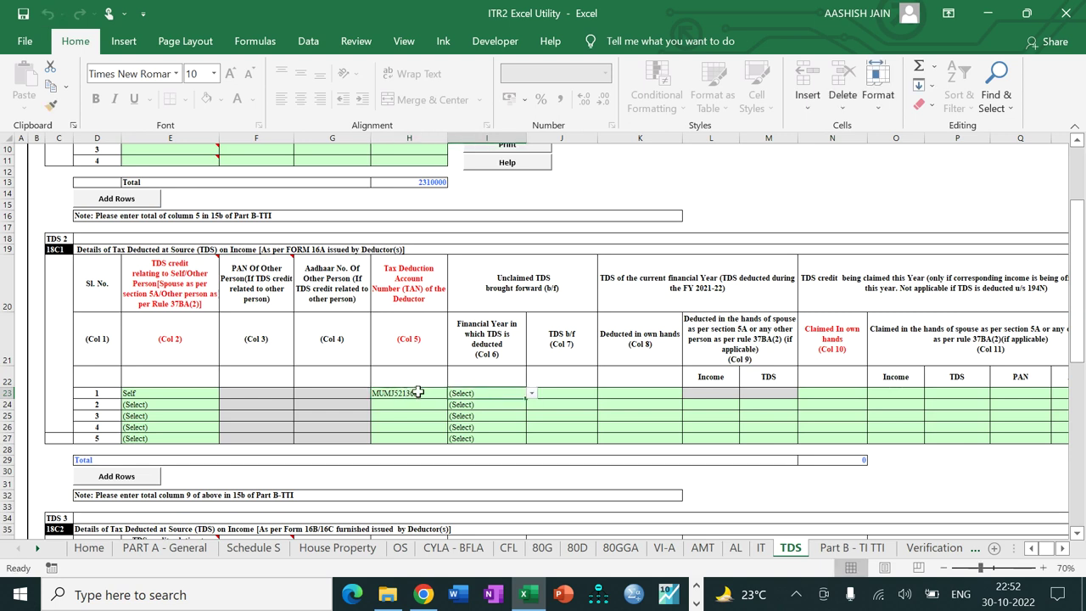
{"action": "key", "text": "alt+Down"}
{"action": "left_click", "coordinate": [481, 412]}
Step: Enter 15000 TDS brought forward, 15000 claimed in own hands and 50000 gross amount
{"action": "left_click", "coordinate": [564, 395]}
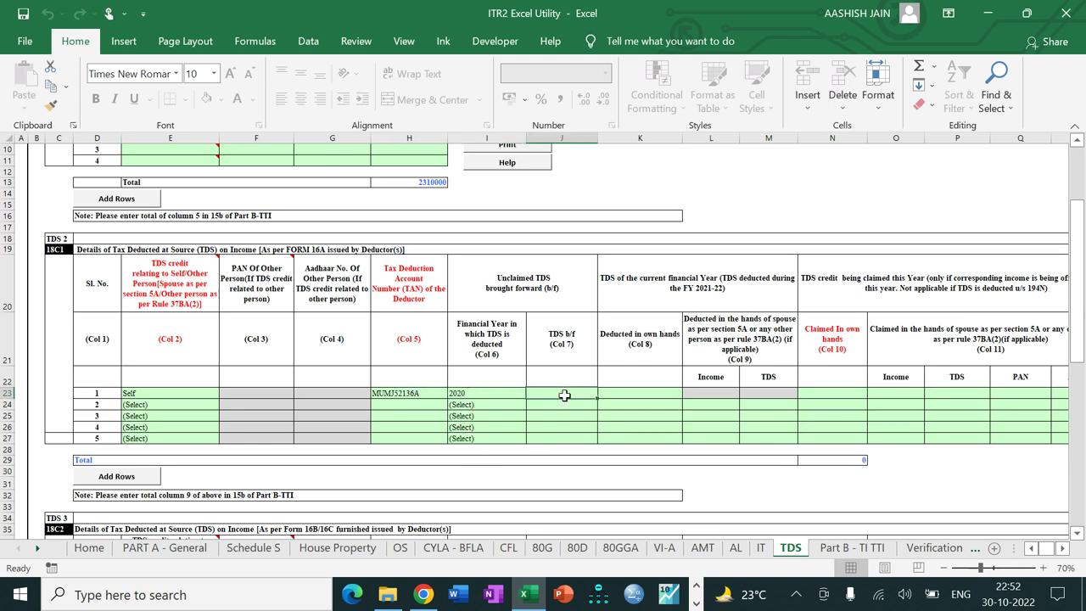
{"action": "type", "text": "1500"}
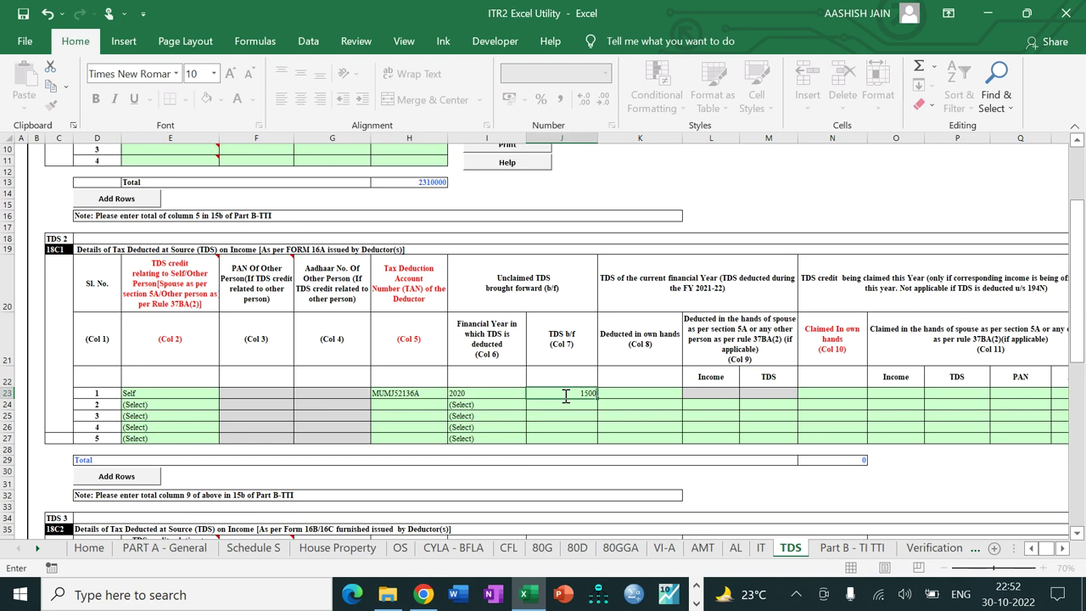
{"action": "key", "text": "Tab"}
{"action": "key", "text": "Tab"}
{"action": "key", "text": "Tab"}
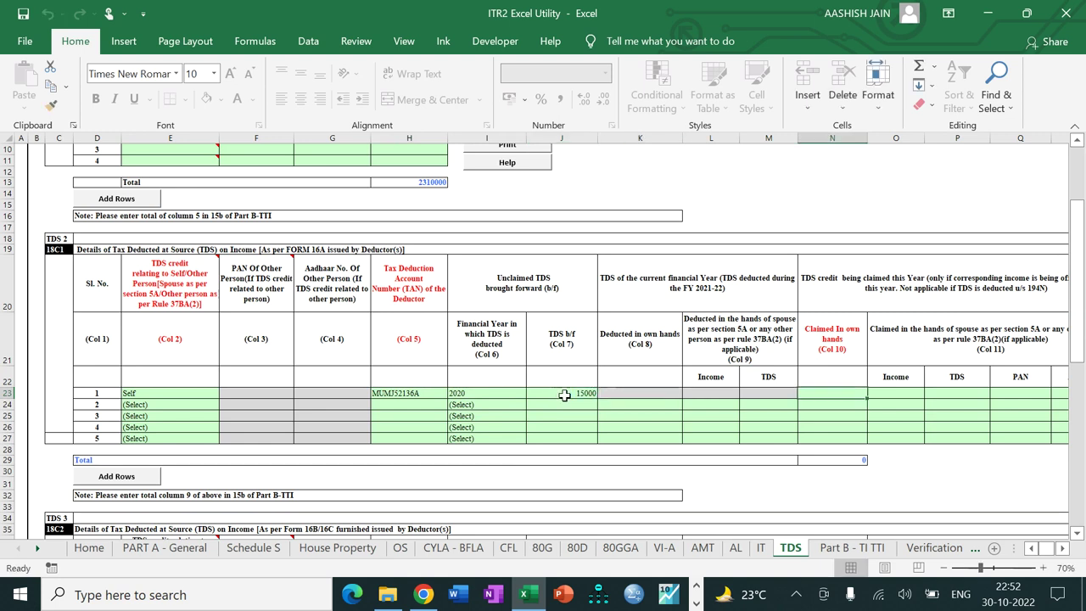
{"action": "key", "text": "shift+Tab"}
{"action": "type", "text": "15"}
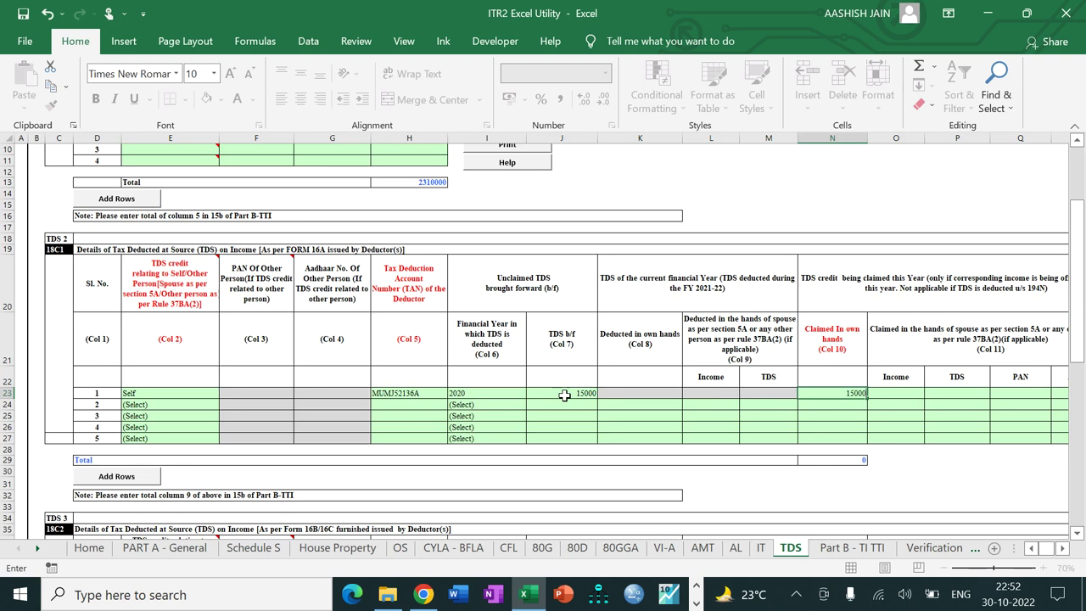
{"action": "key", "text": "Tab"}
{"action": "key", "text": "Tab"}
{"action": "key", "text": "Tab"}
{"action": "key", "text": "Tab"}
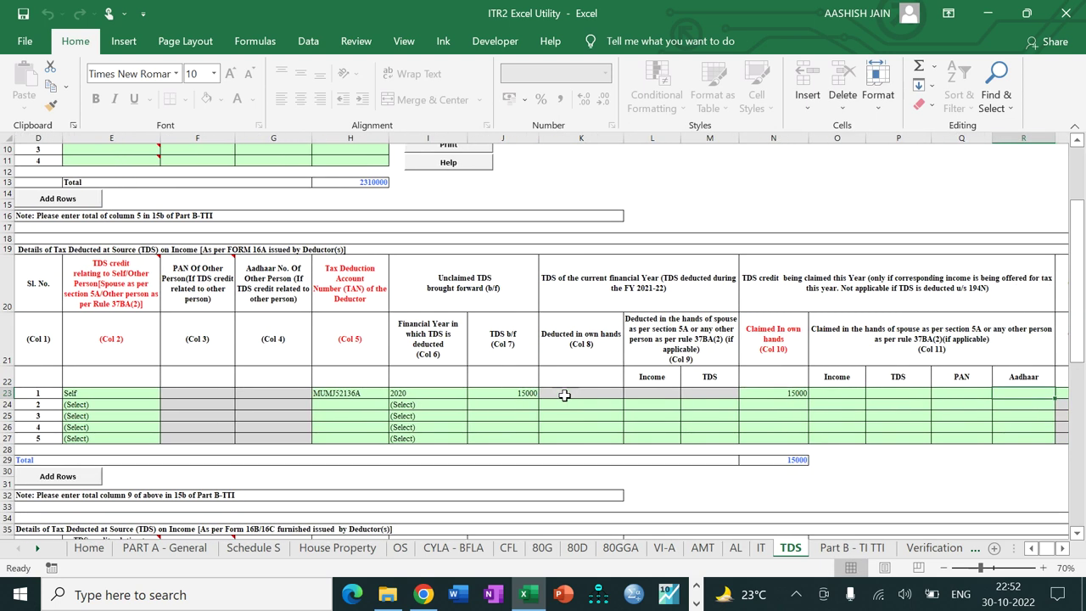
{"action": "key", "text": "Tab"}
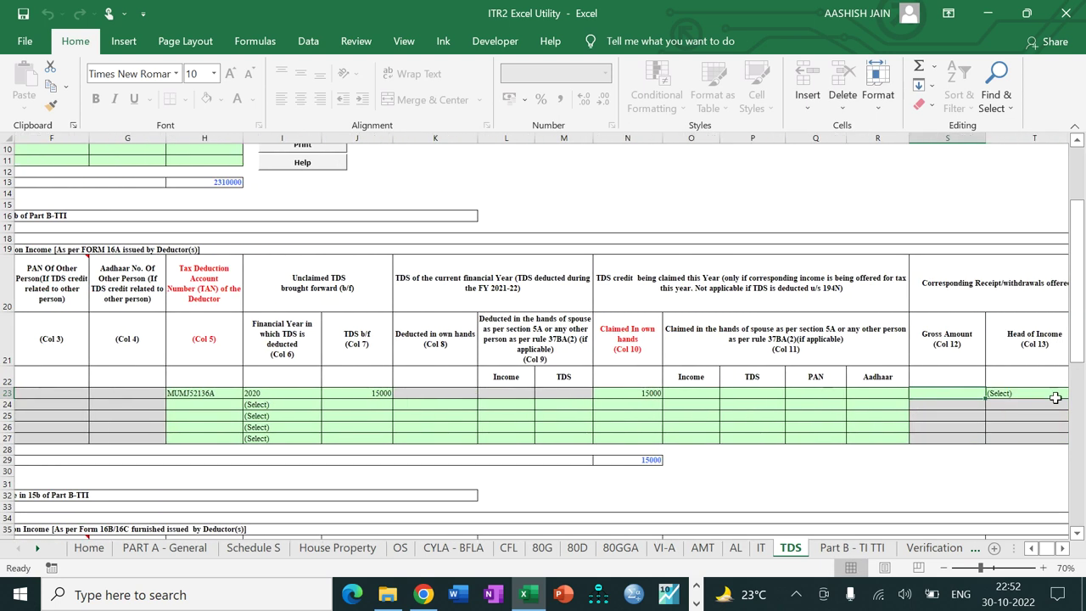
{"action": "type", "text": "50000"}
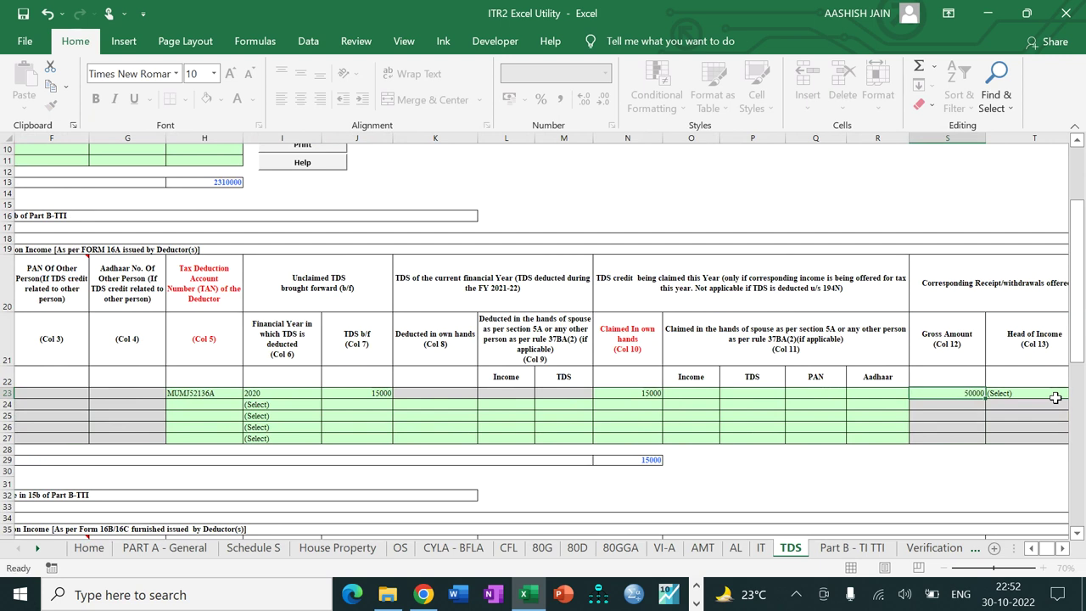
{"action": "key", "text": "Tab"}
Step: Choose Income from Other Sources as head of income and validate the TDS sheet
{"action": "key", "text": "alt+Down"}
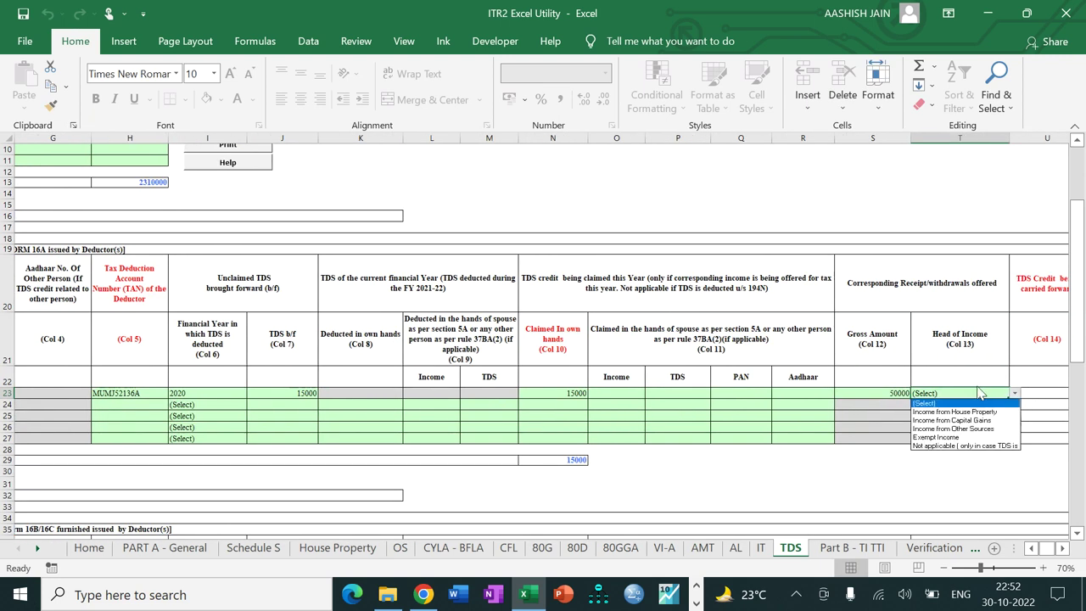
{"action": "left_click", "coordinate": [969, 427]}
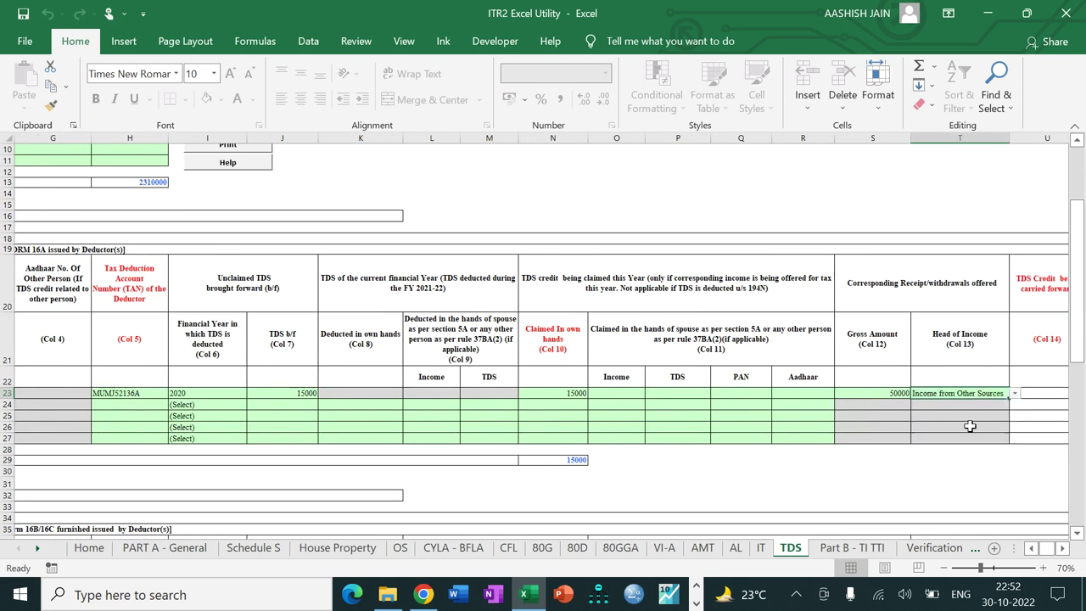
{"action": "left_click_drag", "start_coordinate": [1076, 348], "coordinate": [1076, 293]}
{"action": "left_click", "coordinate": [228, 209]}
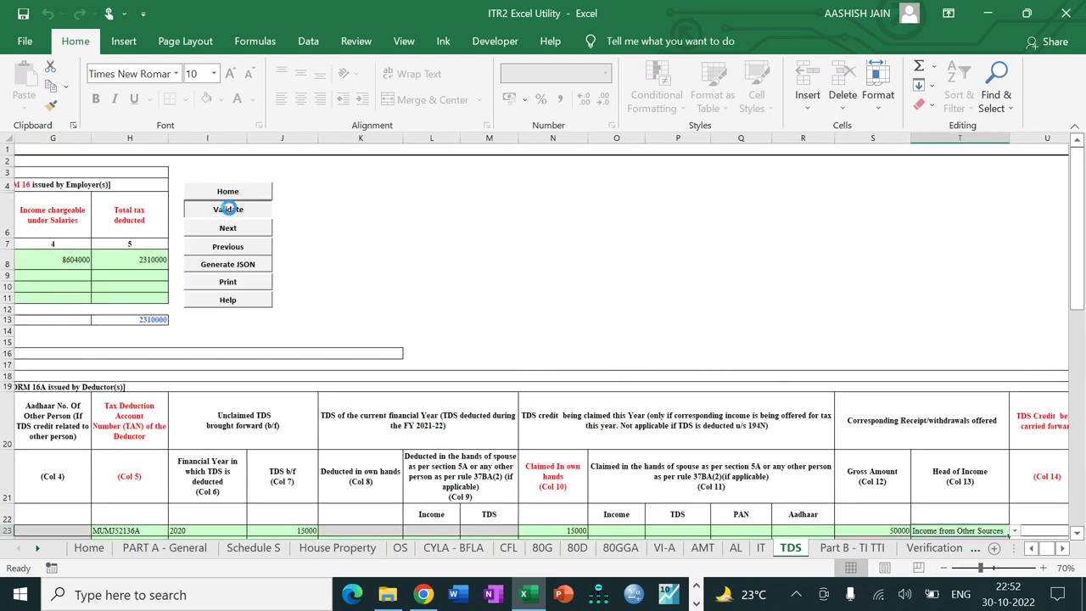
{"action": "left_click", "coordinate": [555, 342]}
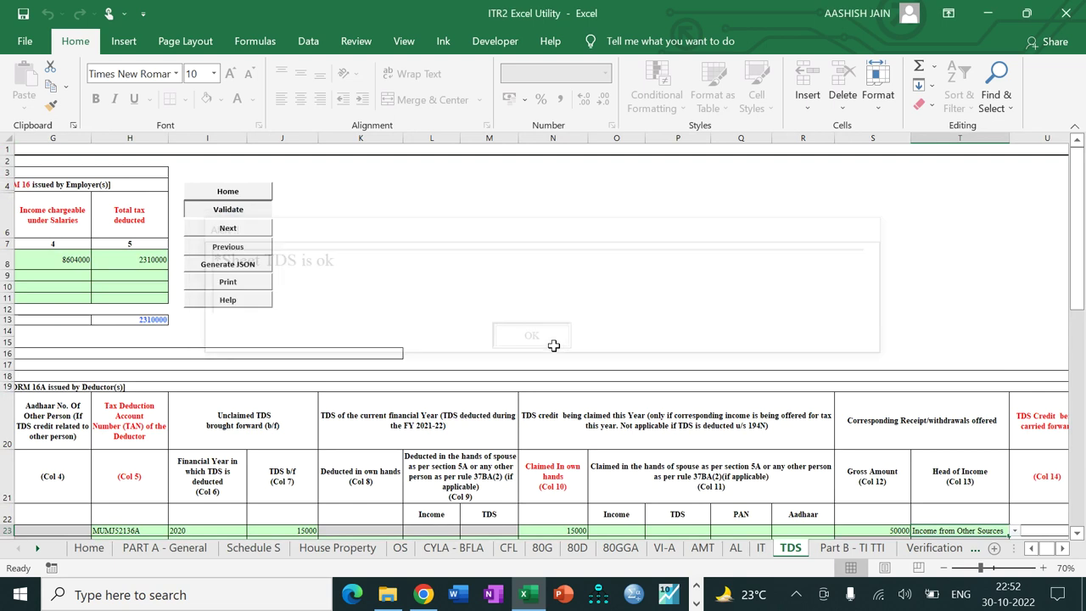
{"action": "left_click", "coordinate": [227, 229]}
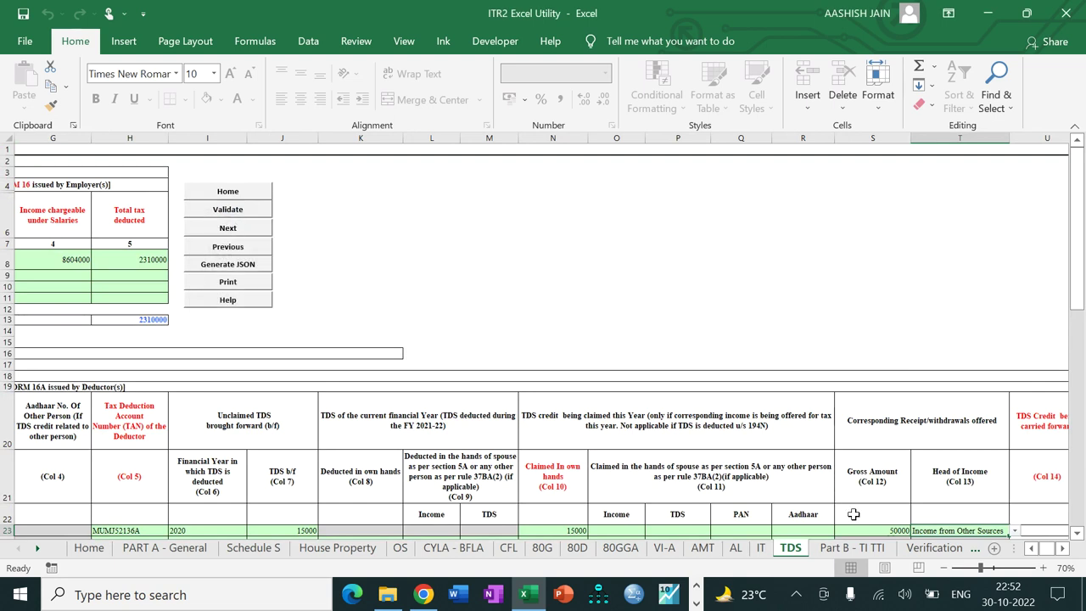
Step: Enter the father's name on the Verification sheet
{"action": "left_click", "coordinate": [933, 547]}
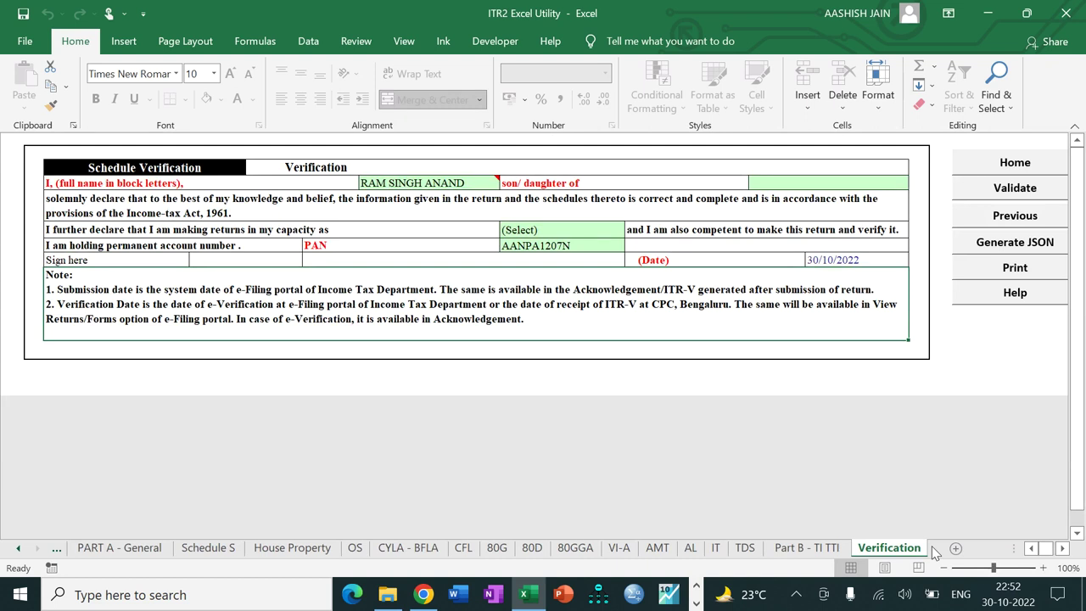
{"action": "left_click", "coordinate": [785, 185]}
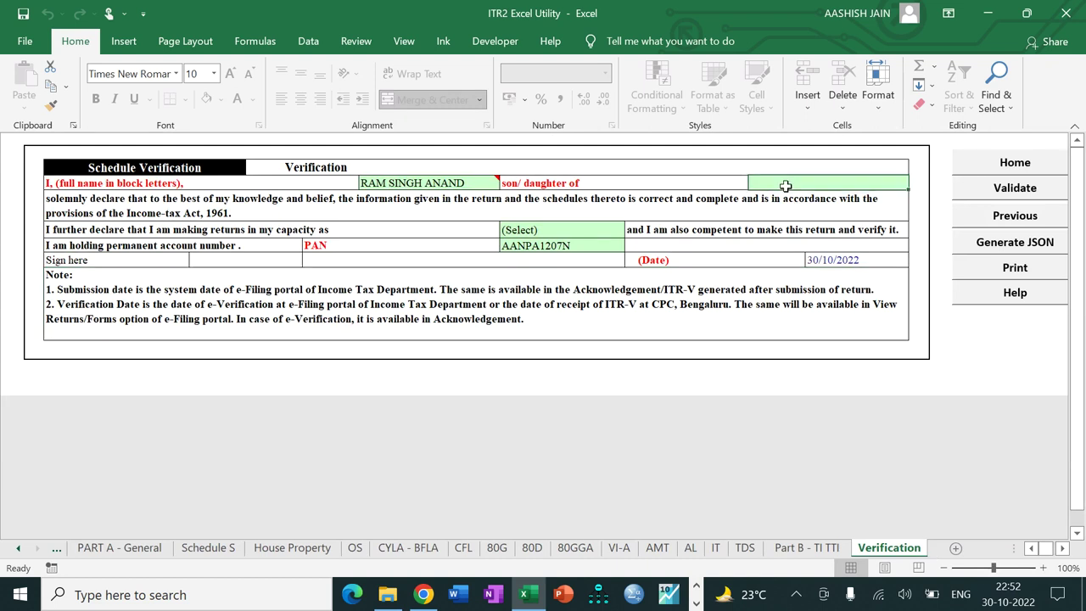
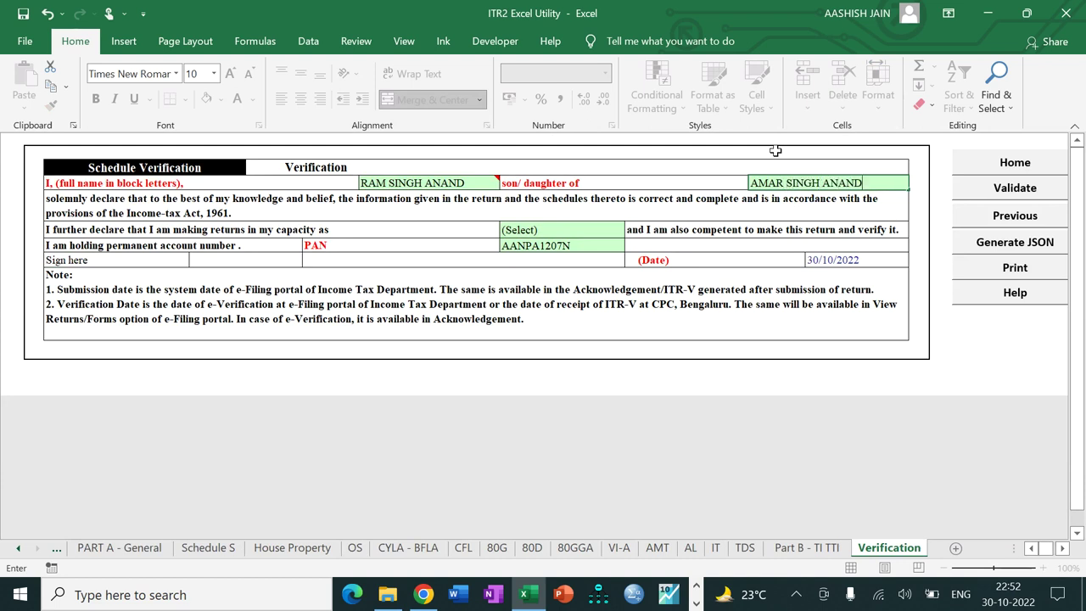
{"action": "key", "text": "Return"}
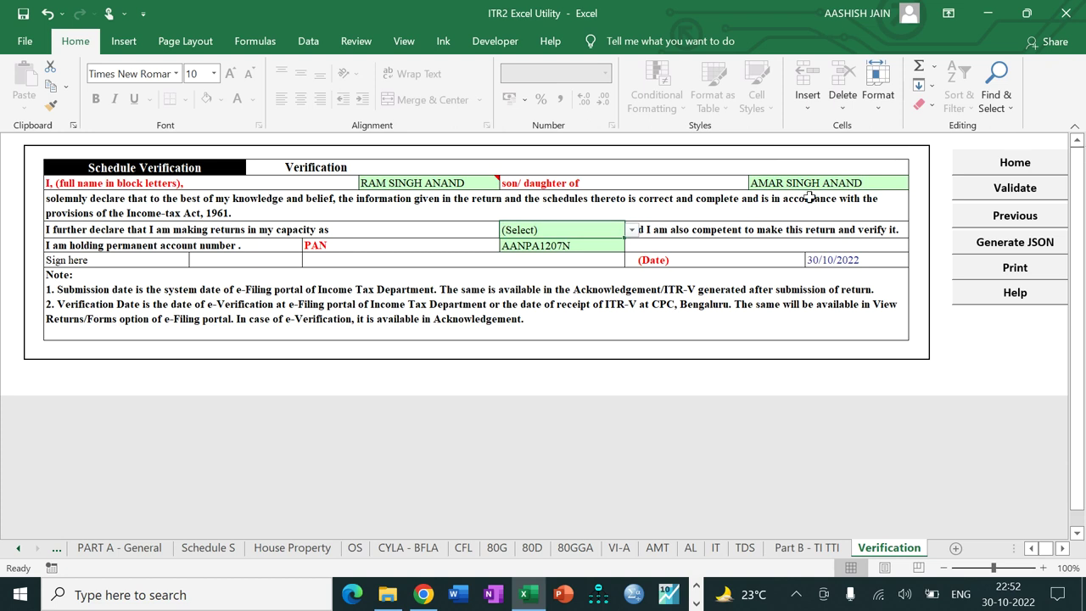
Step: Choose Self as filing capacity and validate the Verification sheet as ok
{"action": "key", "text": "alt+Down"}
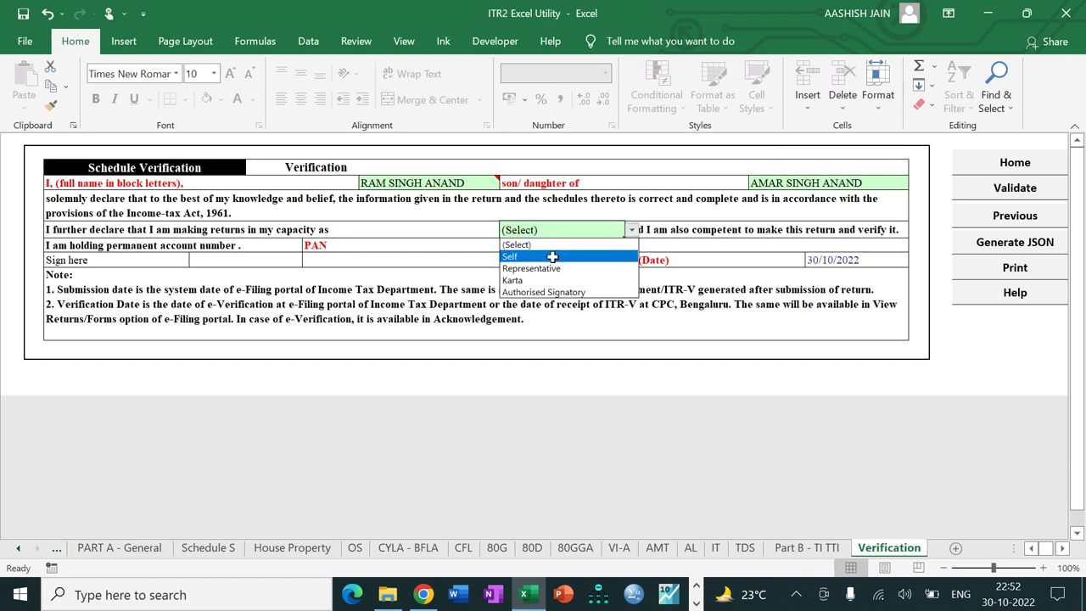
{"action": "left_click", "coordinate": [552, 252]}
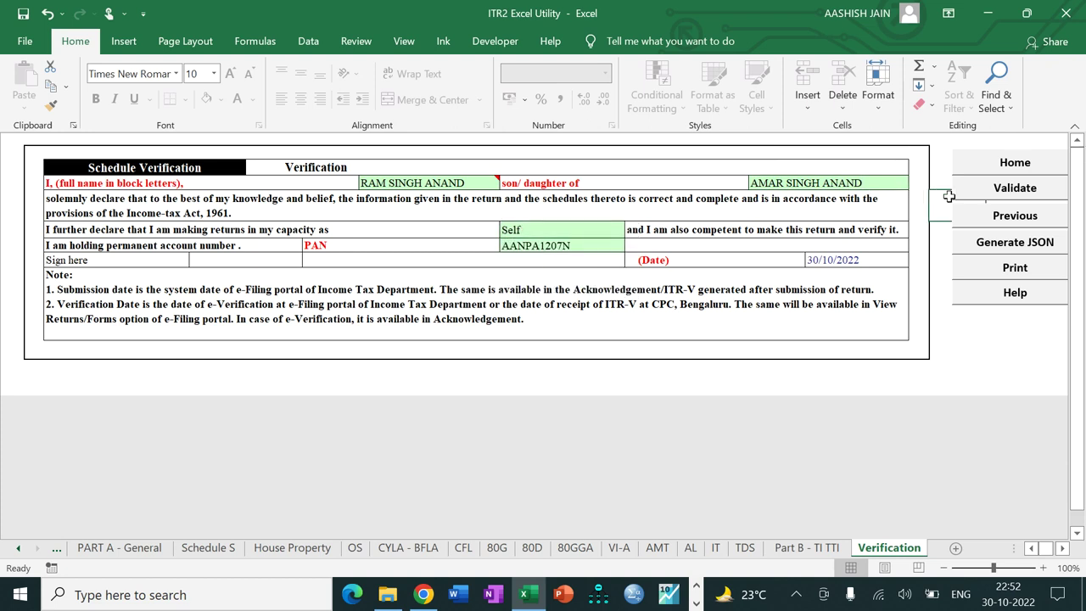
{"action": "left_click", "coordinate": [984, 189]}
{"action": "left_click", "coordinate": [532, 339]}
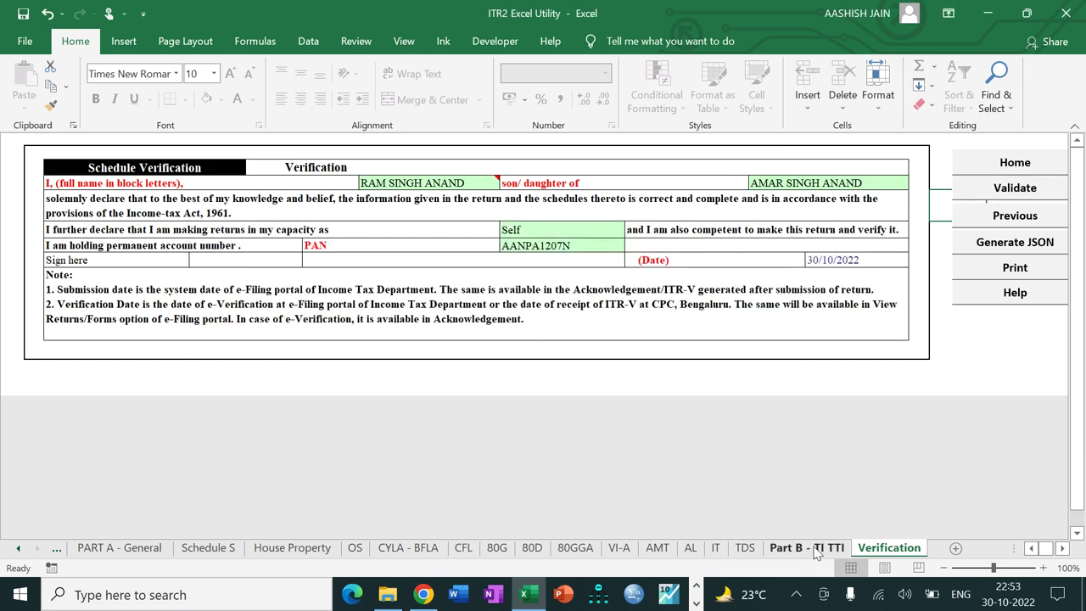
Step: Run Calculate Tax on Part B - TI TTI, validate it as ok, and start down the capital gains rows
{"action": "left_click", "coordinate": [816, 549]}
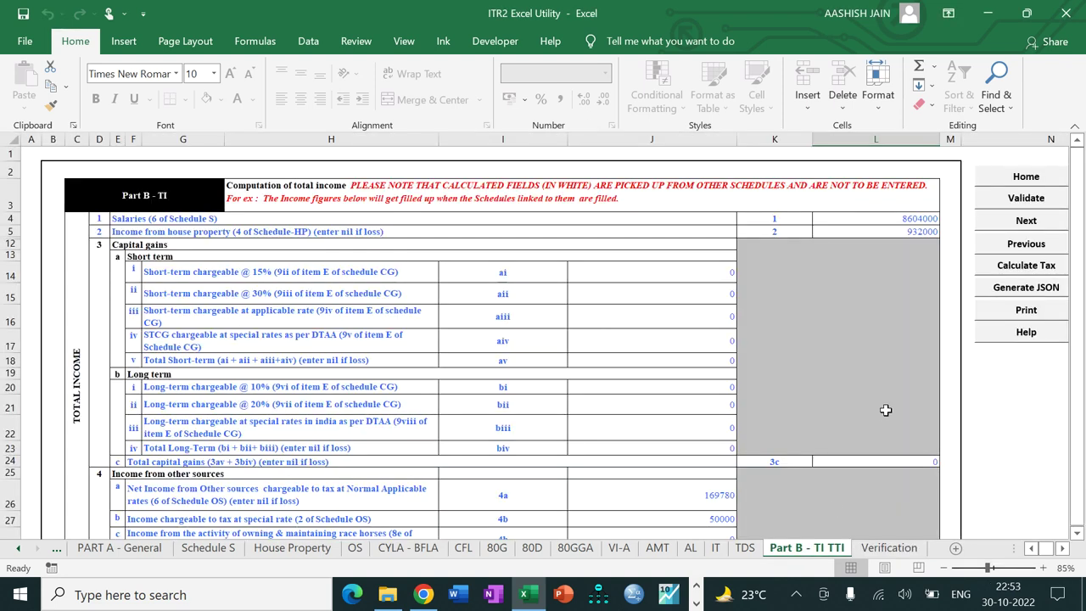
{"action": "left_click", "coordinate": [986, 265]}
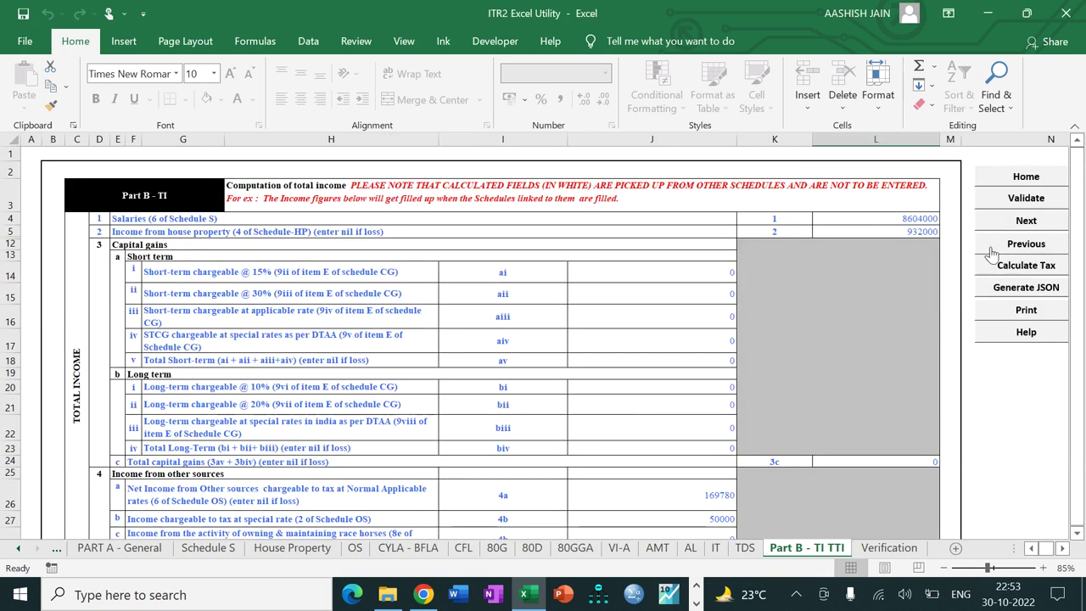
{"action": "left_click", "coordinate": [1006, 206]}
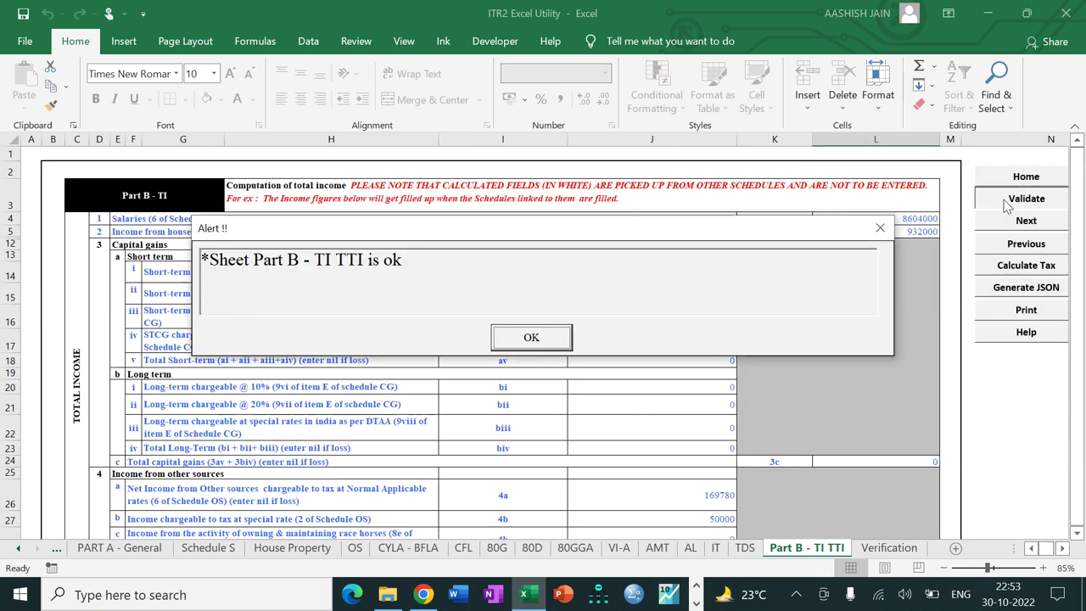
{"action": "left_click", "coordinate": [542, 336]}
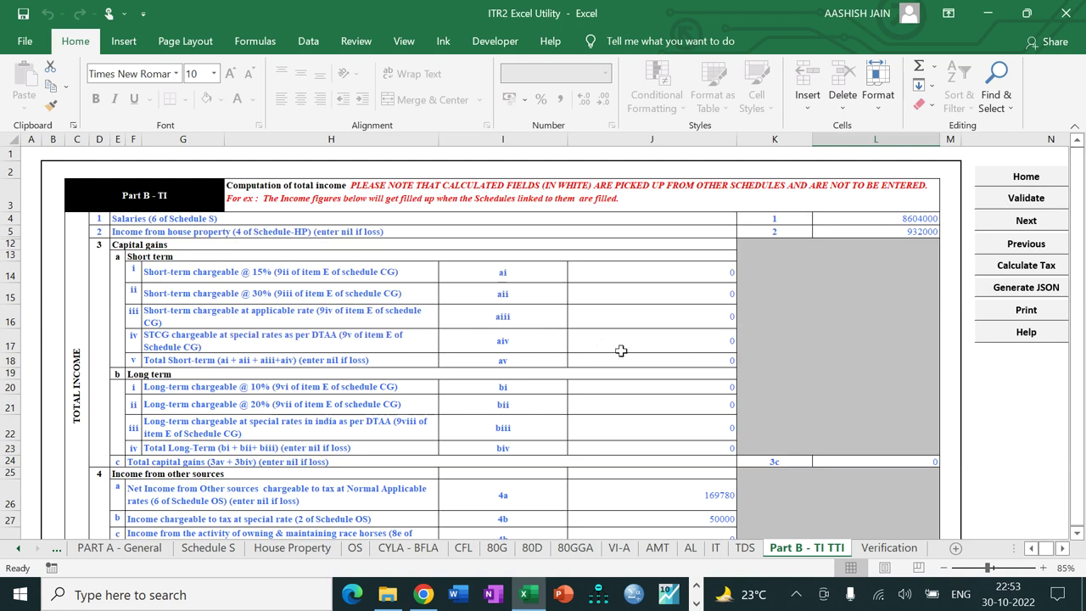
{"action": "left_click", "coordinate": [626, 353]}
{"action": "key", "text": "Down"}
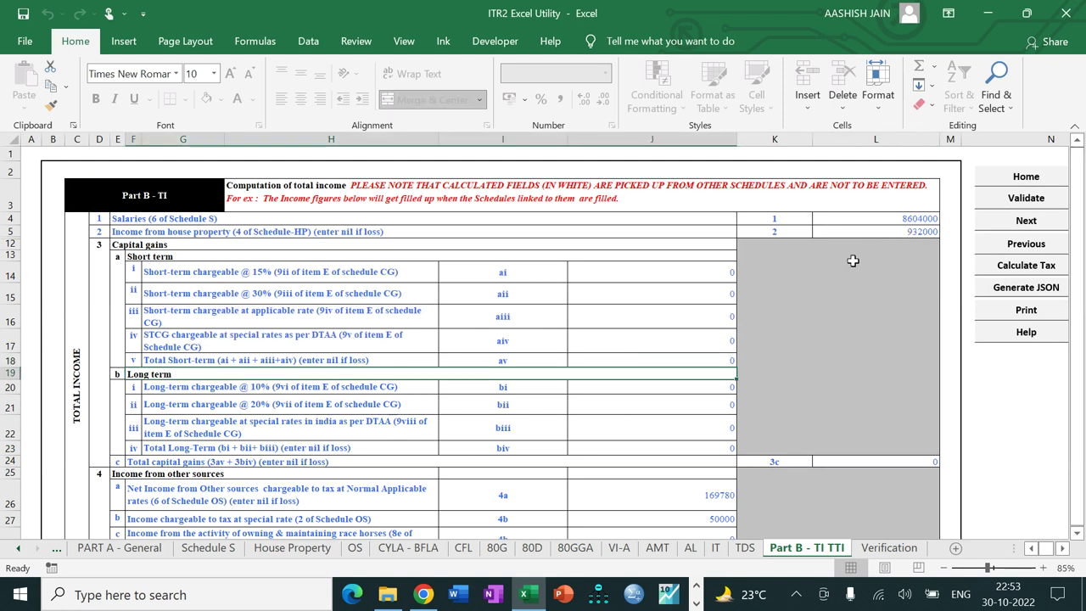
Step: Review the income rows, including 50000 special-rate income and 74000 brought forward losses
{"action": "left_click", "coordinate": [681, 410]}
{"action": "key", "text": "Down"}
{"action": "key", "text": "Down"}
{"action": "key", "text": "Down"}
{"action": "key", "text": "Down"}
{"action": "key", "text": "Down"}
{"action": "key", "text": "Down"}
{"action": "key", "text": "Down"}
{"action": "key", "text": "Down"}
{"action": "key", "text": "Down"}
{"action": "key", "text": "Down"}
{"action": "key", "text": "Down"}
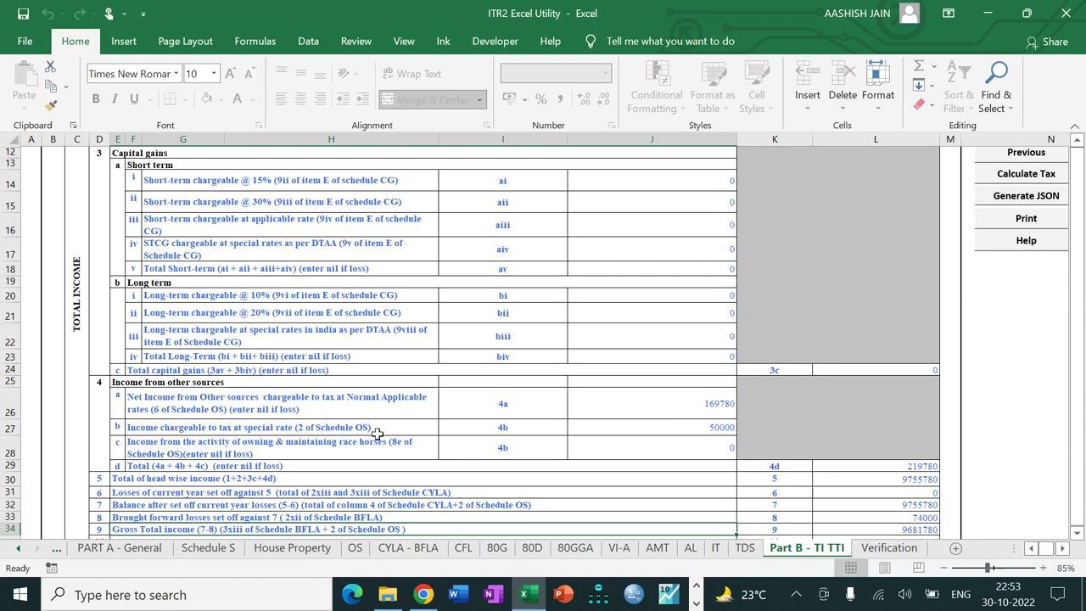
{"action": "left_click", "coordinate": [659, 430]}
{"action": "key", "text": "Down"}
{"action": "key", "text": "Down"}
{"action": "key", "text": "Down"}
{"action": "key", "text": "Down"}
{"action": "key", "text": "Down"}
{"action": "key", "text": "Down"}
{"action": "key", "text": "Down"}
{"action": "key", "text": "Down"}
{"action": "key", "text": "Down"}
{"action": "key", "text": "Down"}
{"action": "key", "text": "Down"}
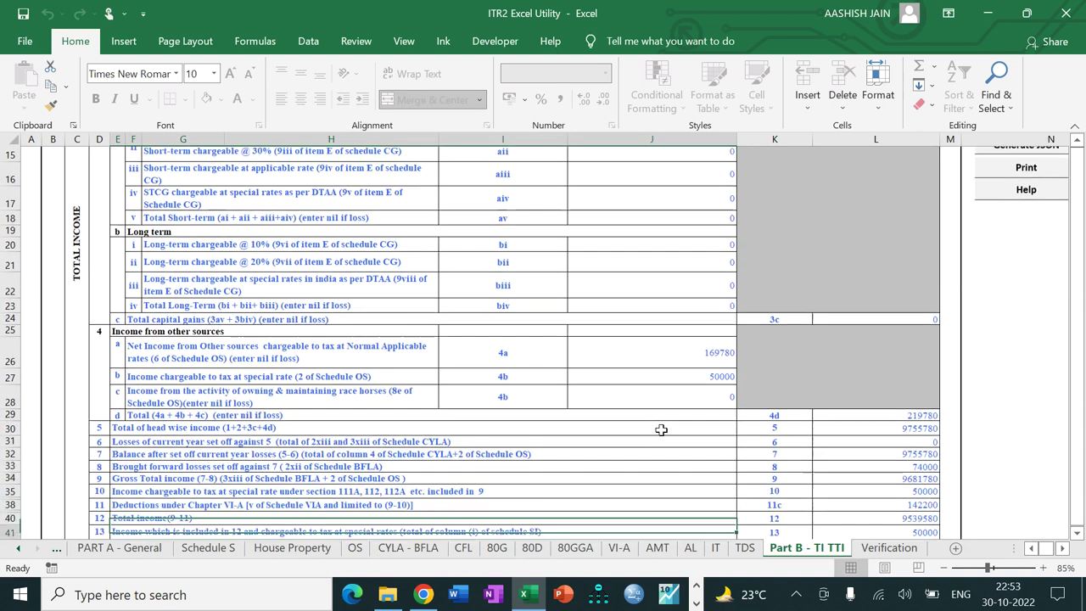
{"action": "key", "text": "Down"}
{"action": "key", "text": "Down"}
{"action": "key", "text": "Down"}
{"action": "key", "text": "Down"}
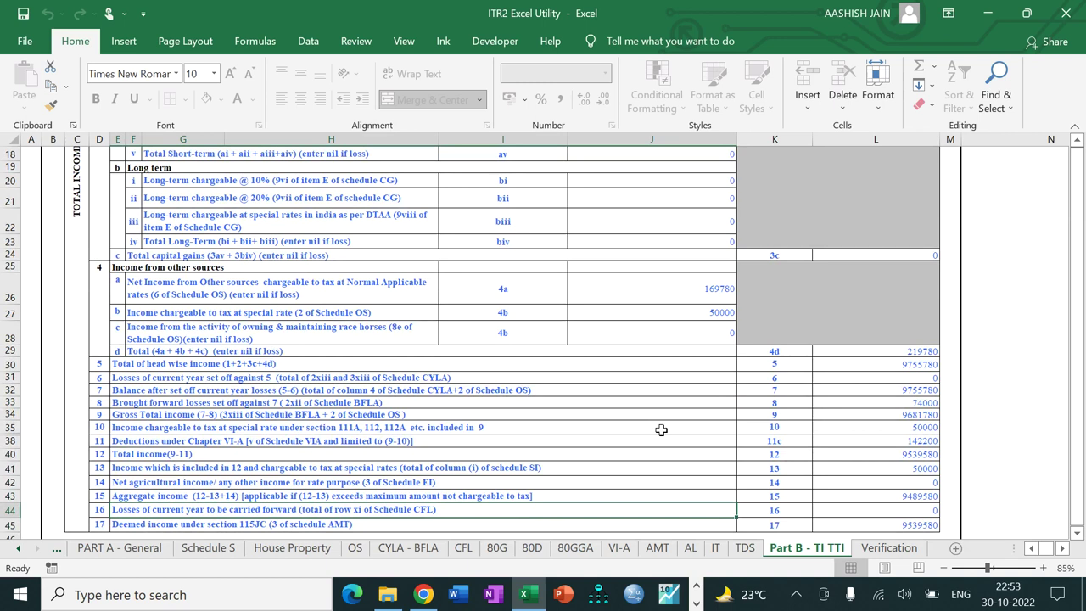
{"action": "left_click", "coordinate": [868, 402]}
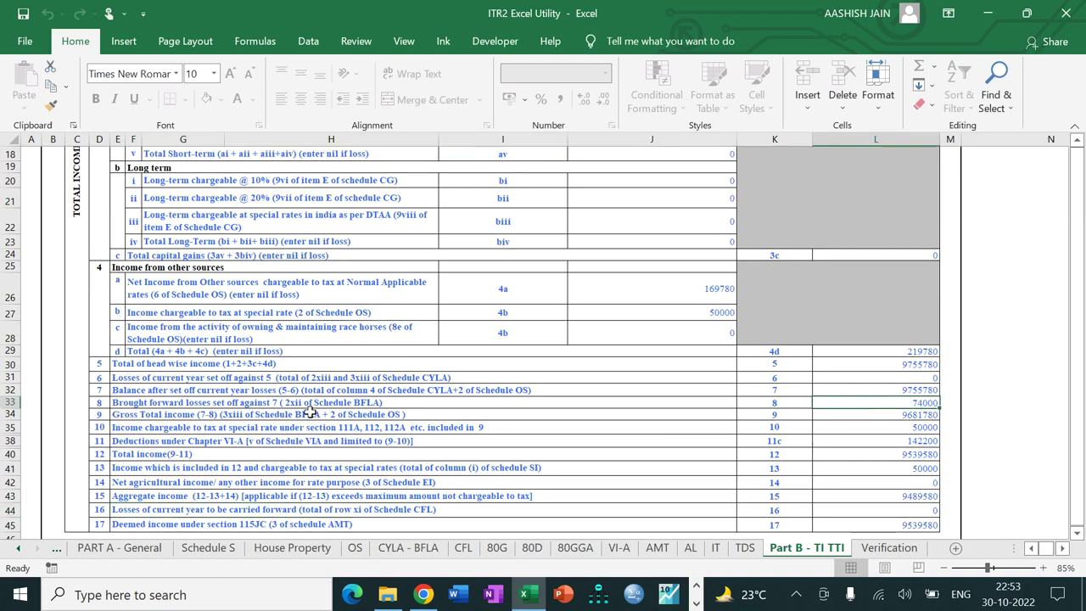
Step: Review the Part B-TTI tax rows down to the 3059483 net tax liability
{"action": "left_click", "coordinate": [660, 406]}
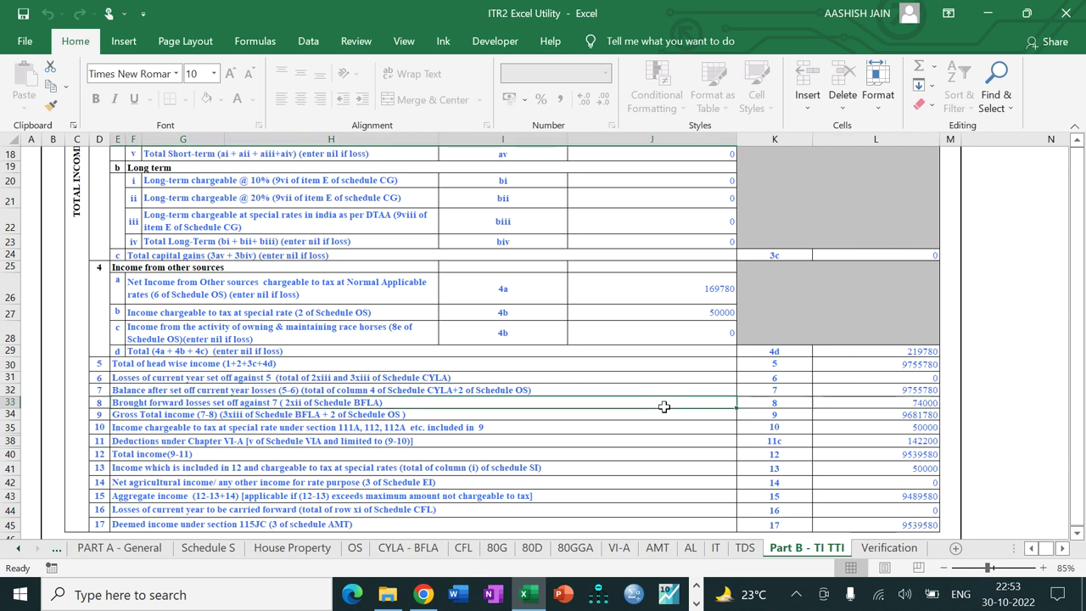
{"action": "key", "text": "Down"}
{"action": "key", "text": "Down"}
{"action": "key", "text": "Down"}
{"action": "key", "text": "Down"}
{"action": "key", "text": "Down"}
{"action": "key", "text": "Down"}
{"action": "key", "text": "Down"}
{"action": "key", "text": "Down"}
{"action": "key", "text": "Down"}
{"action": "key", "text": "Down"}
{"action": "key", "text": "Down"}
{"action": "key", "text": "Down"}
{"action": "key", "text": "Down"}
{"action": "key", "text": "Down"}
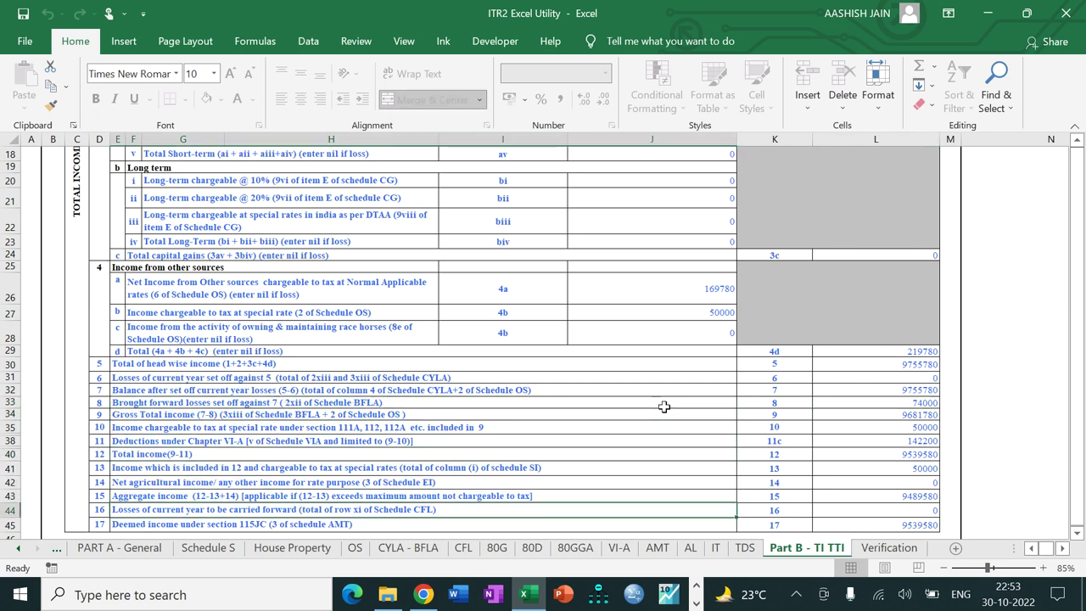
{"action": "key", "text": "Down"}
{"action": "key", "text": "Down"}
{"action": "key", "text": "Down"}
{"action": "key", "text": "Down"}
{"action": "key", "text": "Down"}
{"action": "key", "text": "Down"}
{"action": "key", "text": "Down"}
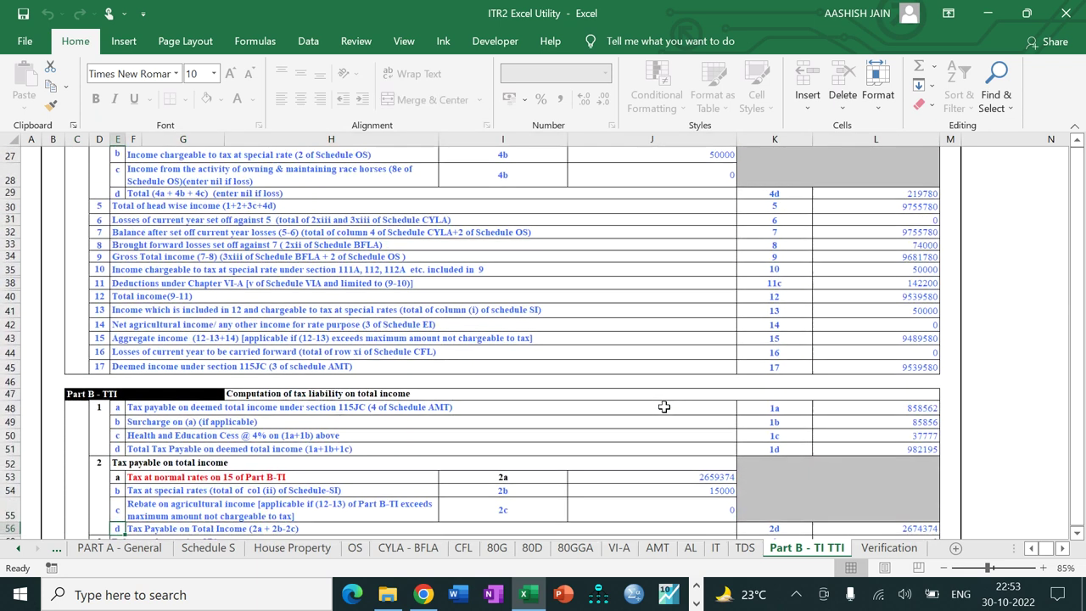
{"action": "key", "text": "Down"}
{"action": "key", "text": "Down"}
{"action": "key", "text": "Down"}
{"action": "key", "text": "Down"}
{"action": "key", "text": "Down"}
{"action": "key", "text": "Down"}
{"action": "key", "text": "Down"}
{"action": "key", "text": "Down"}
{"action": "key", "text": "Down"}
{"action": "key", "text": "Down"}
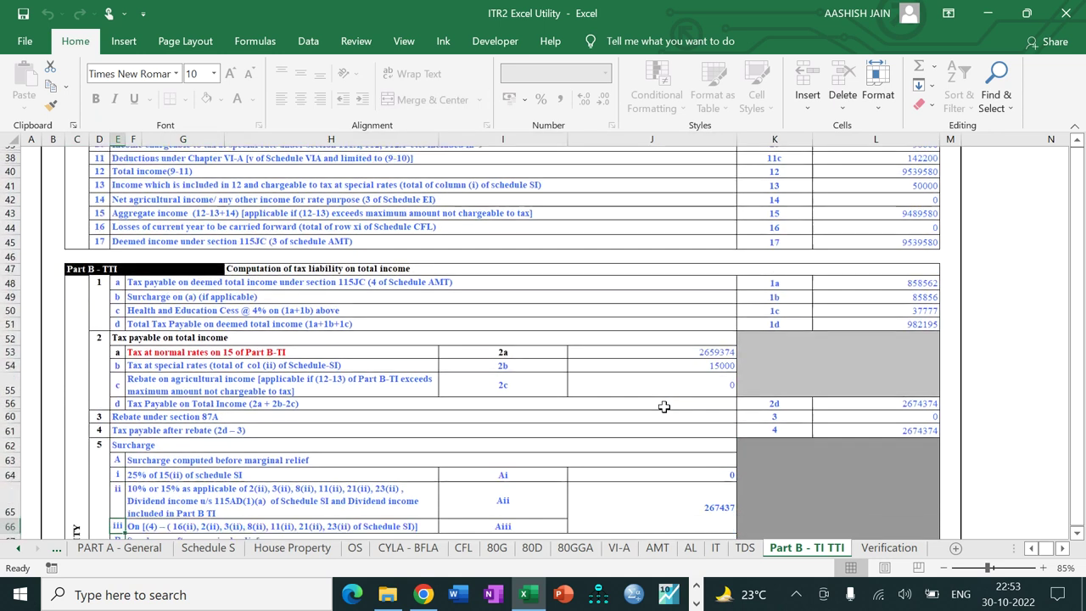
{"action": "key", "text": "Down"}
{"action": "key", "text": "Down"}
{"action": "key", "text": "Down"}
{"action": "key", "text": "Down"}
{"action": "key", "text": "Down"}
{"action": "key", "text": "Down"}
{"action": "key", "text": "Down"}
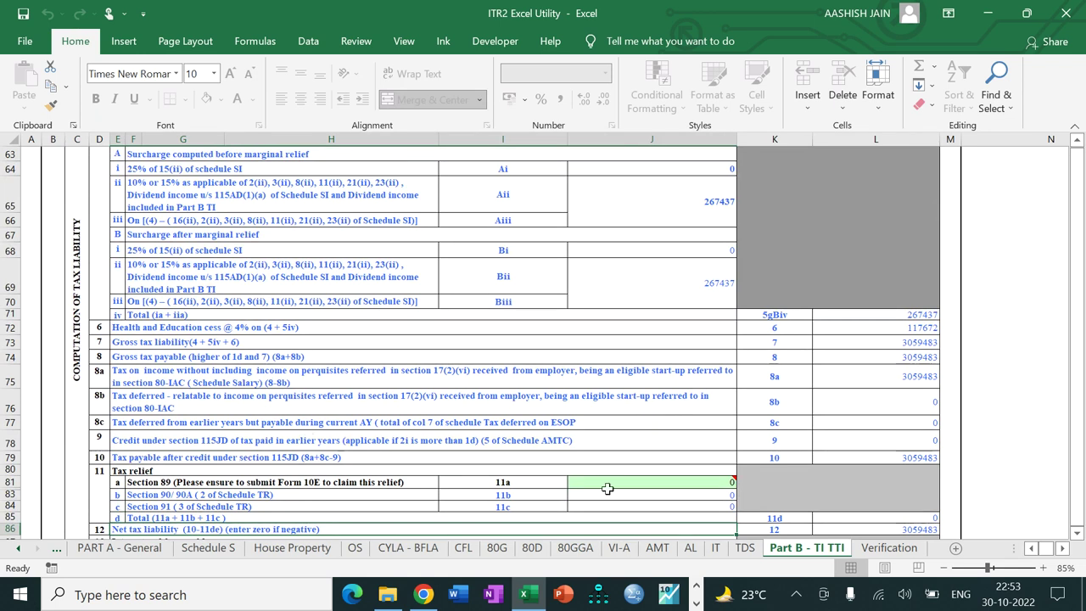
{"action": "scroll", "coordinate": [607, 488], "scroll_direction": "down", "scroll_amount": 1}
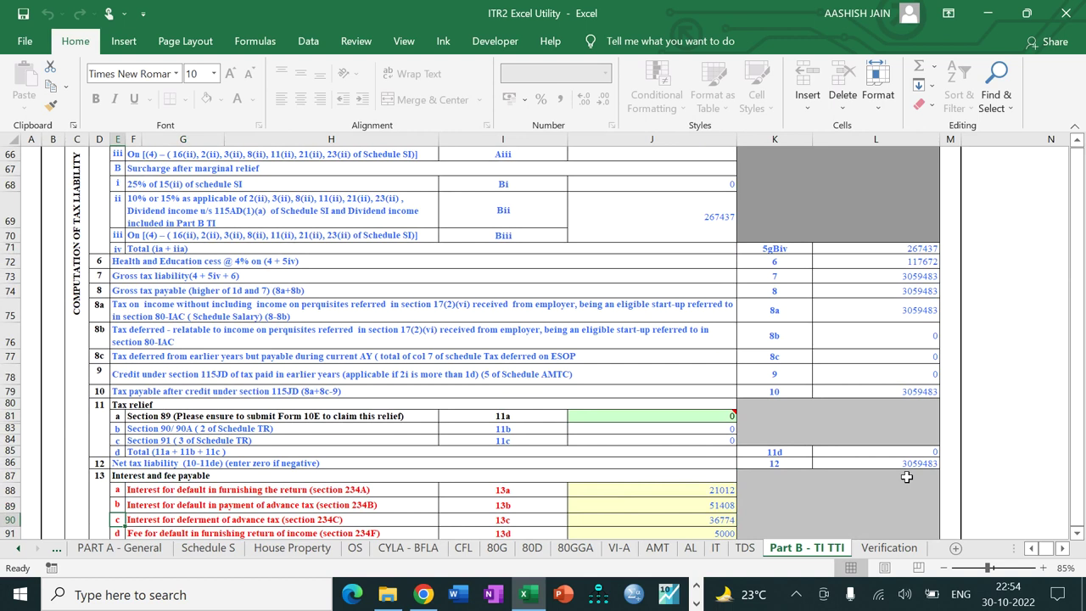
{"action": "scroll", "coordinate": [905, 477], "scroll_direction": "down", "scroll_amount": 3}
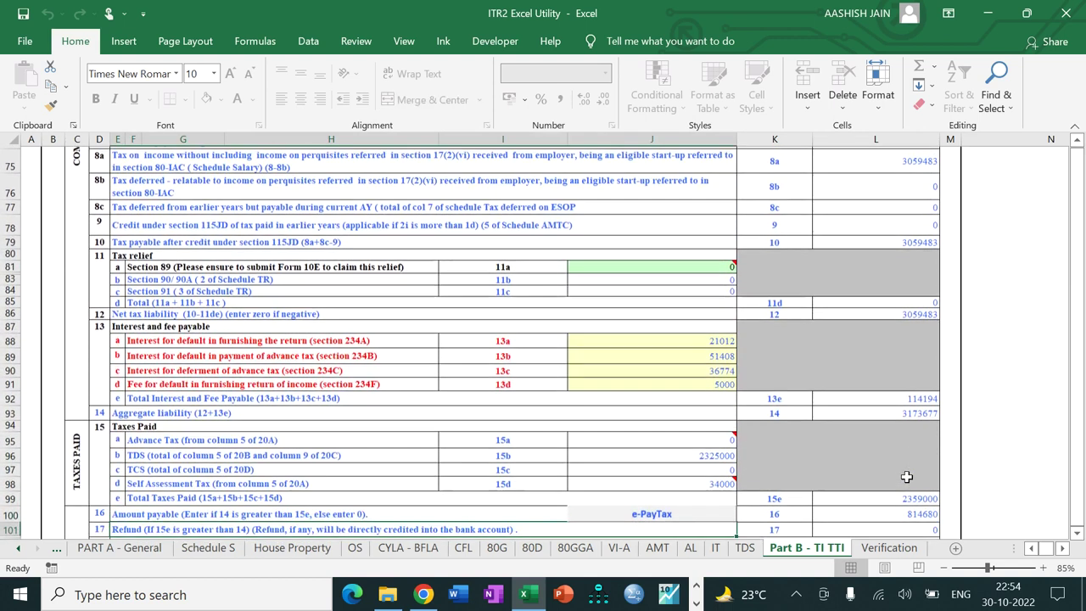
{"action": "scroll", "coordinate": [903, 474], "scroll_direction": "down", "scroll_amount": 1}
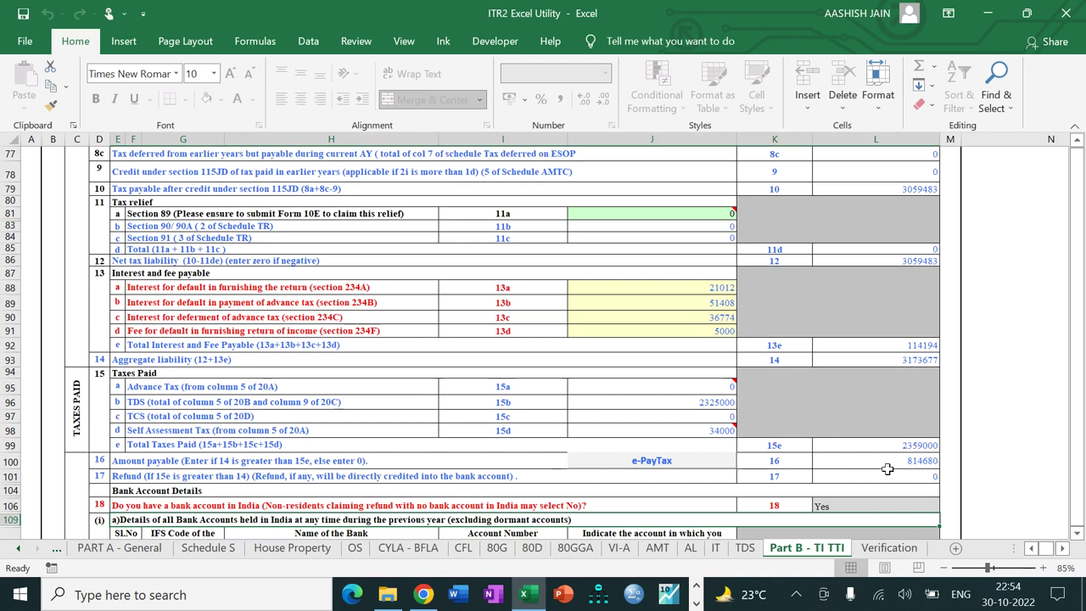
{"action": "left_click", "coordinate": [894, 263]}
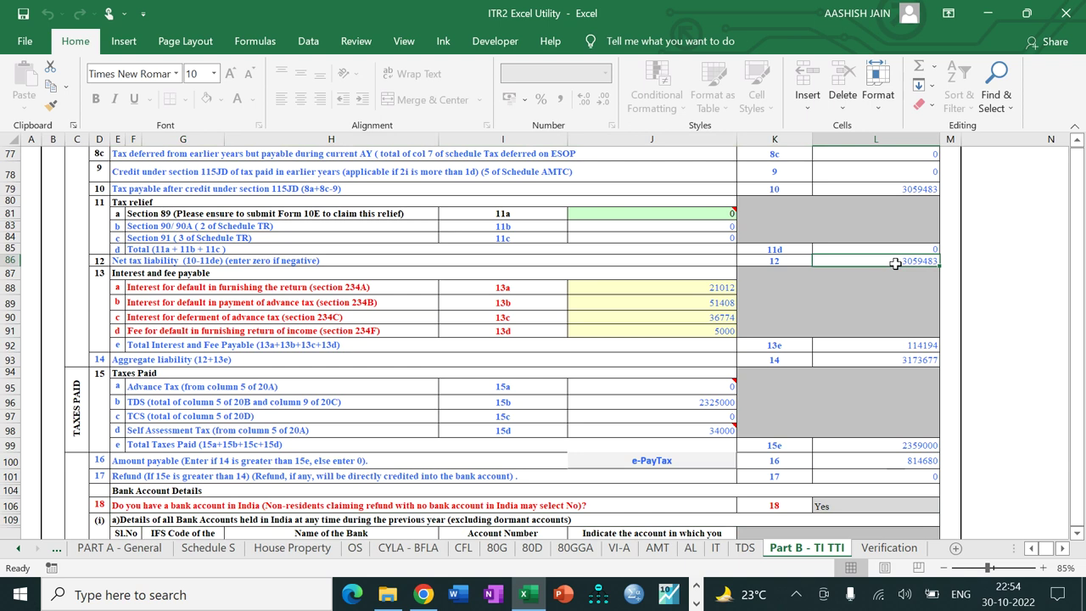